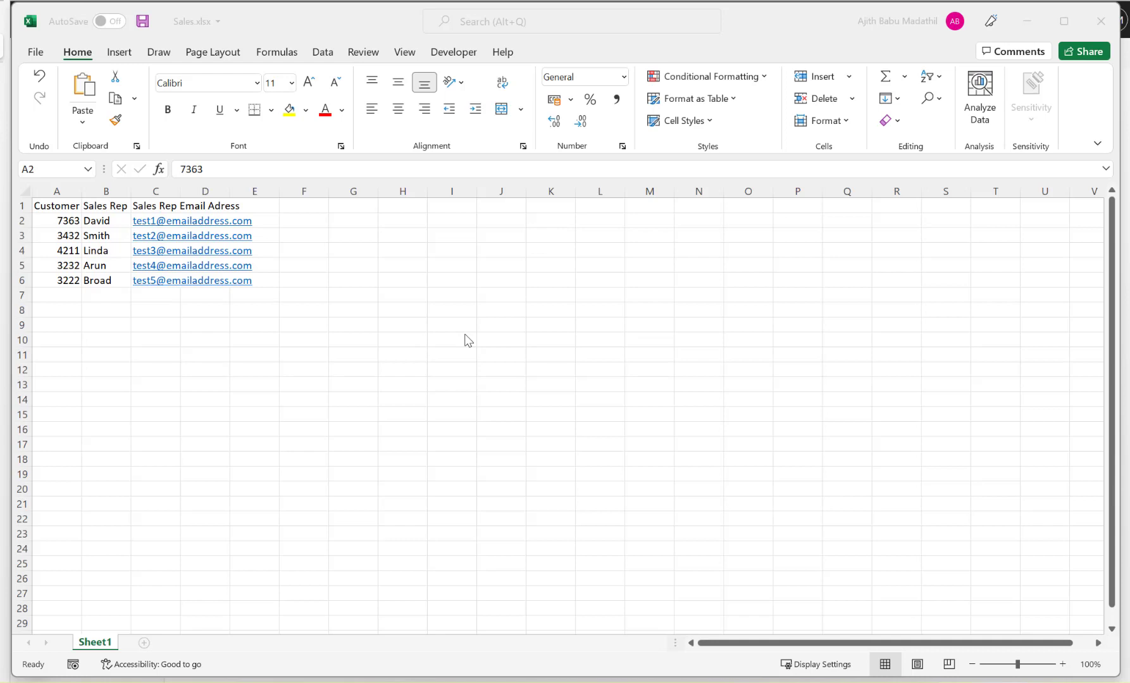
- Review the Customer, Sales Rep and Sales Rep Email Adress columns in the Sales.xlsx worksheet
click(72, 218)
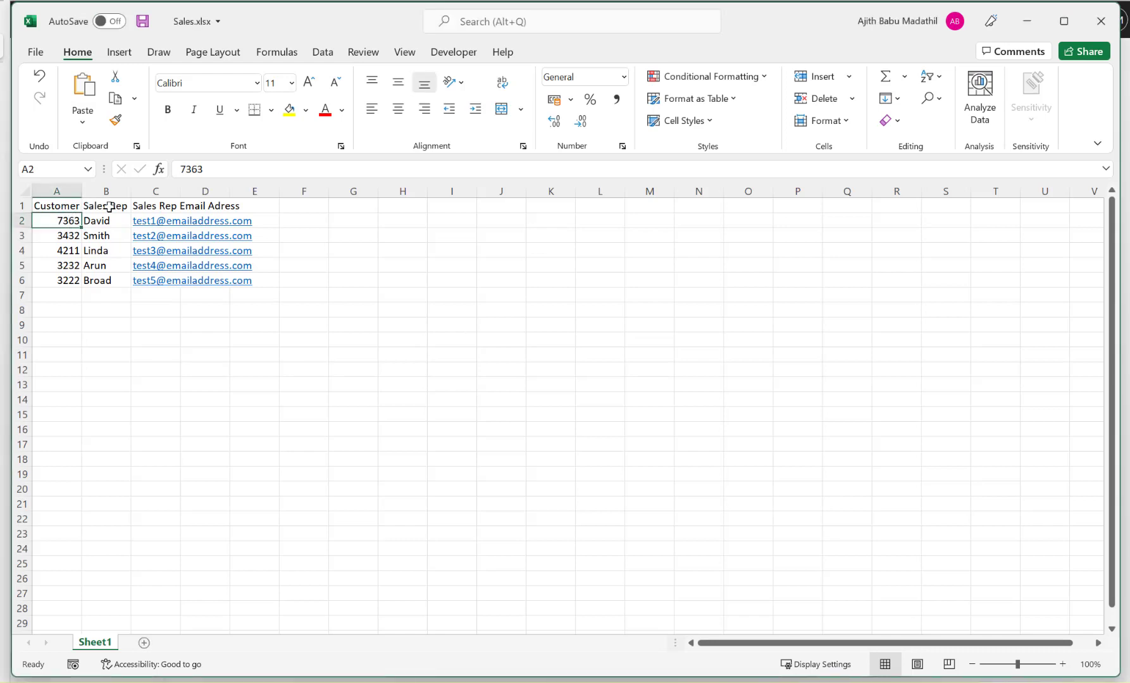
click(108, 207)
click(155, 207)
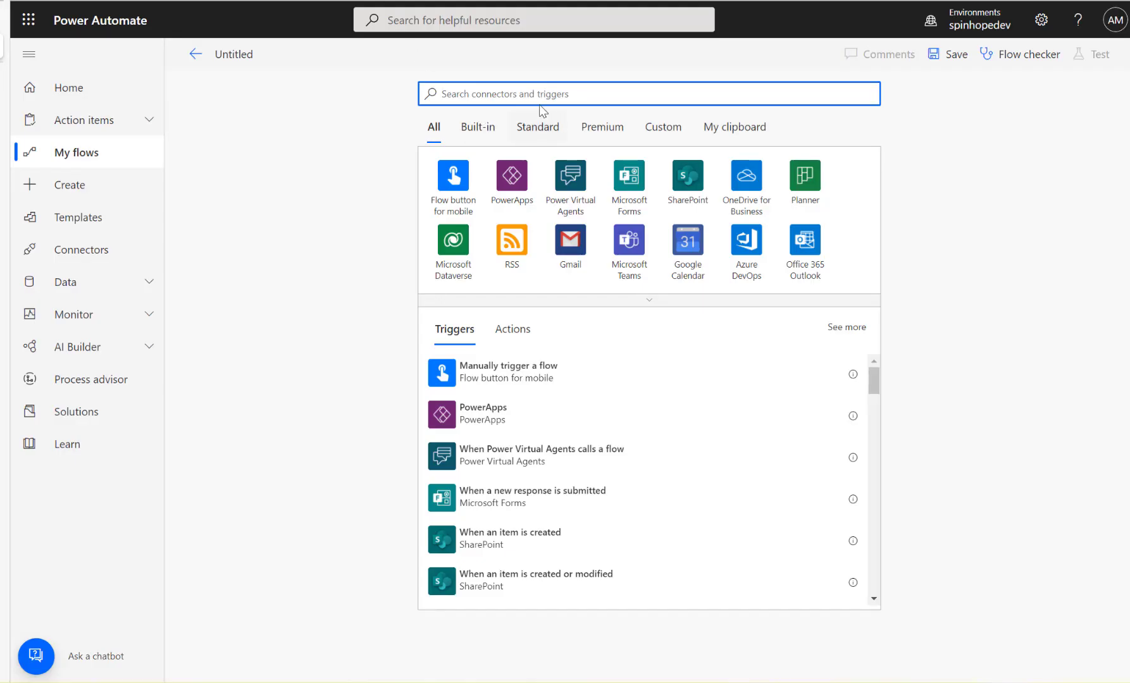
- In Power Automate, add the OneDrive for Business trigger "When a file is created" and set its folder to Root
text(one)
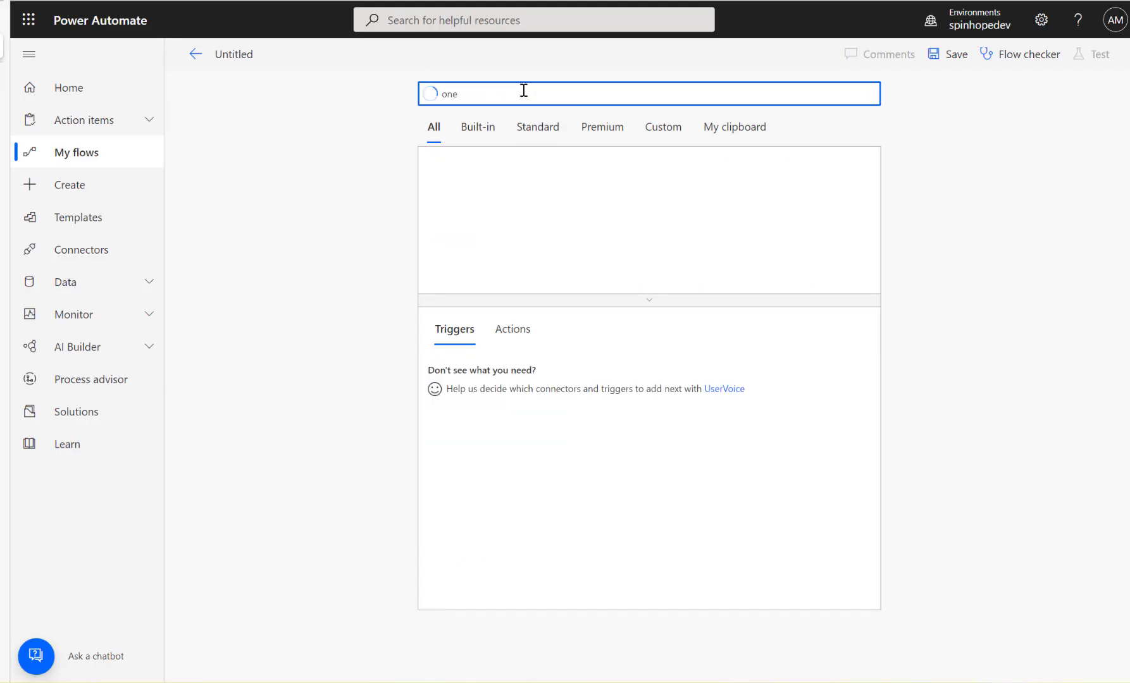
text(driv)
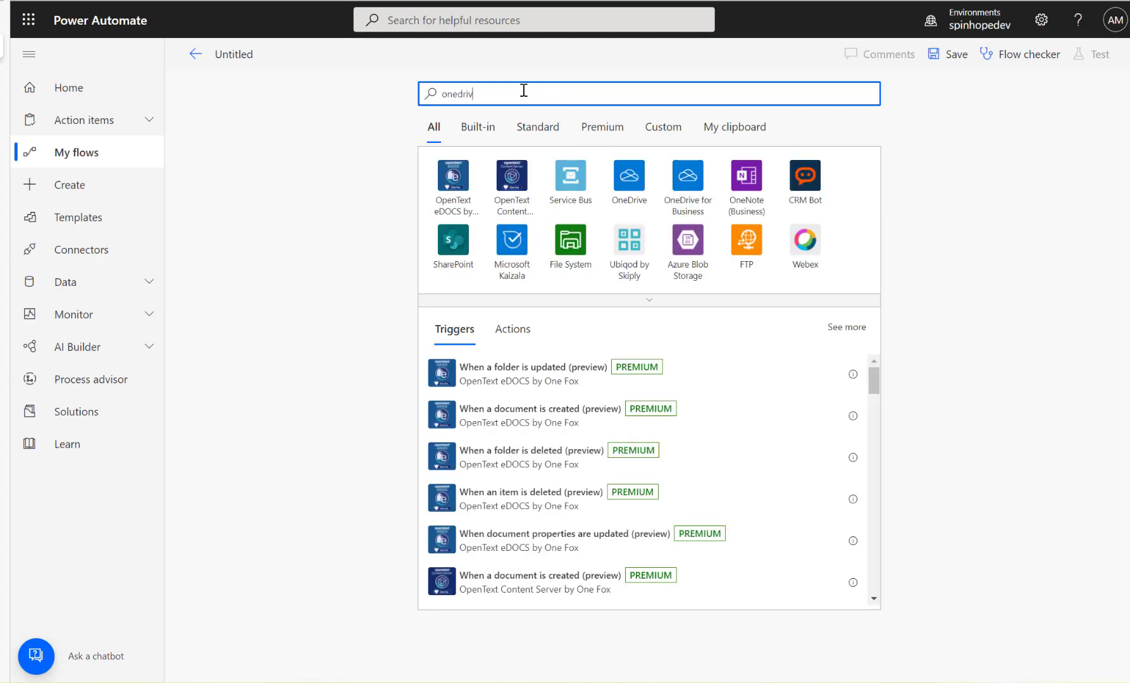
text(e)
click(520, 204)
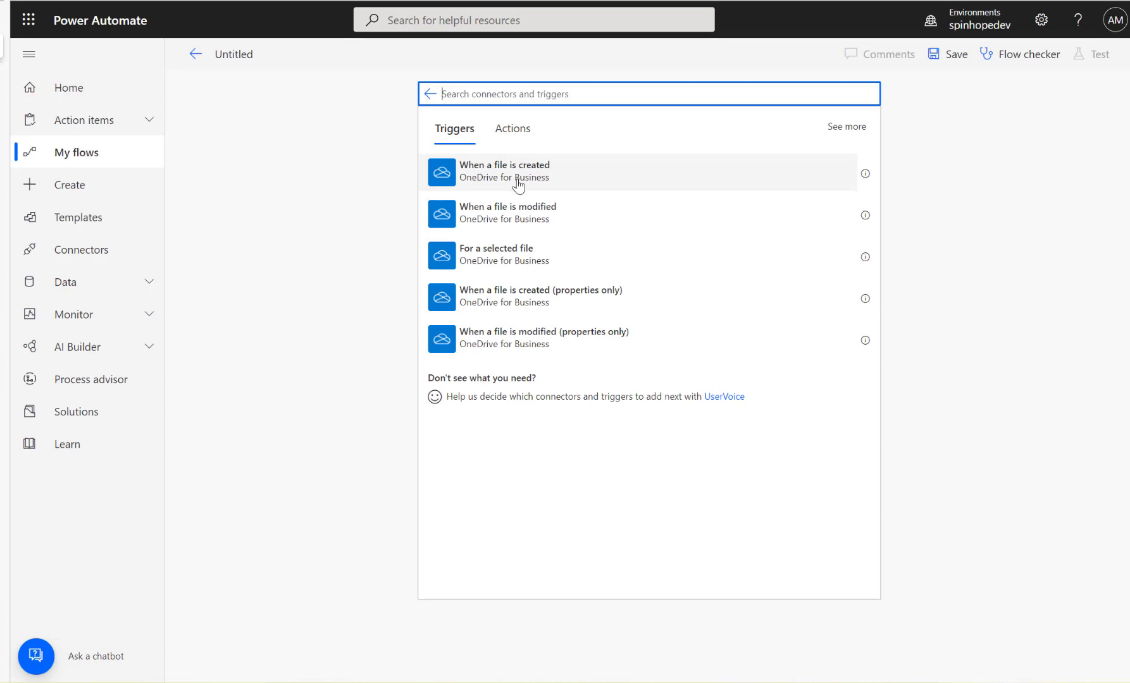
click(517, 182)
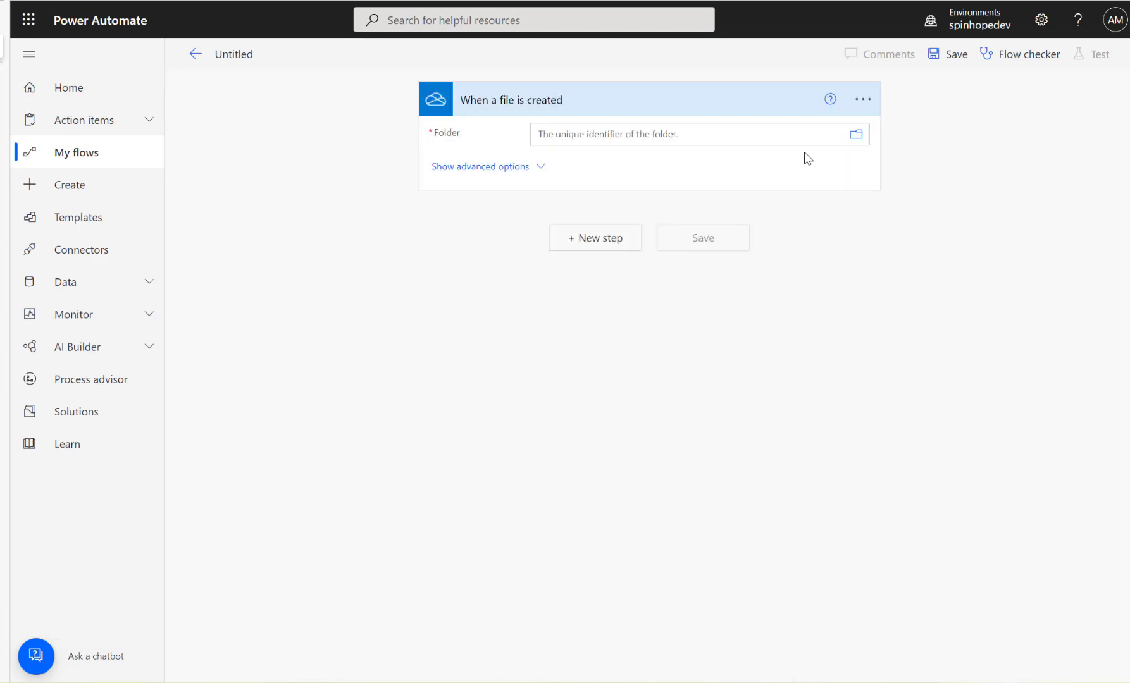
click(853, 141)
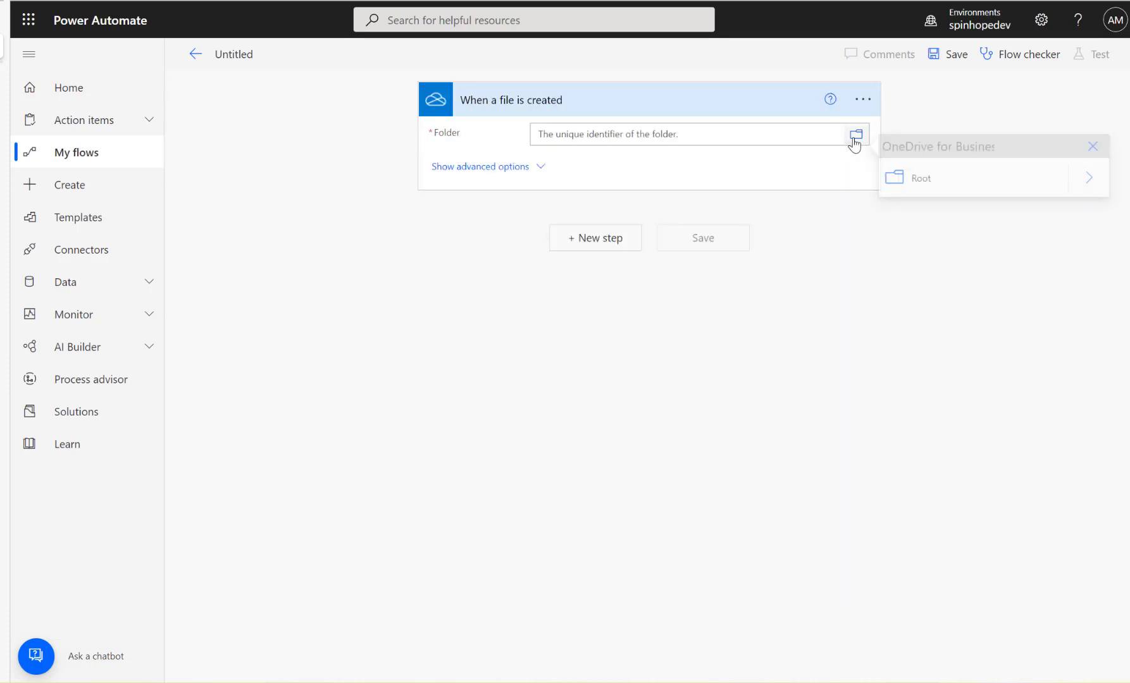
click(921, 184)
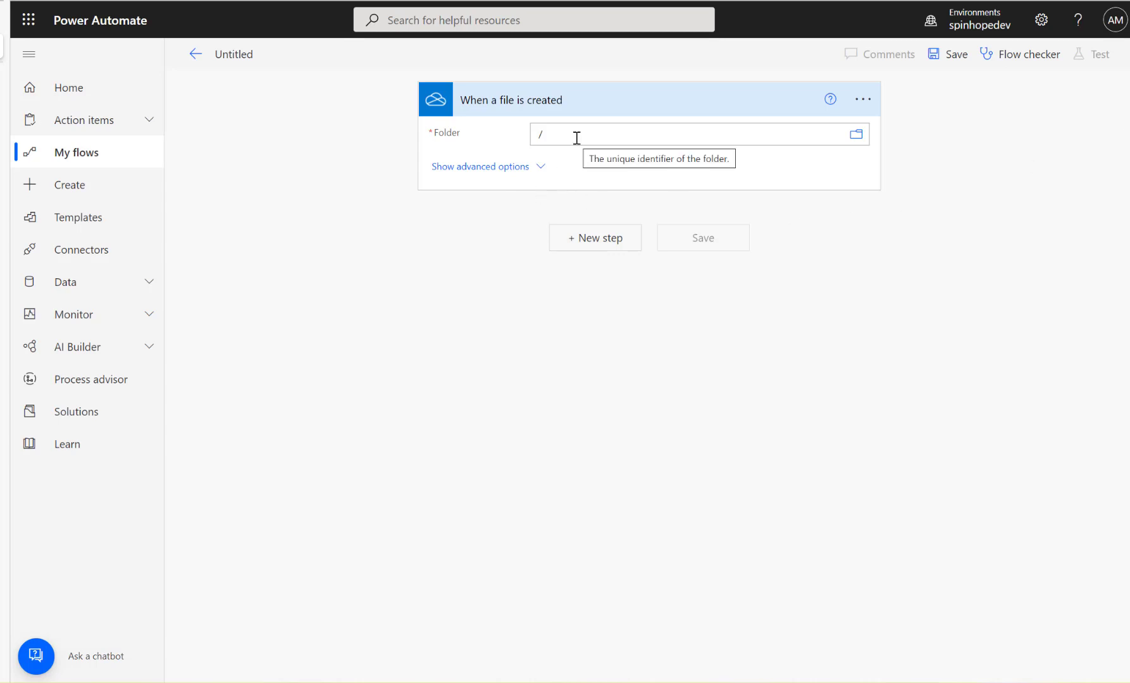
- Add the Office 365 Groups action "Send an HTTP request (preview)" below the trigger
click(591, 244)
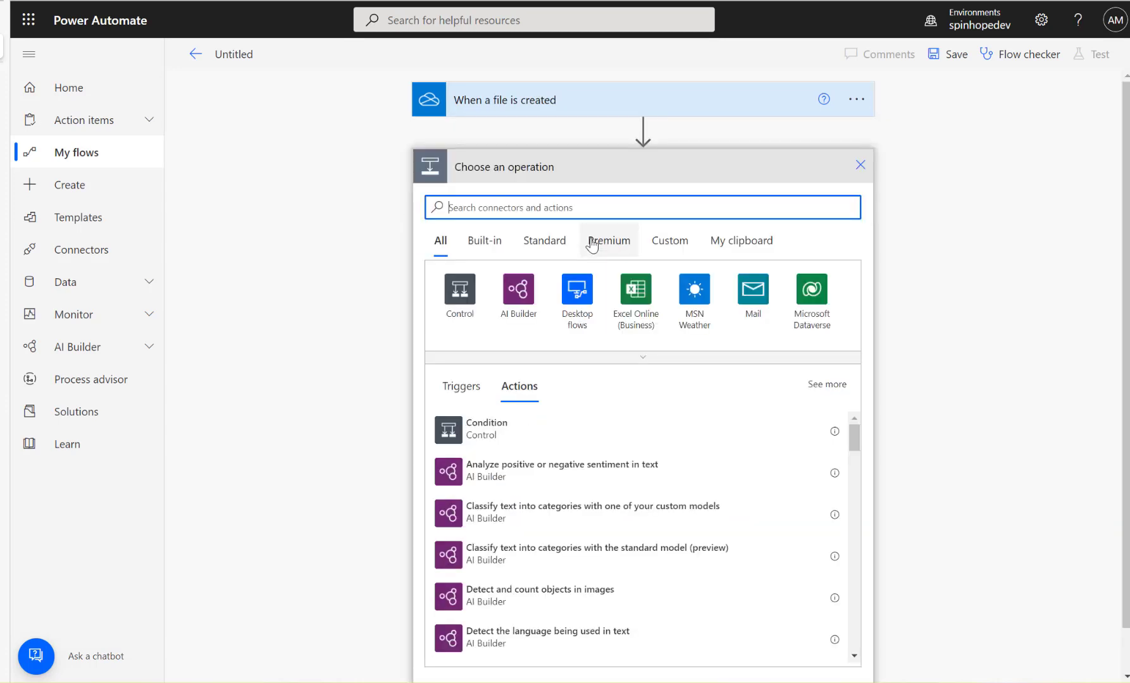
text(offi)
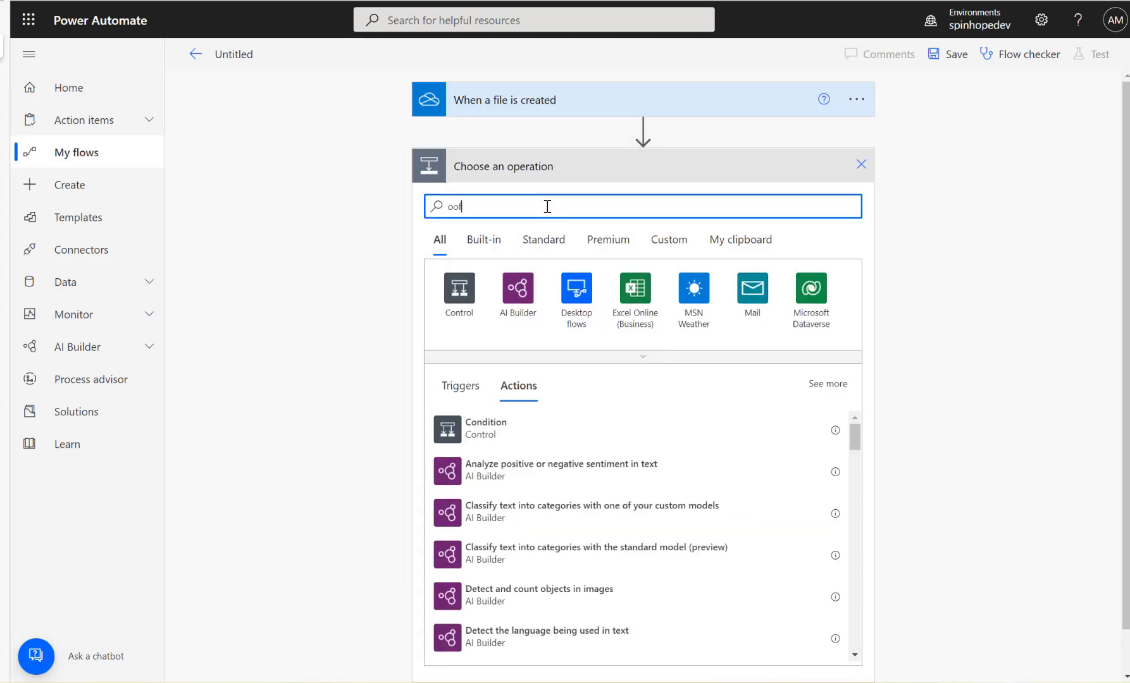
text(ce)
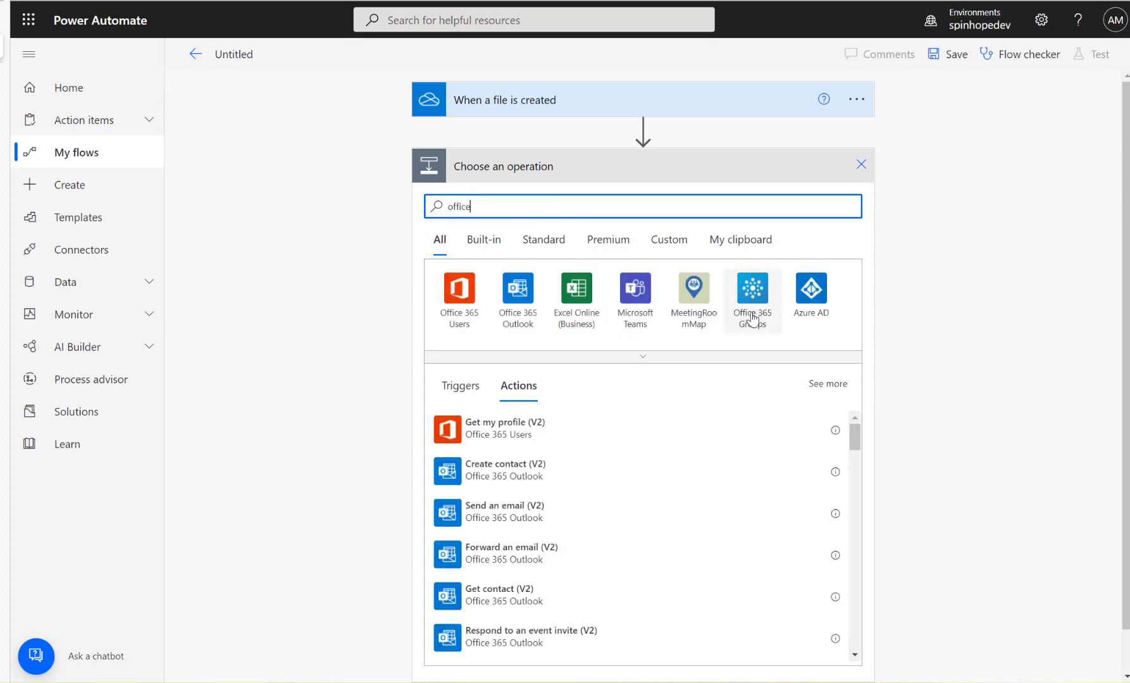
click(751, 315)
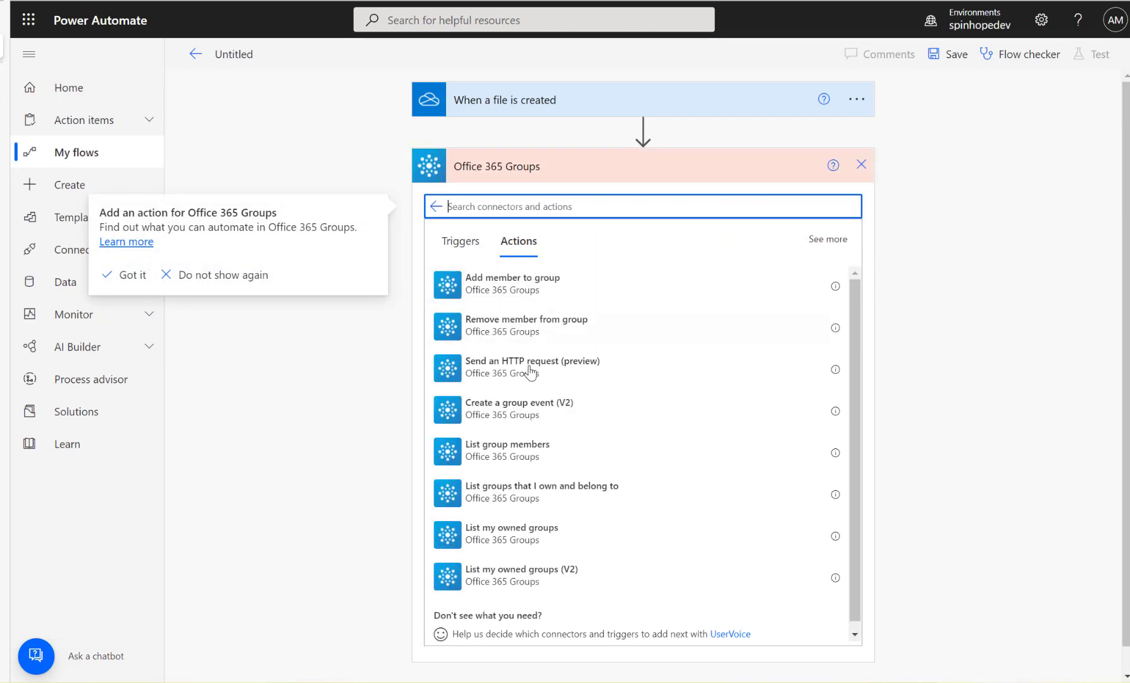
click(568, 378)
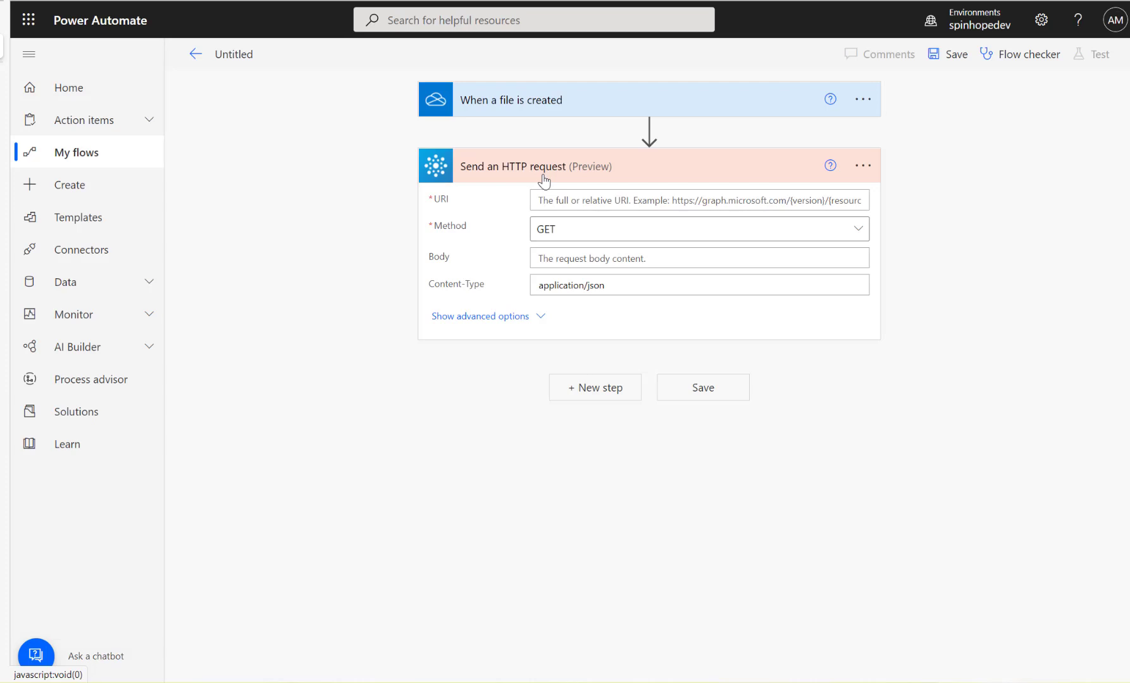
mouse_move(648, 127)
click(634, 201)
key(ctrl+v)
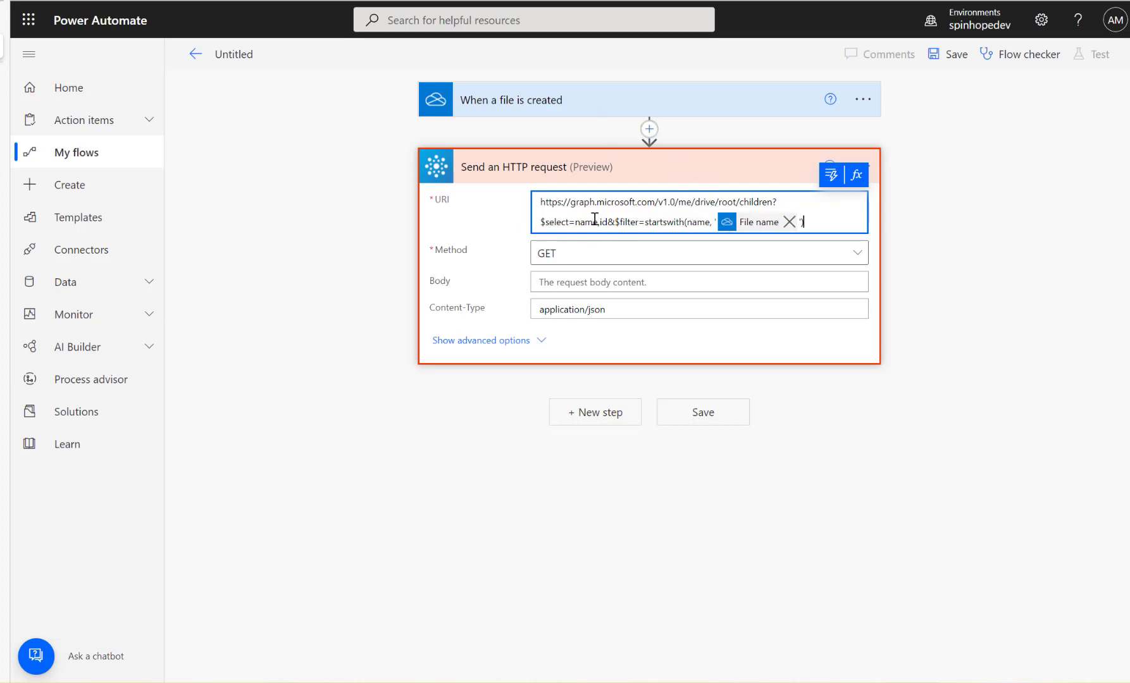
click(556, 103)
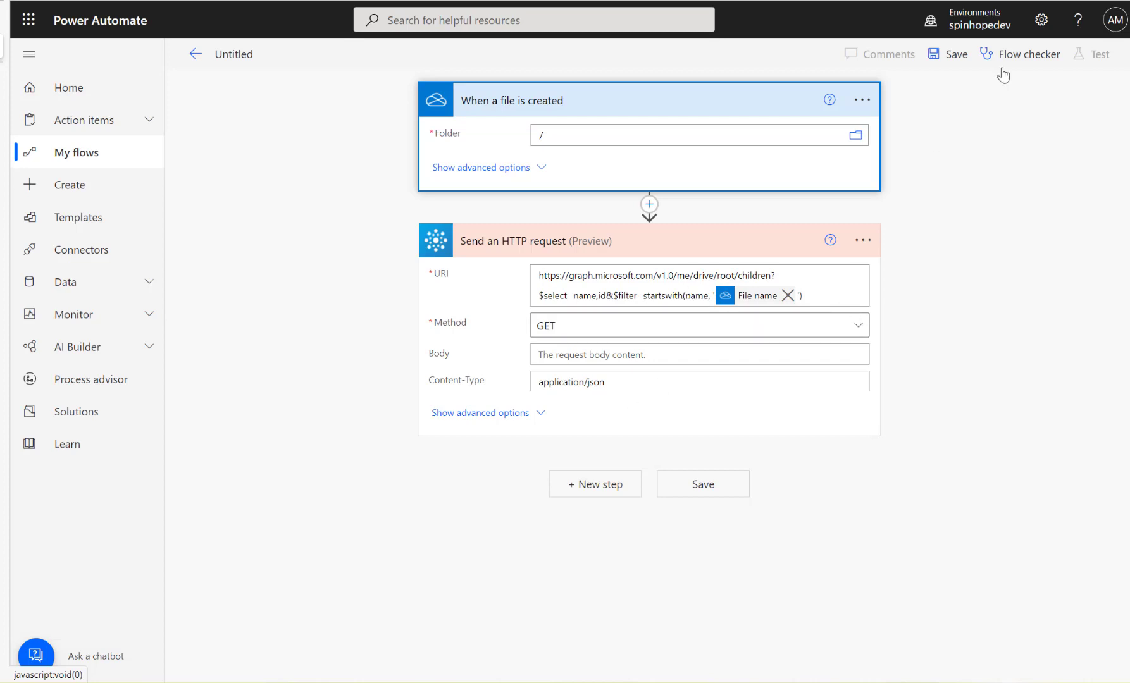
click(598, 487)
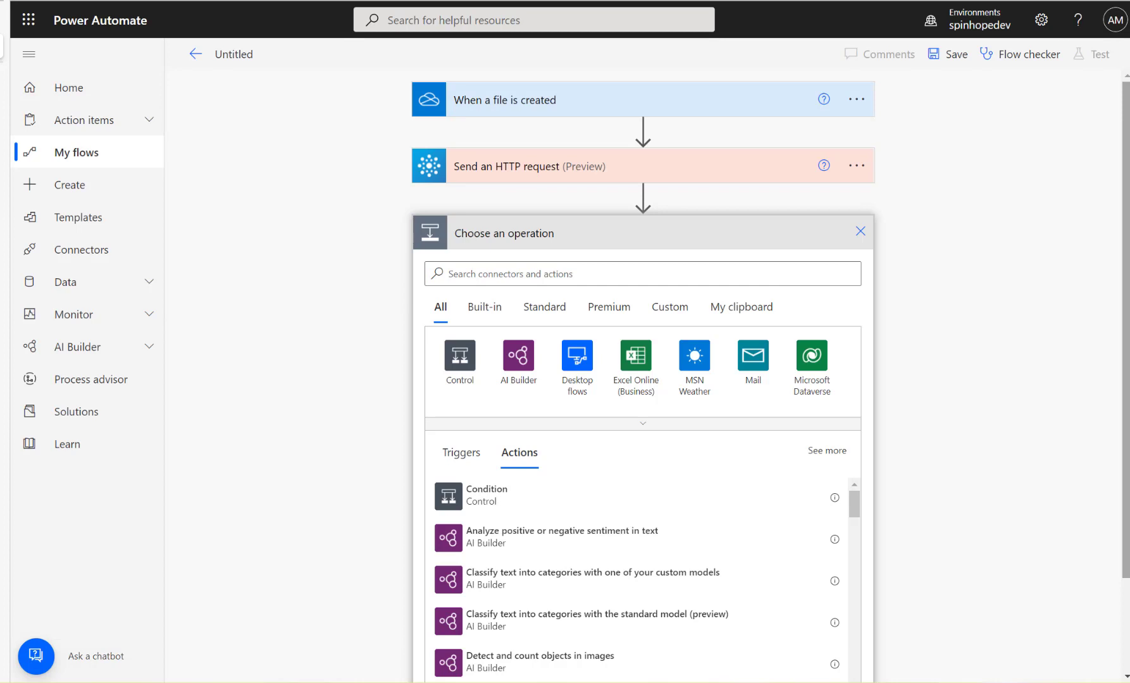
click(860, 232)
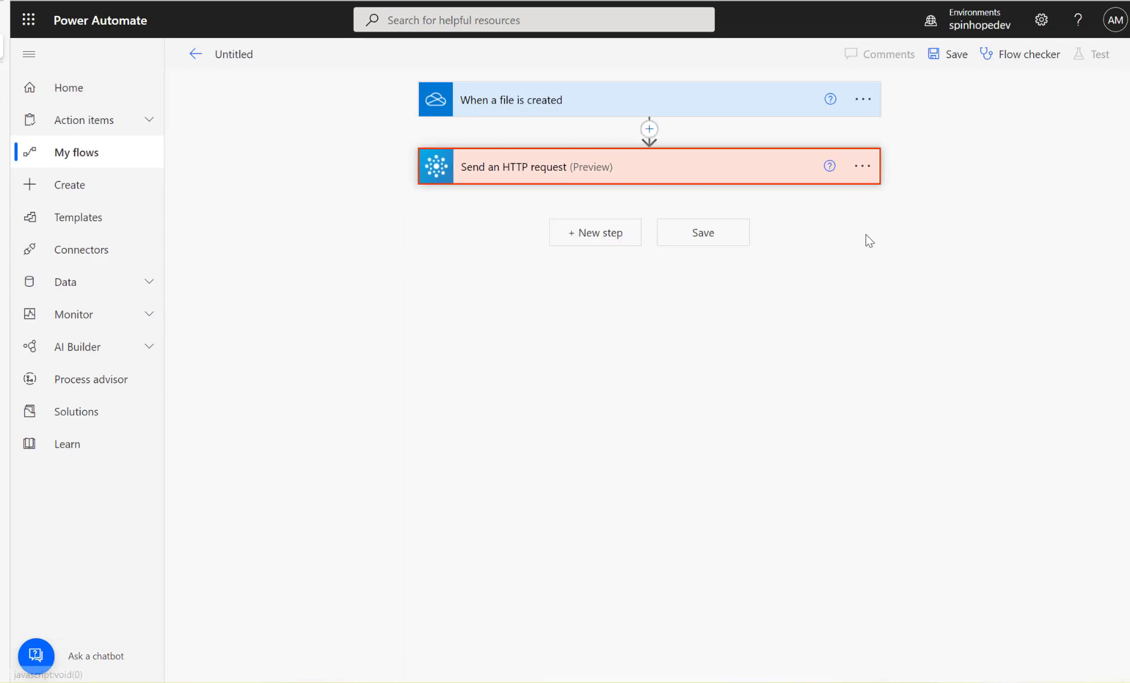
click(568, 177)
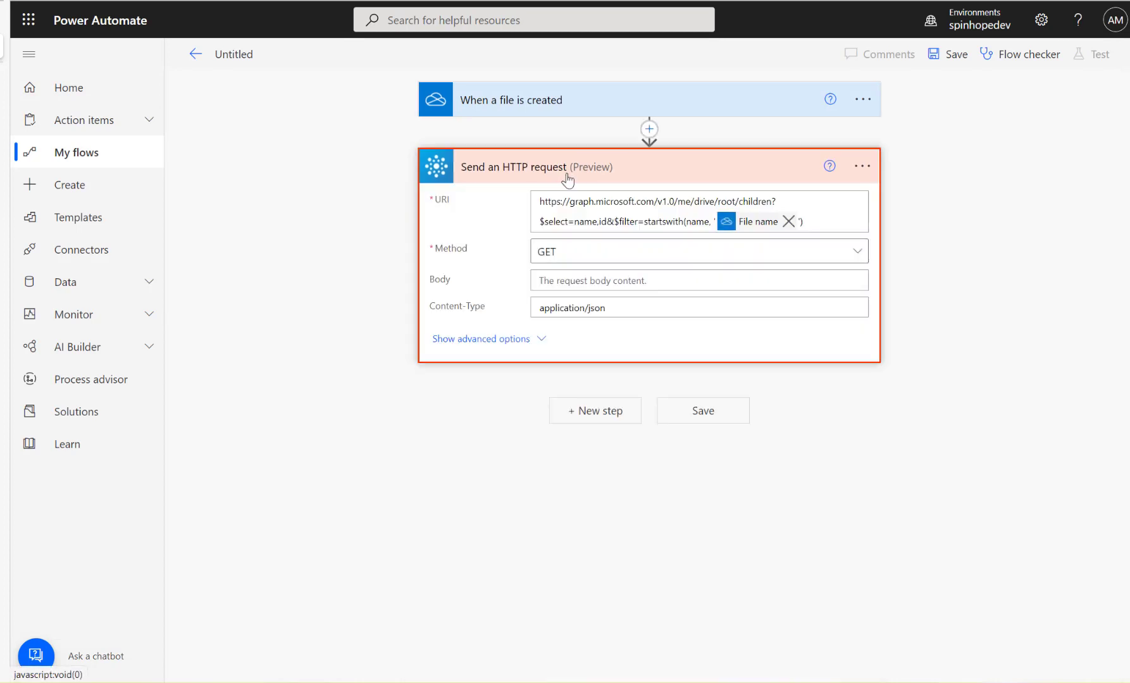
- Name the flow "Demo Excel Table Dynamic" and save it
click(224, 55)
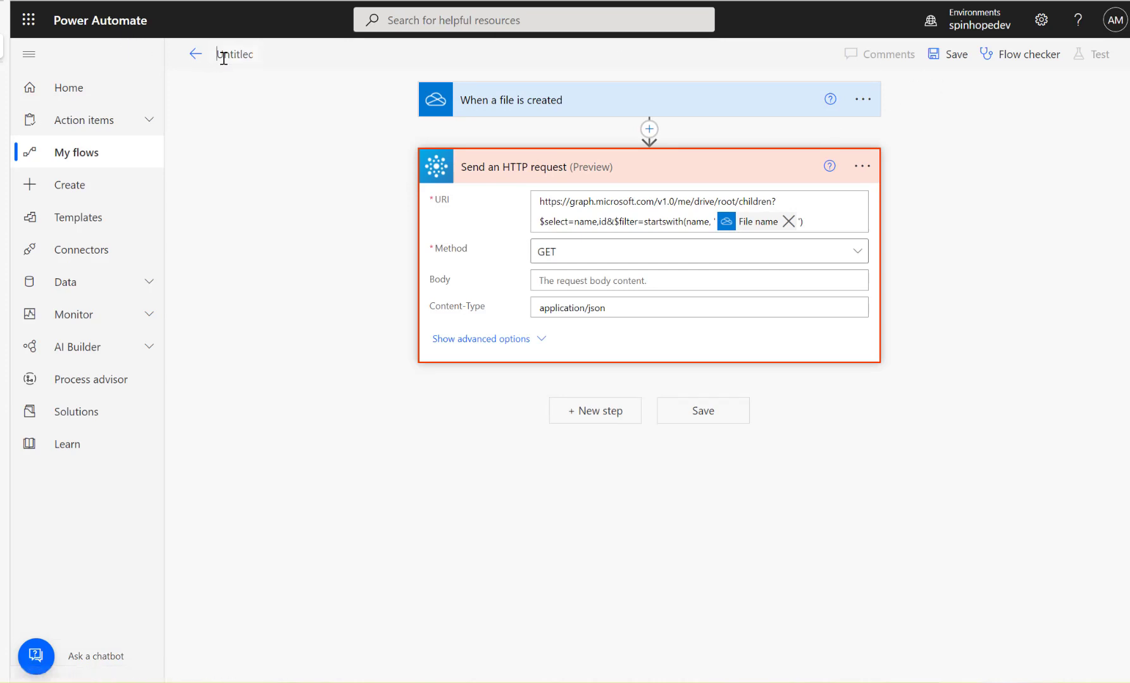
text(Demo)
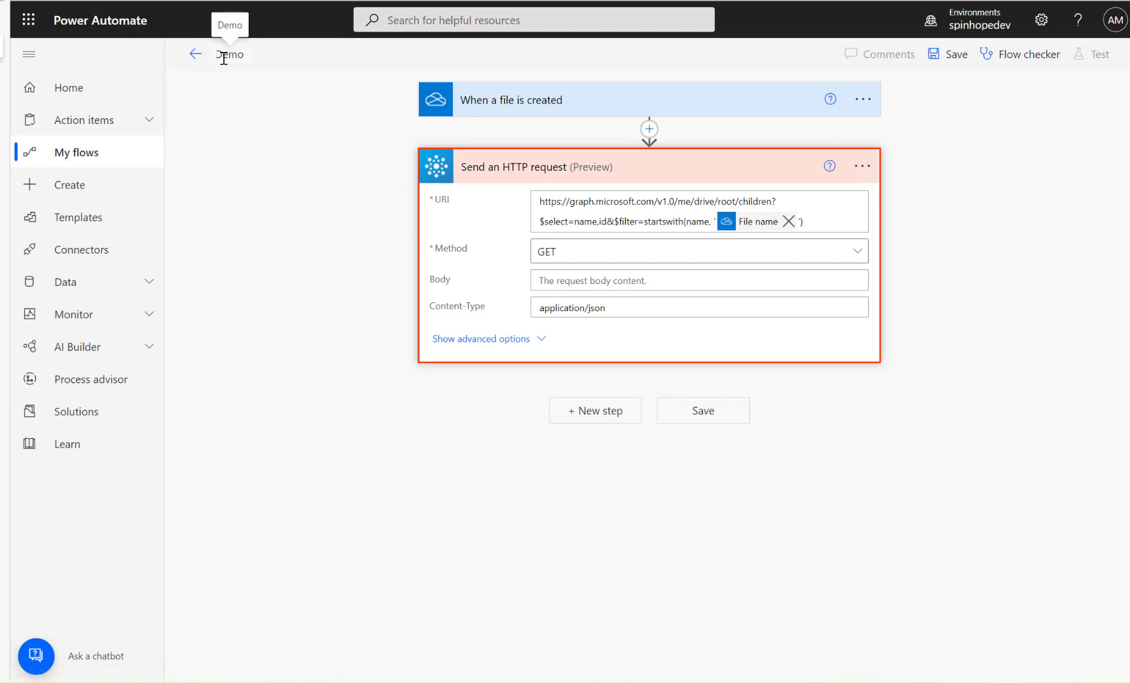
text( Excel)
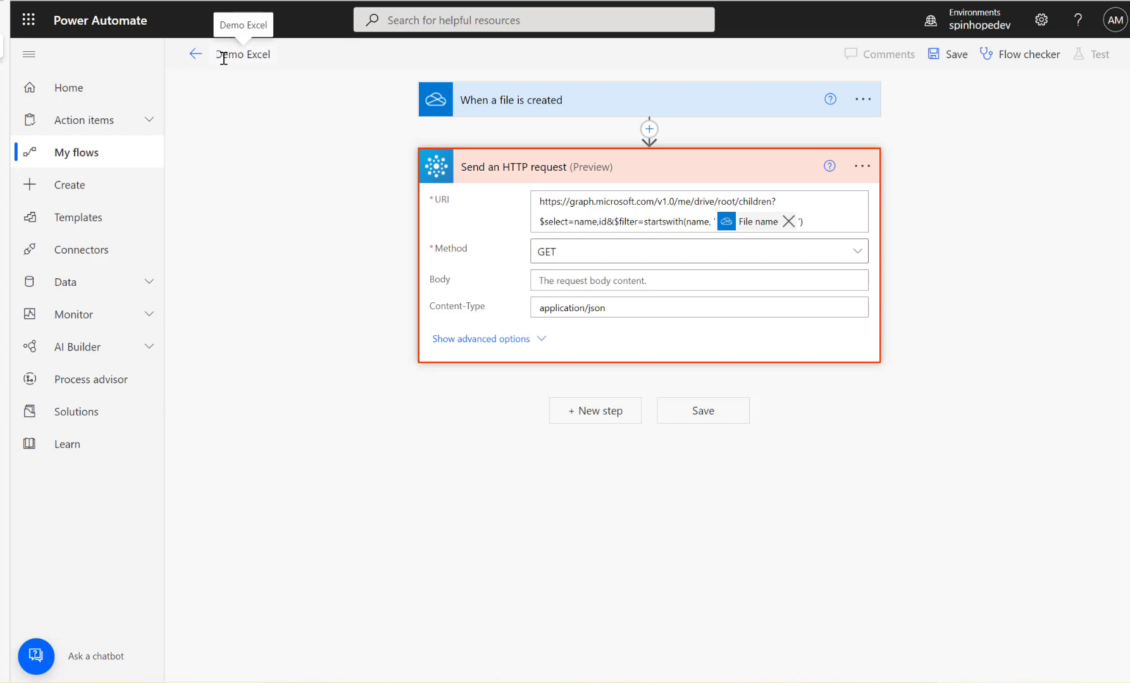
text( Tabel)
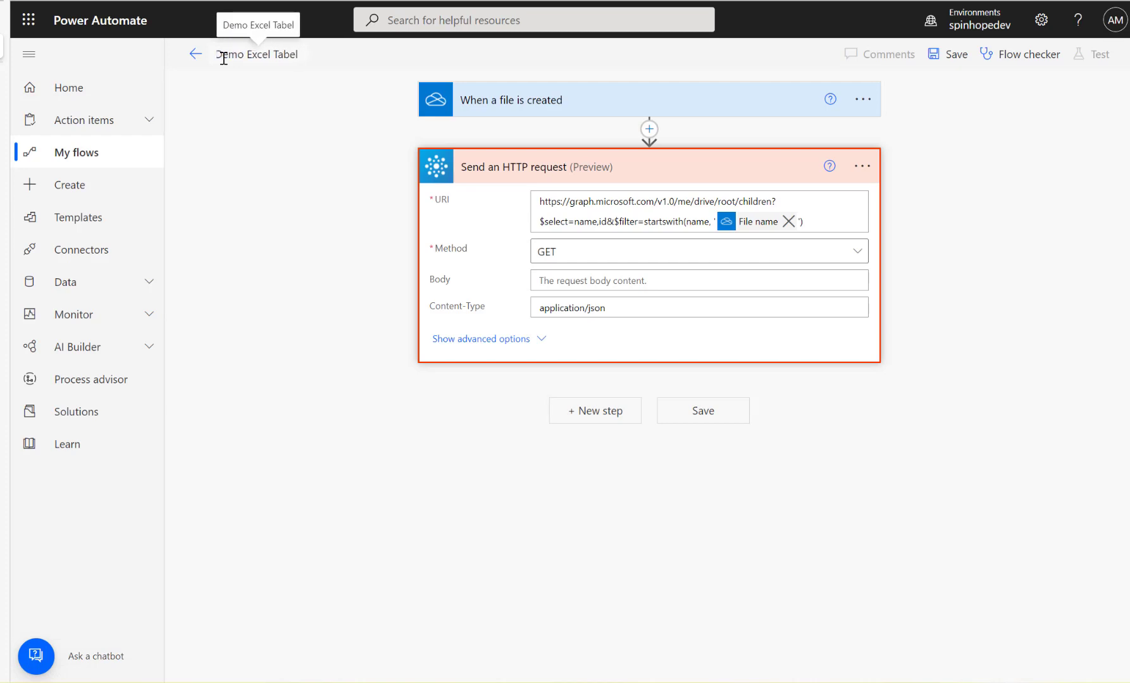
key(BackSpace)
key(BackSpace)
key(BackSpace)
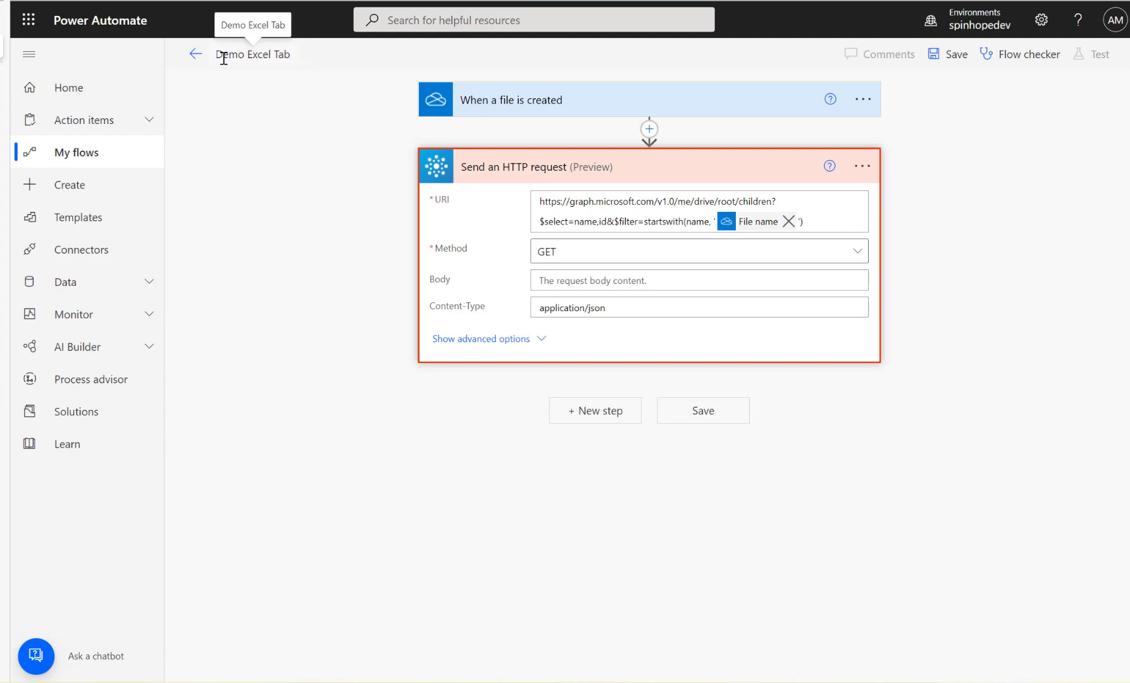
text(le Dyna)
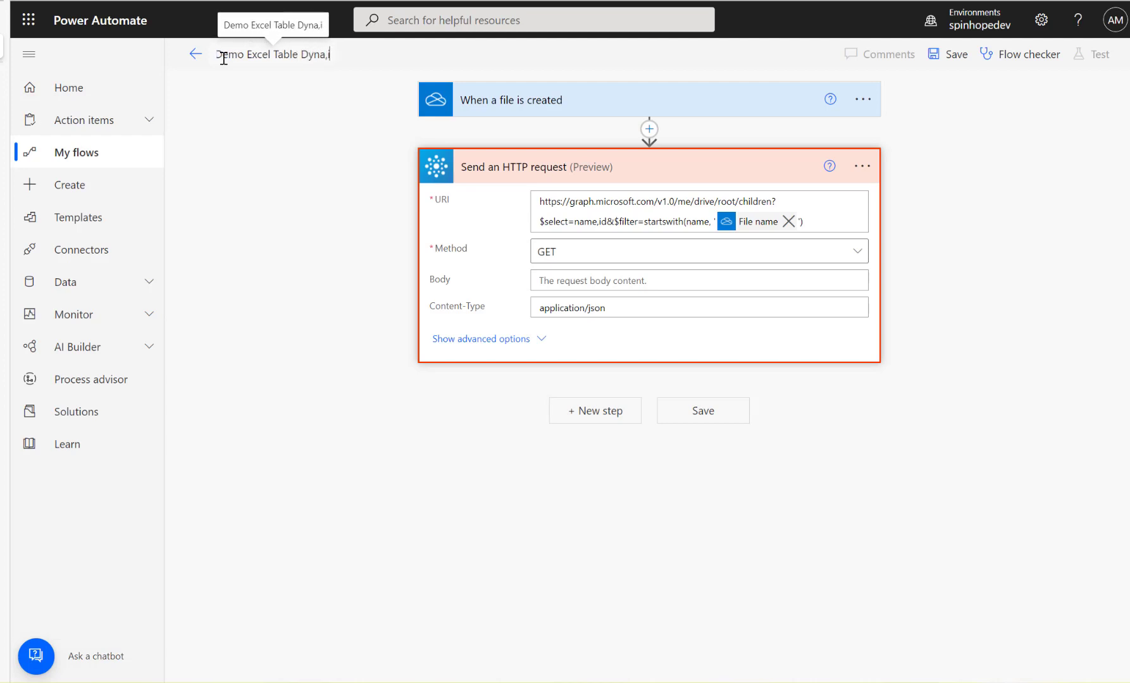
text(mic)
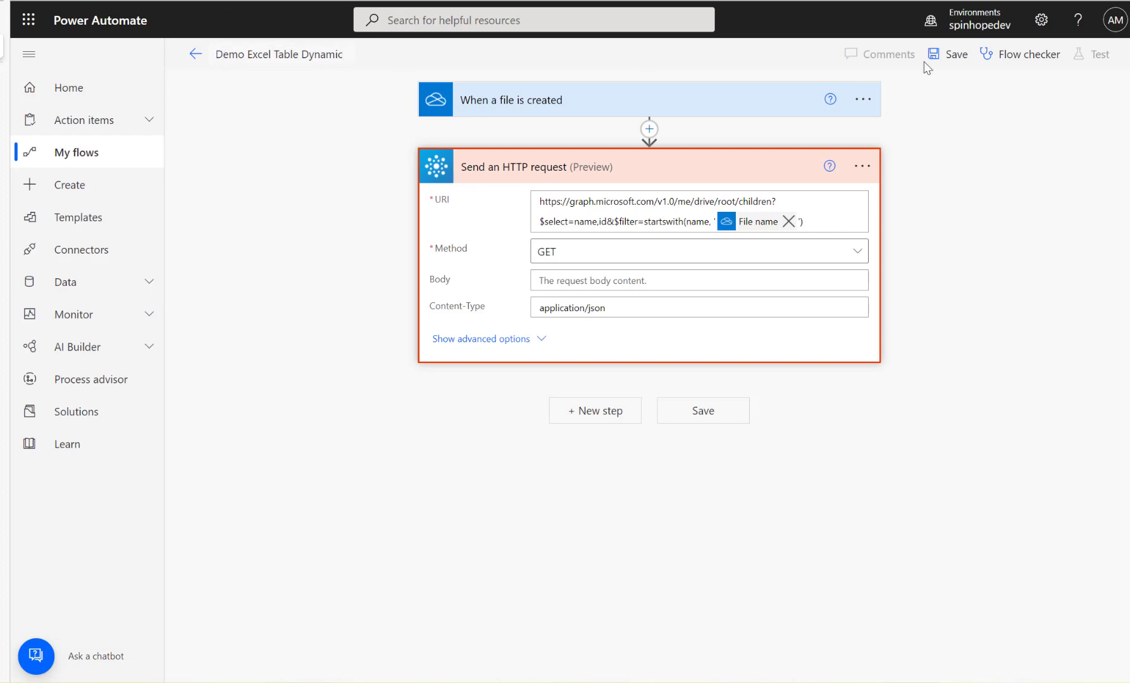
click(950, 57)
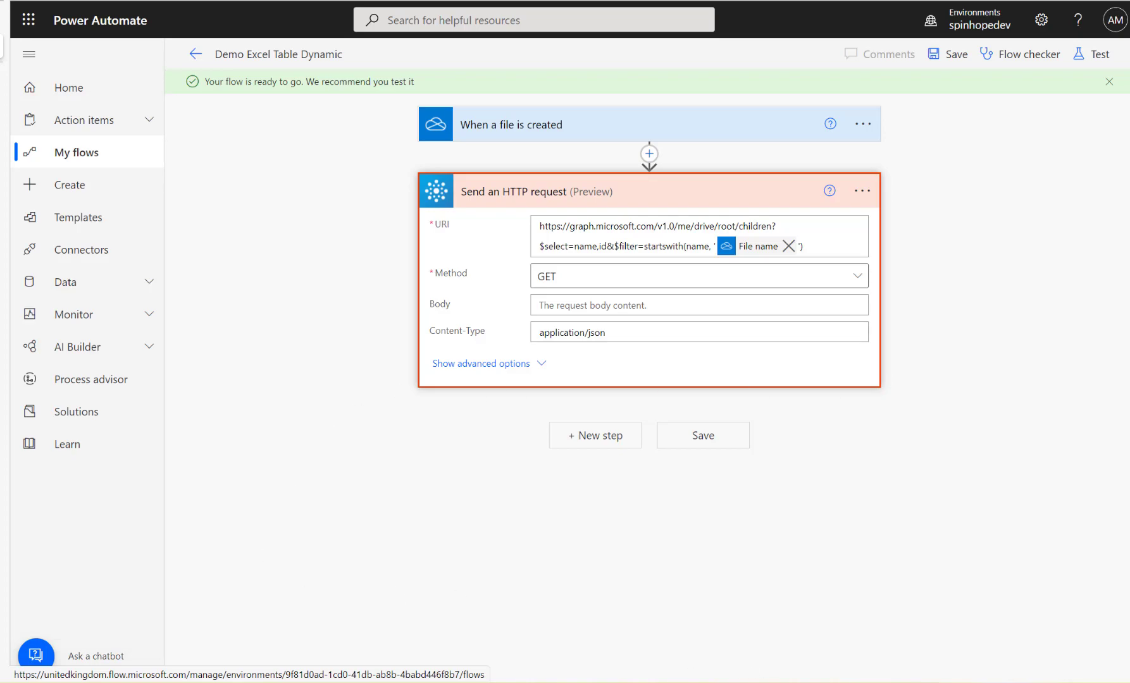
- Switch to Excel and close Sales.xlsx, saving its changes
key(alt+Tab)
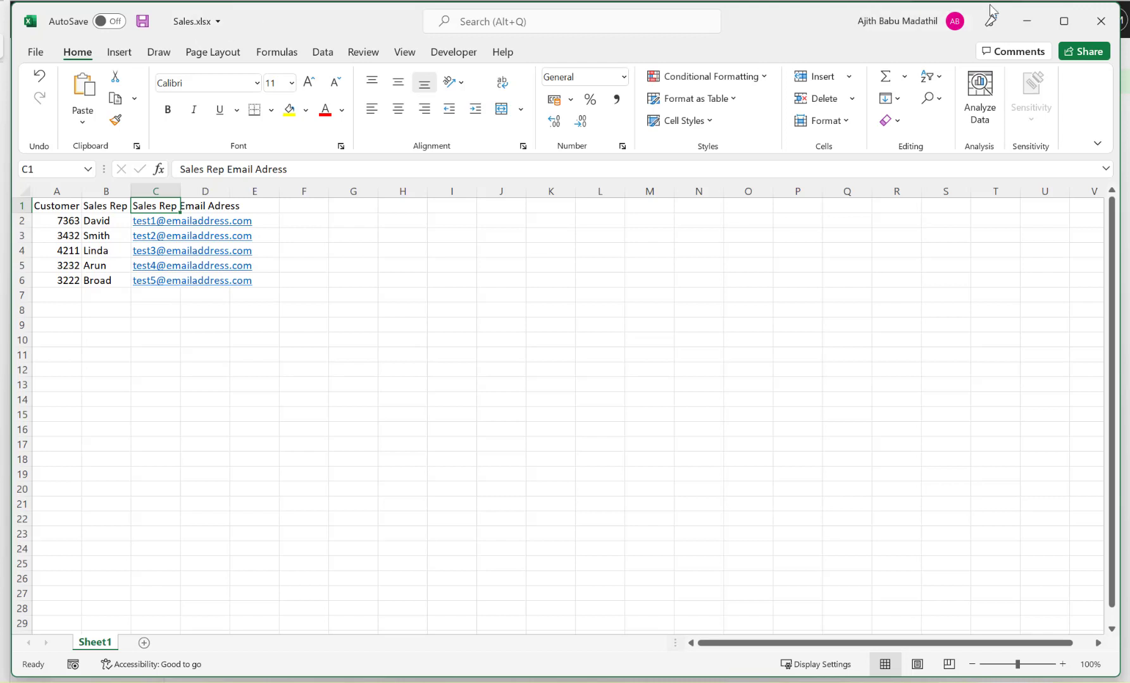
click(1096, 25)
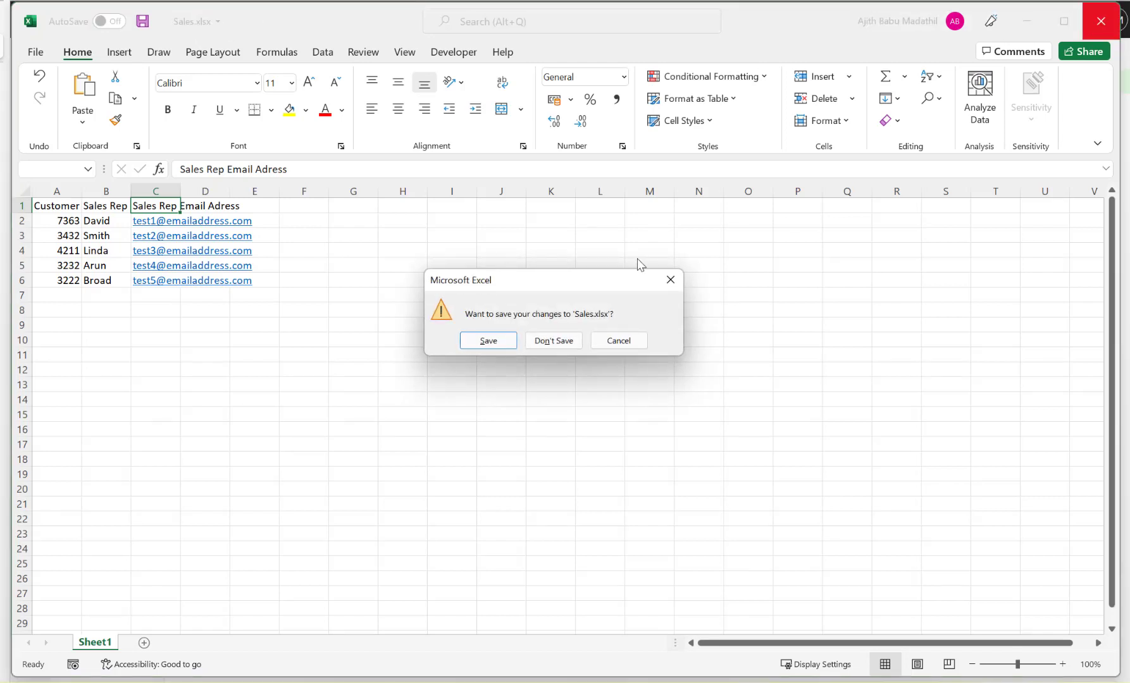
click(495, 341)
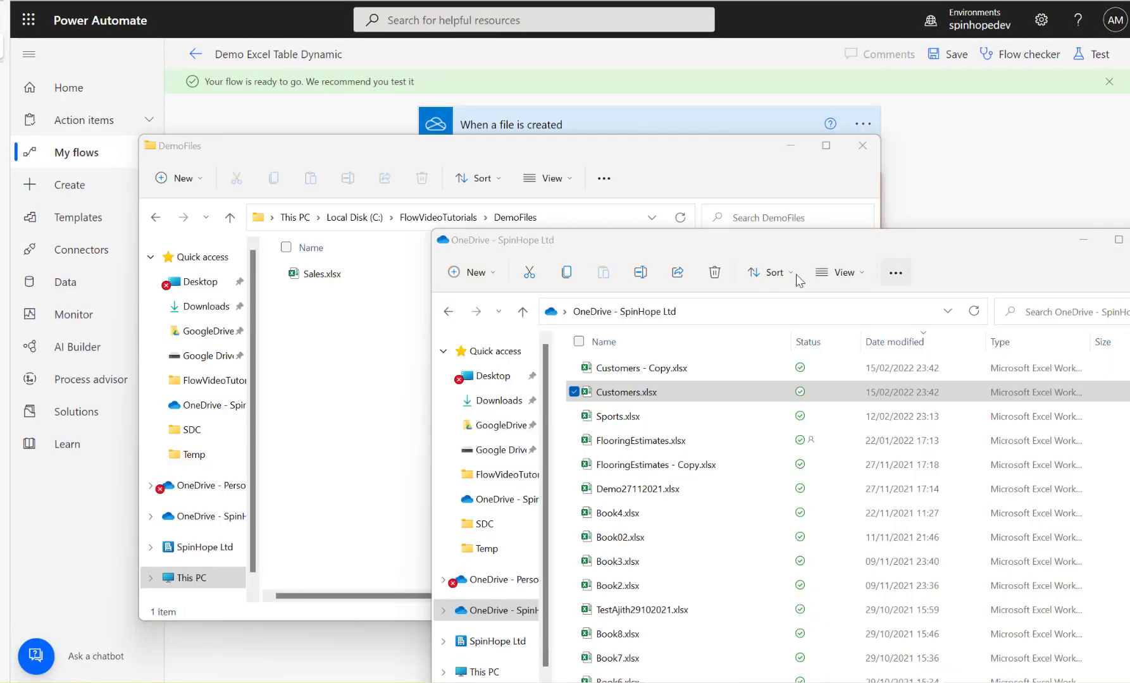
- Copy Sales.xlsx from the DemoFiles folder in File Explorer
click(336, 343)
click(376, 272)
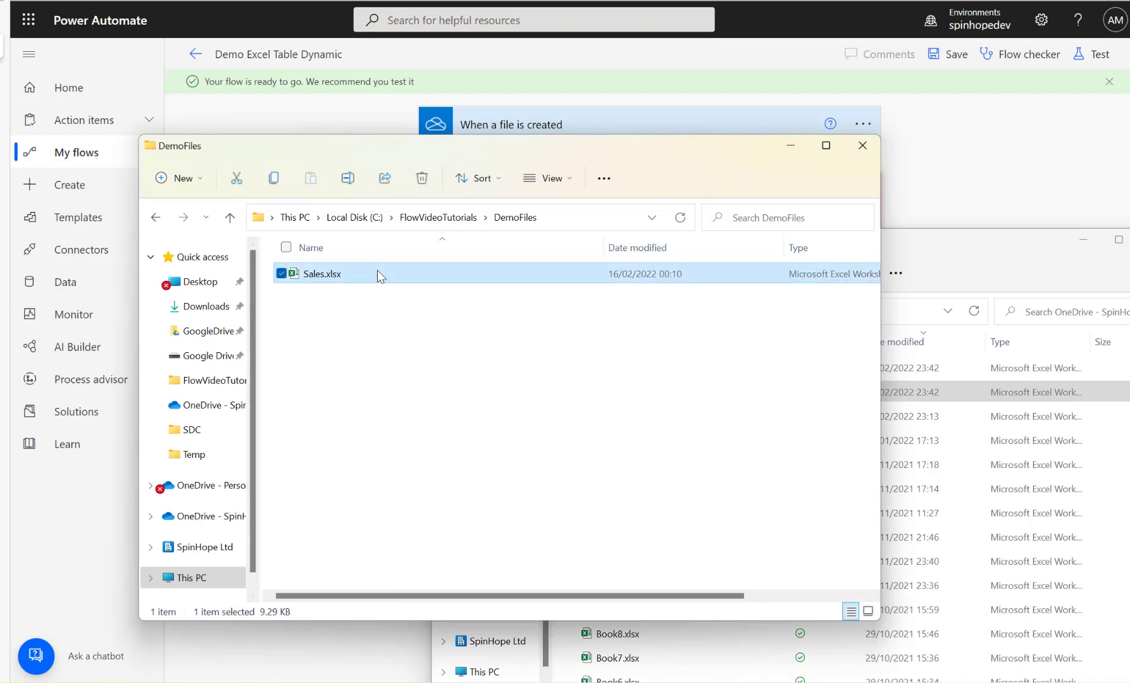
- Paste Sales.xlsx into the OneDrive - SpinHope Ltd folder and minimise both File Explorer windows
click(962, 277)
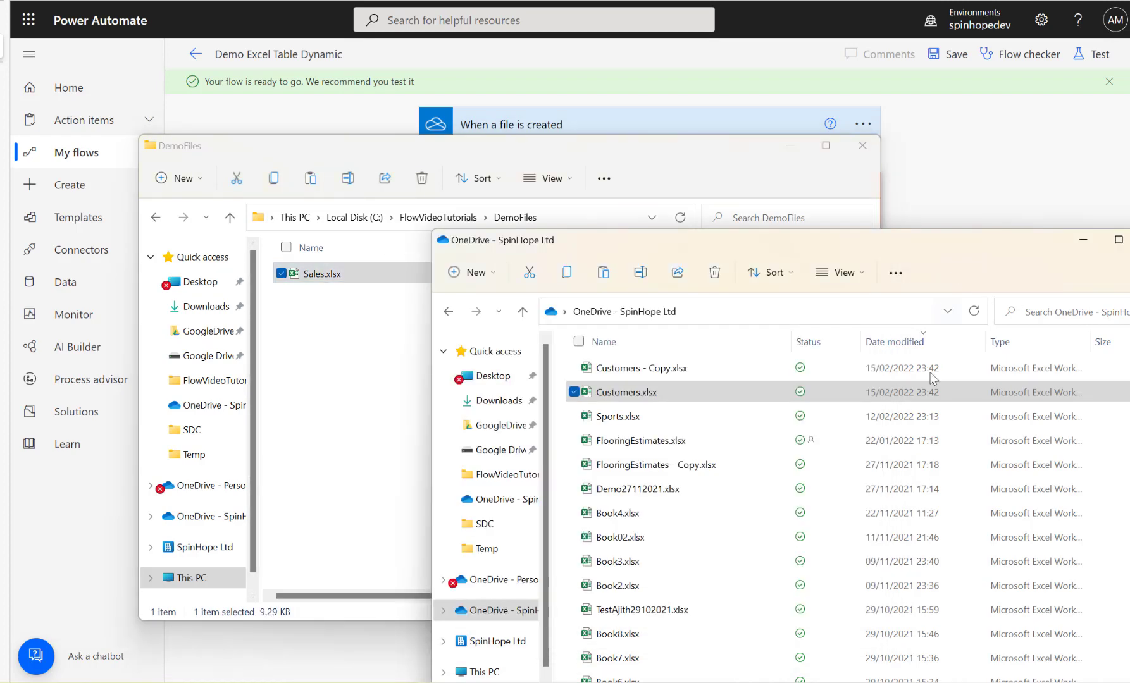
drag(954, 247, 746, 103)
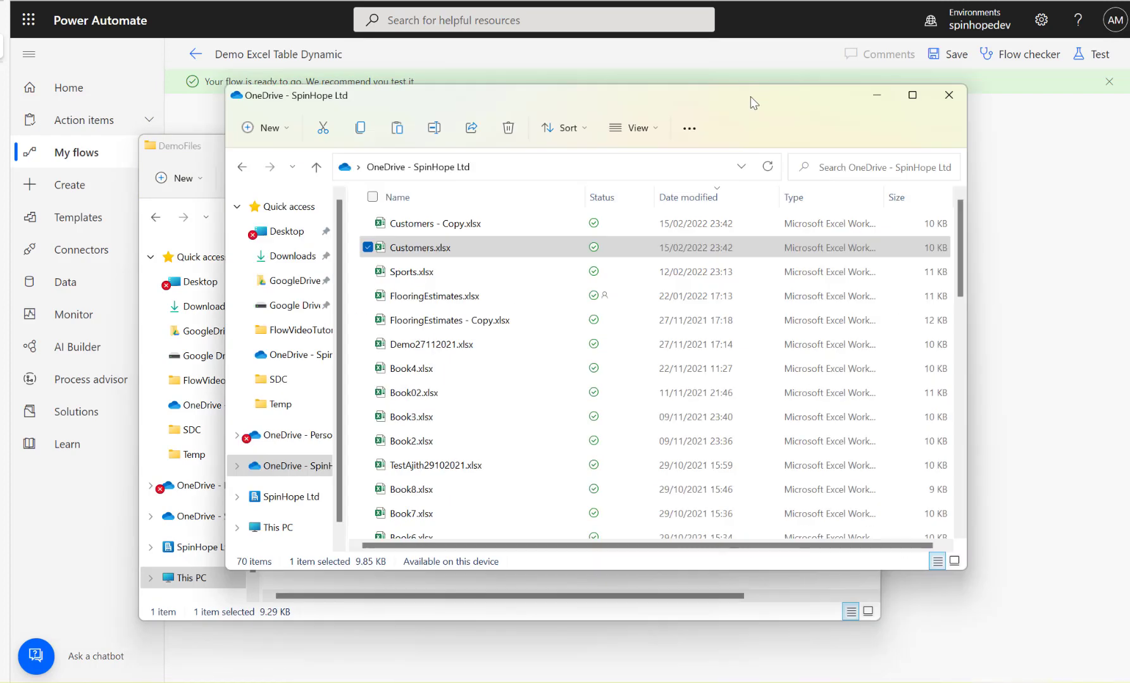
ctrl+click(646, 400)
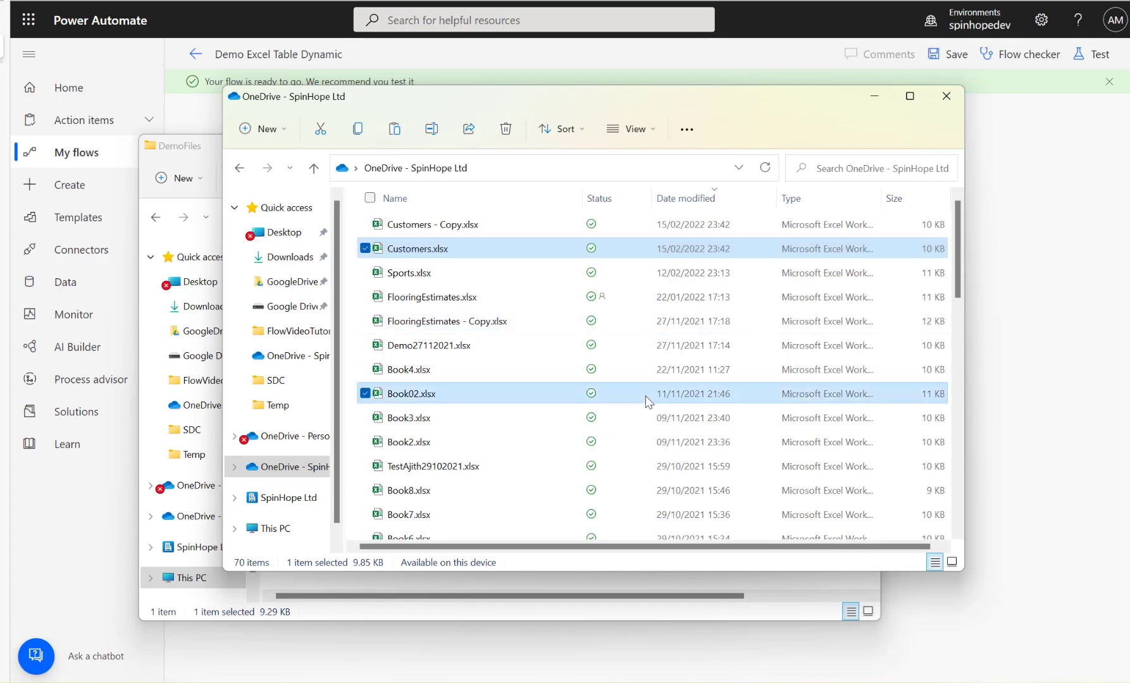
click(664, 429)
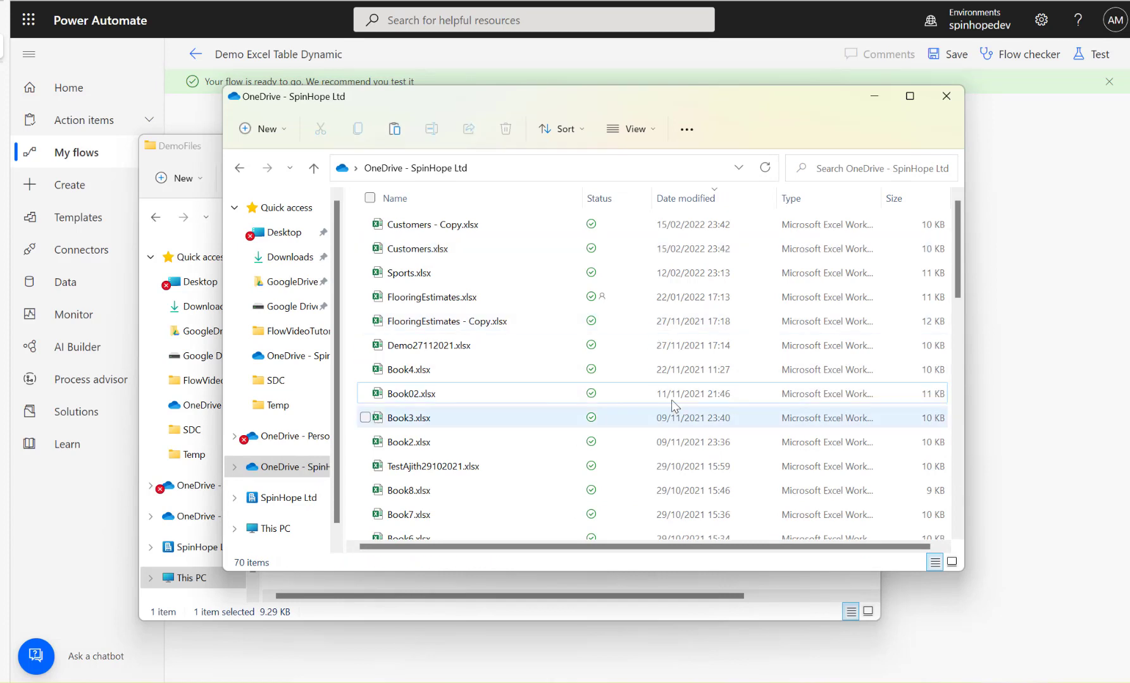
click(689, 203)
click(689, 203)
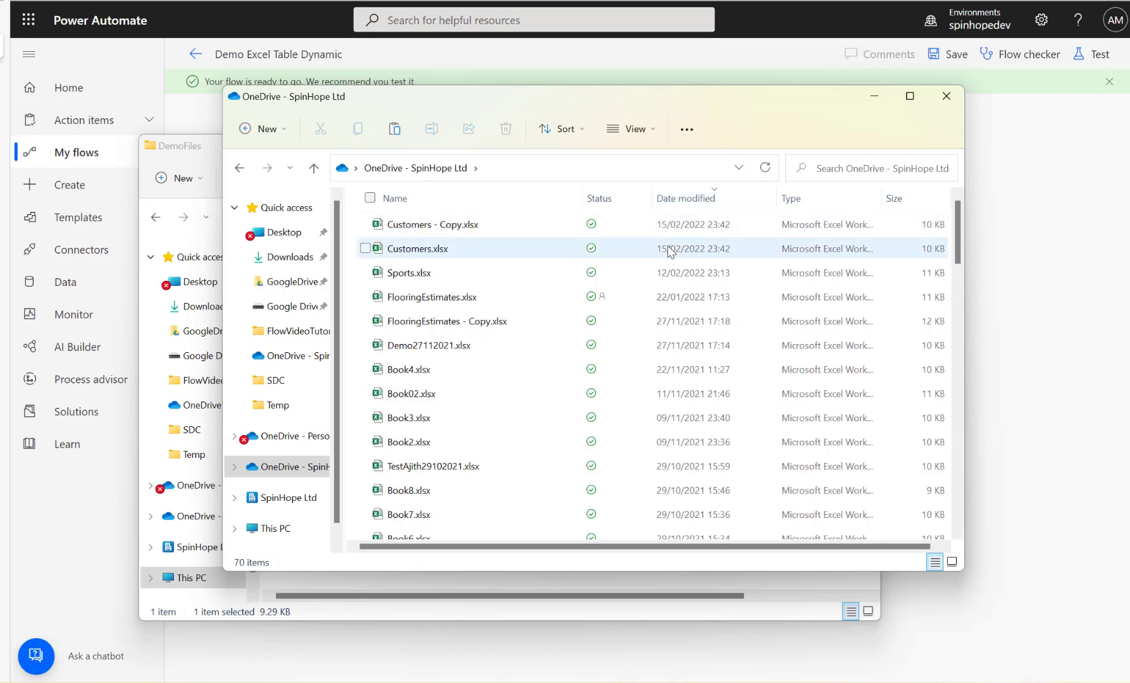
key(ctrl+v)
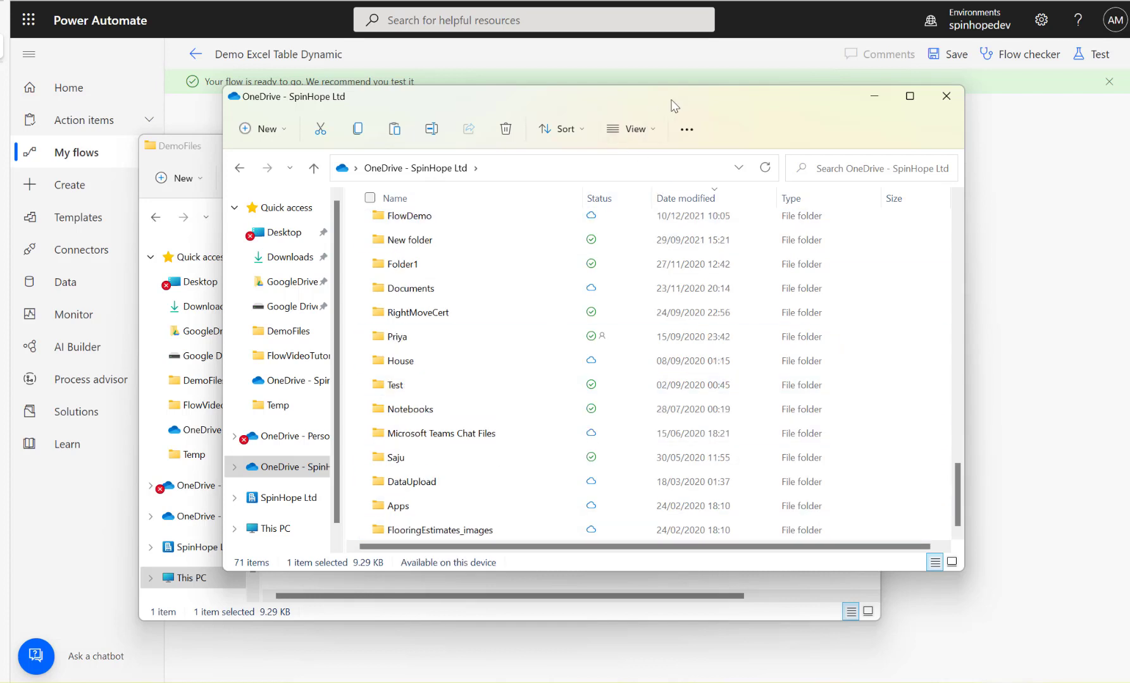
click(873, 98)
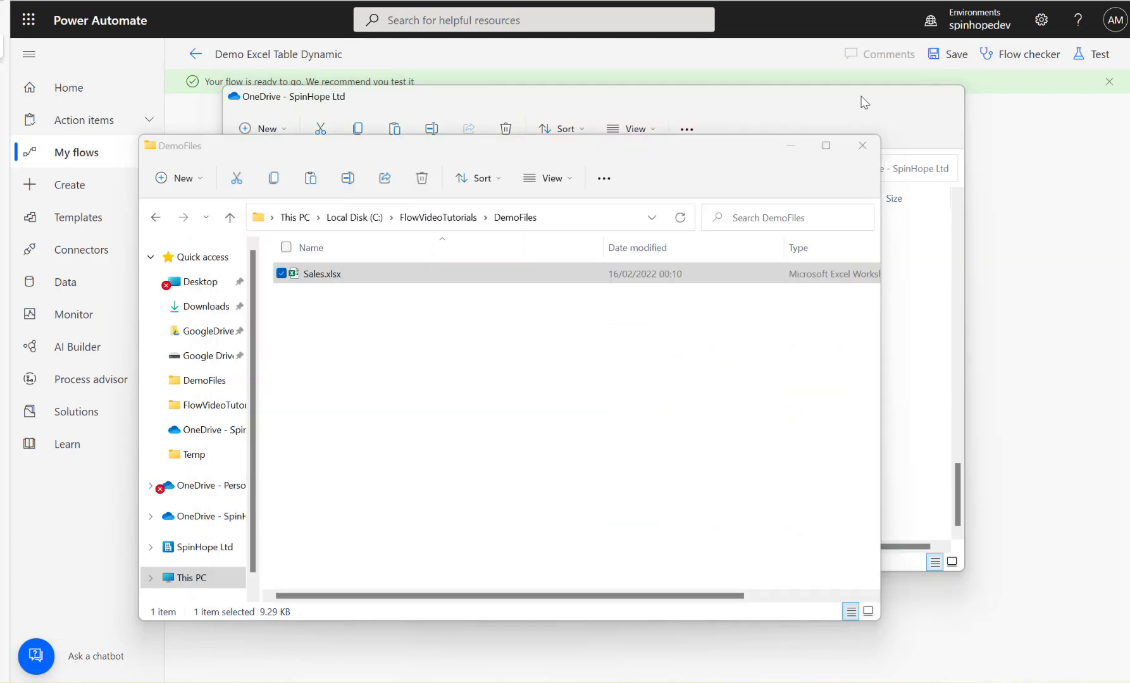
click(794, 151)
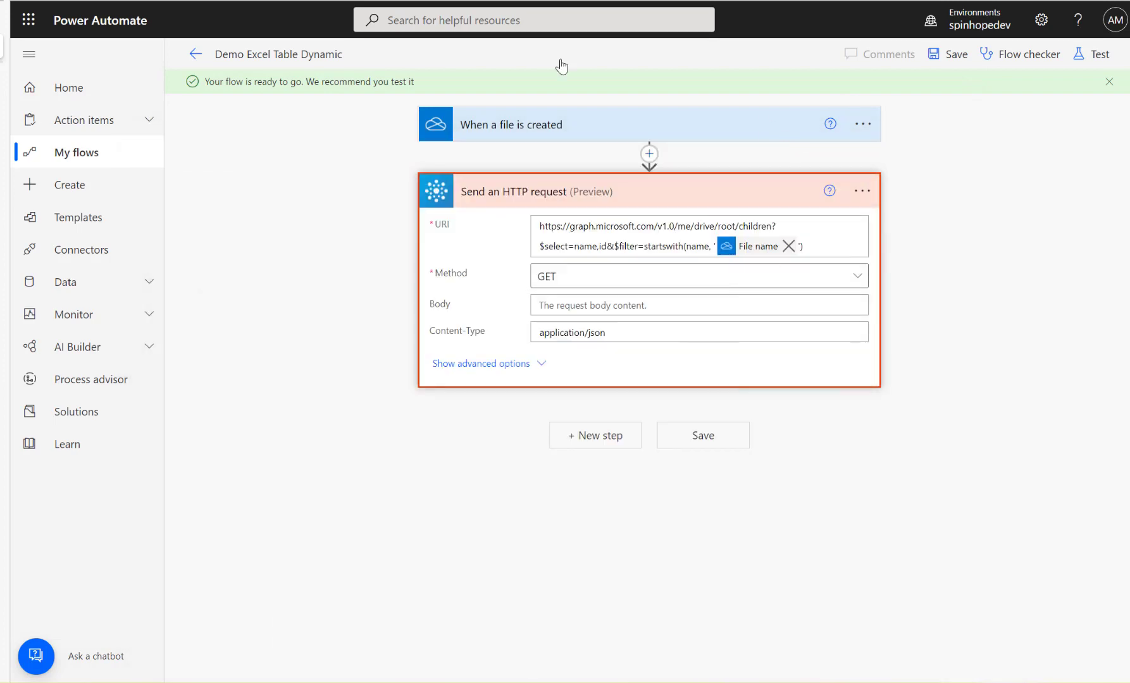
- Open the flow's latest run from its run history and examine the file id in the Send an HTTP request output
click(195, 55)
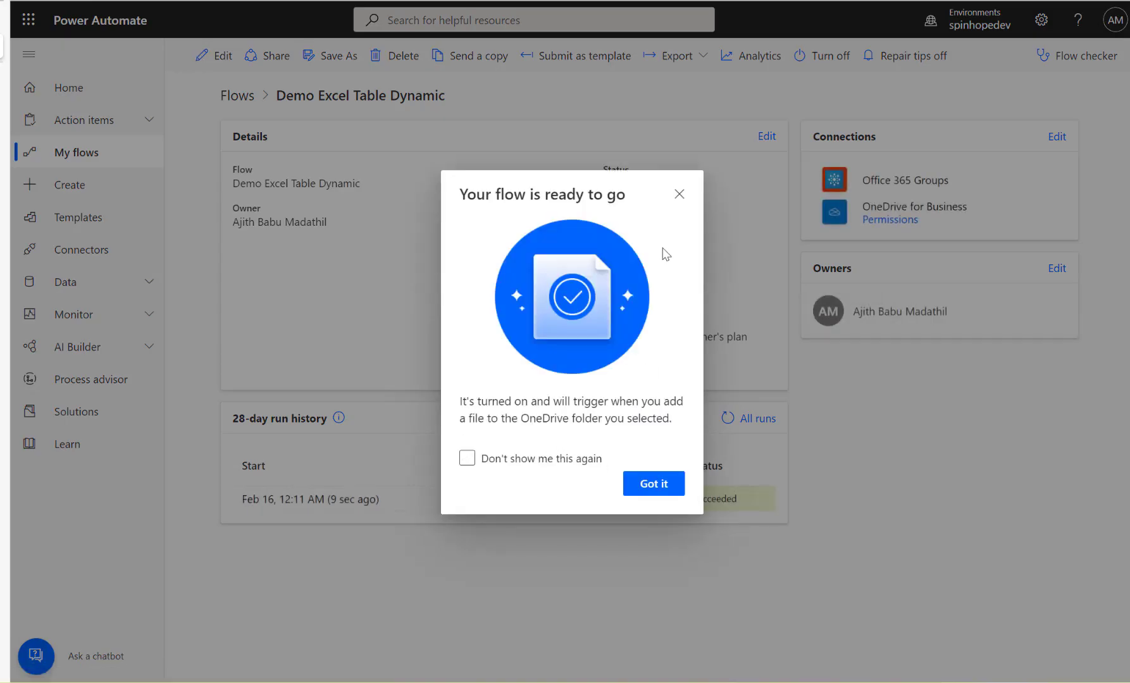
click(673, 195)
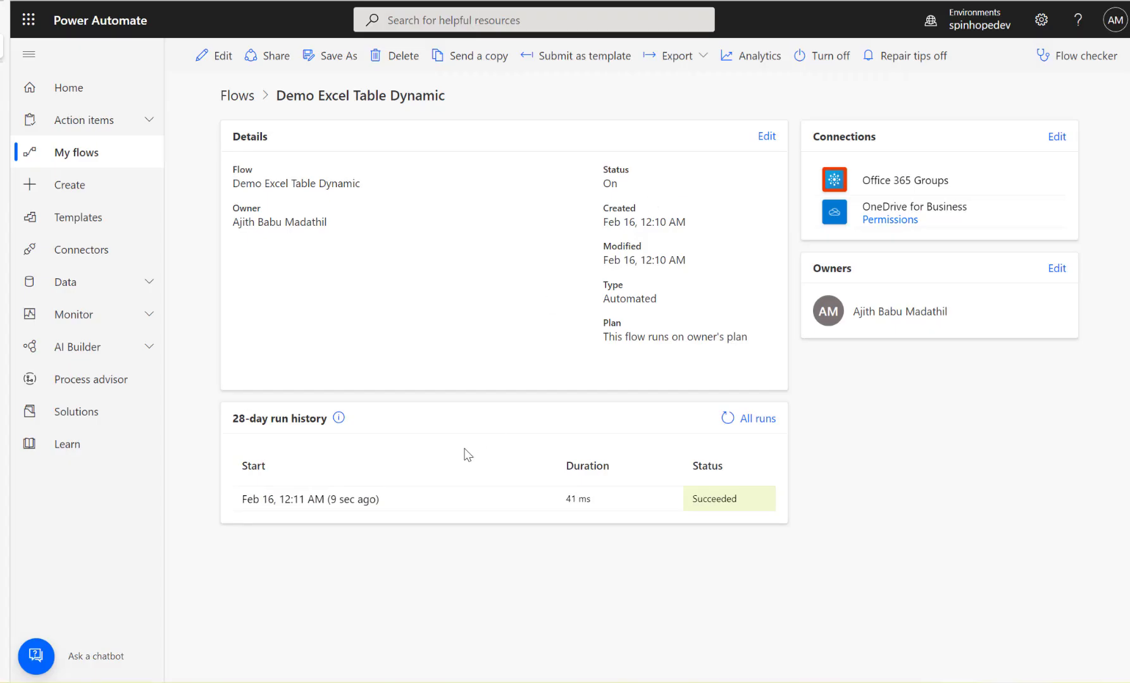
click(299, 500)
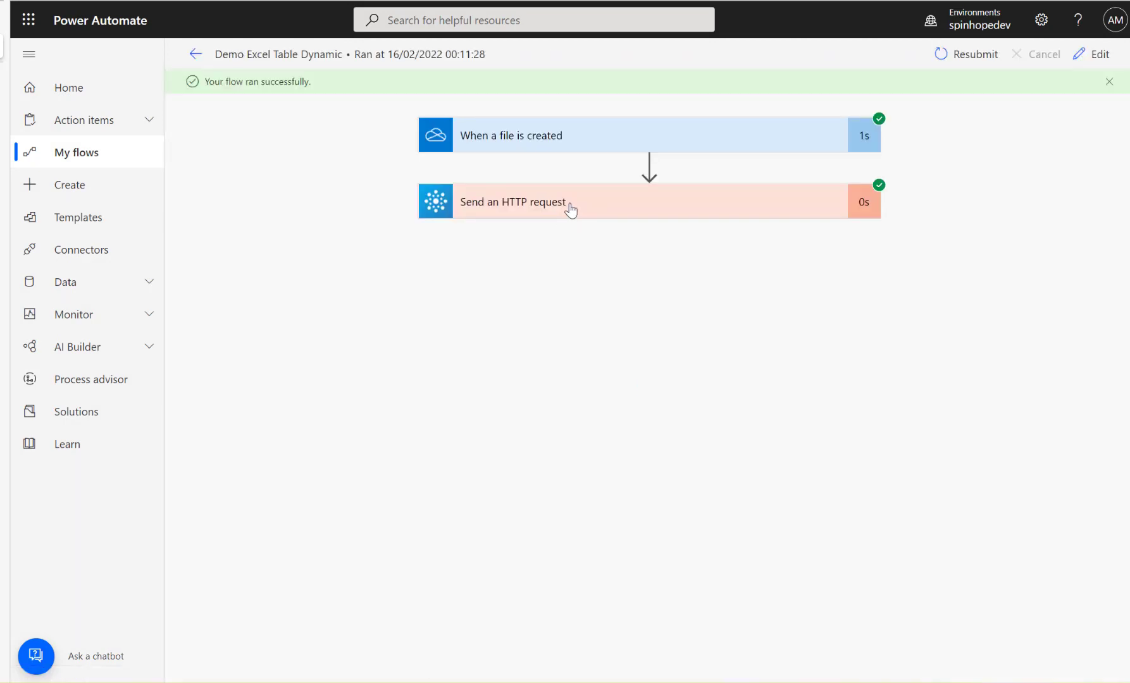
click(569, 211)
scroll(615, 367, down, 2)
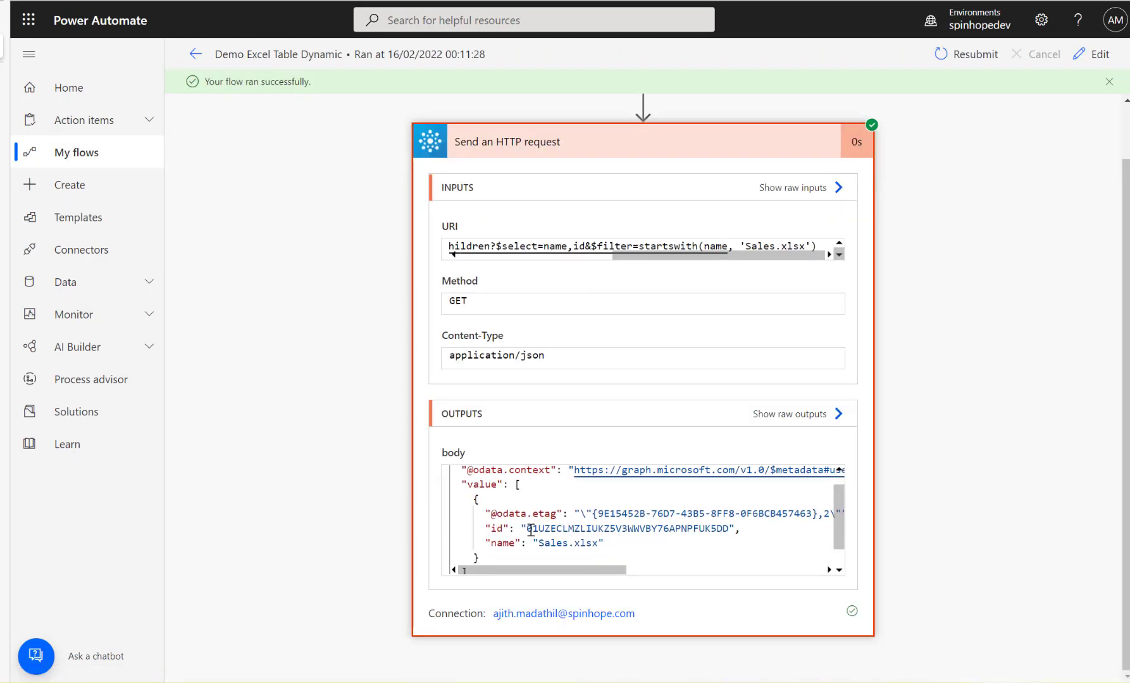
drag(533, 528, 704, 529)
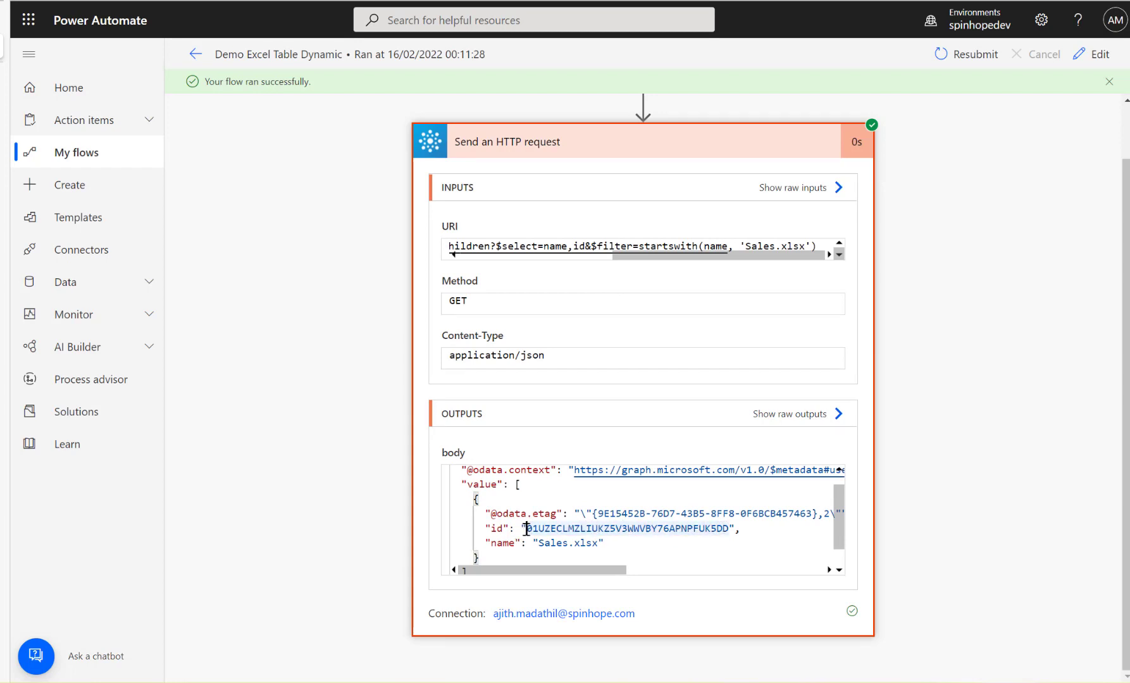
drag(527, 530, 723, 530)
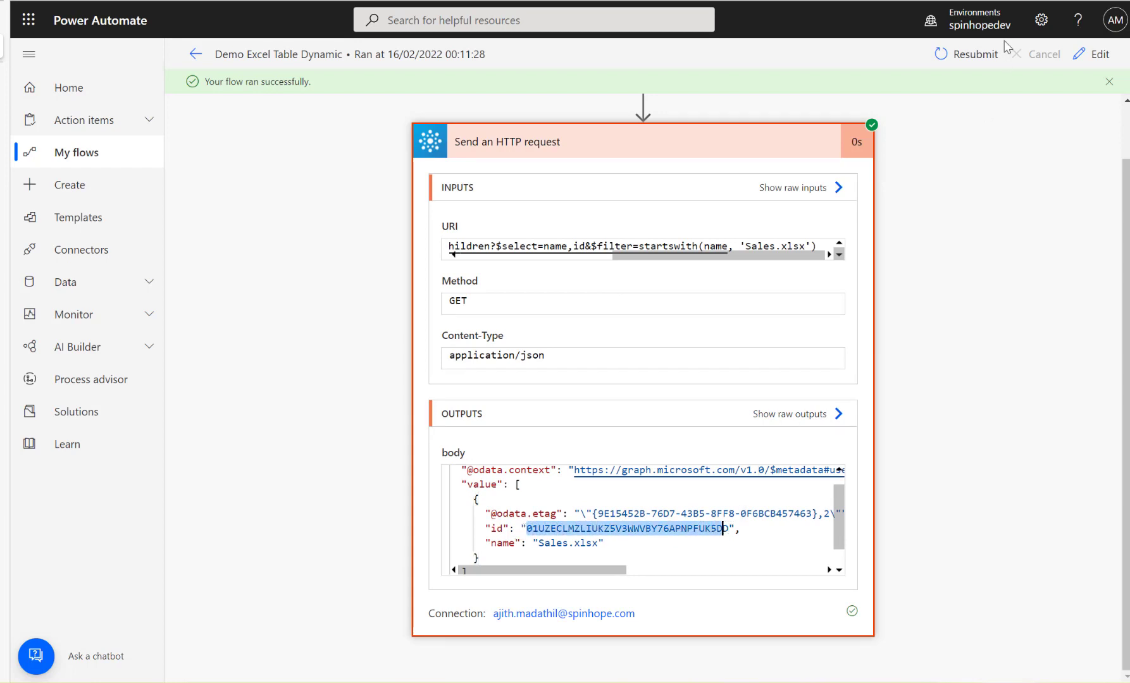
- Reopen the latest run and copy the whole output body of the Send an HTTP request action
click(1092, 55)
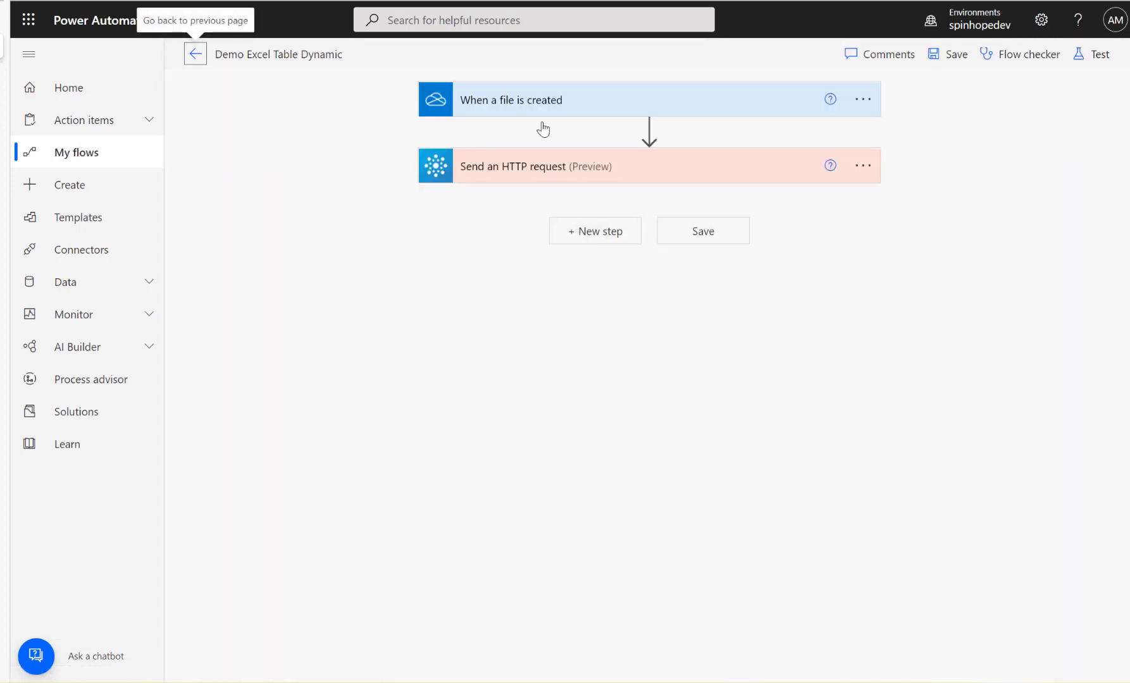
click(195, 54)
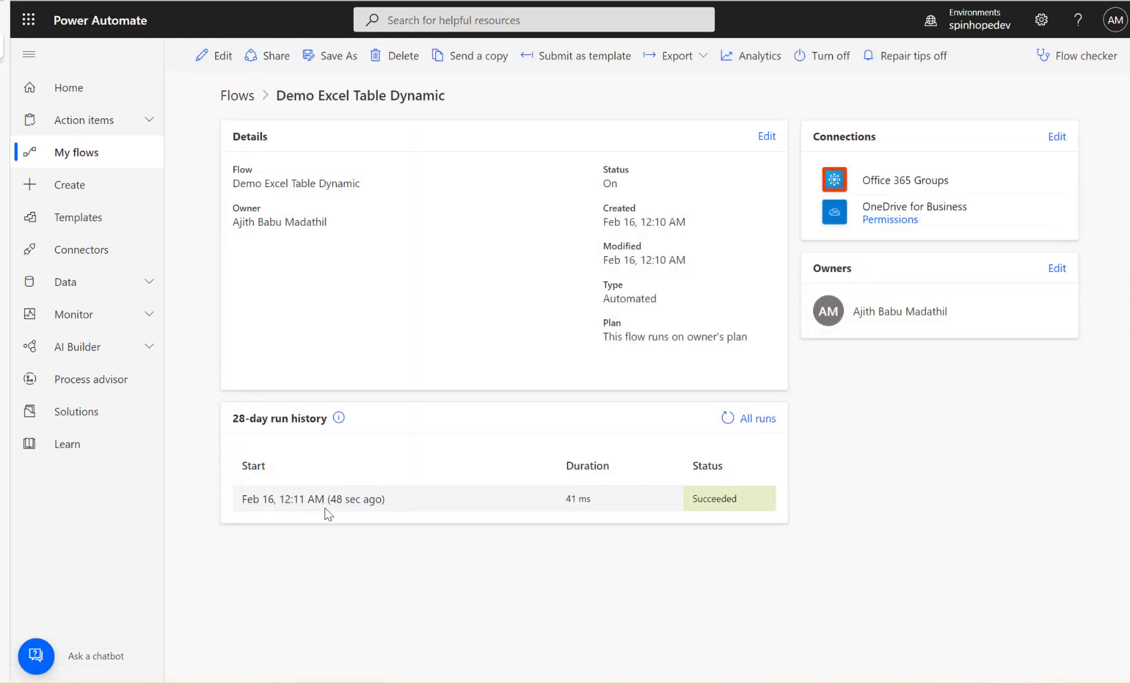
click(329, 503)
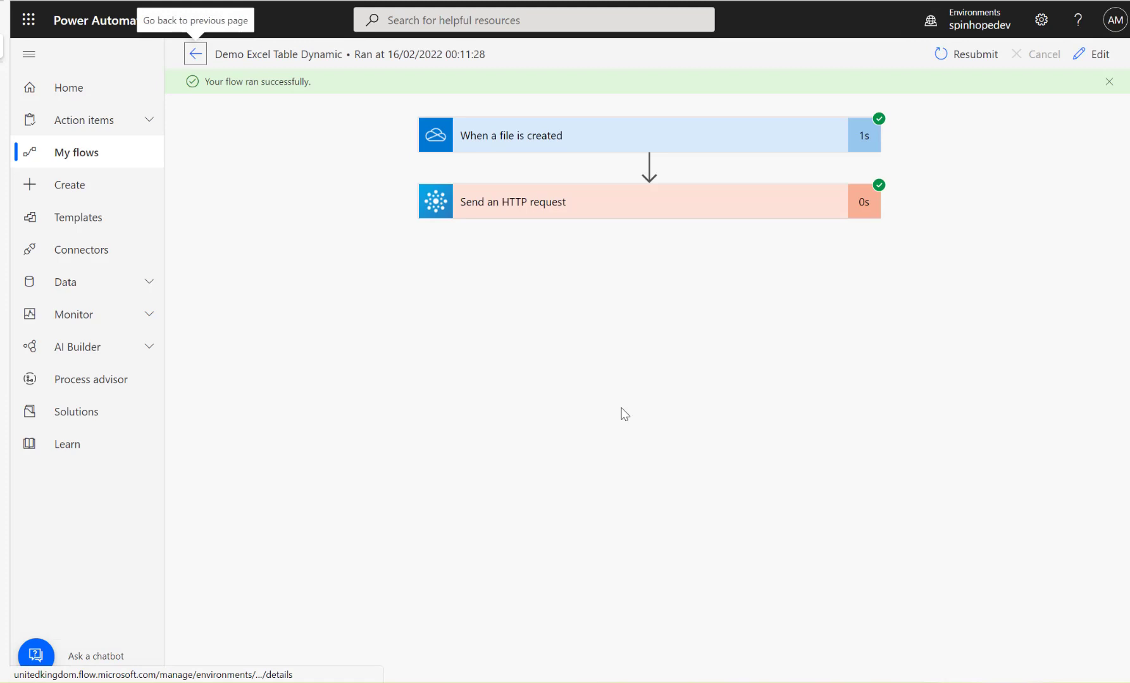
click(554, 213)
click(610, 588)
key(ctrl+a)
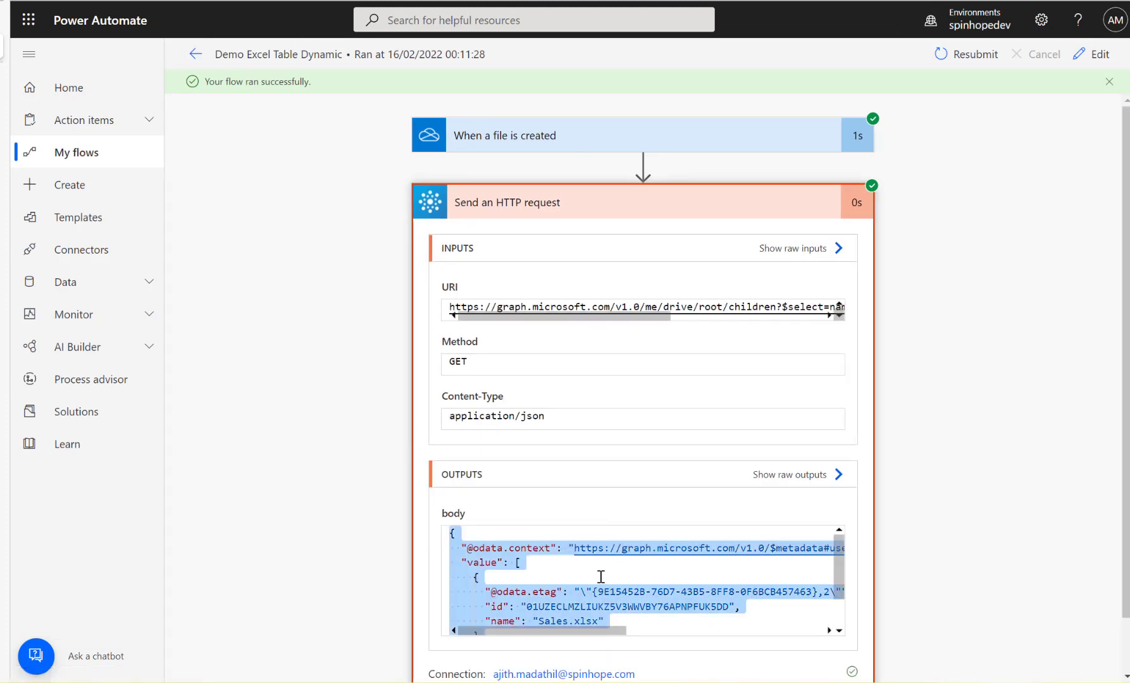
scroll(600, 576, down, 2)
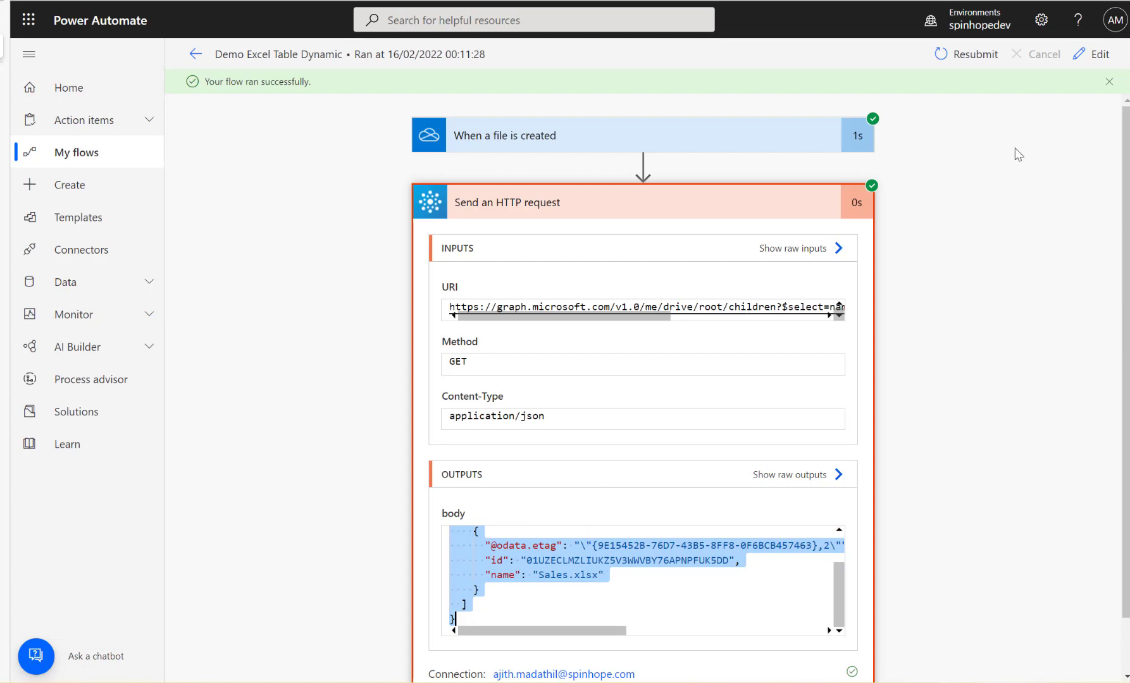
- Edit the flow to add a Parse JSON action after the HTTP request, with the request's body as its Content
click(1093, 55)
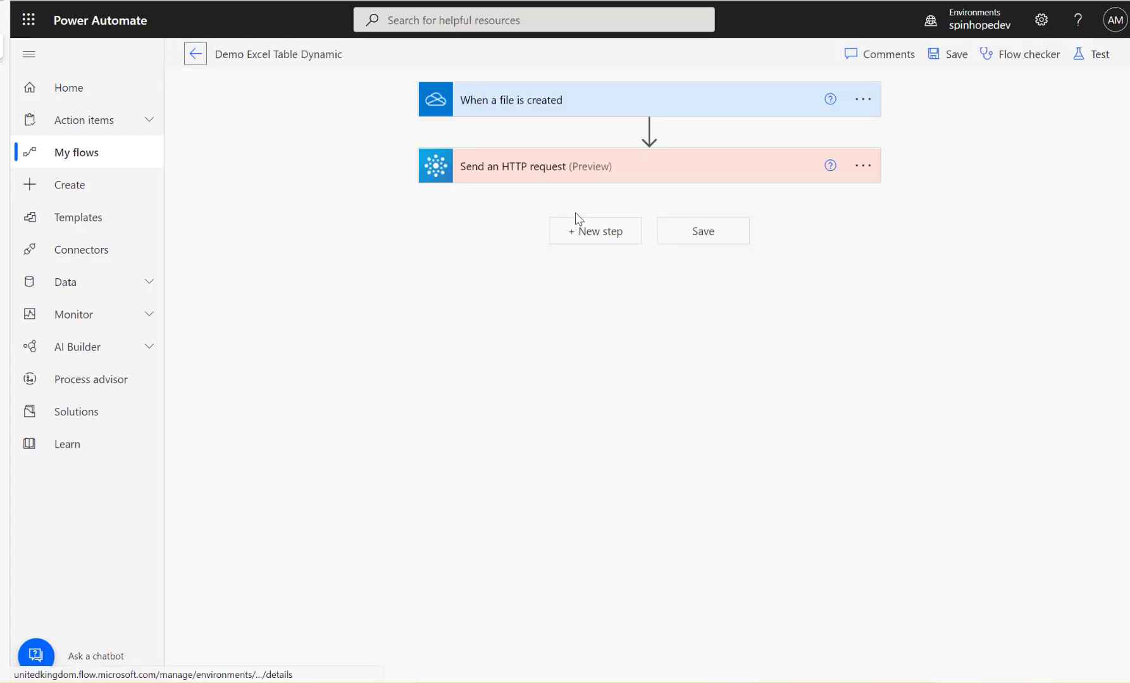
click(582, 234)
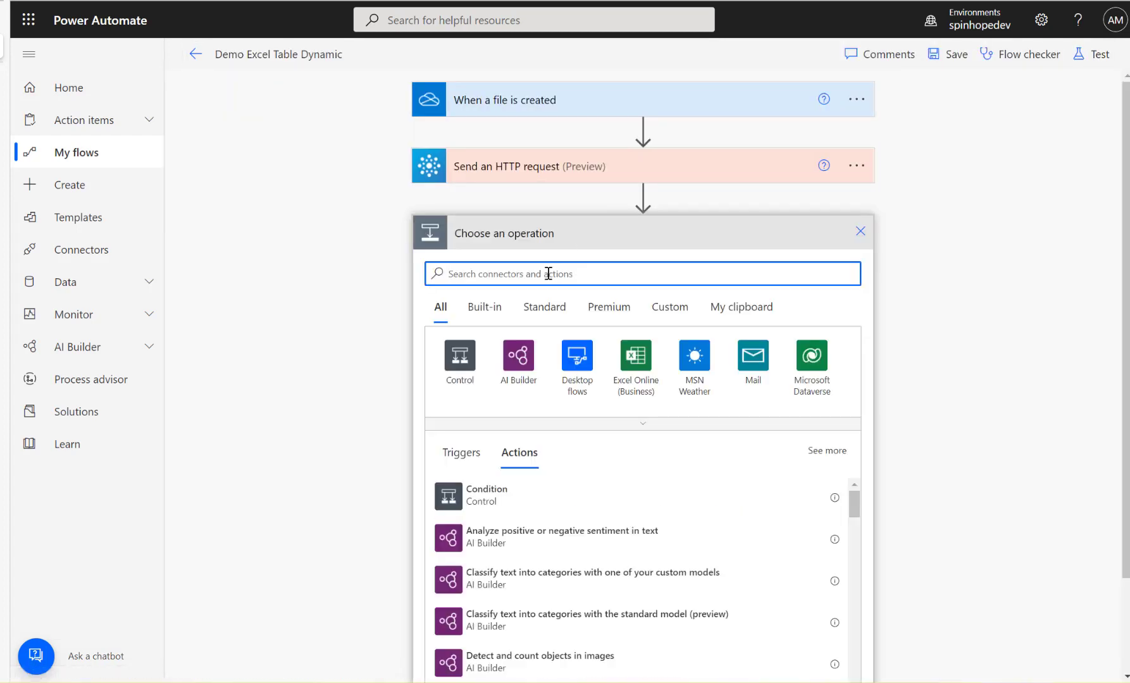
text(Parse)
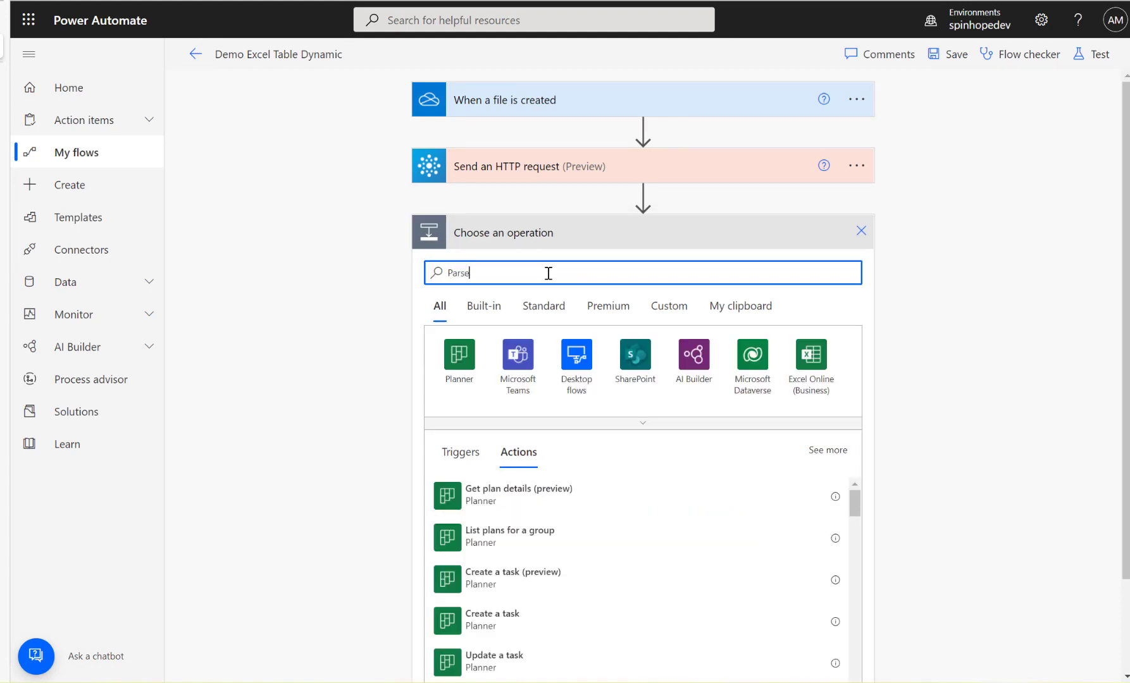
text( JSON)
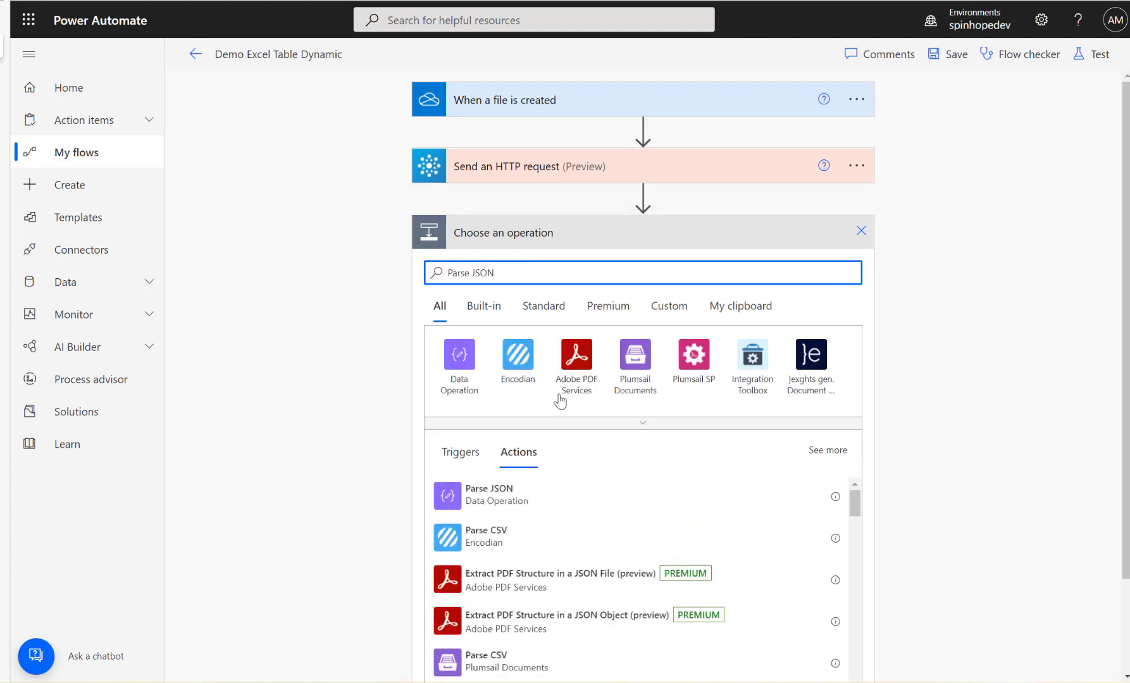
click(488, 498)
click(601, 273)
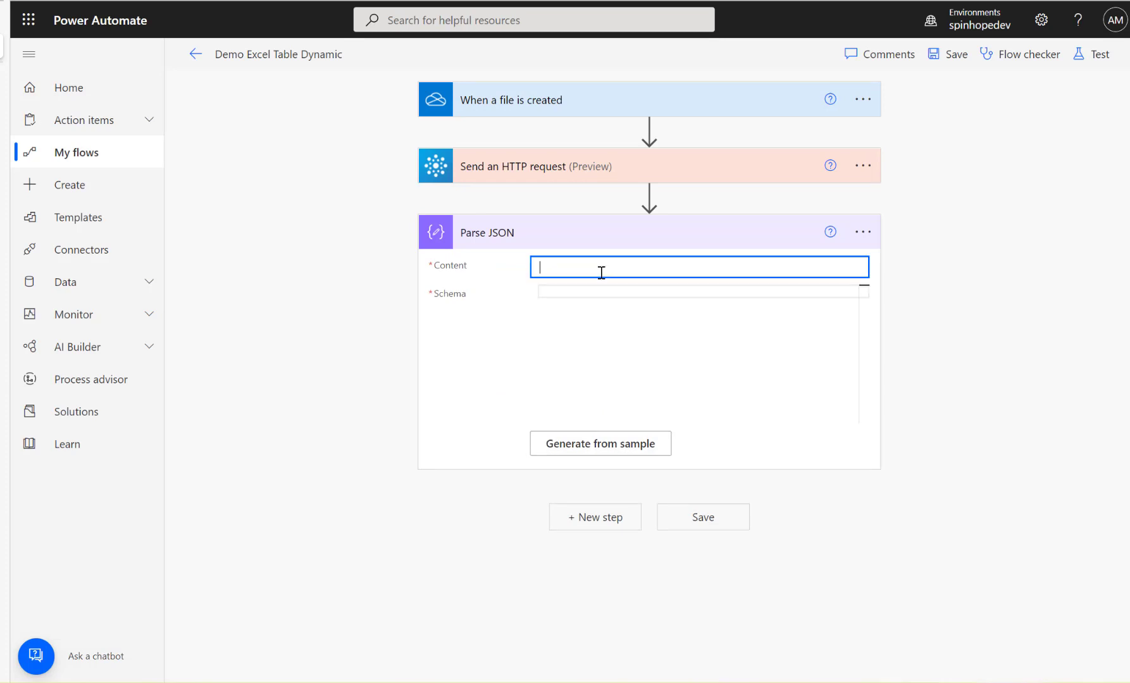
click(830, 242)
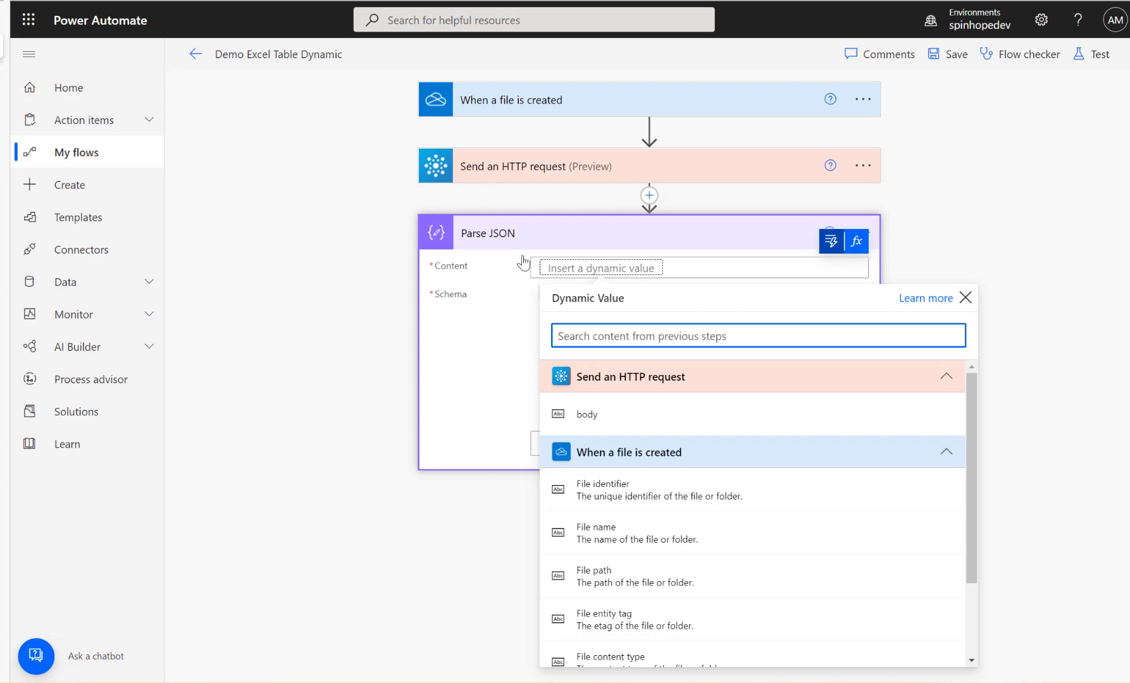
click(597, 415)
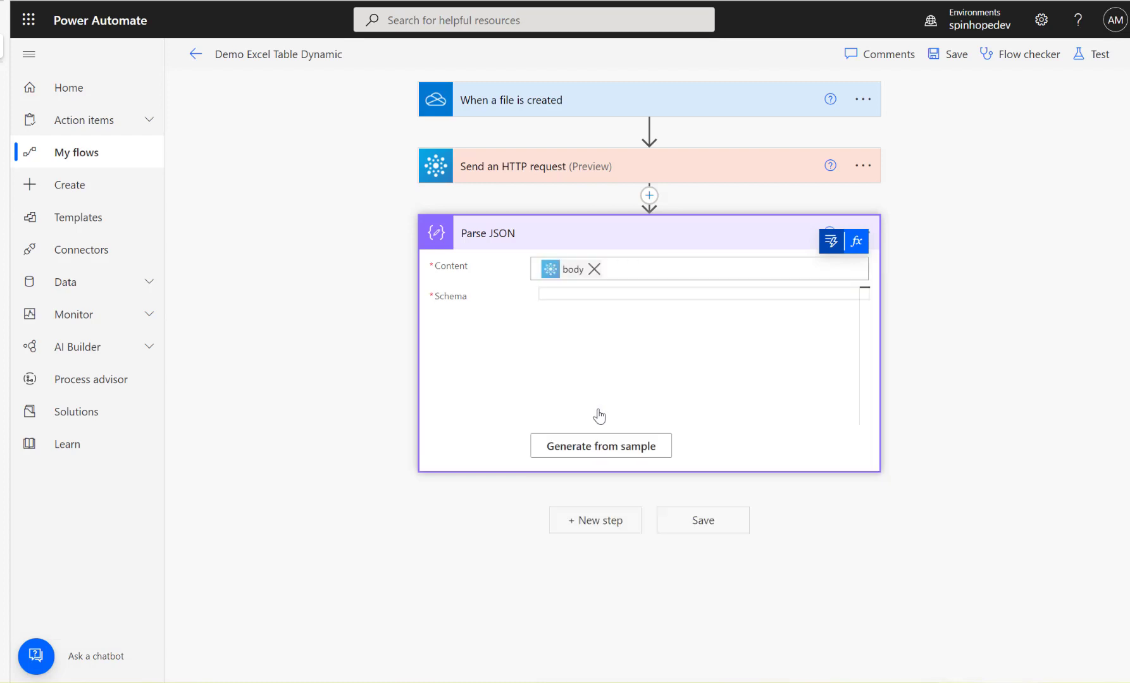
click(595, 295)
click(617, 447)
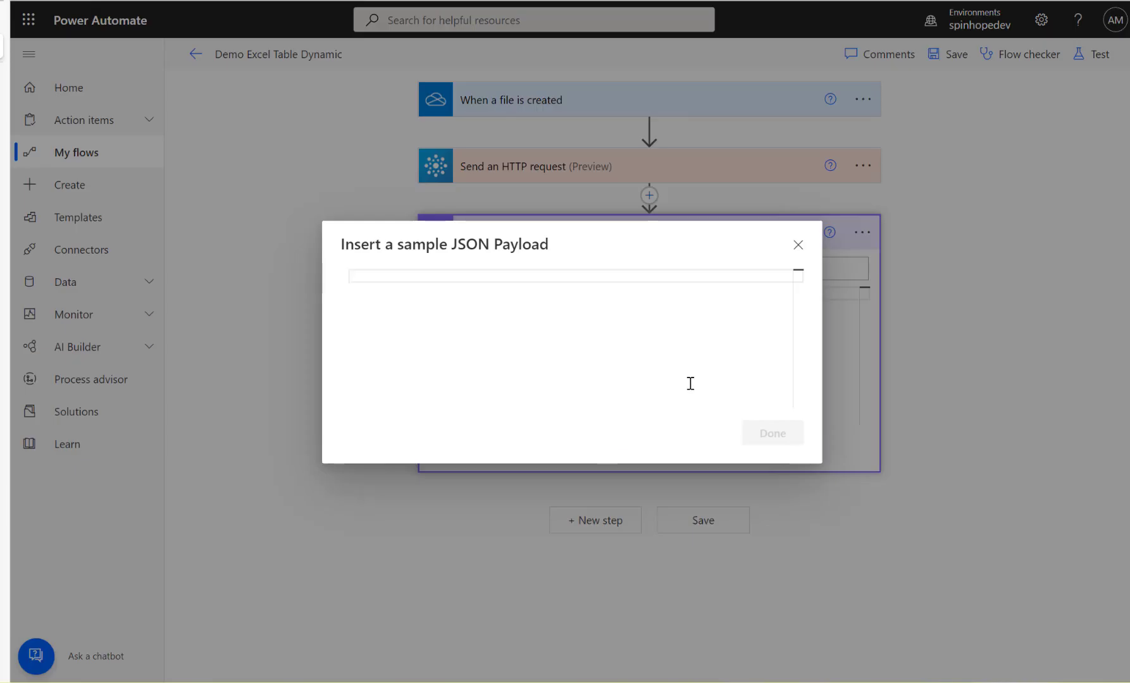
key(ctrl+v)
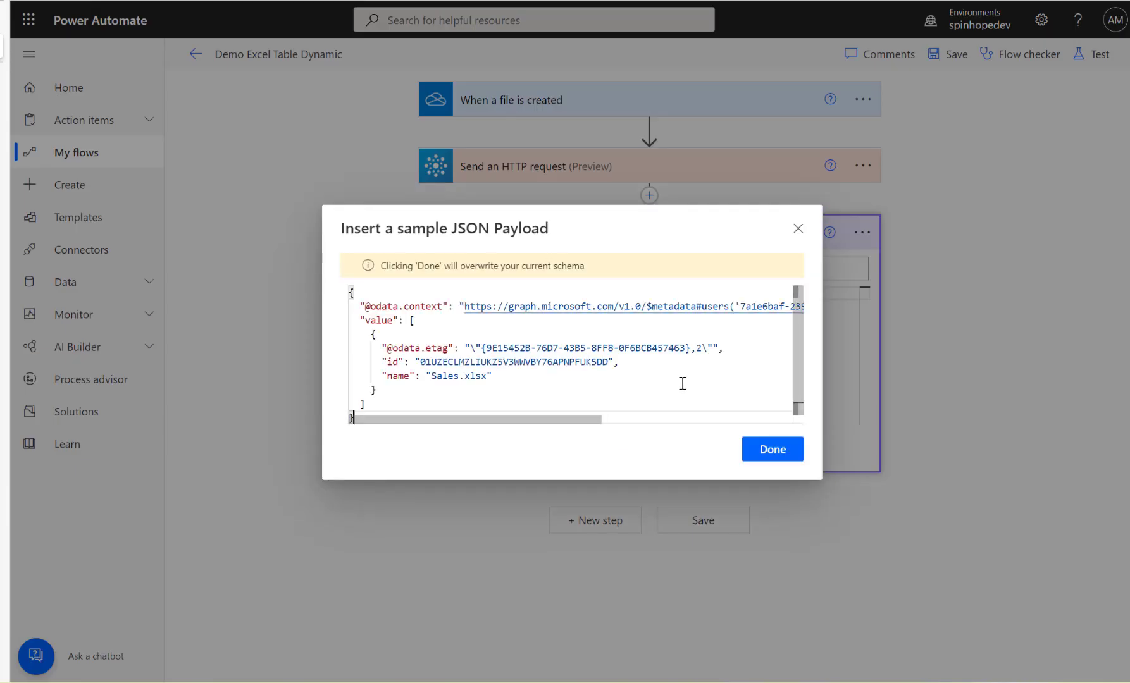
click(366, 321)
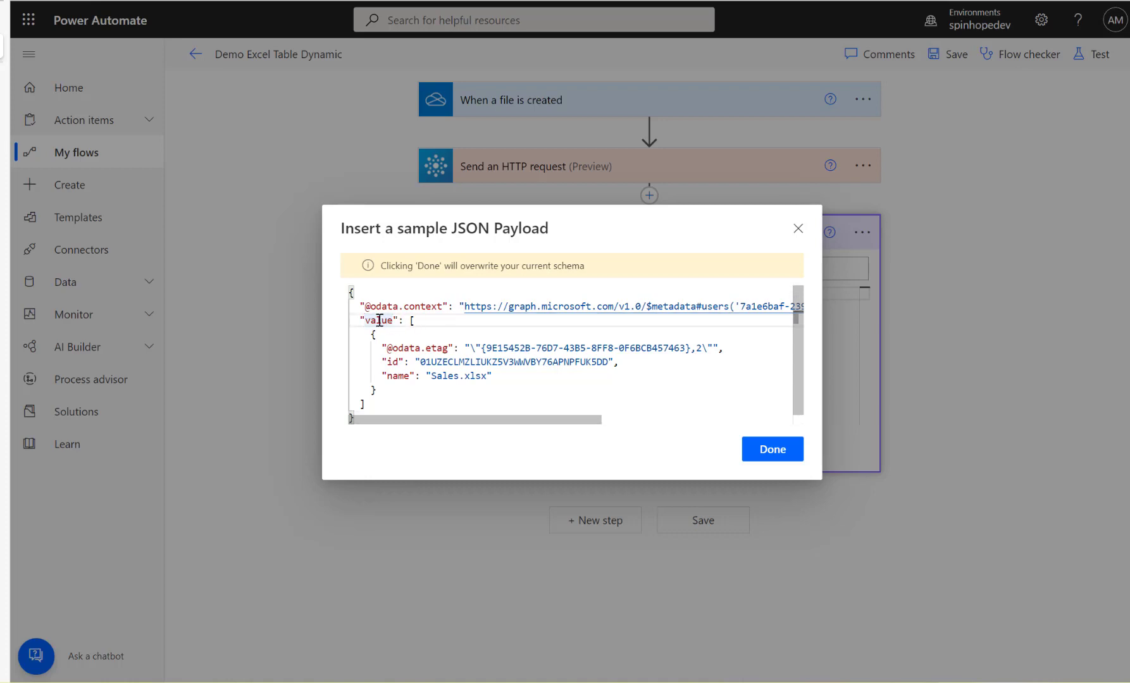
double_click(383, 320)
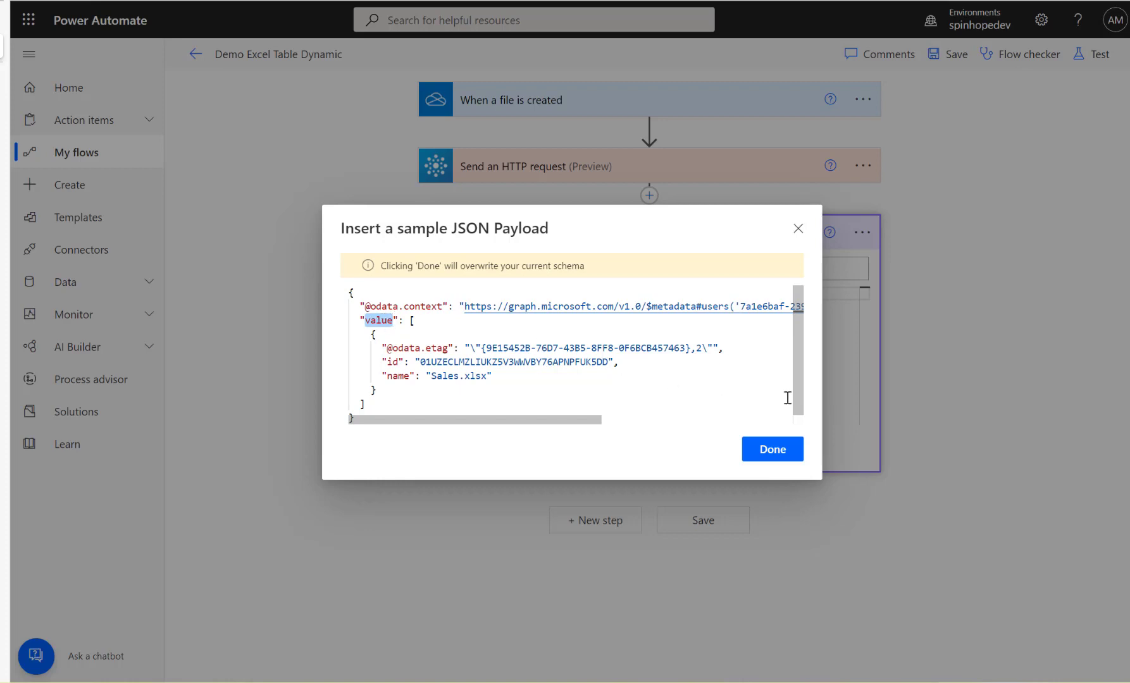
click(797, 229)
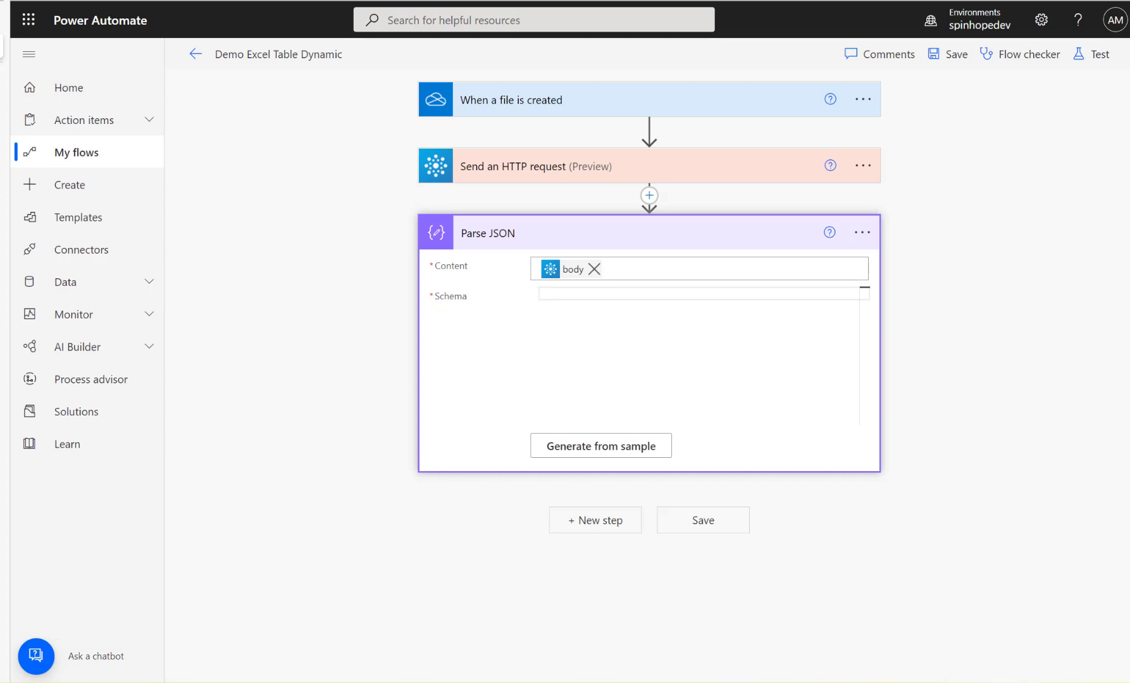
- Replace the Parse JSON Content with the expression body('Send_an_HTTP_request')?['value']
click(613, 272)
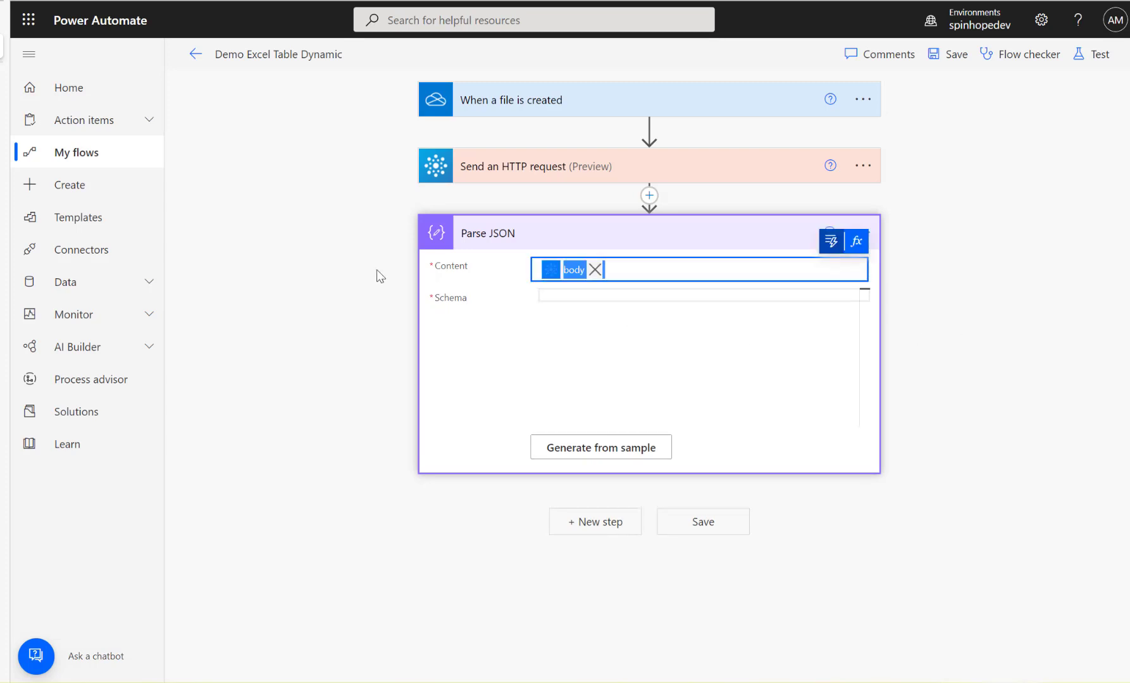
key(BackSpace)
click(864, 246)
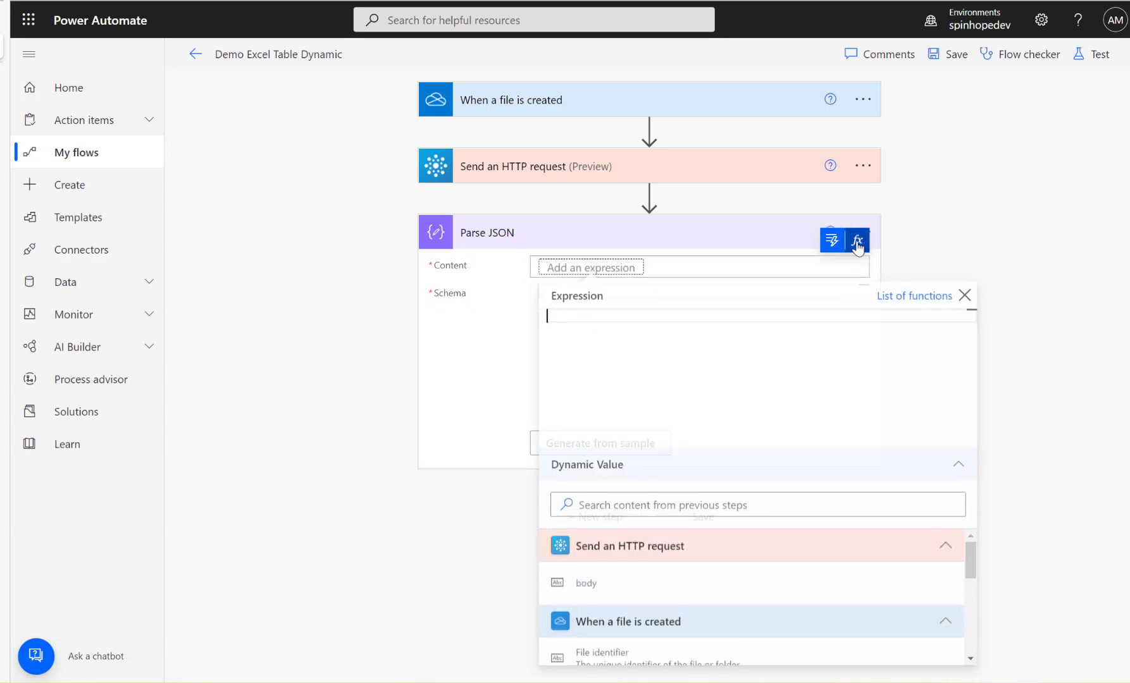
text(@{body('Send_an_HTTP_request')})
click(553, 319)
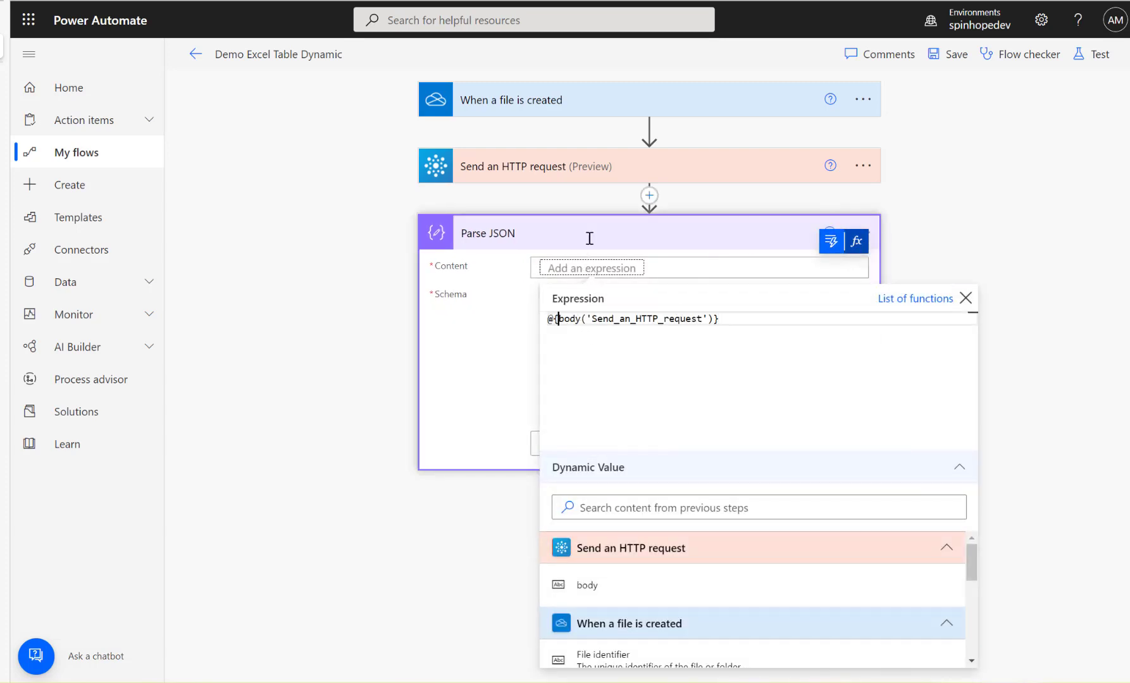
key(BackSpace)
key(Delete)
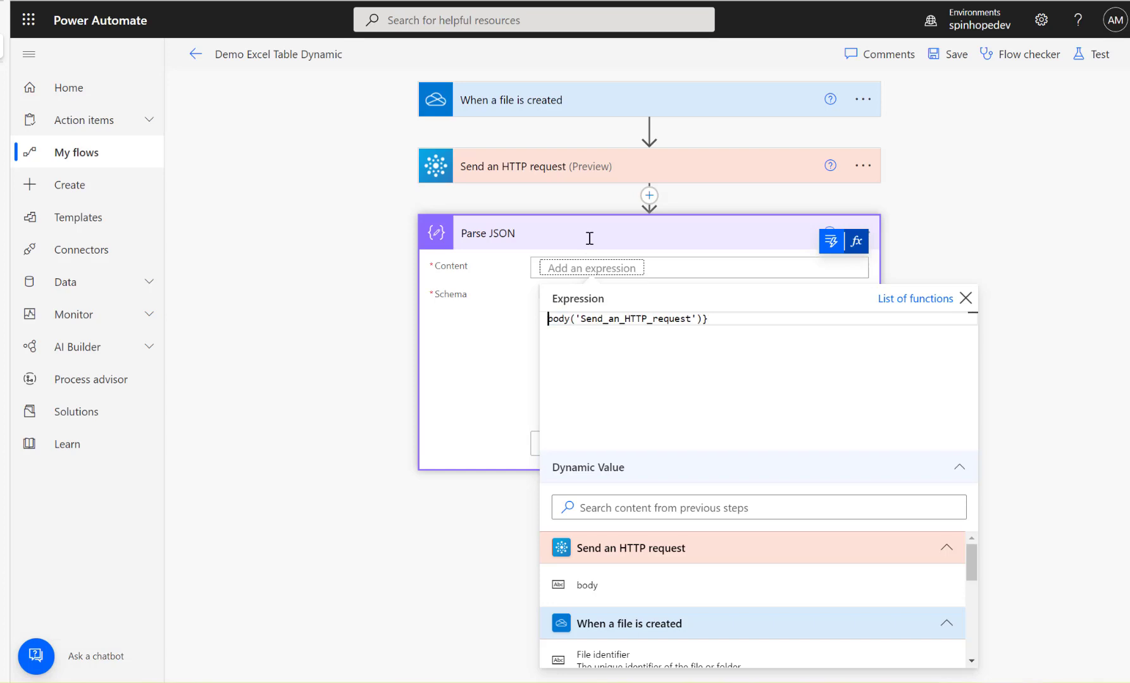
click(734, 322)
key(Return)
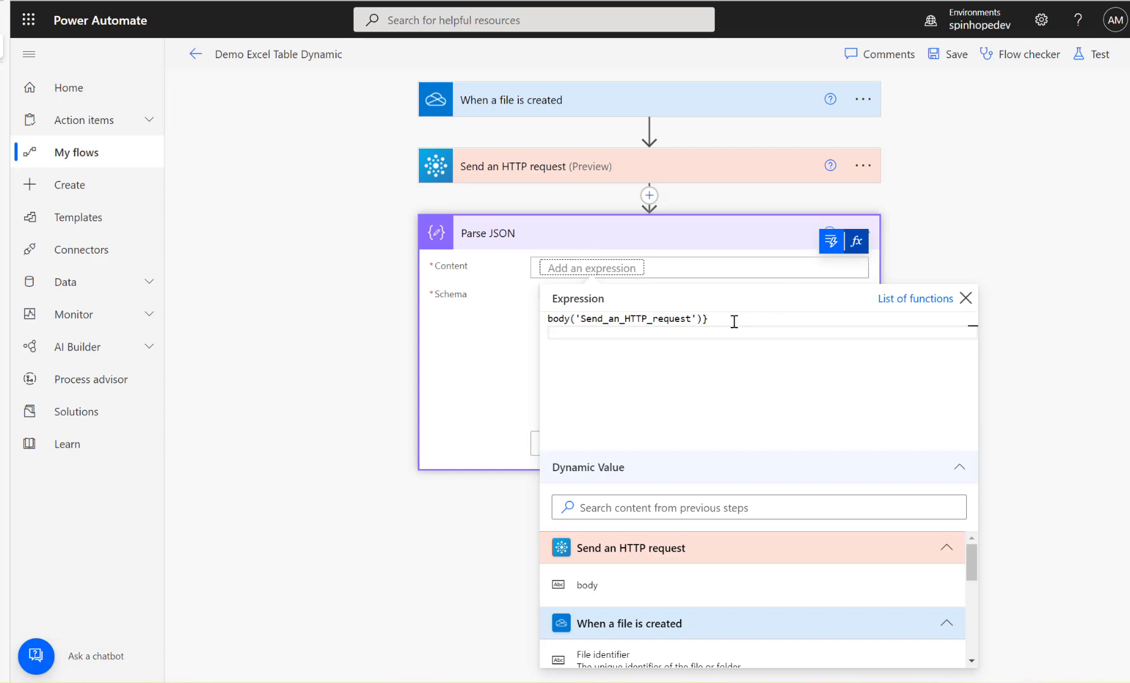
key(BackSpace)
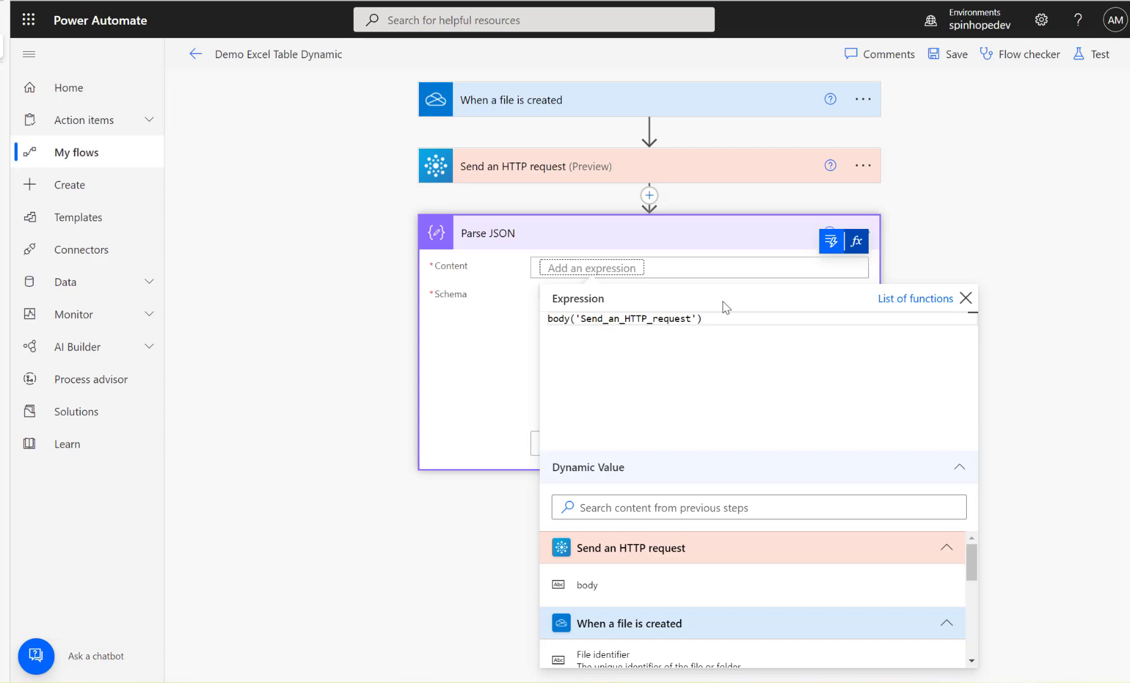
text(?[])
text('value)
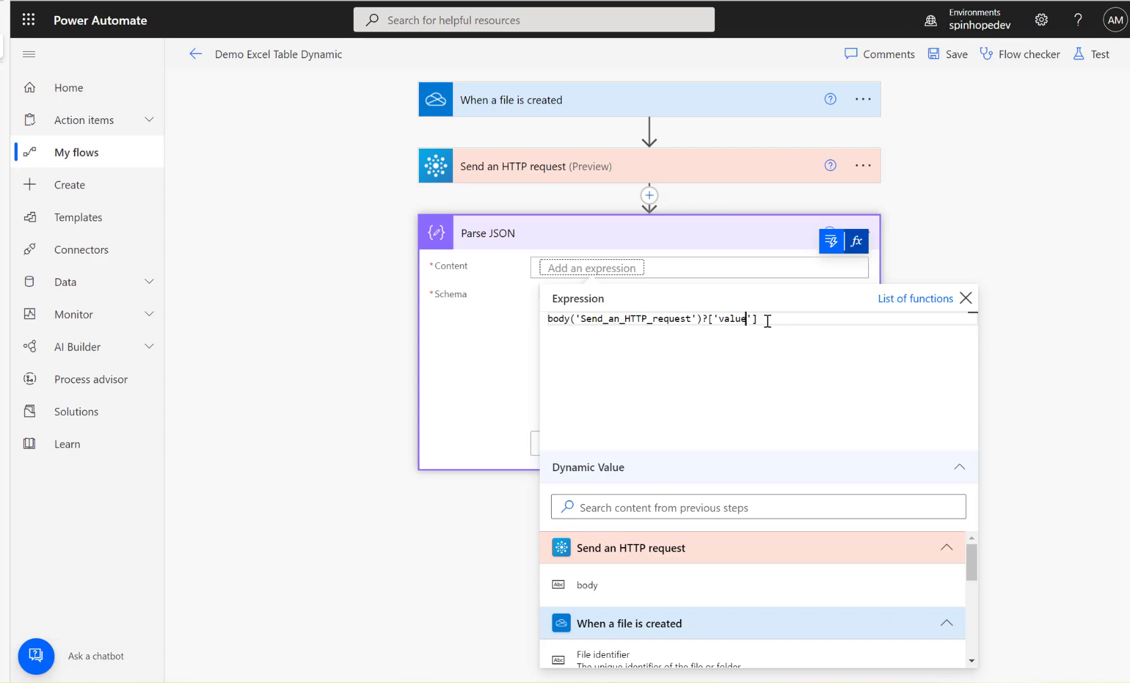
click(961, 241)
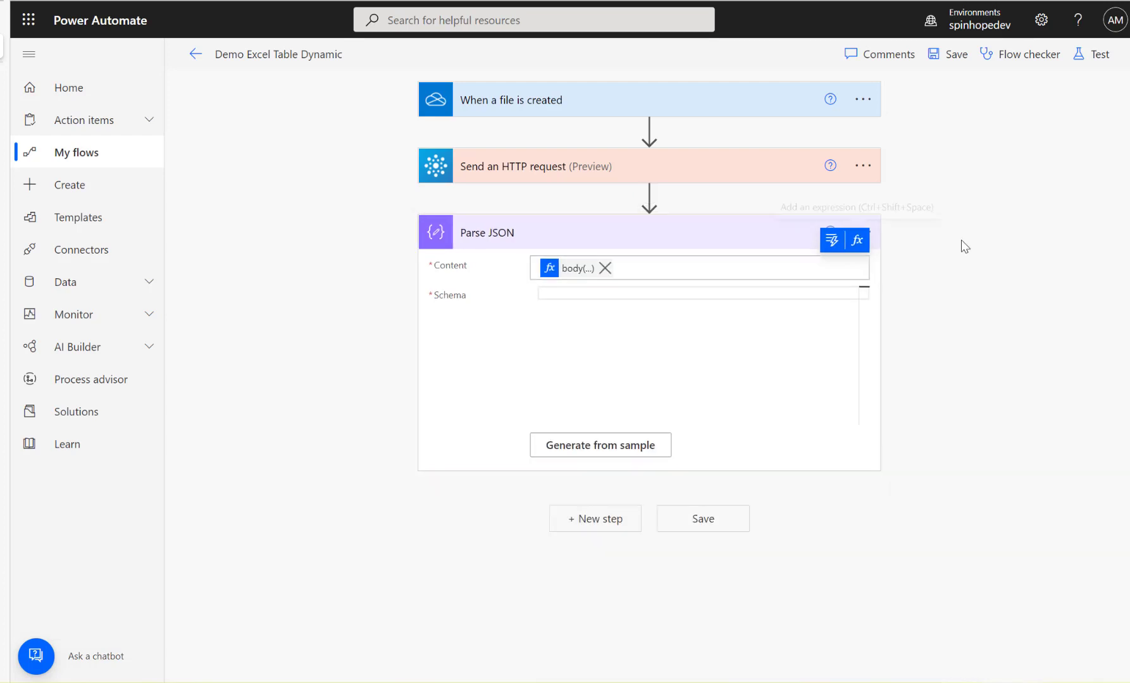
- Generate the Parse JSON schema from the copied HTTP request output, checking the value array and id property in the sample
click(571, 288)
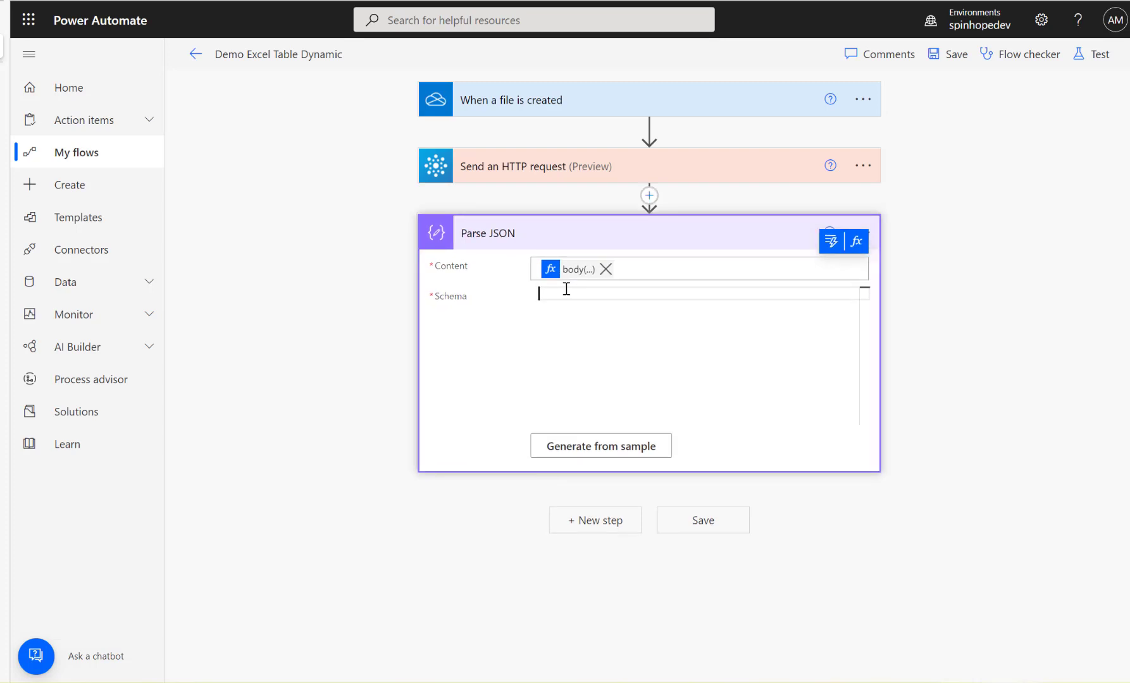
click(593, 449)
key(ctrl+v)
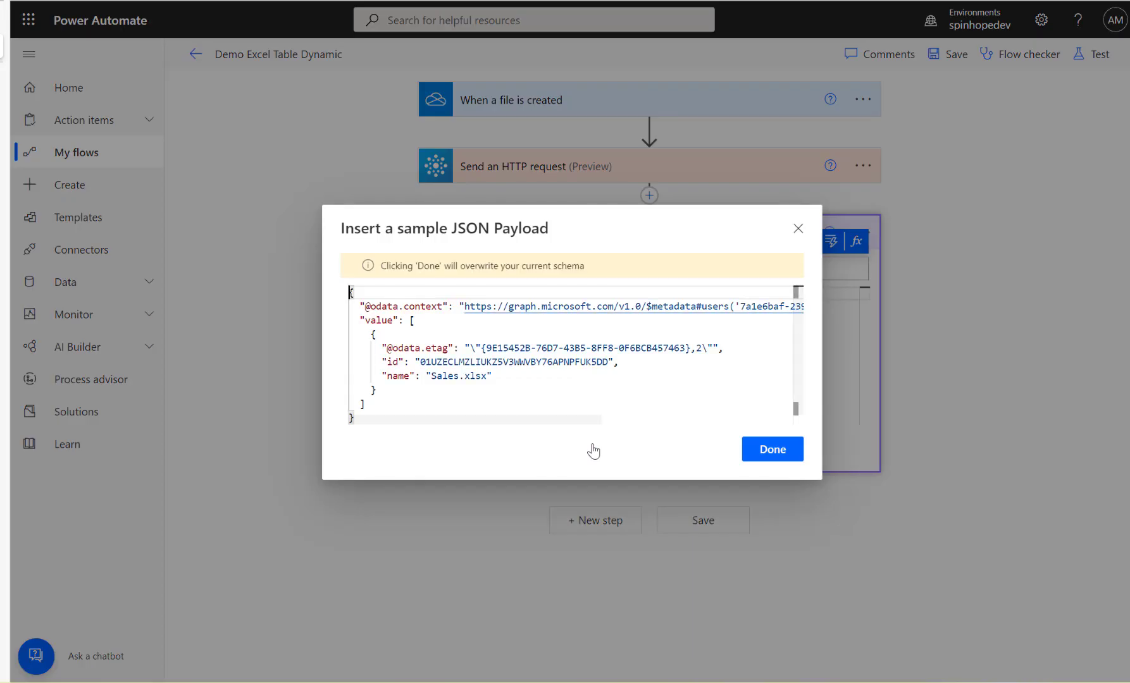
click(412, 321)
key(BackSpace)
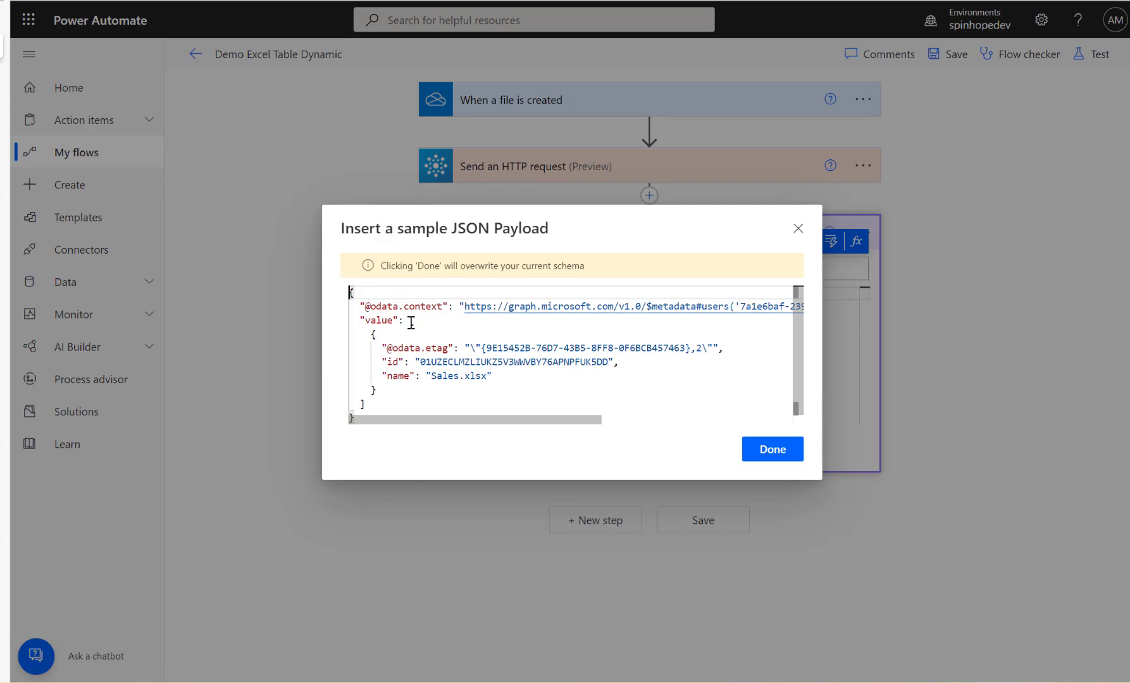
drag(411, 322, 423, 389)
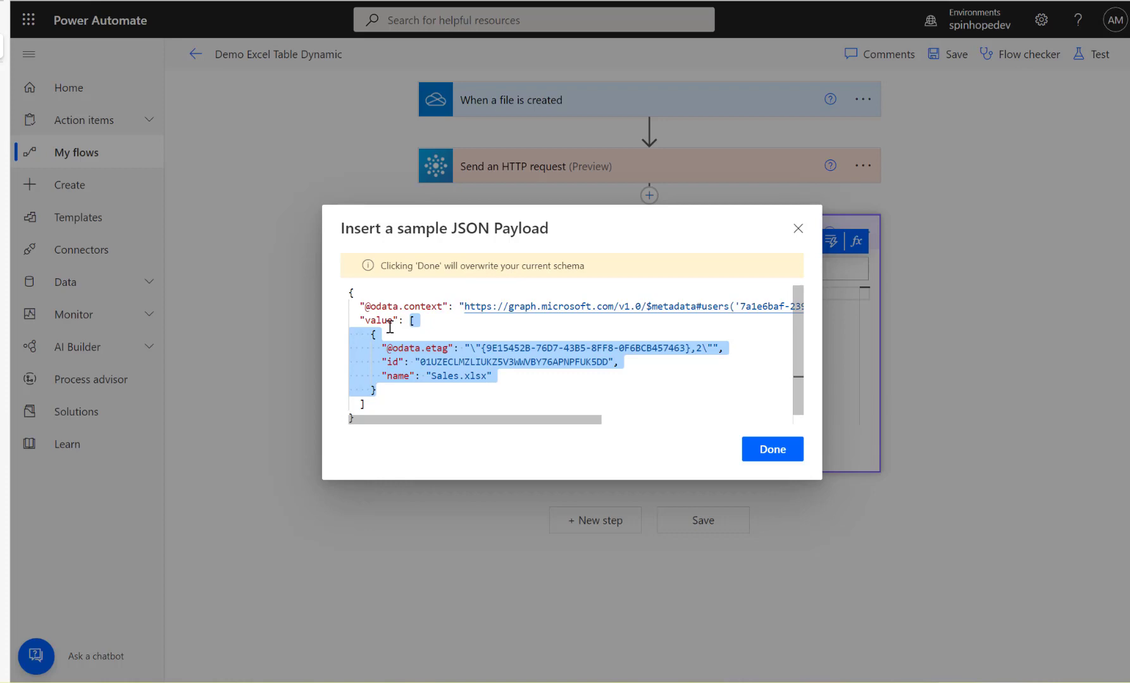
click(619, 365)
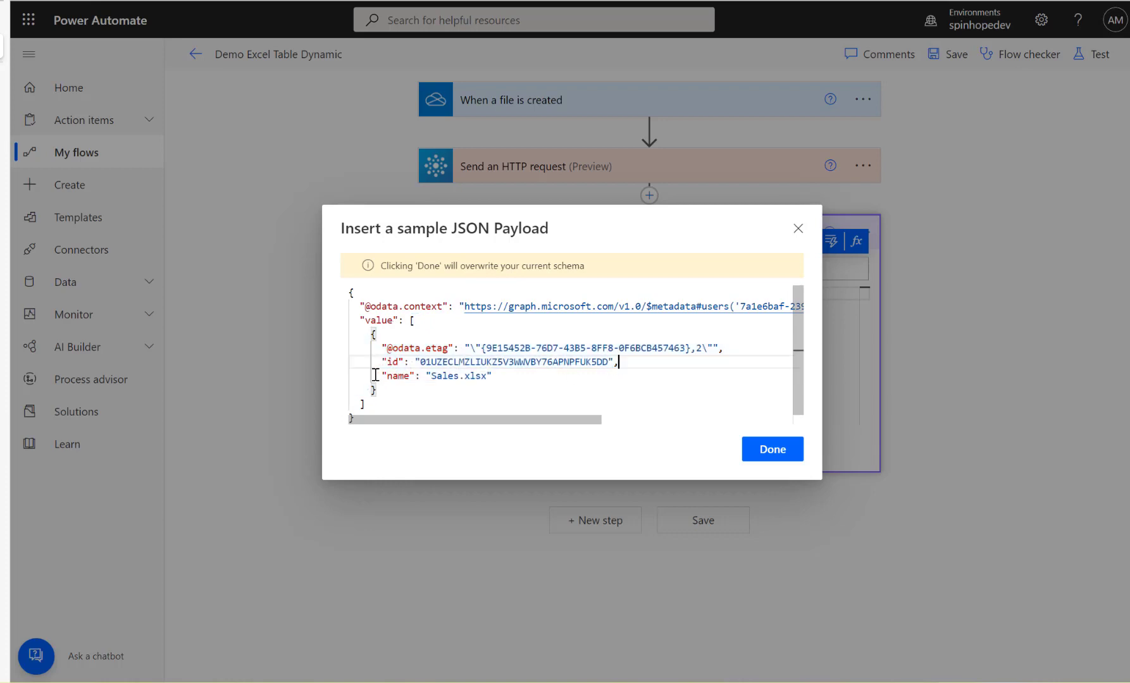
drag(382, 362, 630, 353)
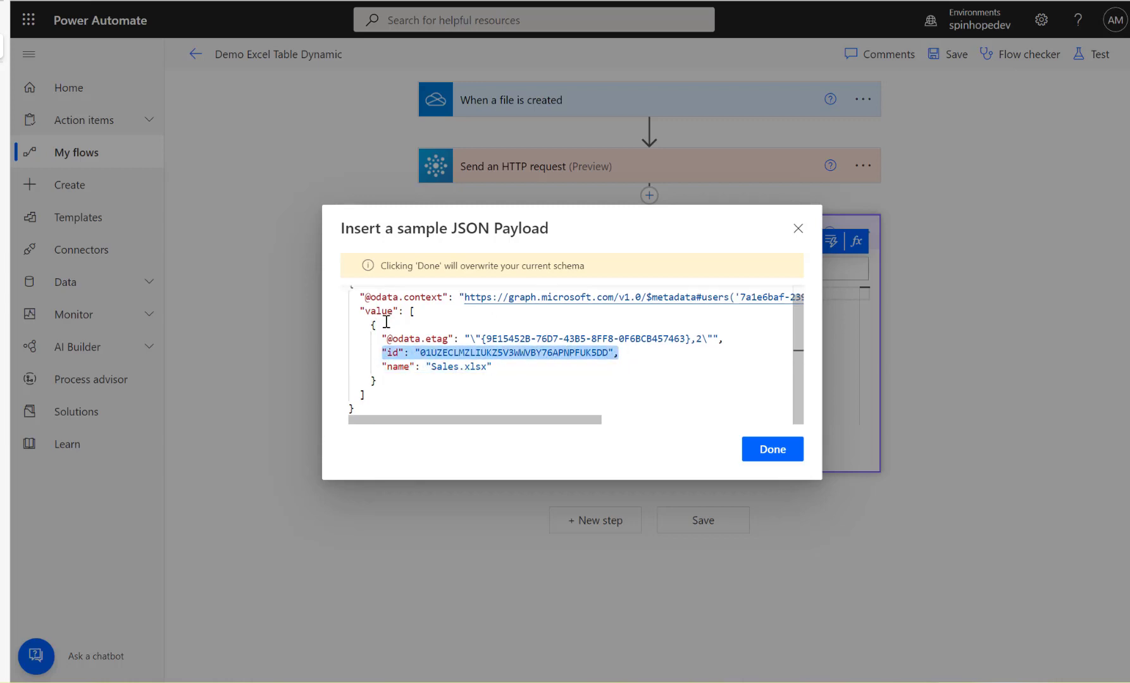
double_click(391, 352)
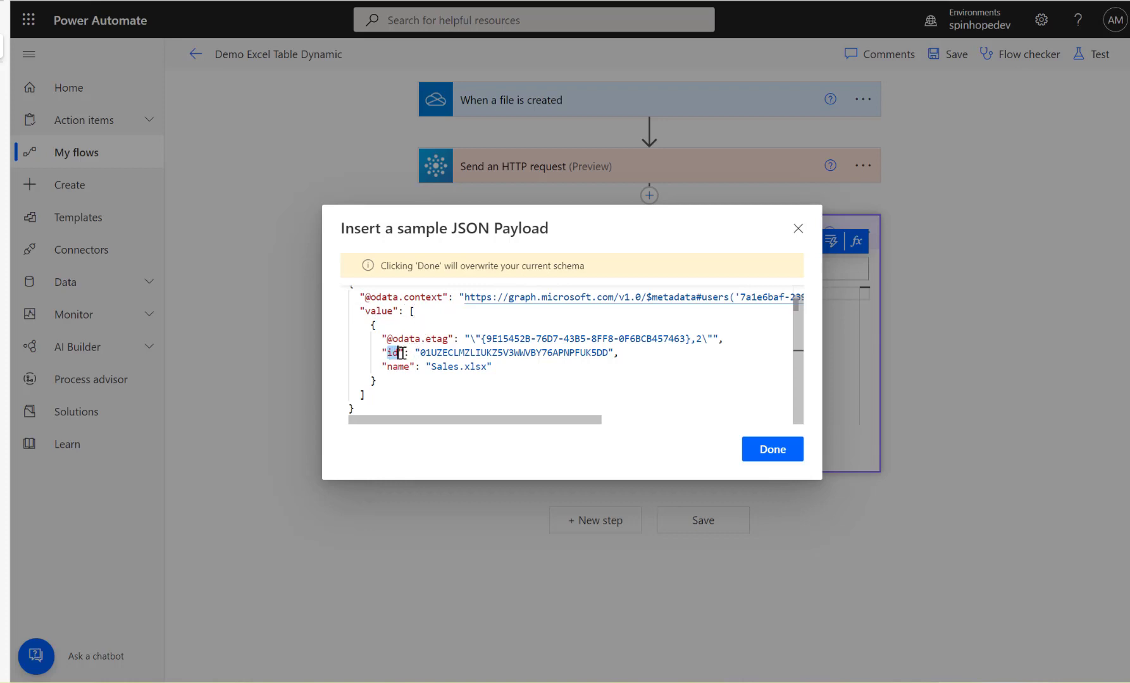
click(773, 450)
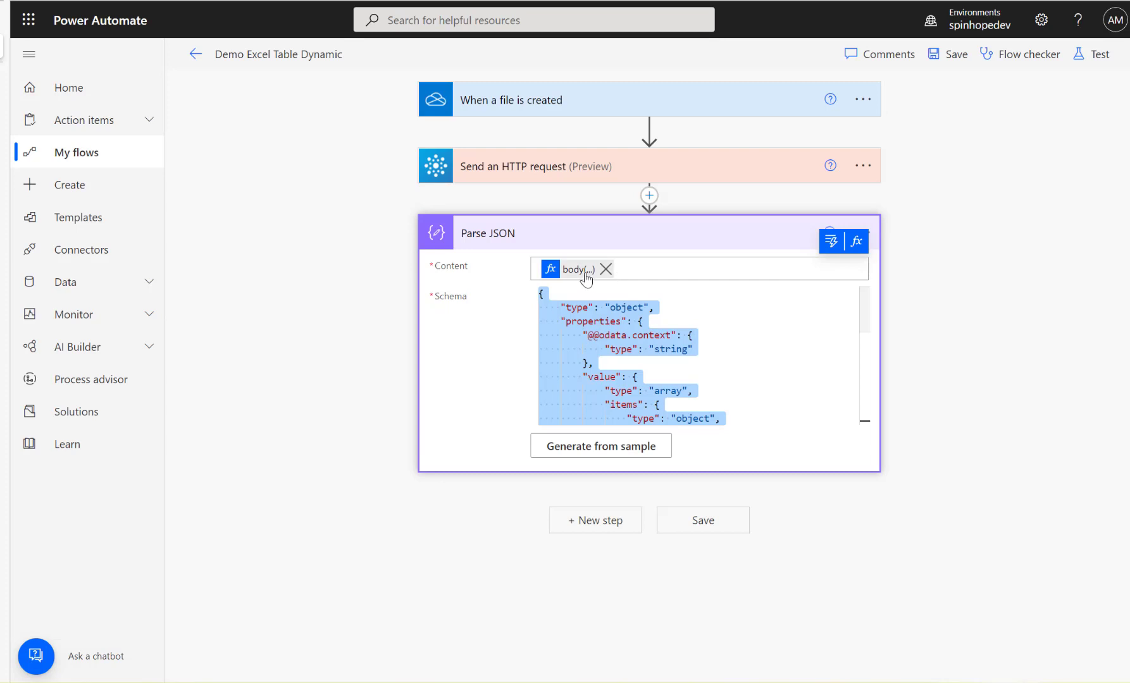
- Add a Compose action to the flow and move it below Parse JSON
click(649, 195)
click(631, 221)
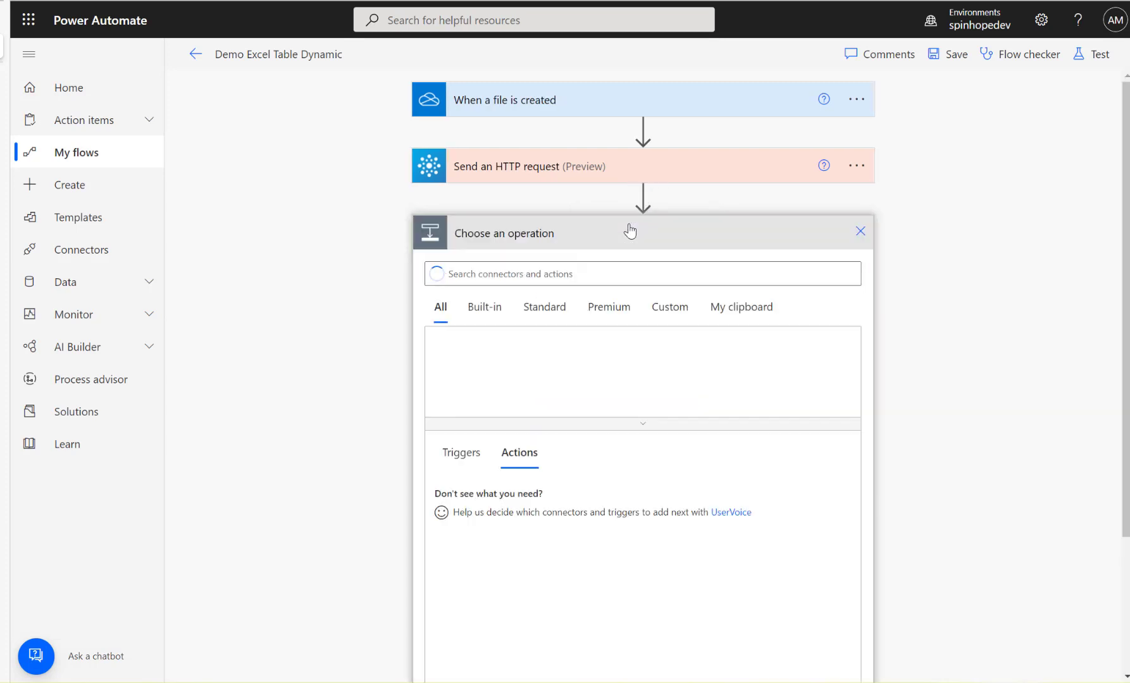
text(cop)
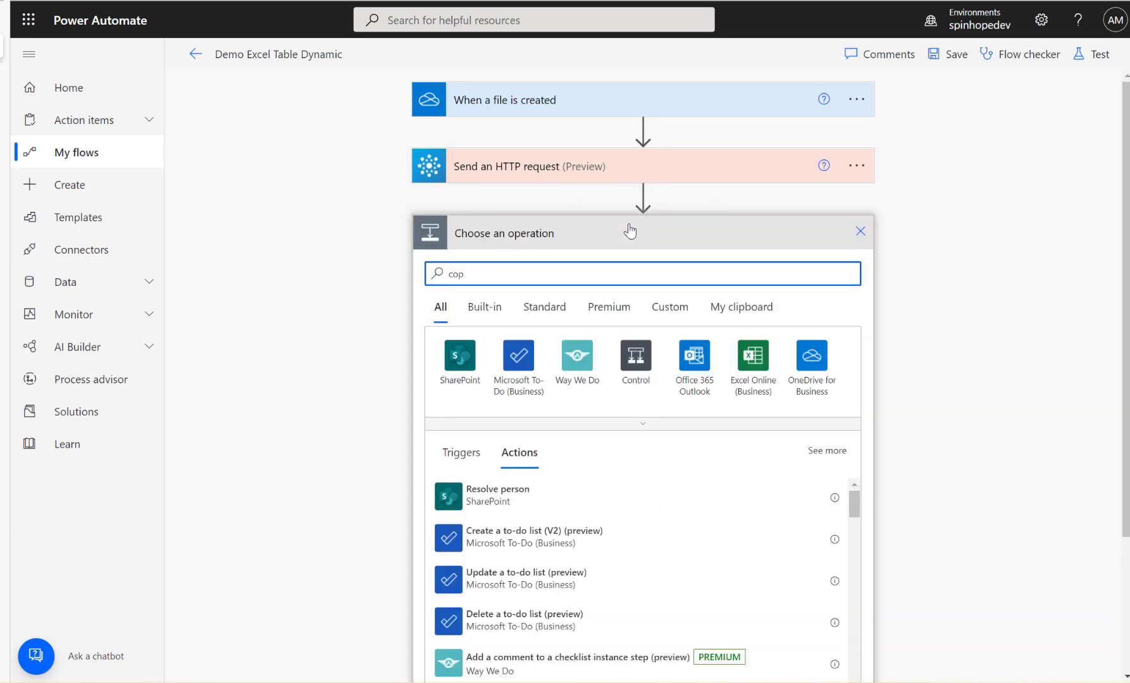
text(osse)
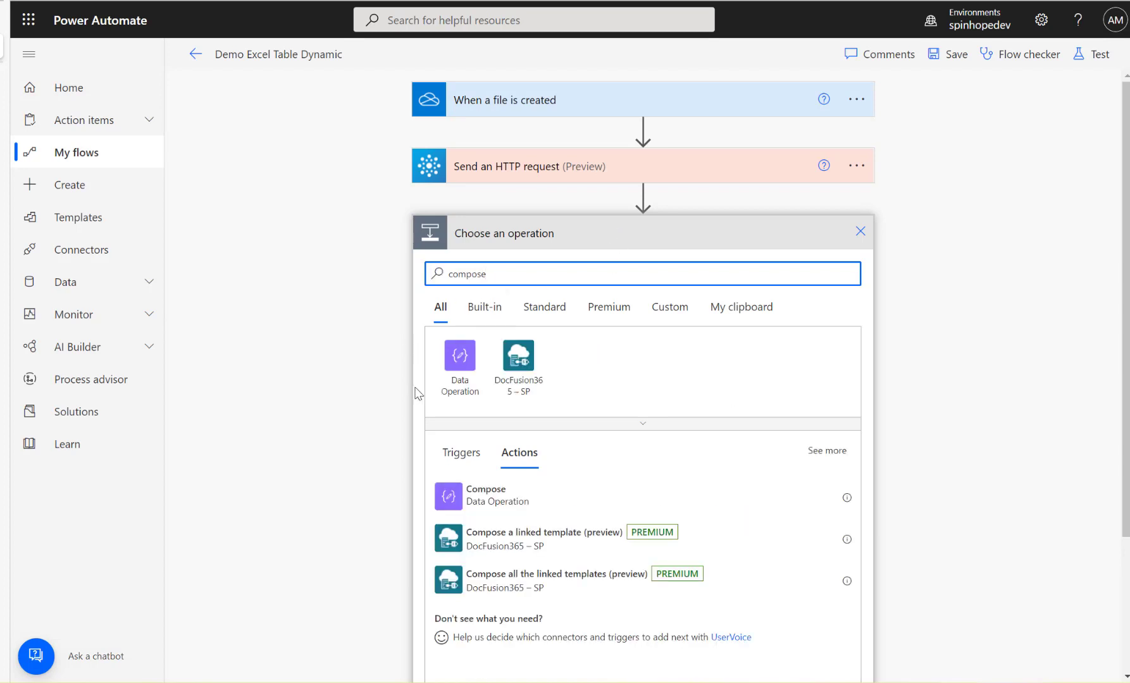
click(490, 502)
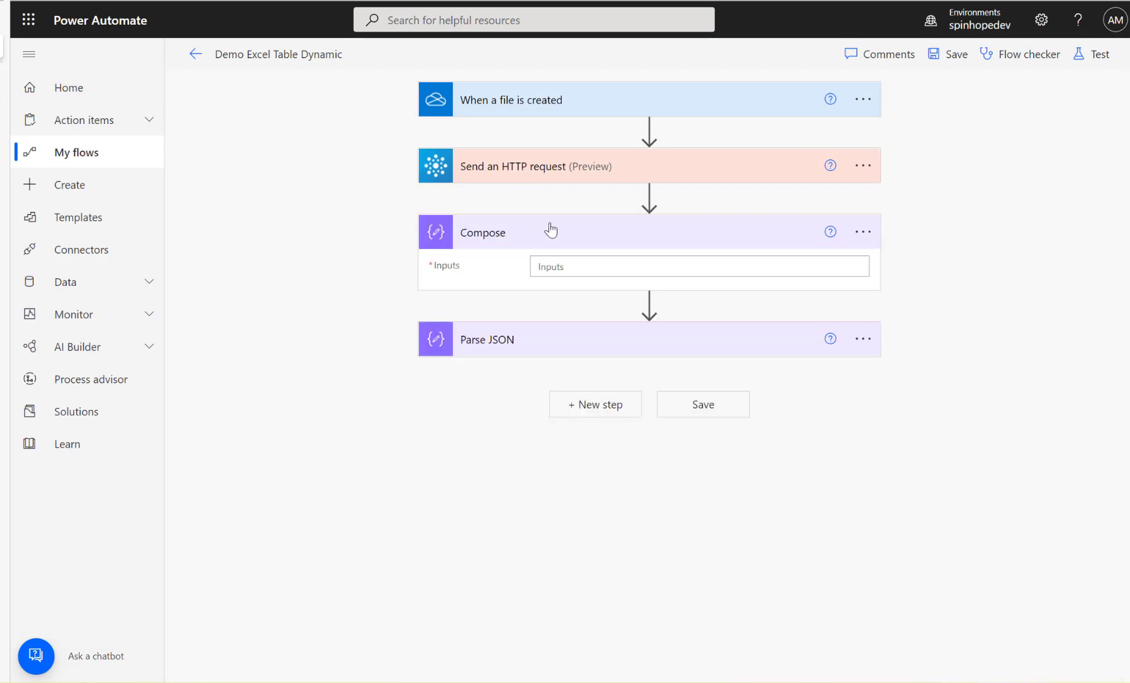
drag(548, 227, 588, 380)
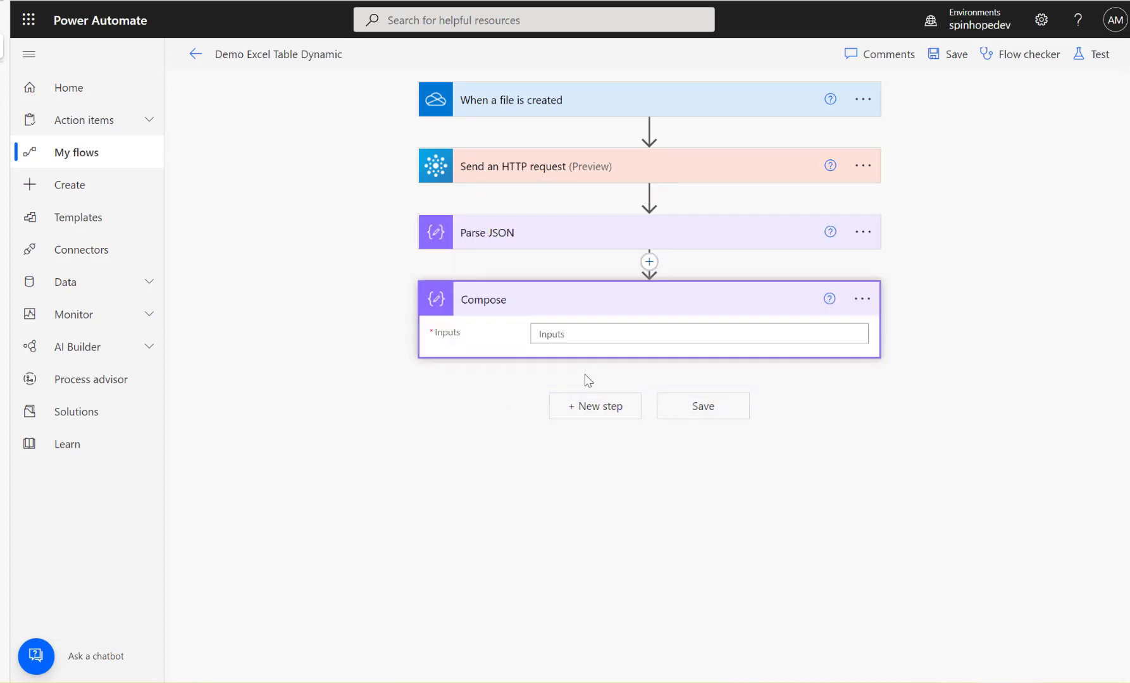
- Write the expression body('Send_an_HTTP_request')?['value'][0]['id'] for the Compose action's Inputs
click(574, 331)
click(571, 247)
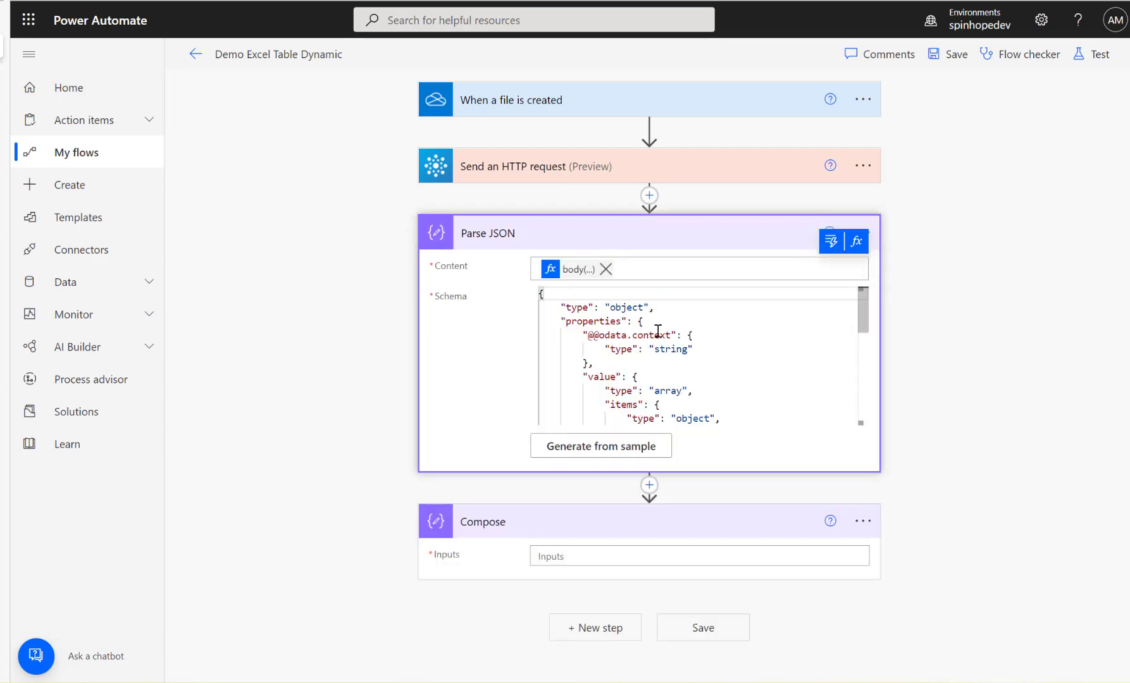
click(617, 553)
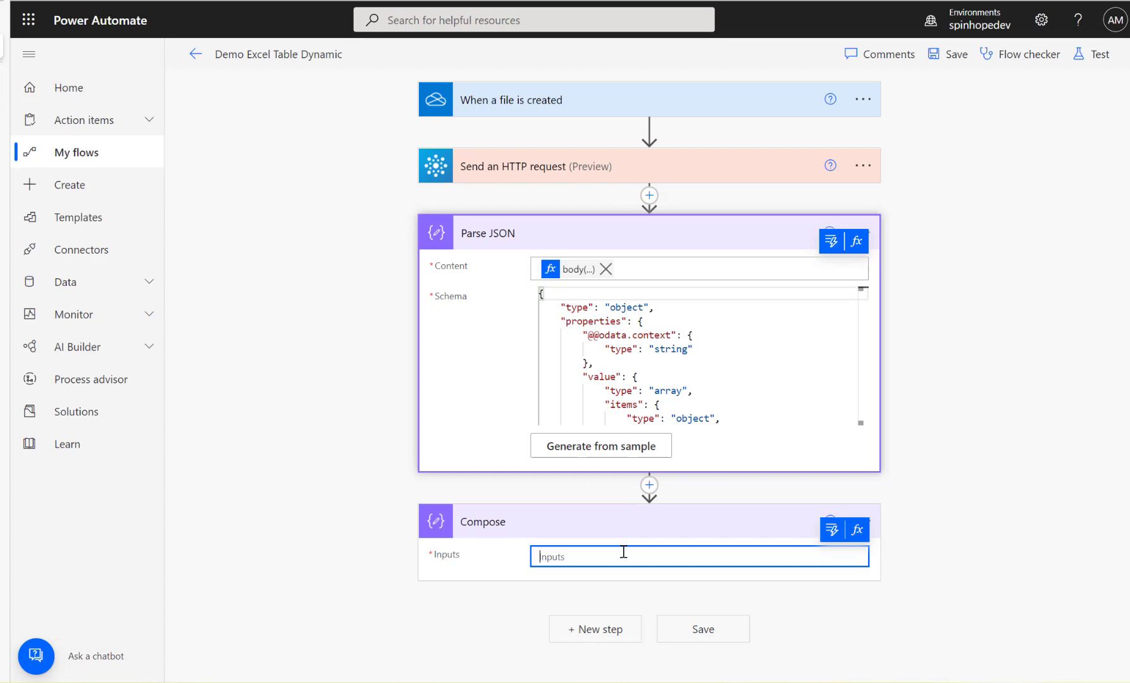
click(856, 529)
click(668, 181)
text(@{body('Send_an_HTTP_request')})
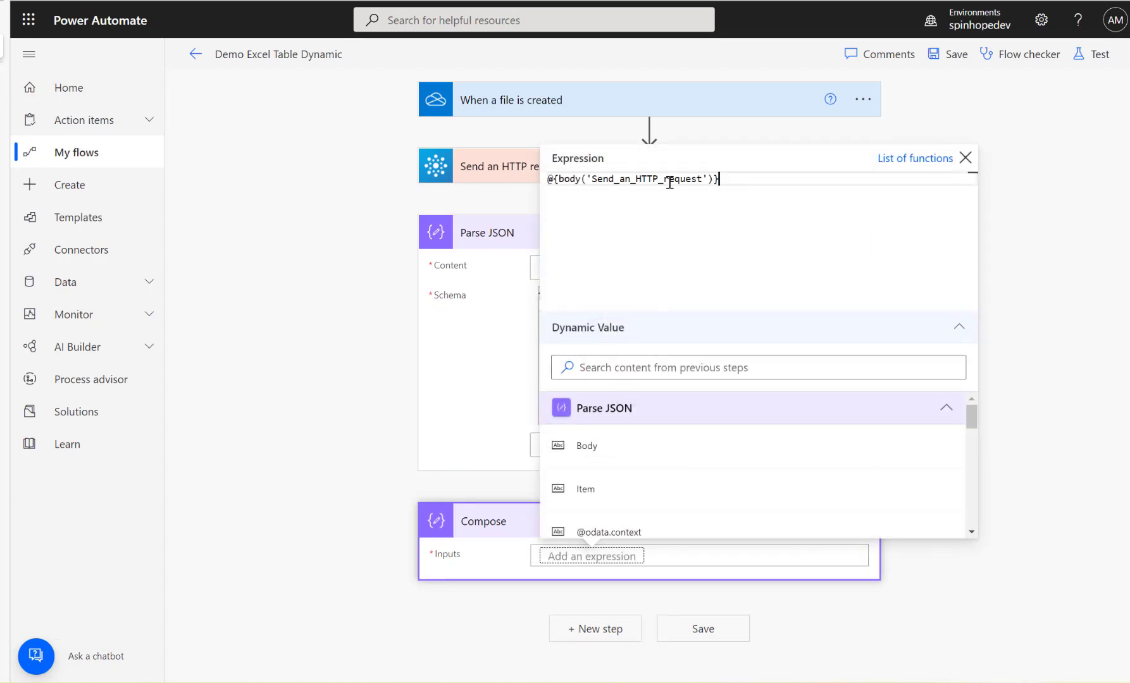
double_click(560, 181)
key(Left)
key(BackSpace)
key(BackSpace)
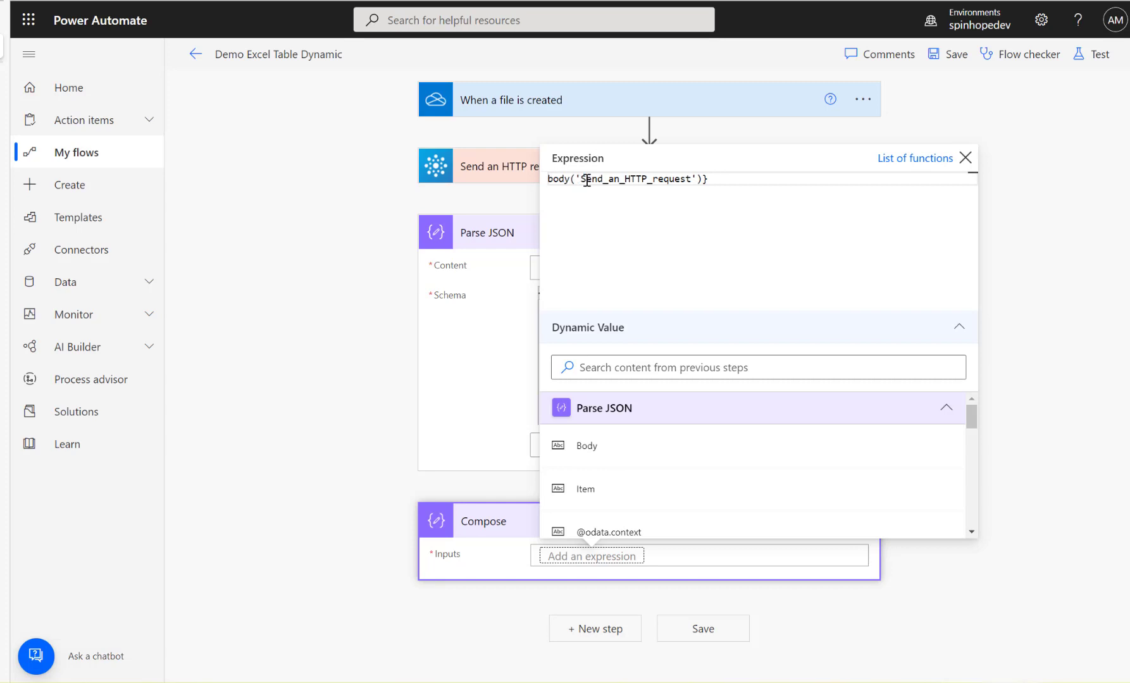
click(730, 177)
text(?['value'][)
text(id)
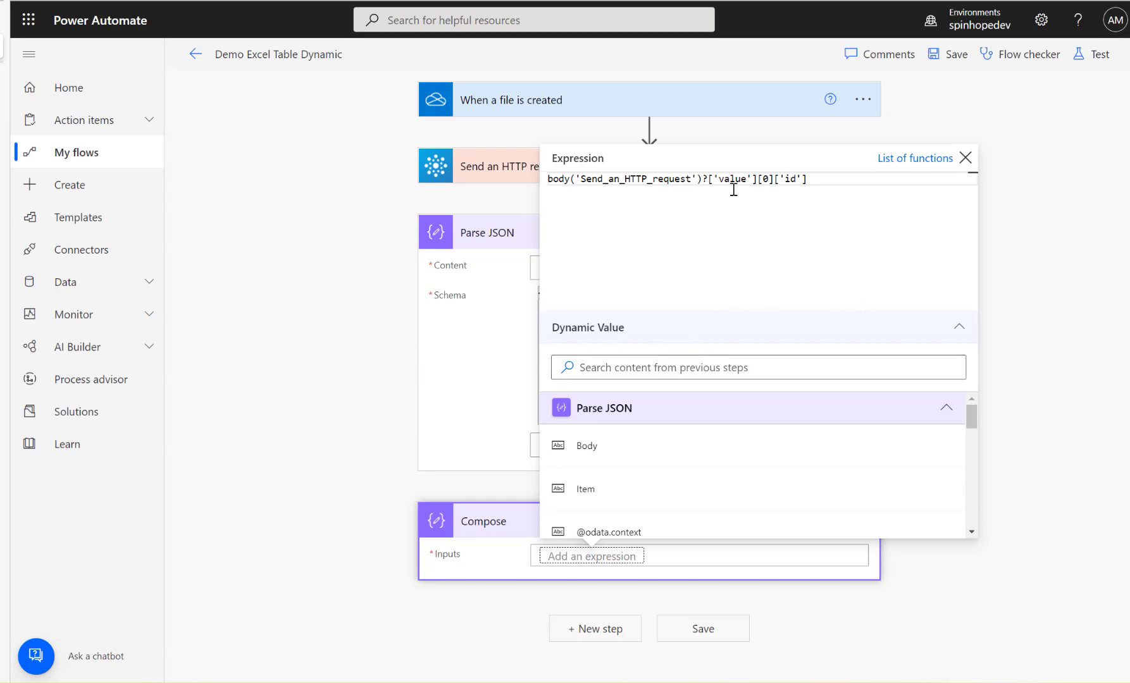
- Rewrite the Compose expression as first(body('Send_an_HTTP_request')?['value'])?['id'] and apply it to Inputs
click(762, 180)
click(549, 180)
text(first()
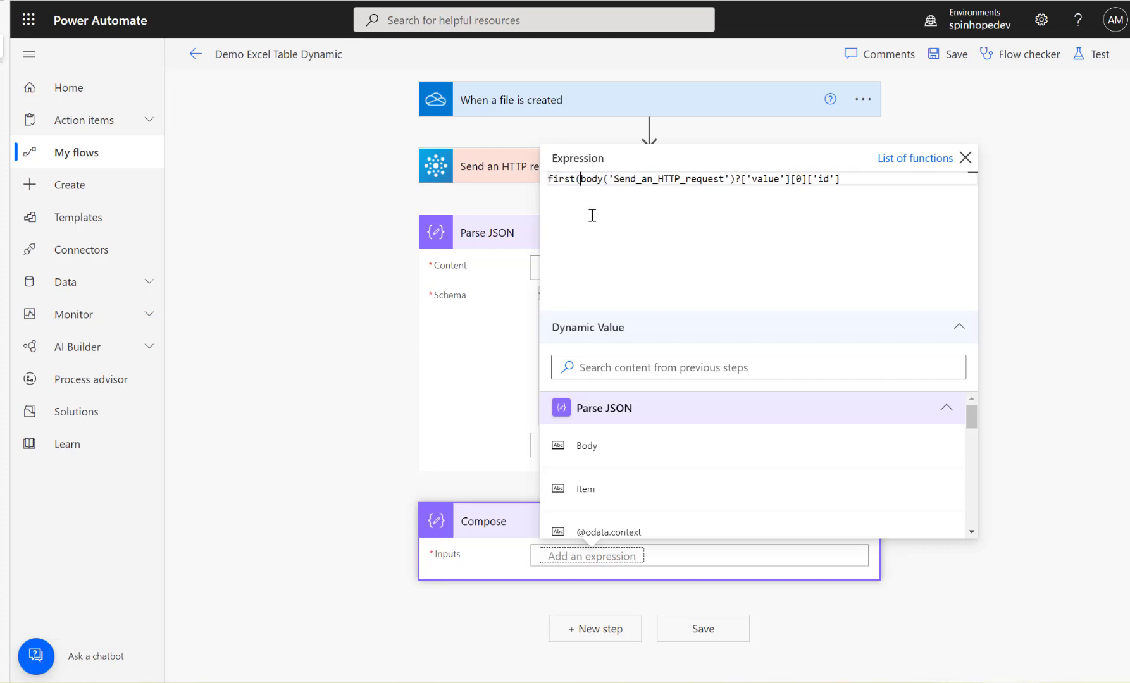
key(Right)
key(Right)
key(Right)
key(Right)
key(Right)
key(Right)
key(Right)
key(Right)
key(Right)
key(Right)
key(Right)
key(Right)
key(Right)
key(Right)
key(Right)
key(Right)
key(Right)
key(Right)
key(Right)
key(Right)
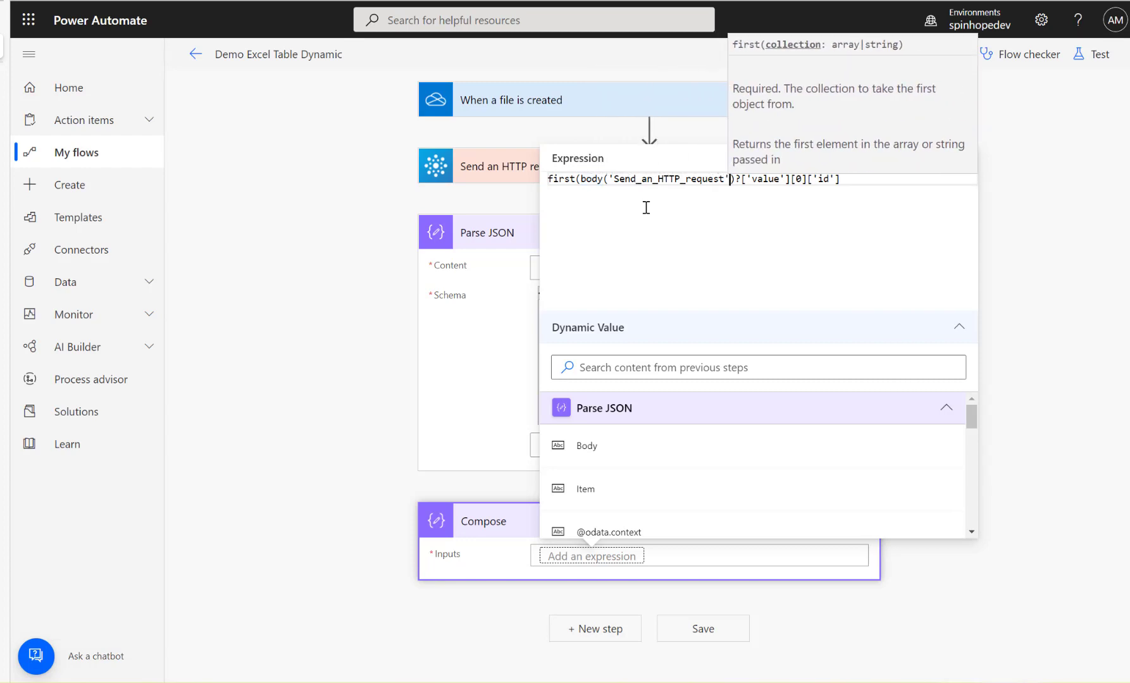
key(Right)
key(Right)
key(Right)
key(Right)
key(Right)
key(Right)
key(Right)
key(Right)
key(Right)
key(Right)
key(Right)
key(Right)
key(Delete)
key(Delete)
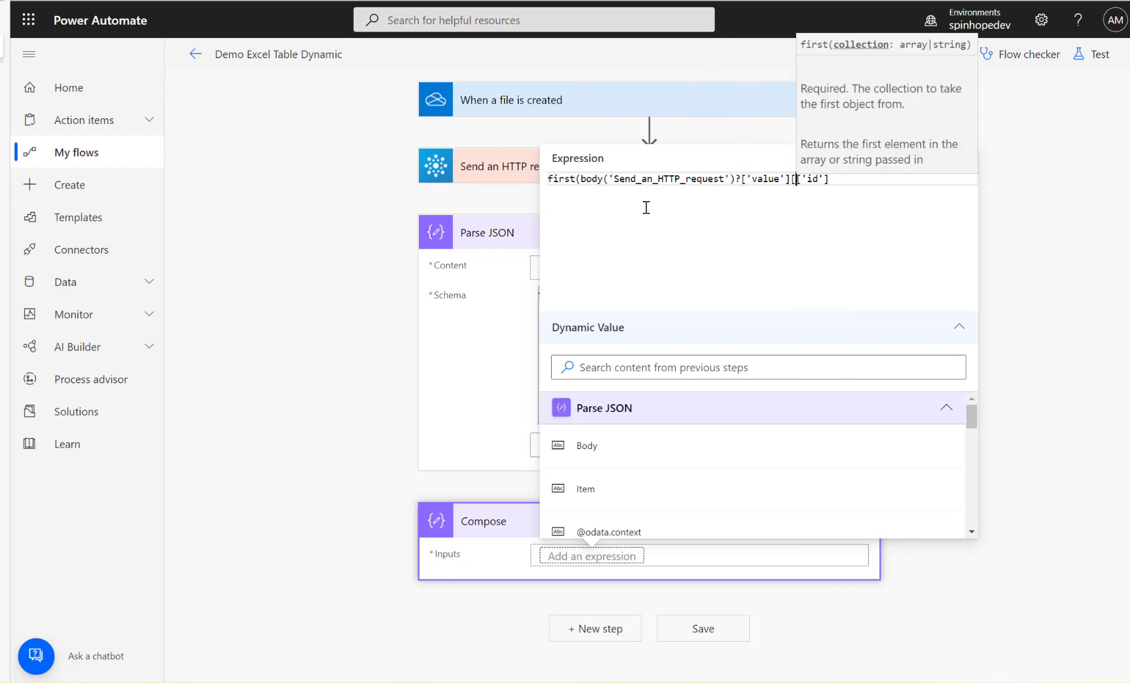
key(BackSpace)
text()?)
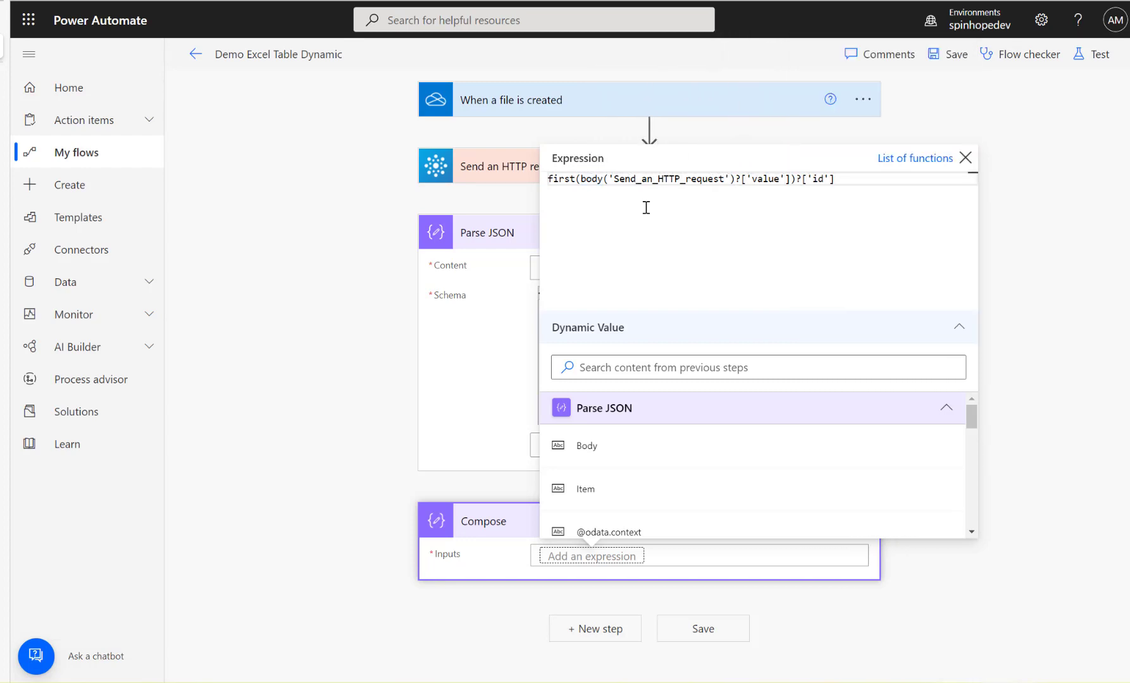
click(1025, 297)
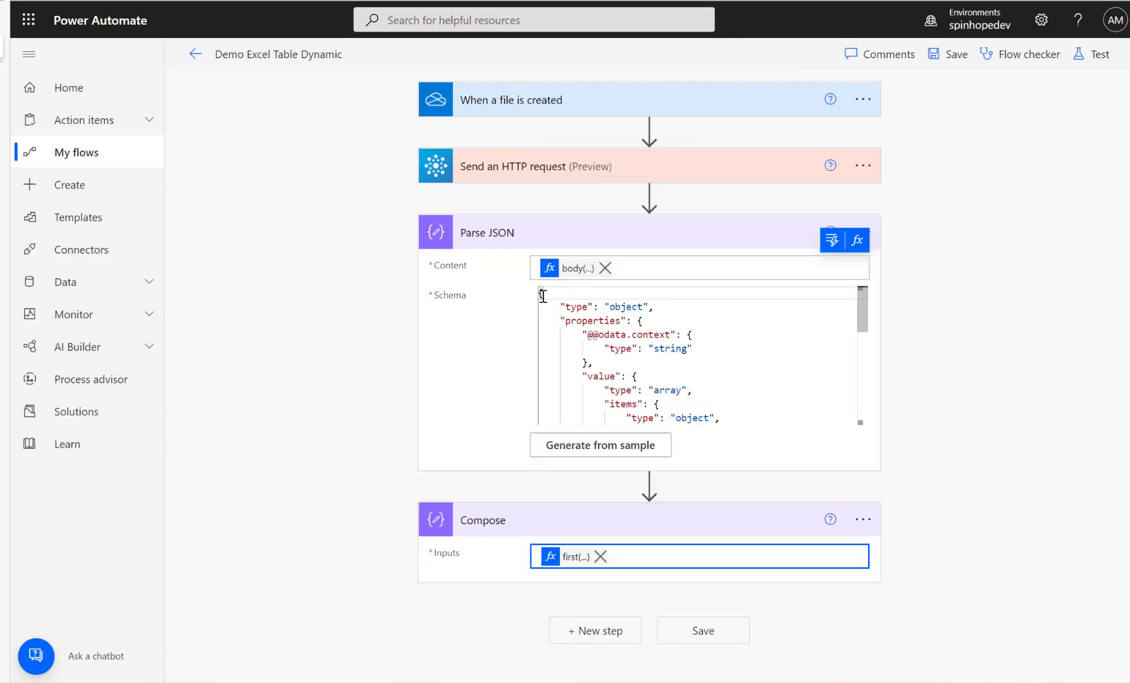
- Save the flow and test it automatically with the recently used trigger from the last succeeded run
click(1089, 54)
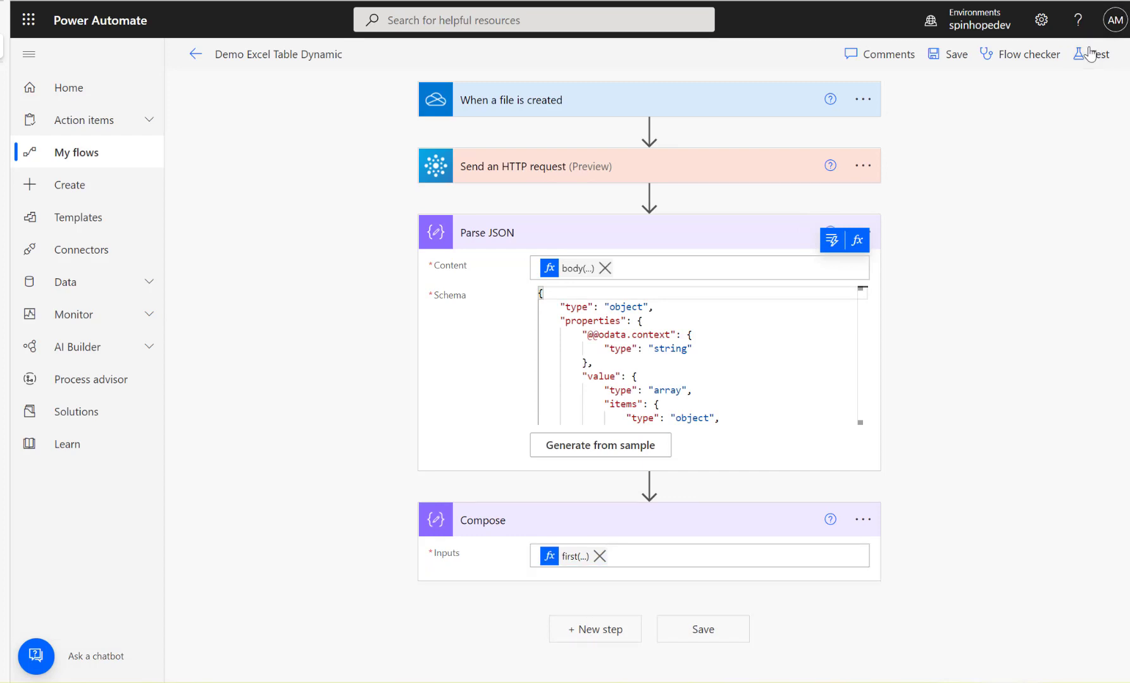
click(911, 150)
click(953, 192)
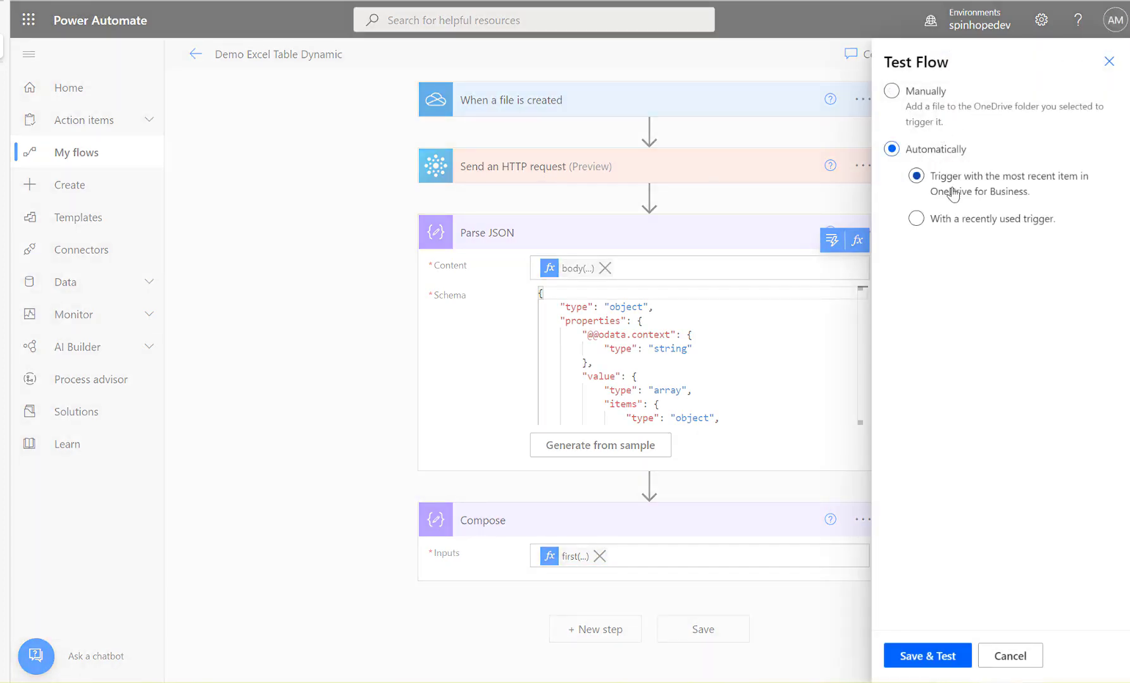
click(956, 218)
click(955, 251)
mouse_move(918, 679)
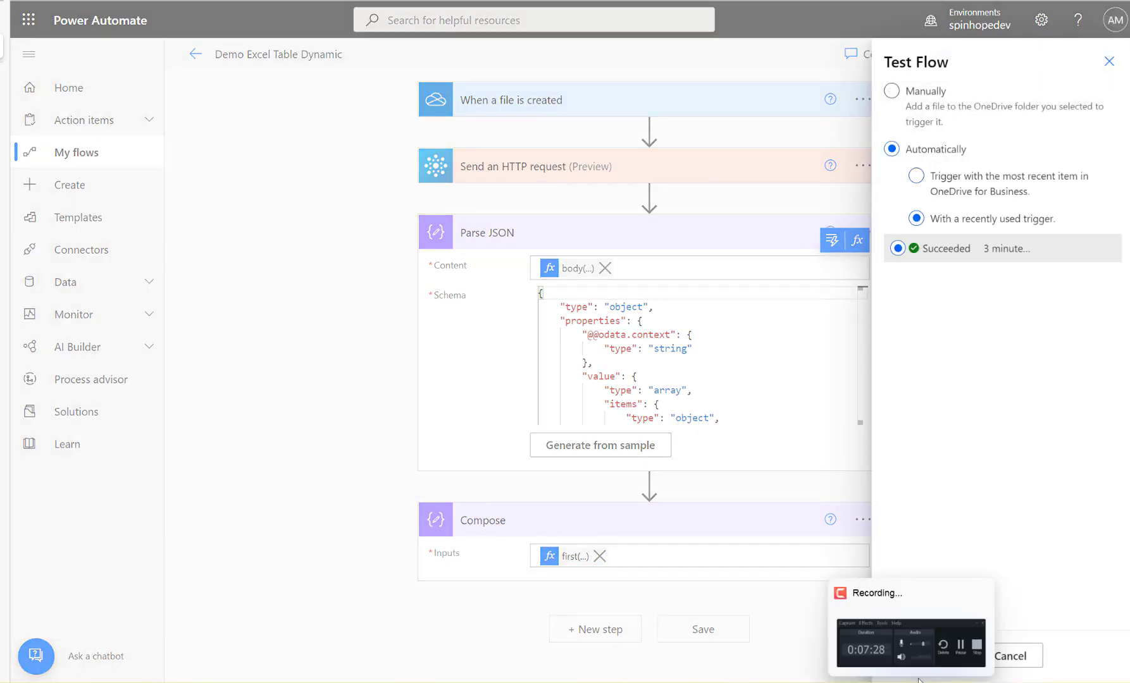
click(926, 658)
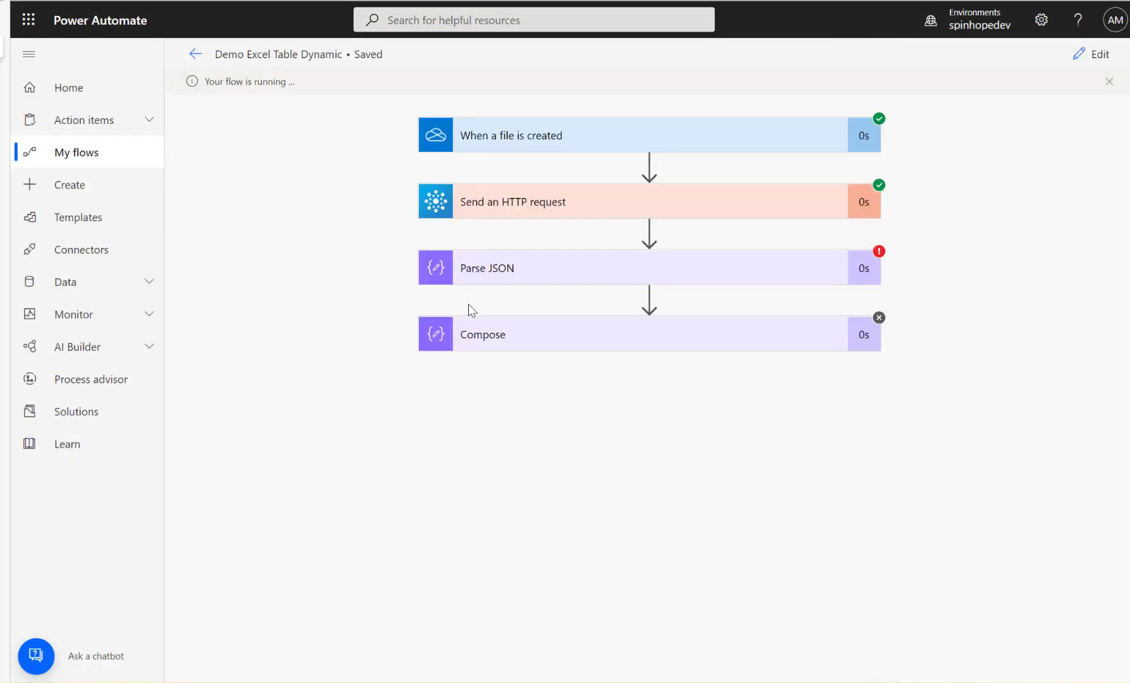
- Examine the Parse JSON inputs and the Send an HTTP request output of the test run
click(516, 280)
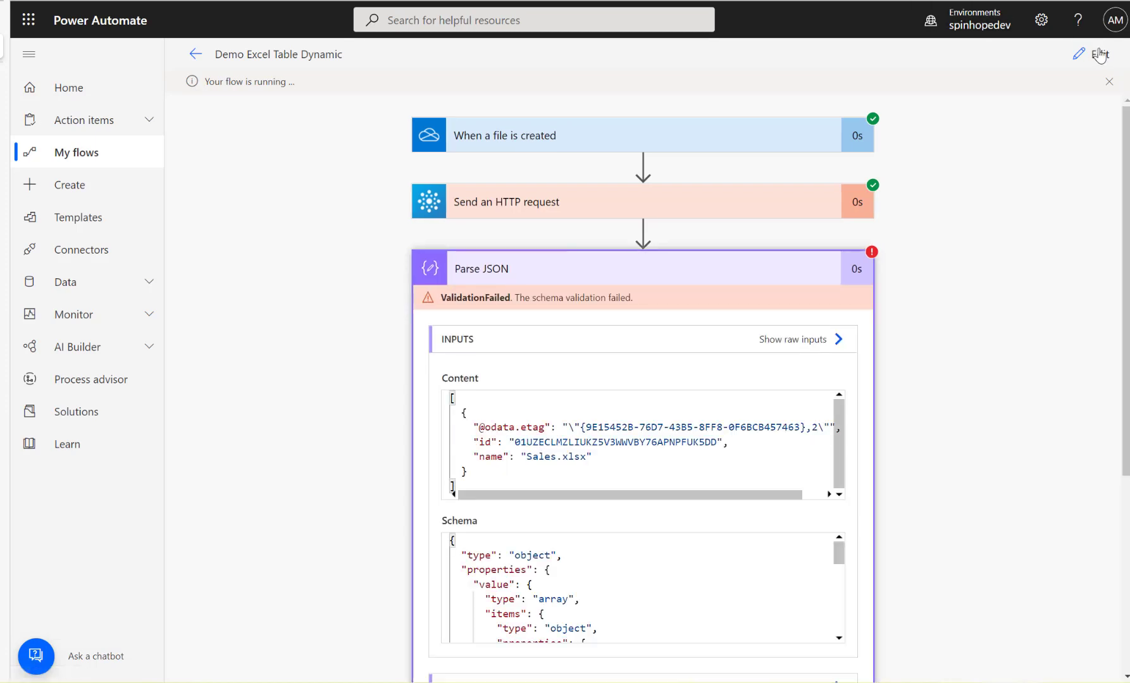
click(1099, 55)
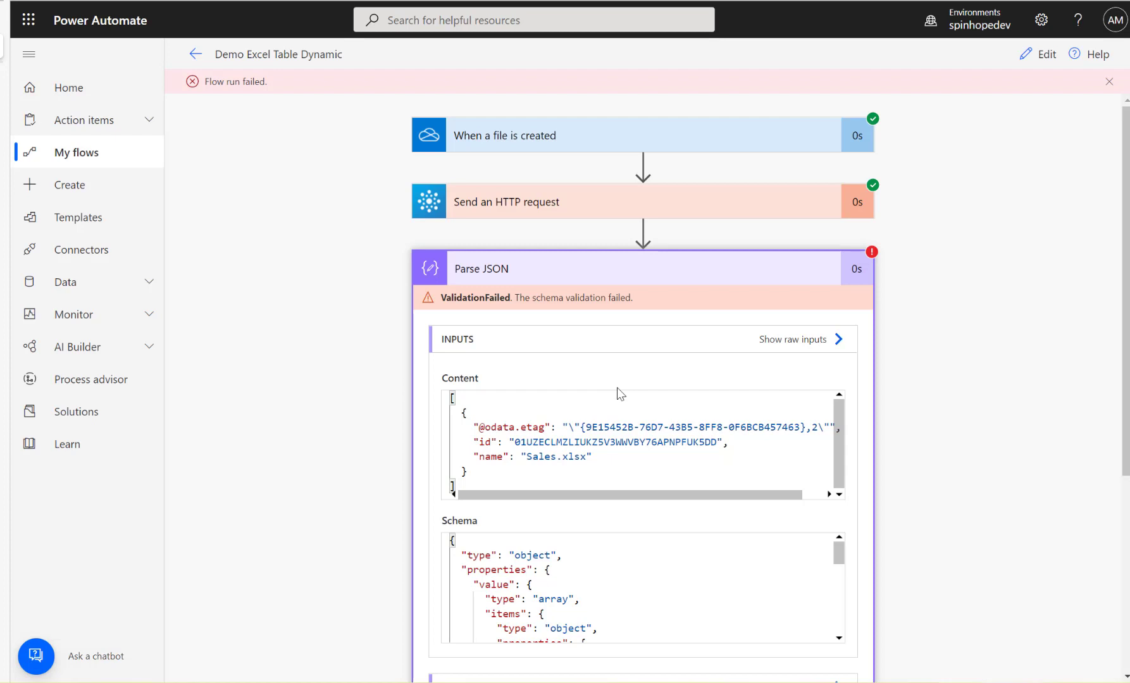
click(523, 206)
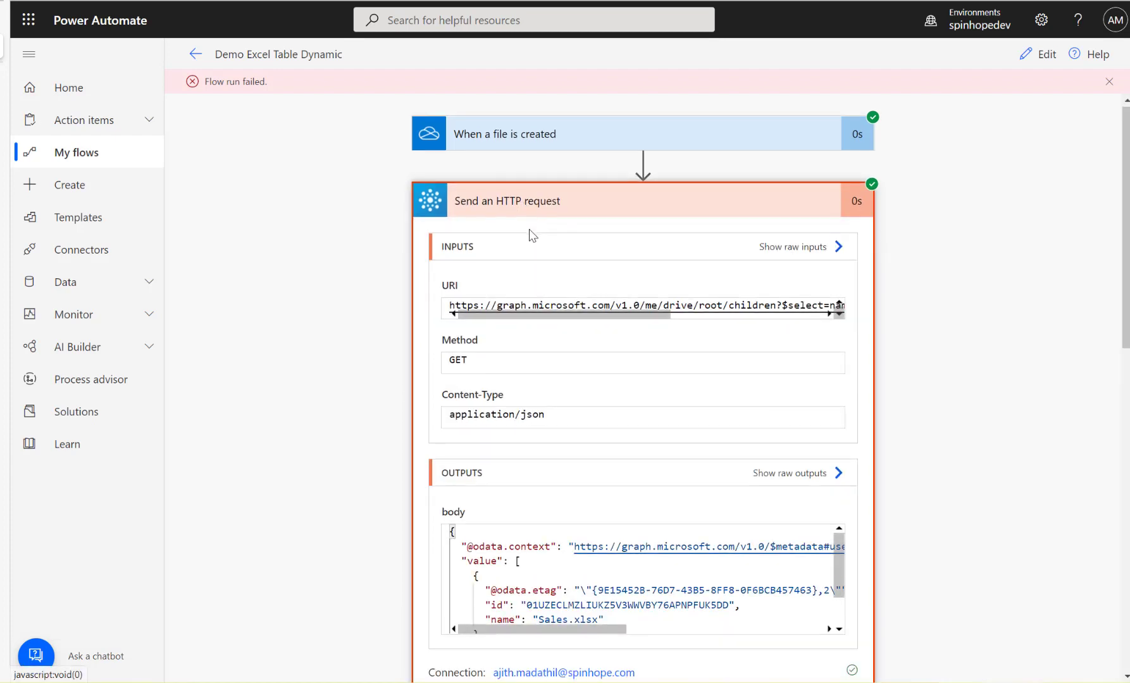
scroll(594, 365, down, 4)
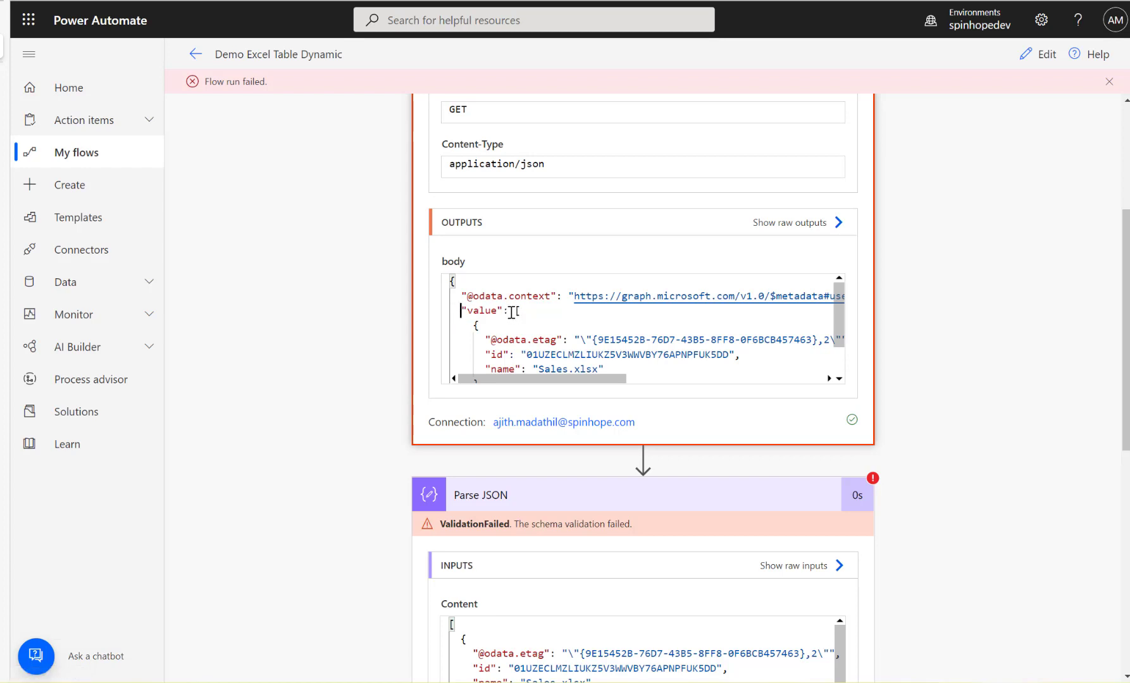
- Copy the value array from the HTTP request's output body and regenerate the Parse JSON schema from that sample
drag(515, 310, 501, 348)
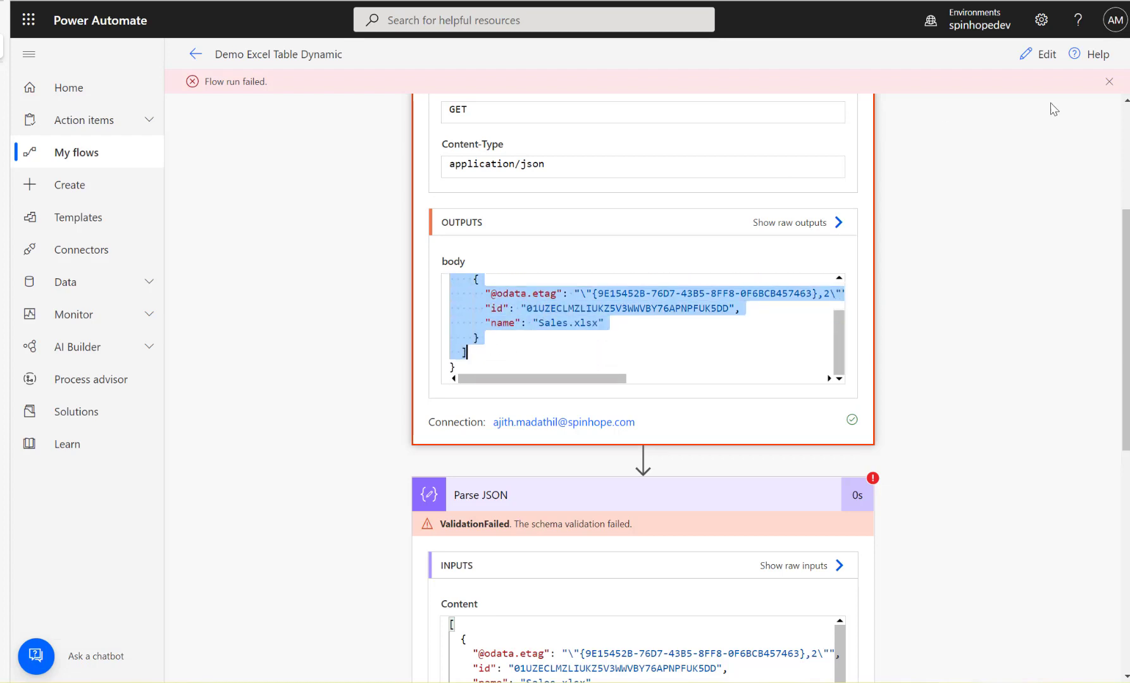
click(1043, 53)
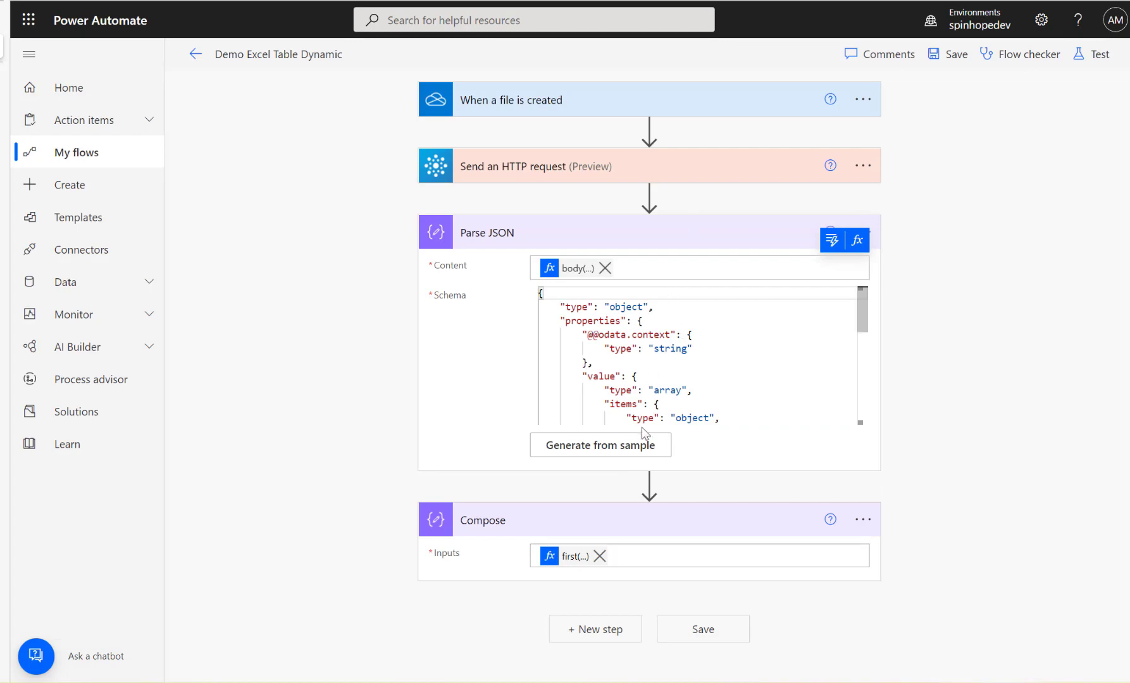
click(618, 446)
key(ctrl+v)
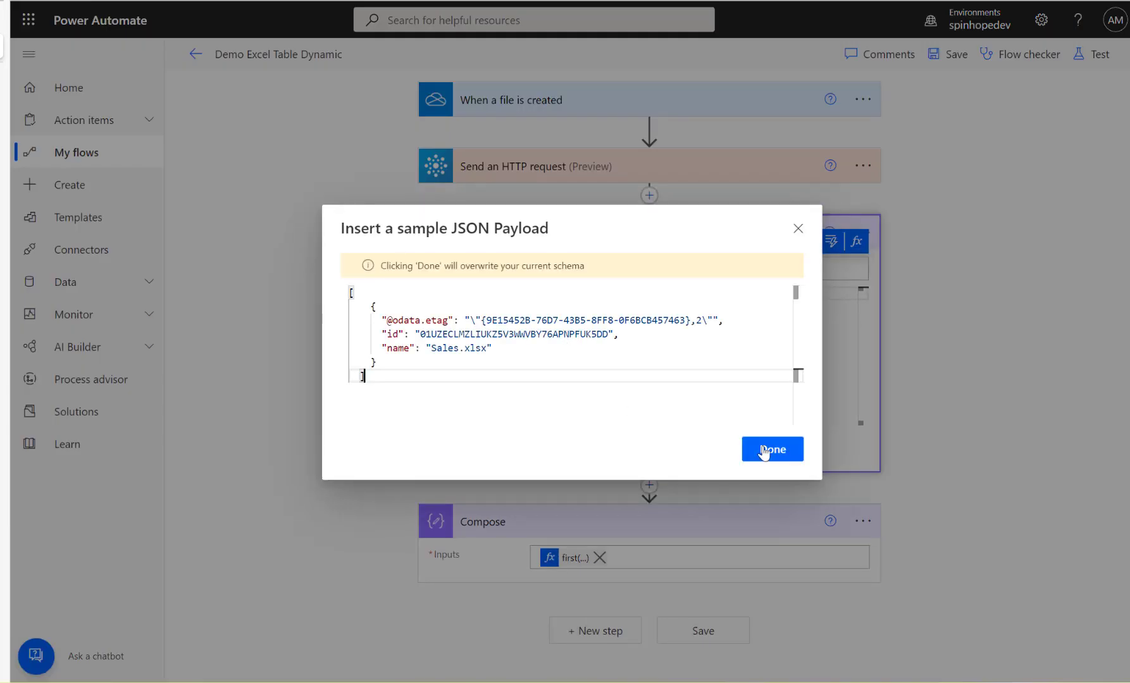
click(765, 448)
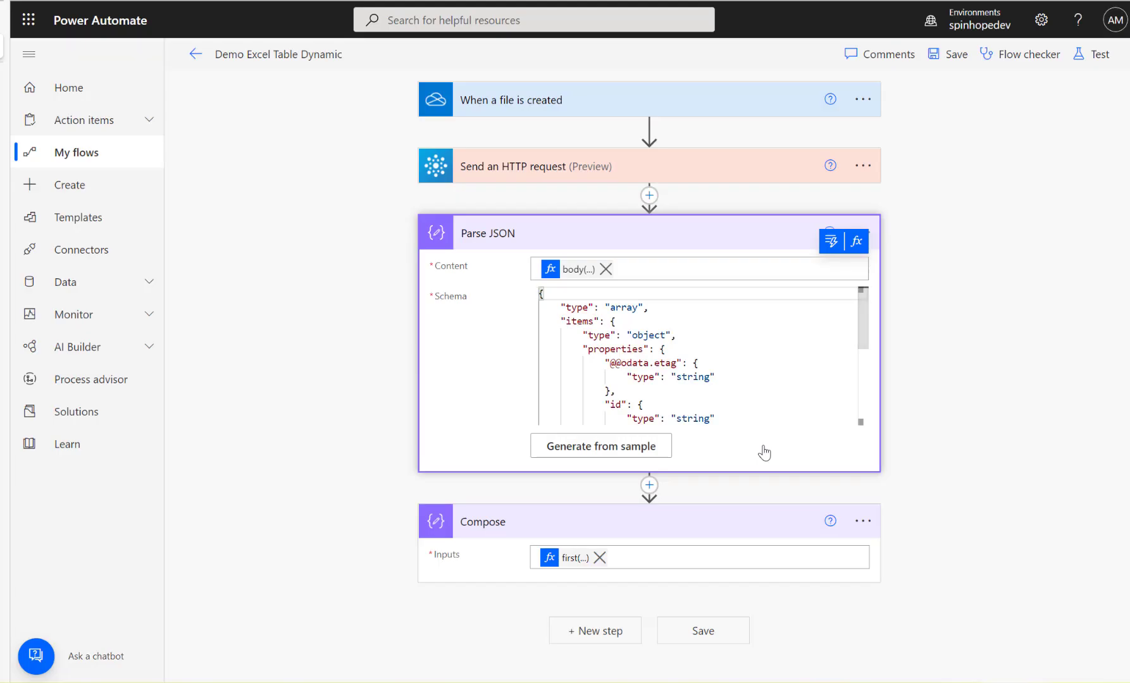
- Insert a Compose action directly after Parse JSON with the Parse JSON id as its Inputs
click(649, 486)
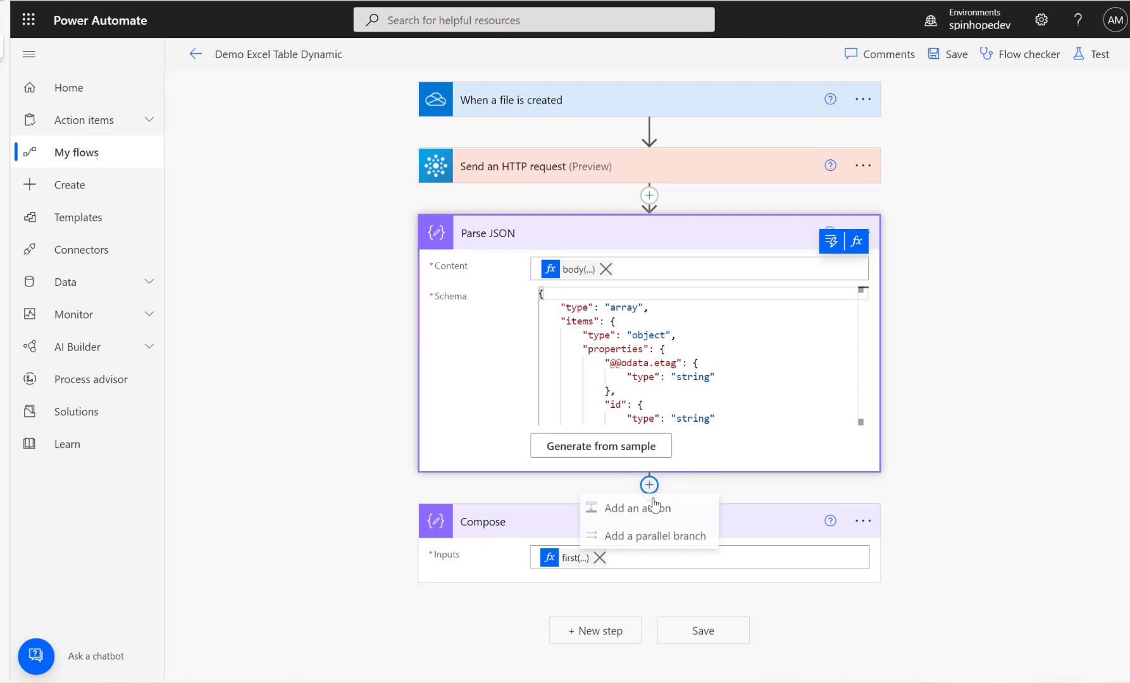
click(646, 501)
text(compose)
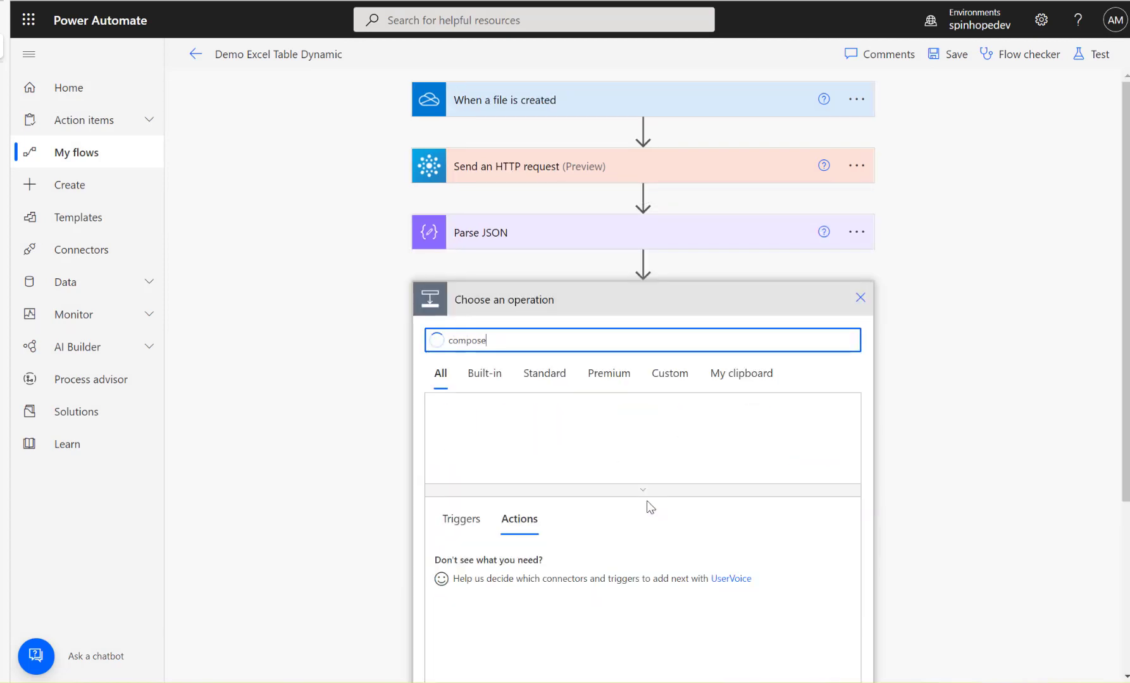
click(479, 565)
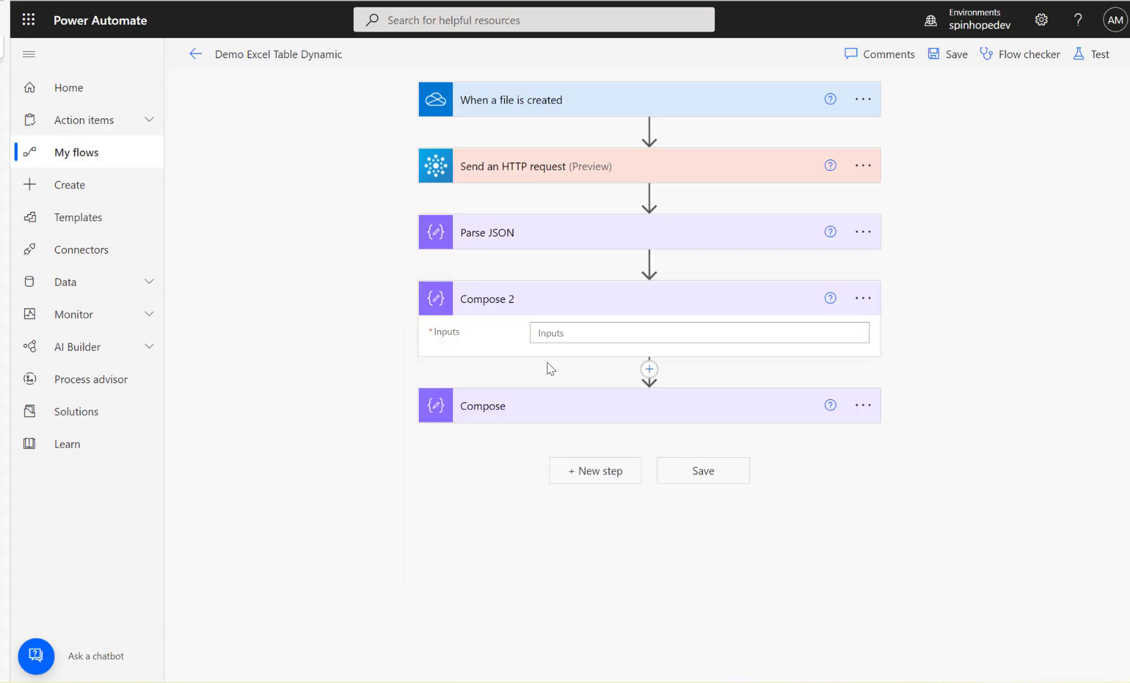
click(565, 335)
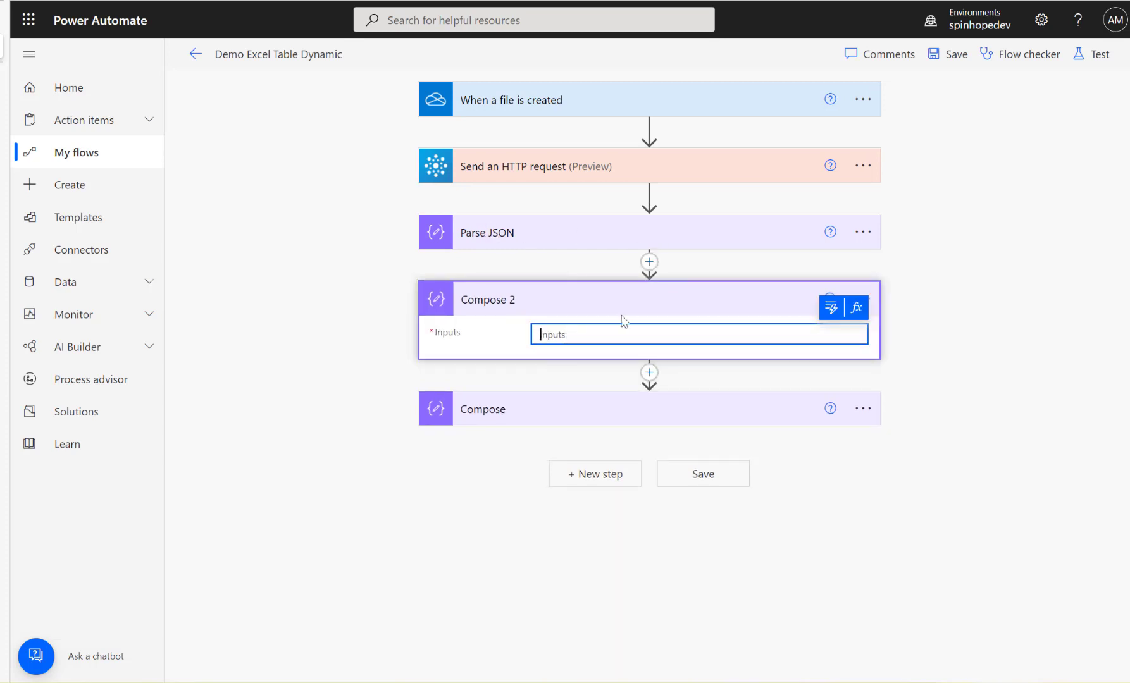
click(829, 309)
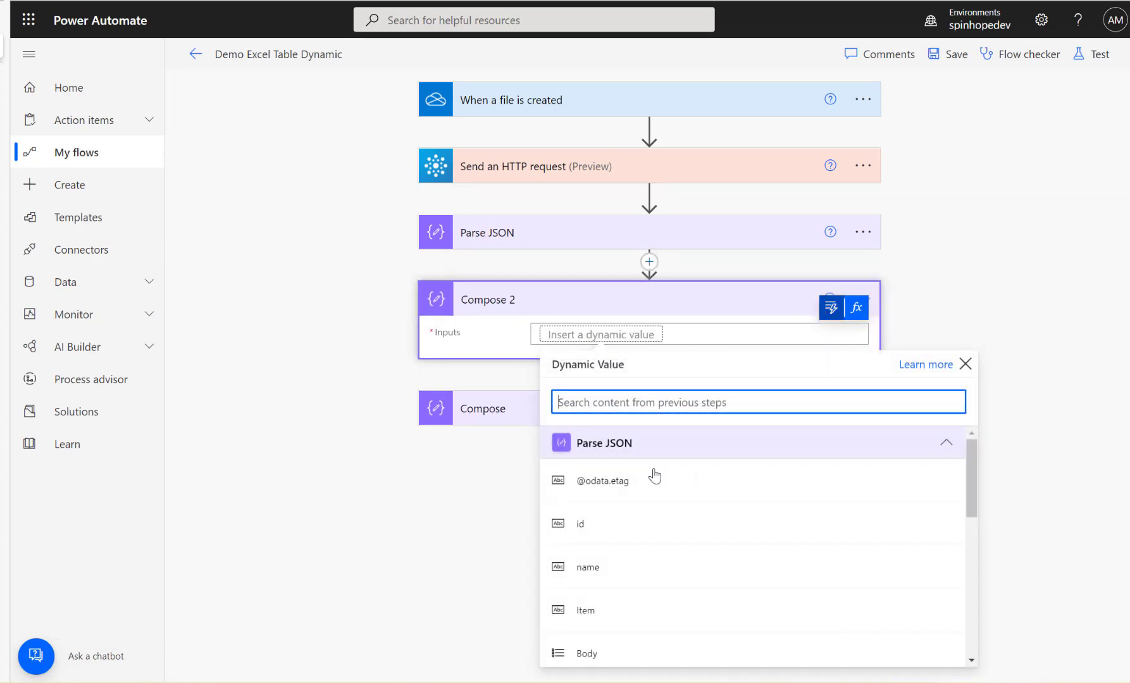
click(582, 531)
click(540, 410)
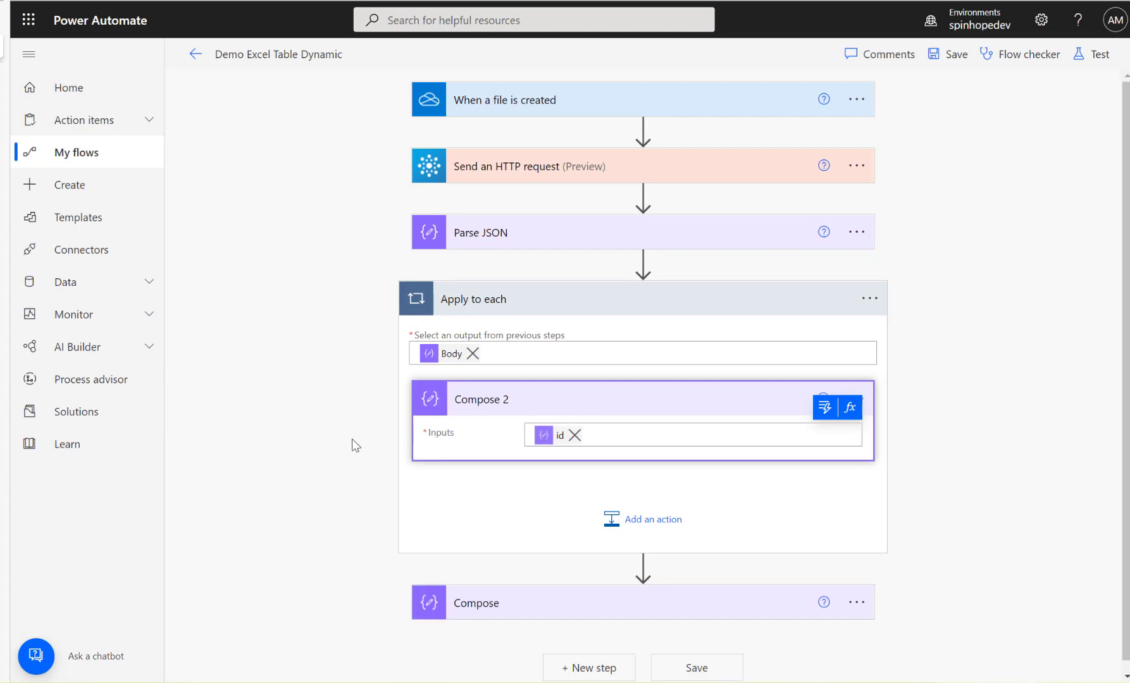
- Save the changed flow and test it automatically with the recently used trigger from the succeeded run
click(618, 592)
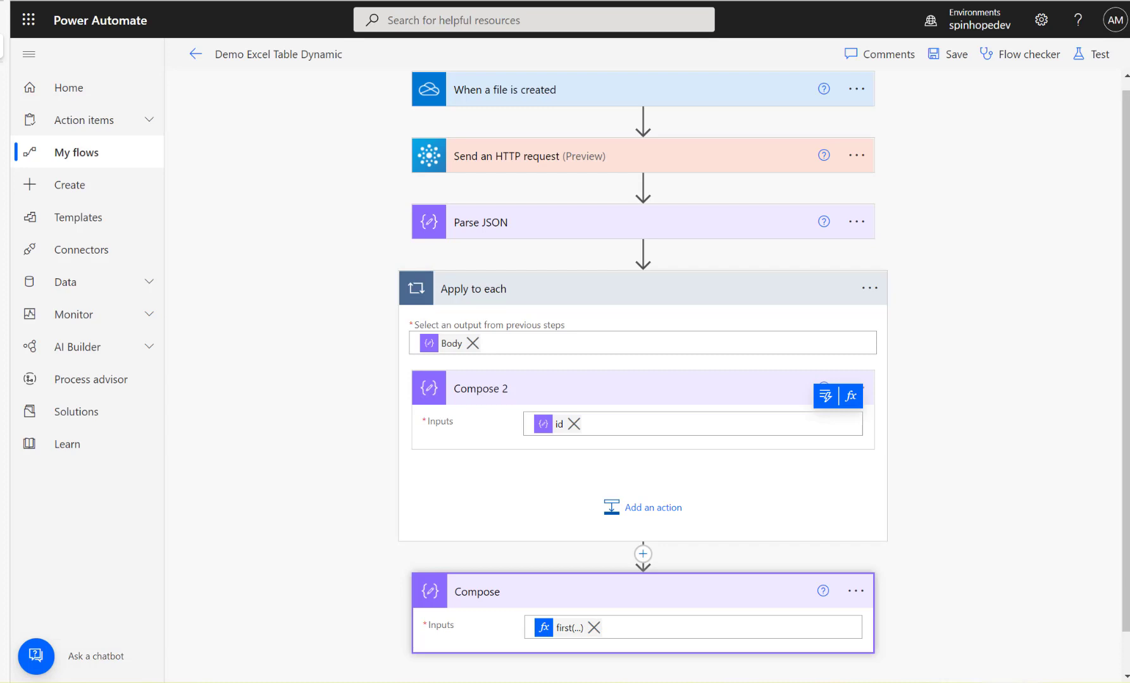
click(1091, 55)
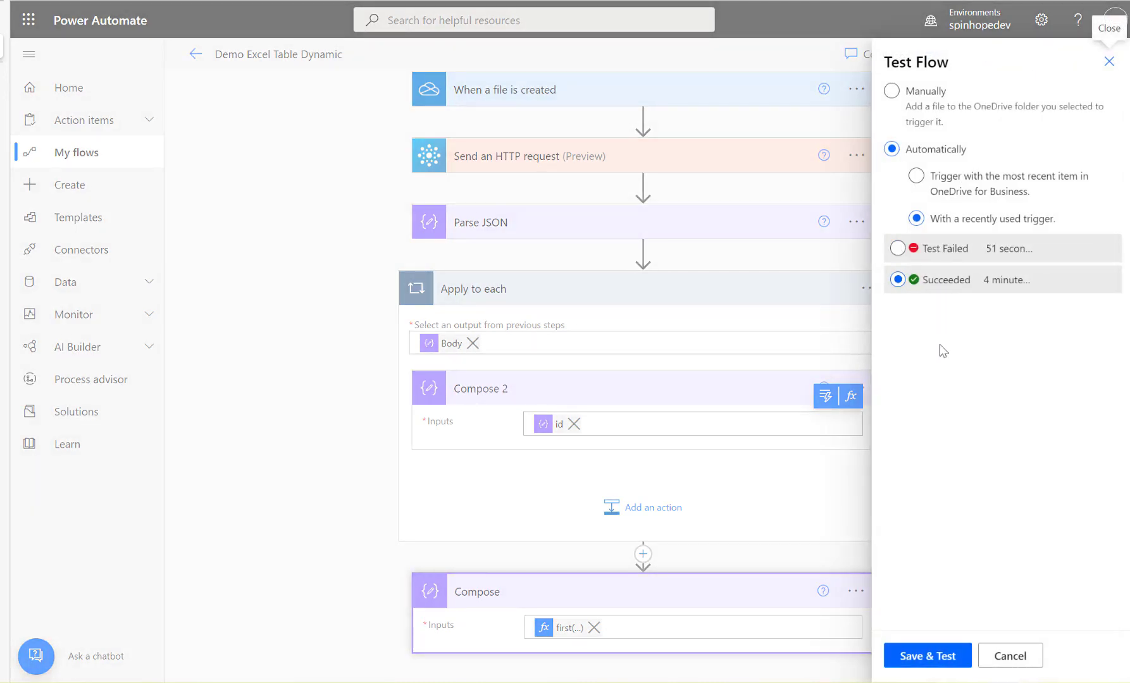
click(946, 655)
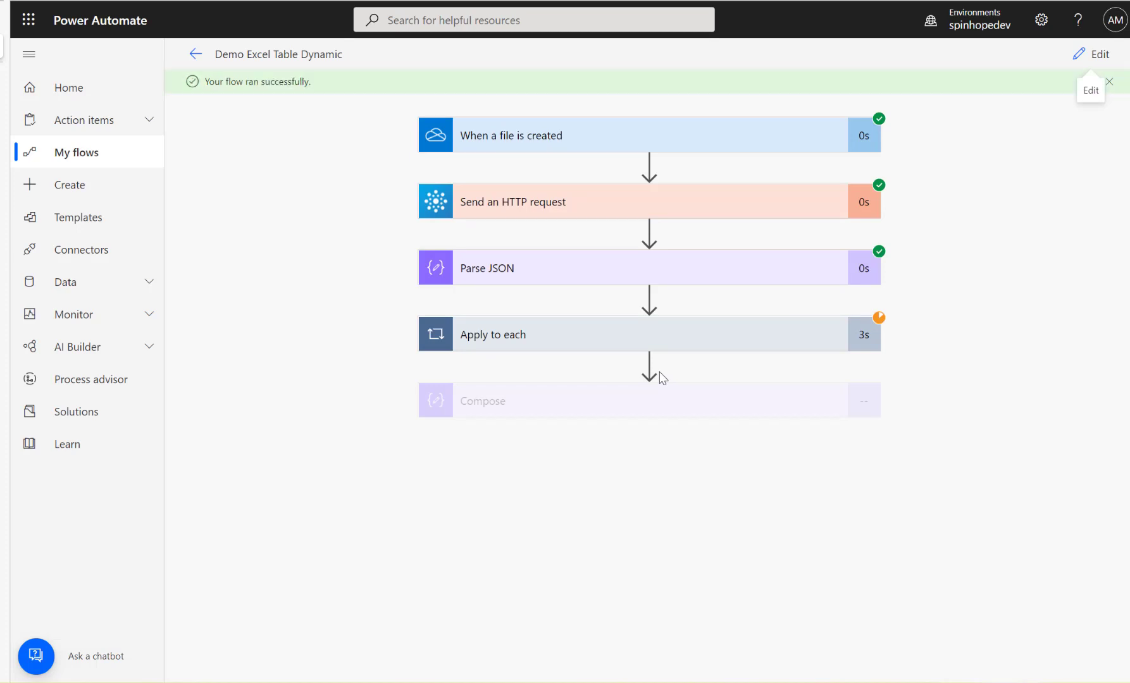
- Examine the results of Compose and of Compose 2 inside the Apply to each loop
click(591, 401)
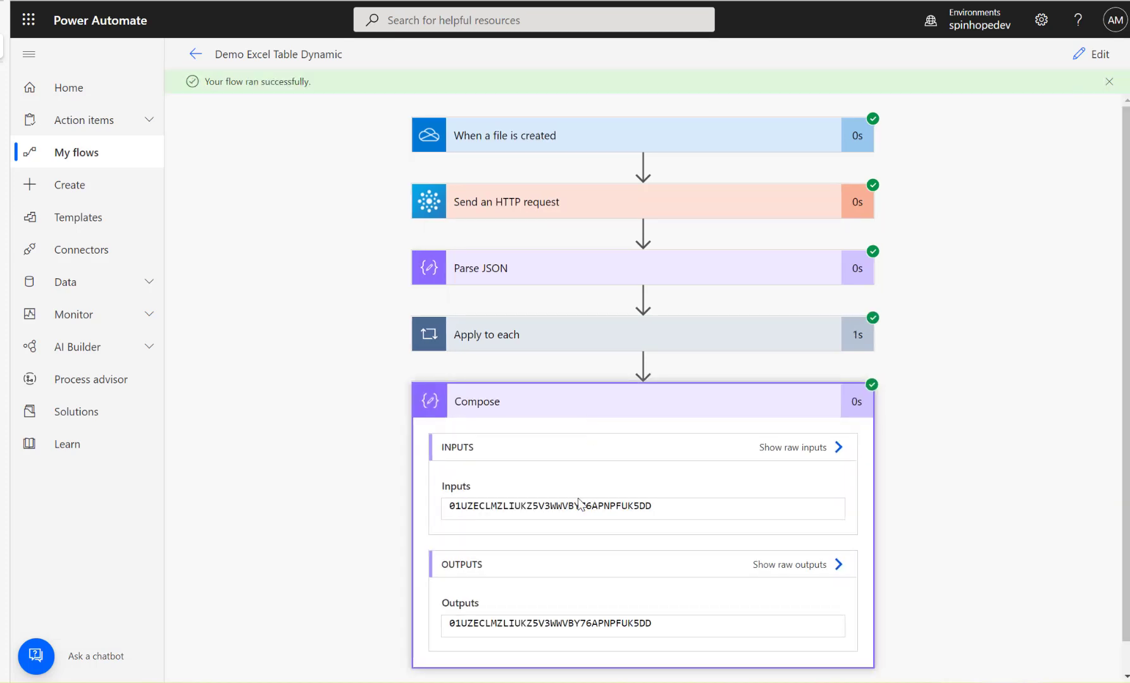
click(540, 340)
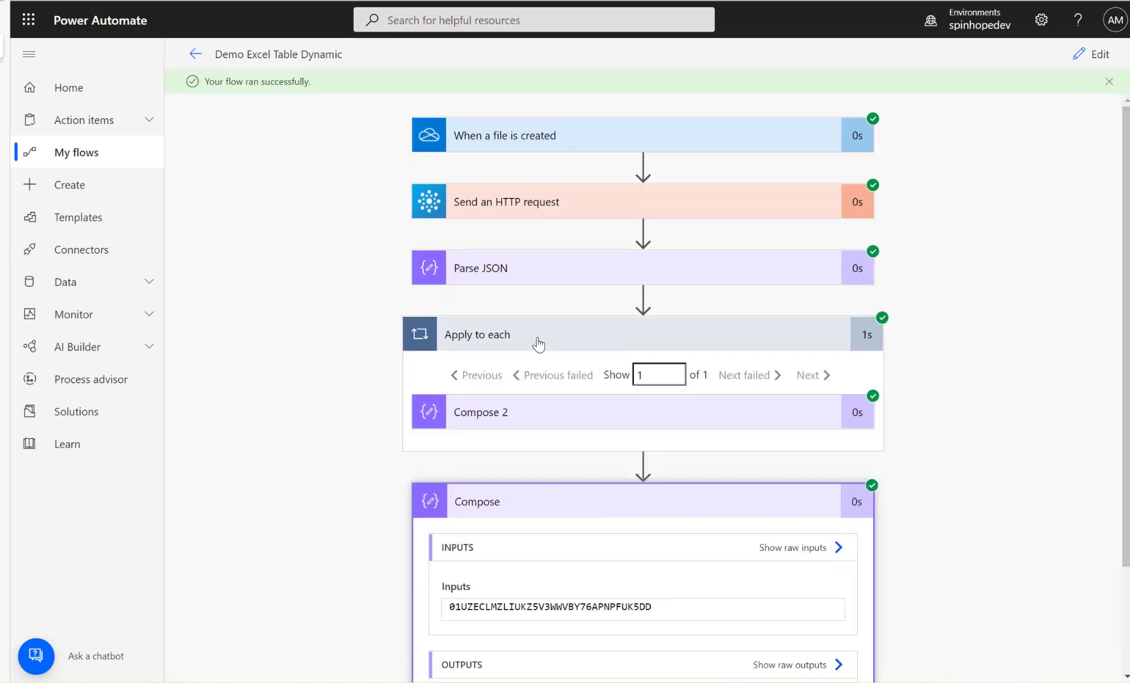
click(542, 419)
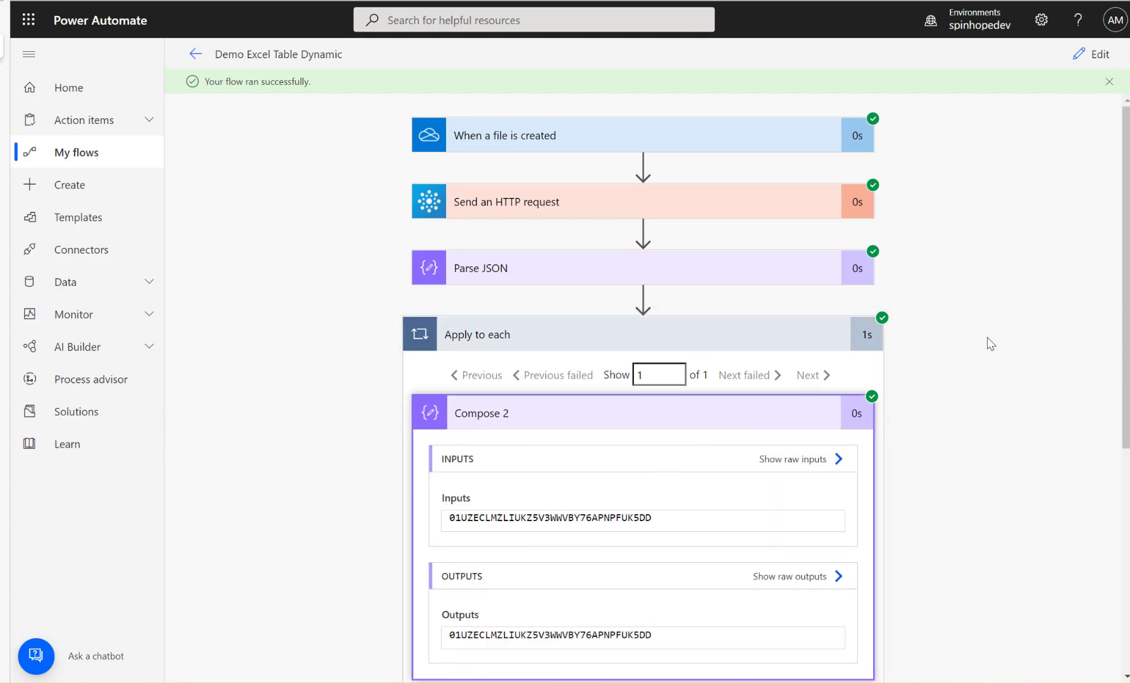
- Reopen the flow for editing and delete the Apply to each loop and the Parse JSON action
click(1083, 58)
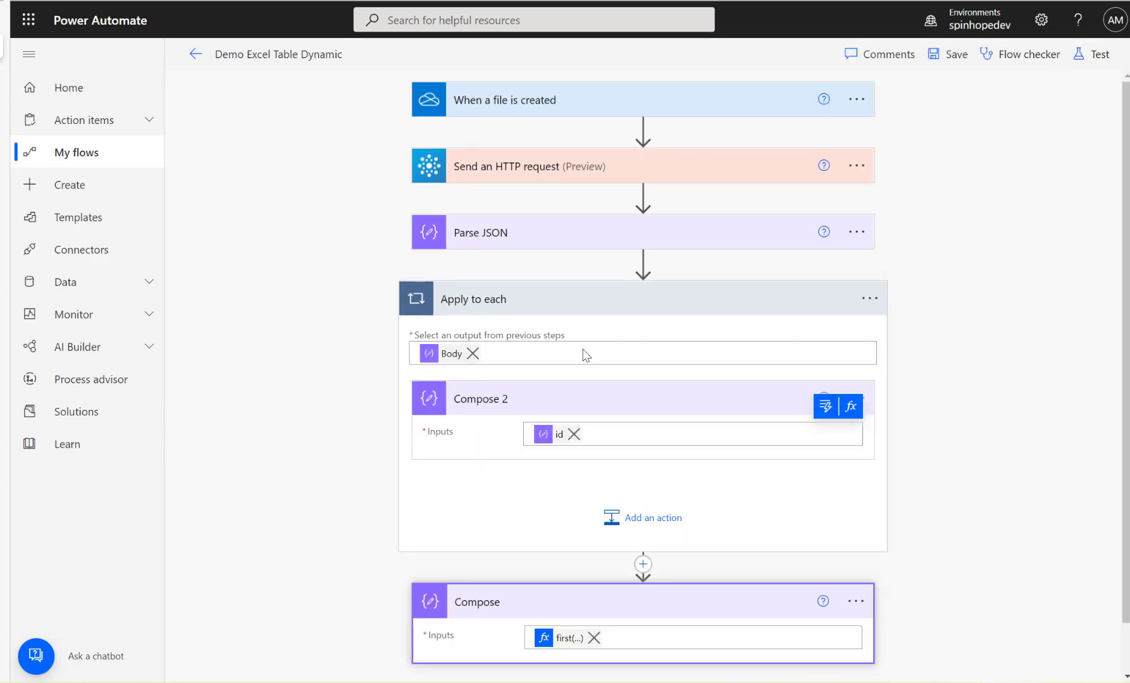
click(871, 297)
click(929, 514)
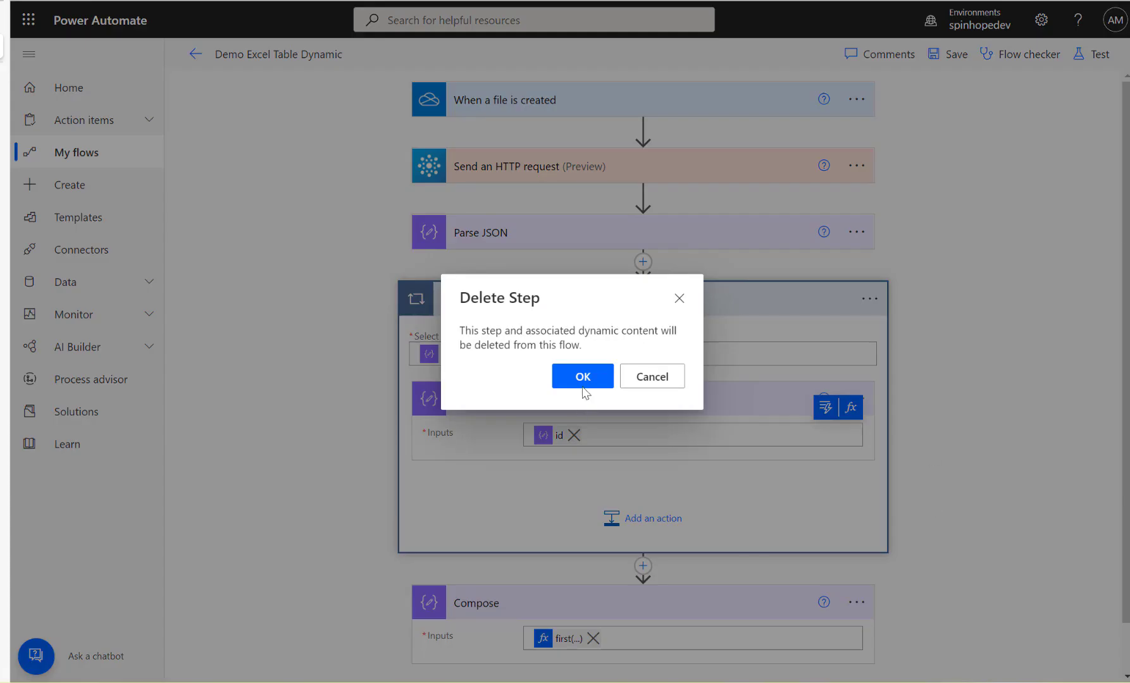
click(582, 383)
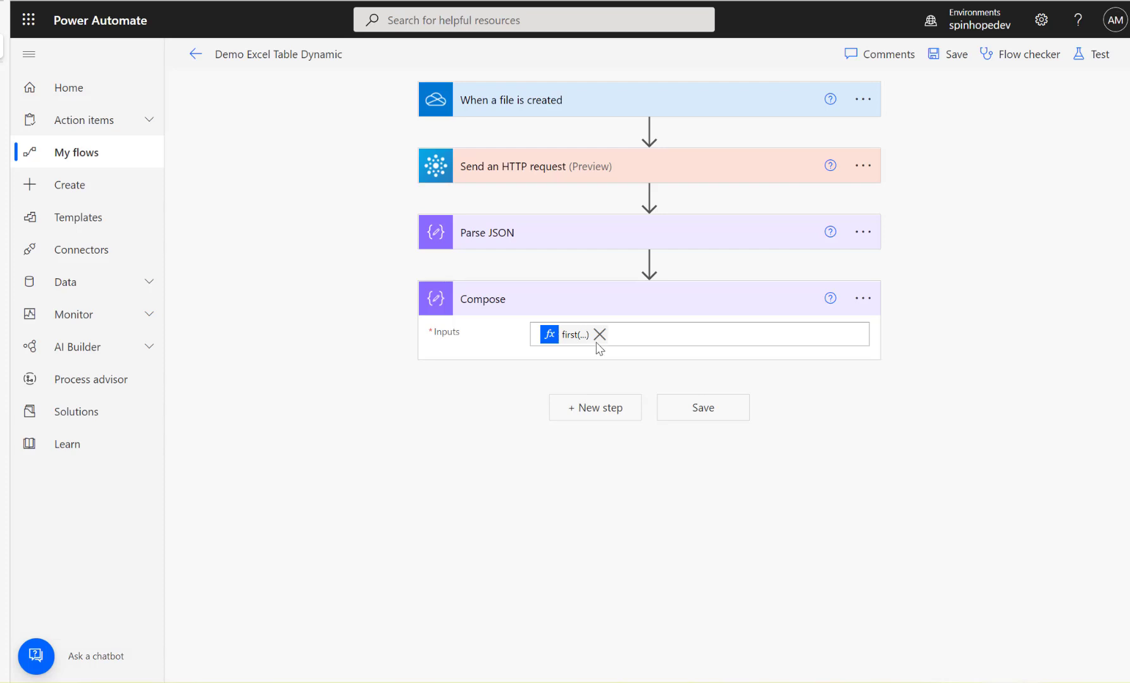
click(862, 231)
click(909, 457)
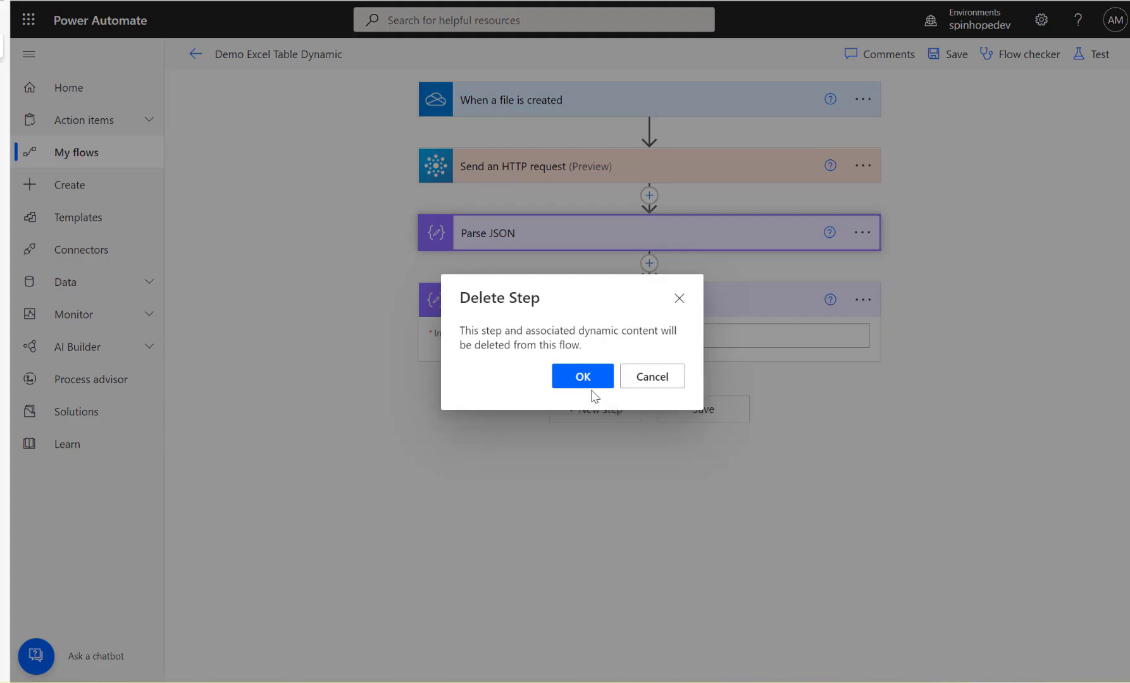
click(587, 382)
- Check the expression of the remaining Compose action and rename the action as Excel Id
click(574, 269)
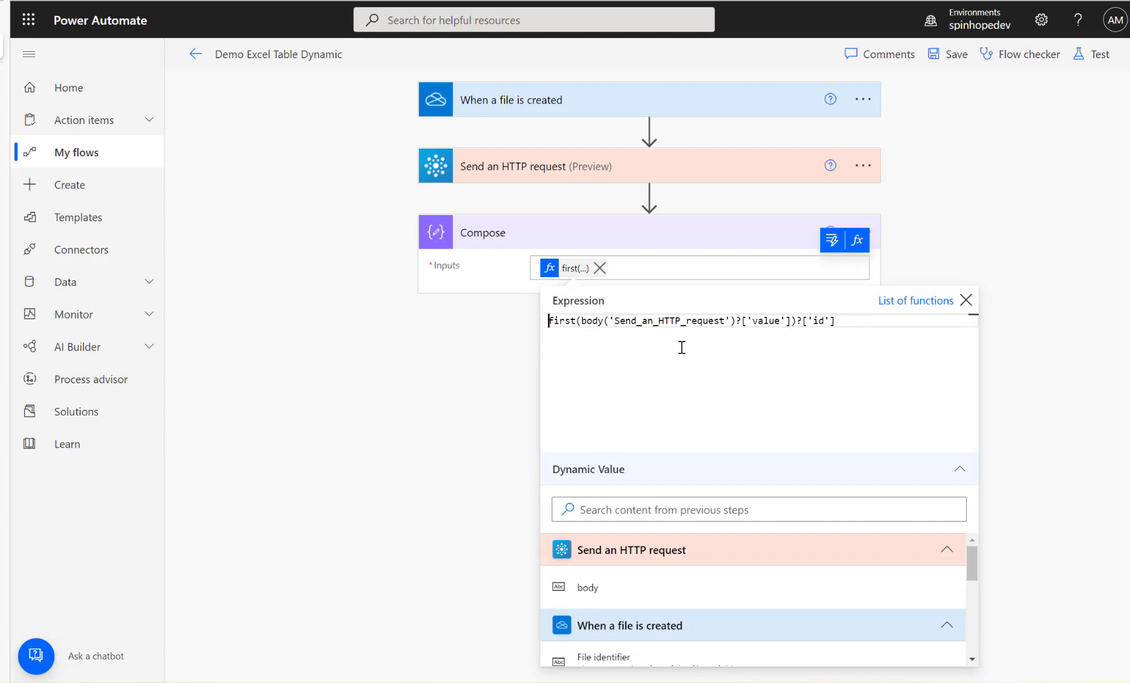
click(860, 230)
click(933, 289)
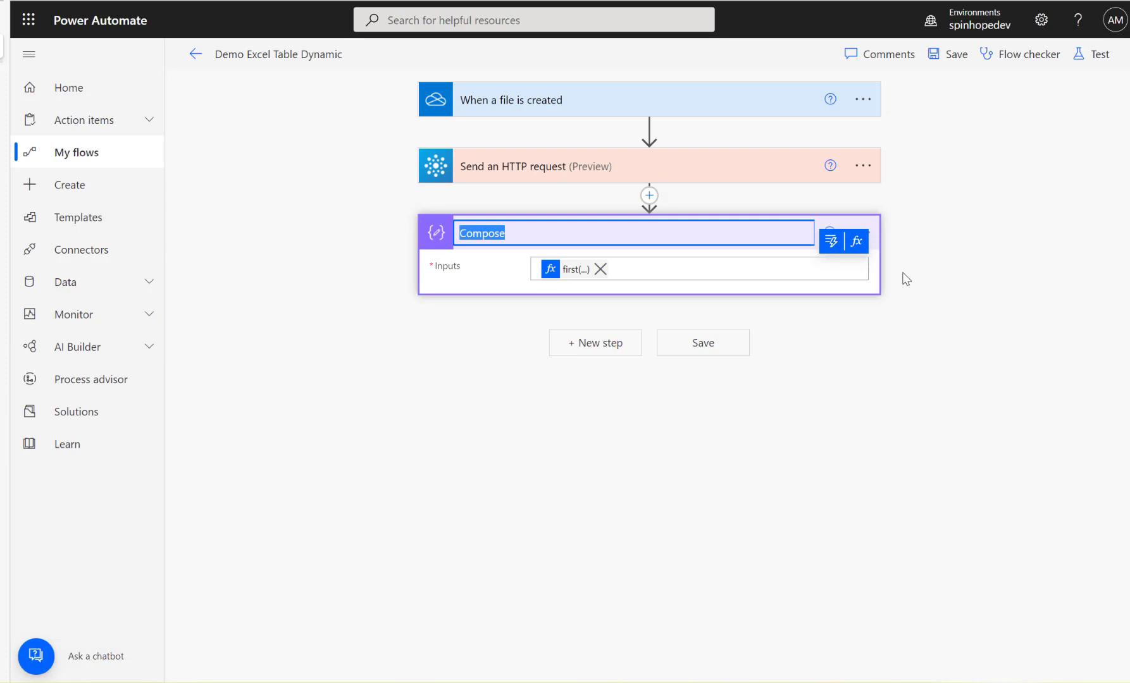
text(Excel Id)
click(468, 351)
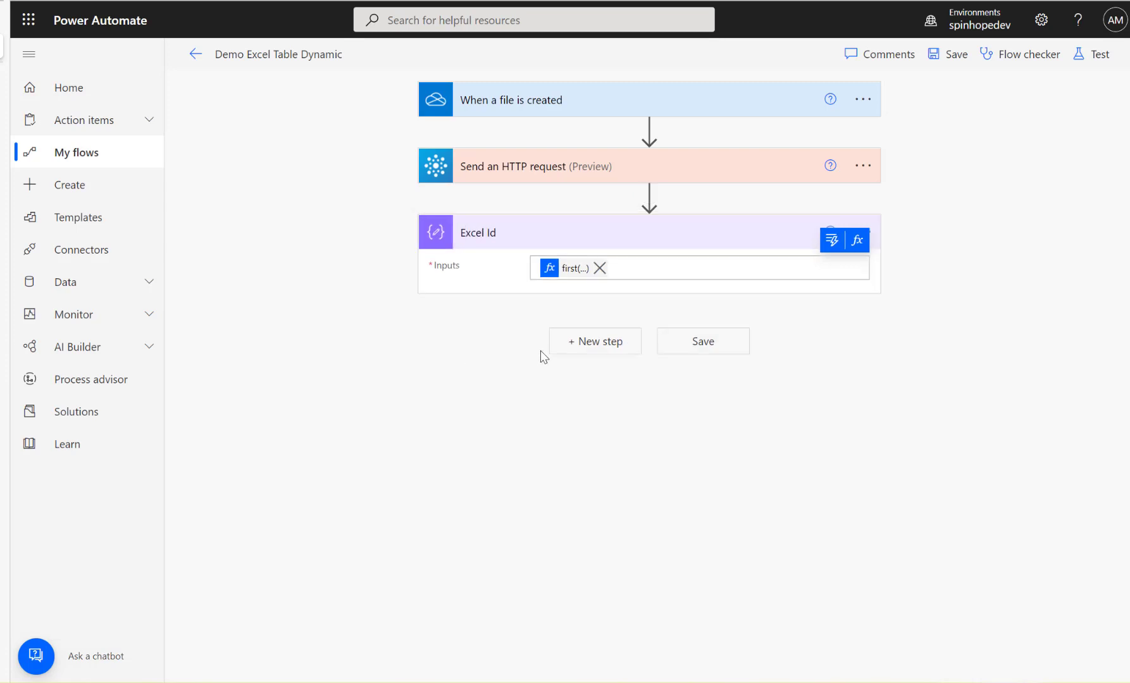
- Add a new Compose action at the end of the flow, after Excel Id
click(587, 348)
text(copose)
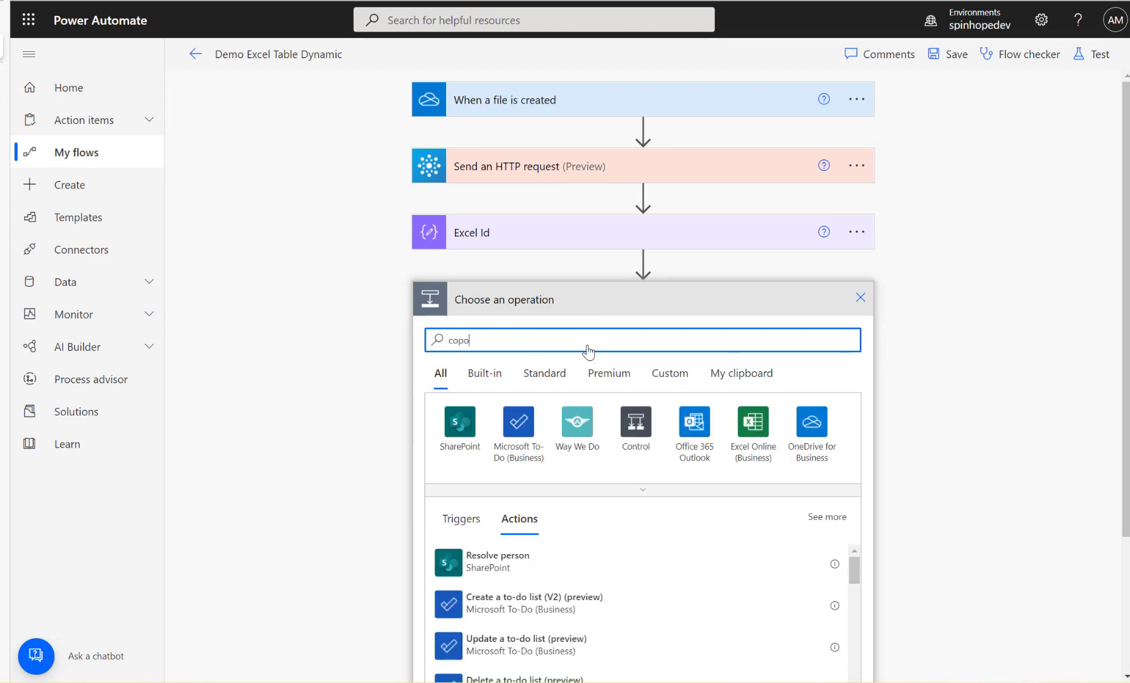
key(BackSpace)
key(BackSpace)
text(mp)
click(488, 569)
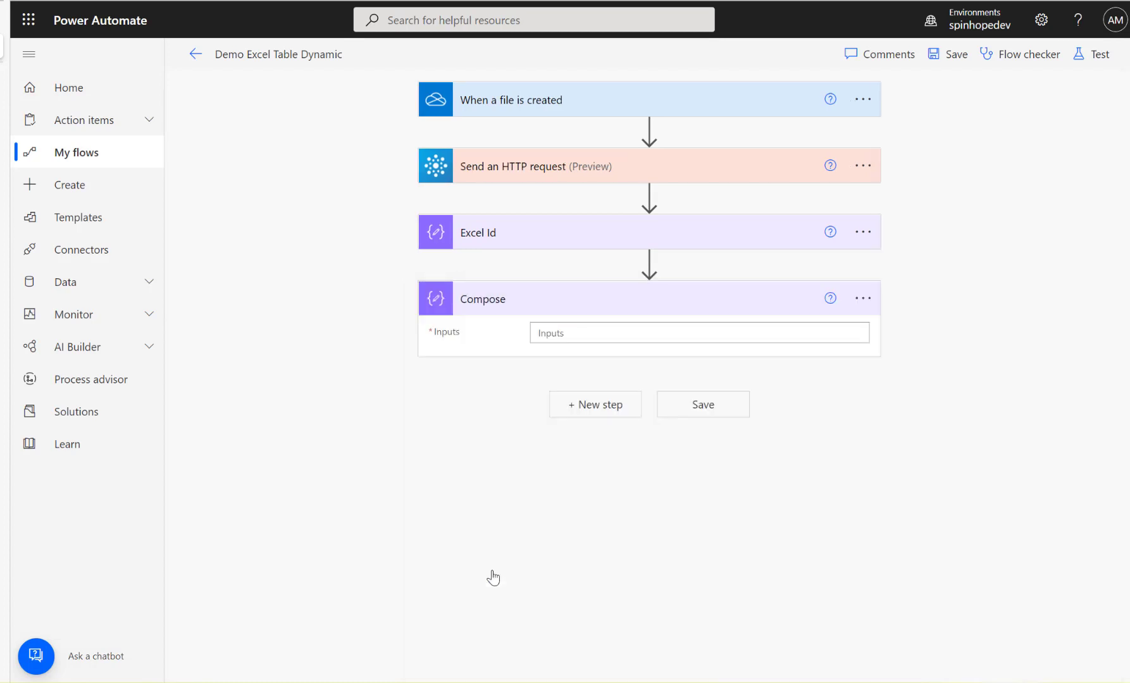
- Reuse the Excel Id expression in the new Compose action's Inputs as @{first(body('Send_an_HTTP_request')?['value'])?['name']}
click(567, 337)
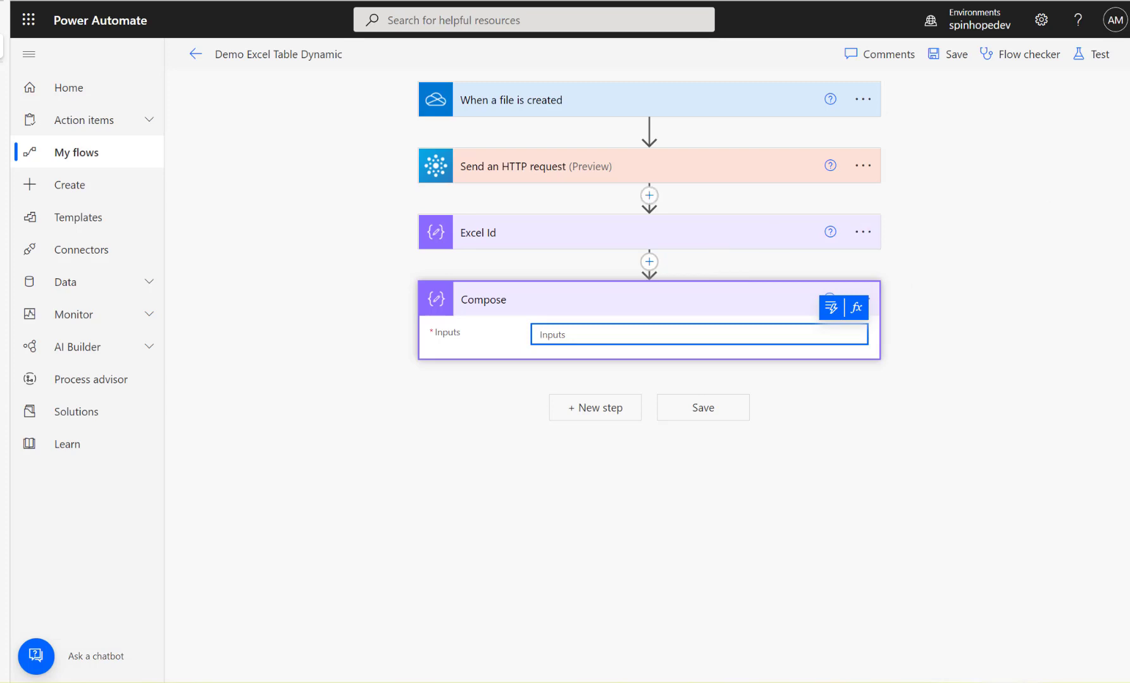
click(512, 242)
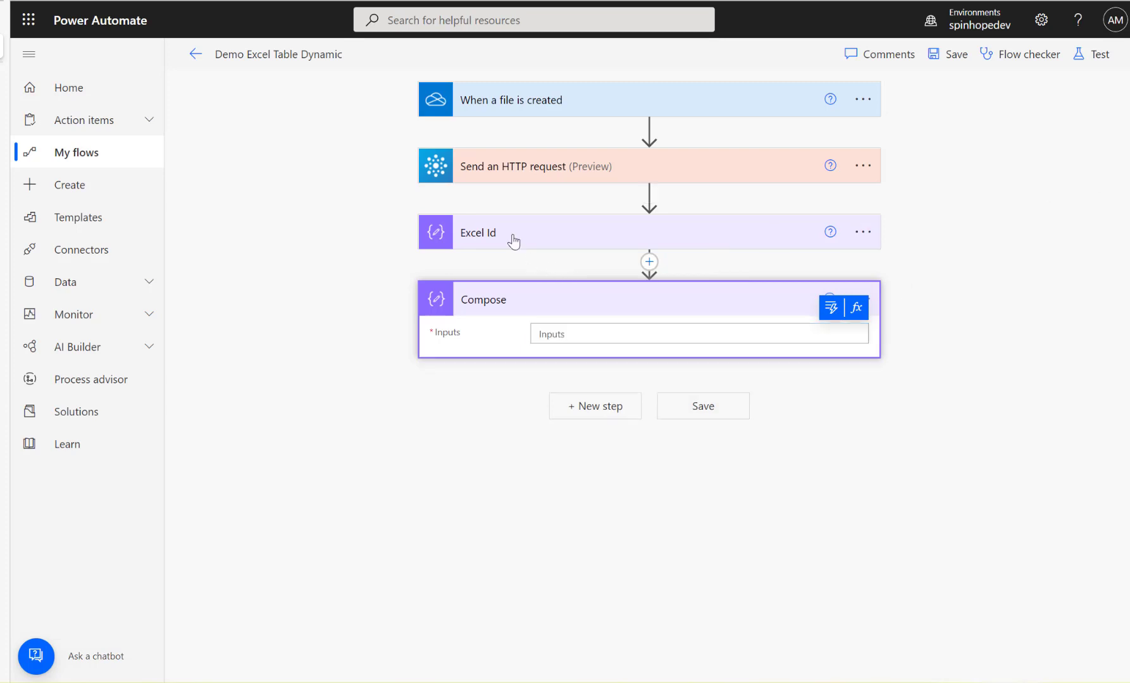
click(607, 271)
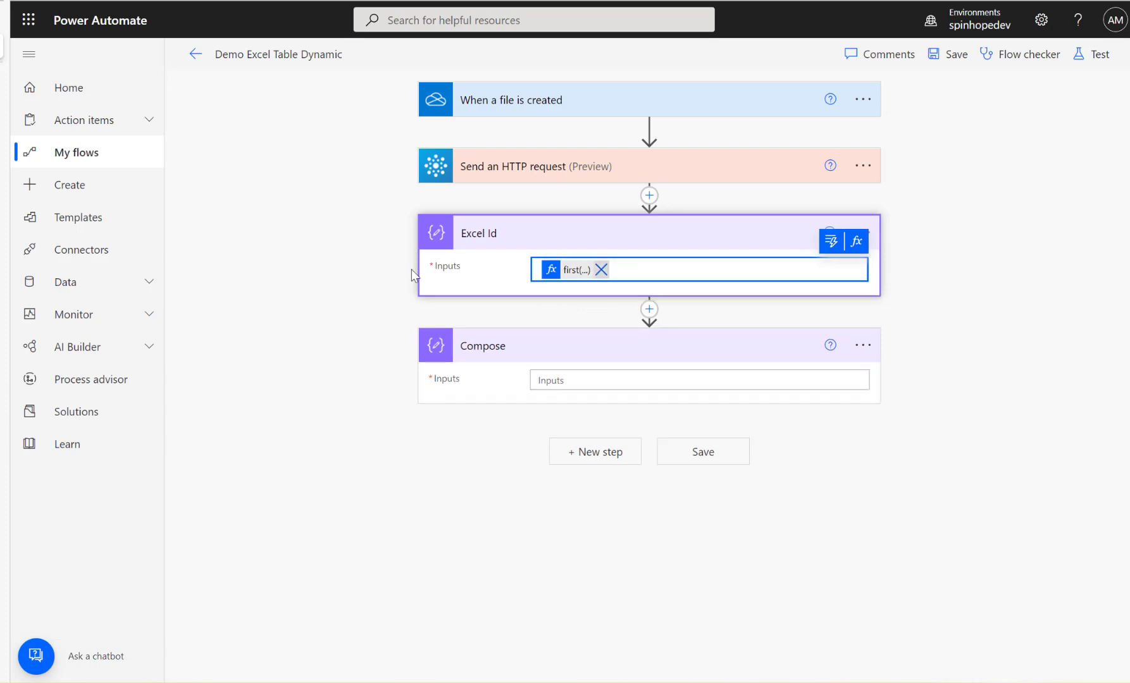
click(708, 378)
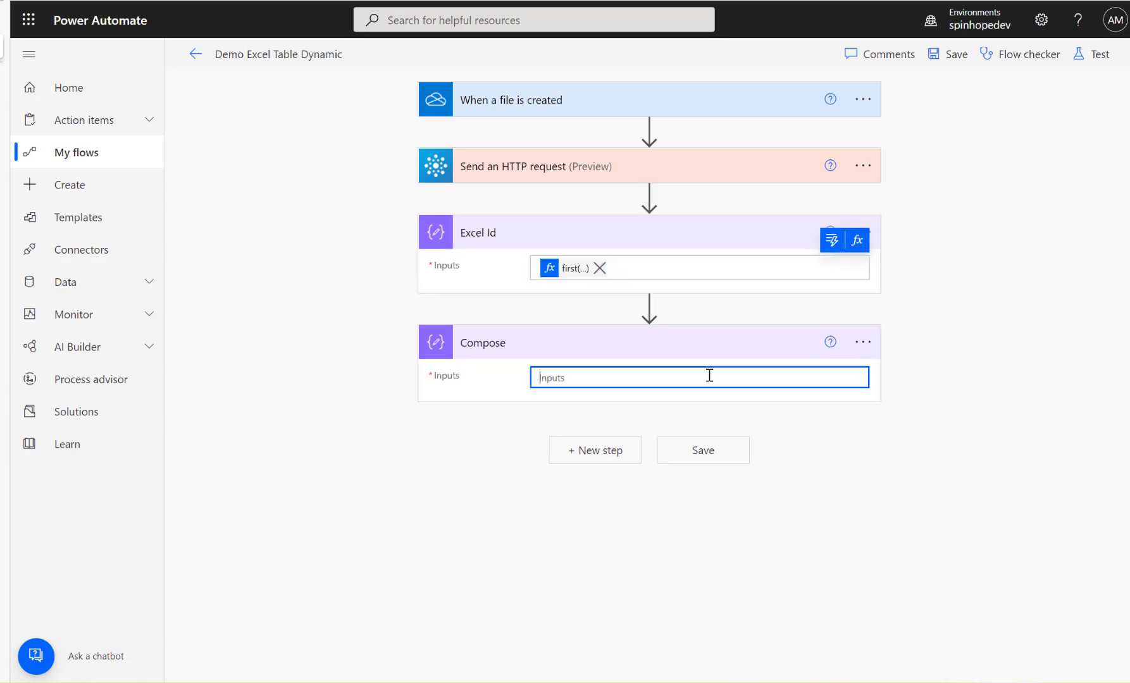
click(858, 353)
text(@{first(body('Send_an_HTTP_request')?['value'])?['id']})
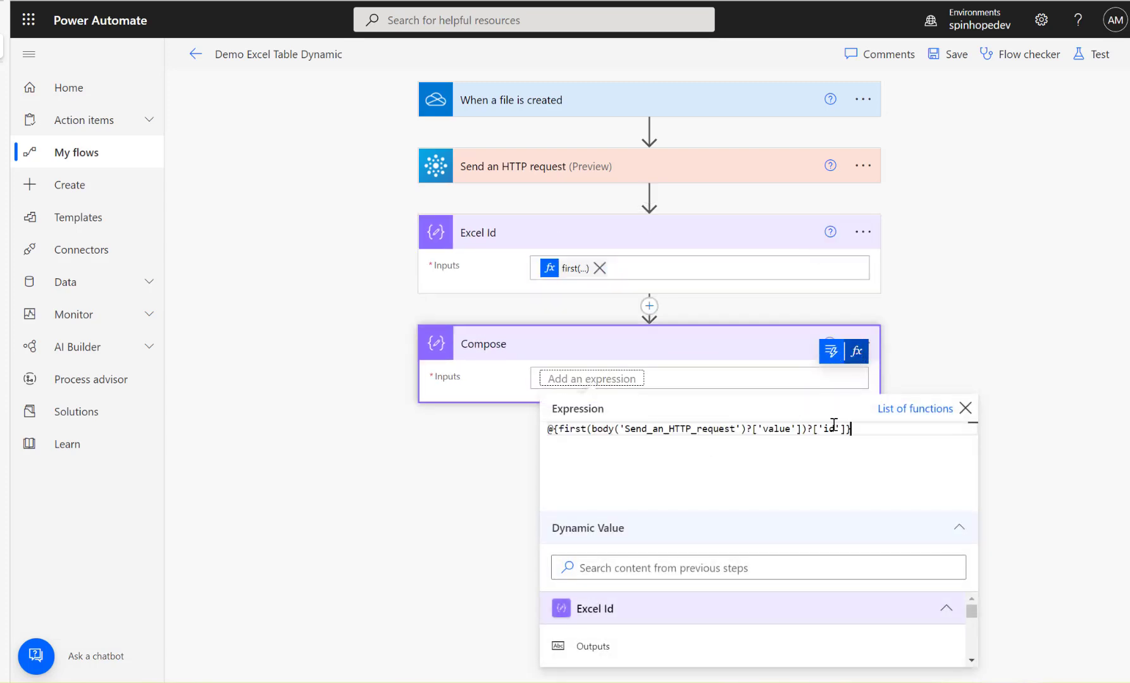
key(BackSpace)
key(BackSpace)
text(name)
click(1018, 317)
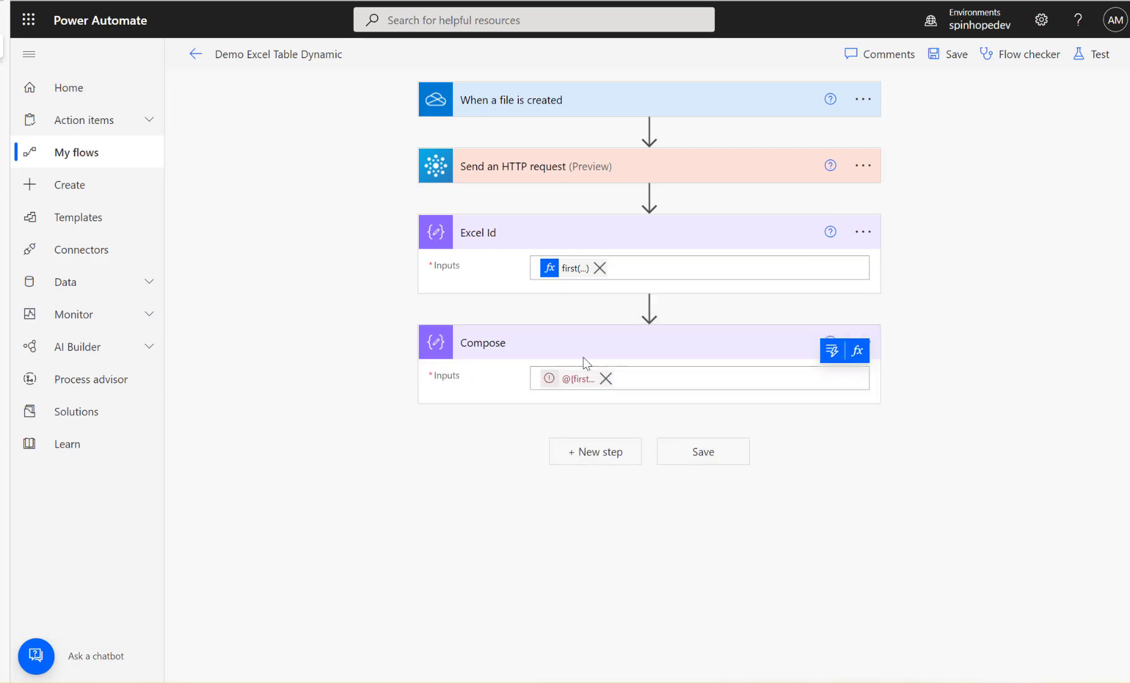
- Replace the new Compose action's Inputs with the expression first(body('Send_an_HTTP_request')?['value'])?['name']
click(605, 378)
click(856, 351)
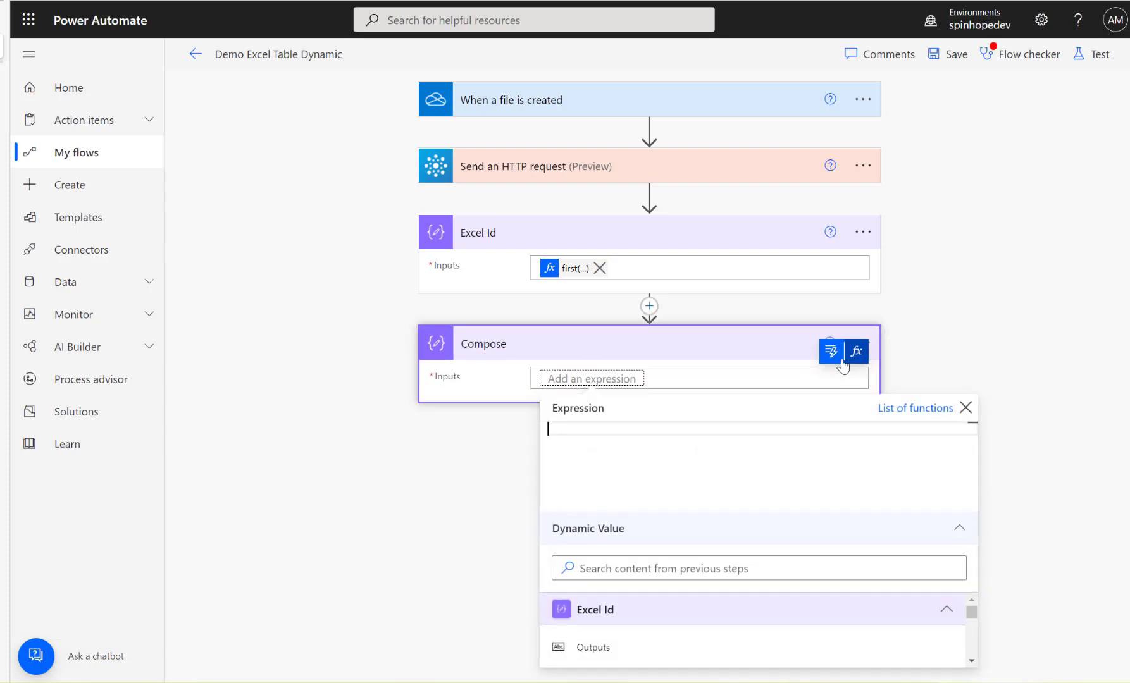
text(@{first(body('Send_an_HTTP_request')?['value'])?['id']})
key(BackSpace)
key(BackSpace)
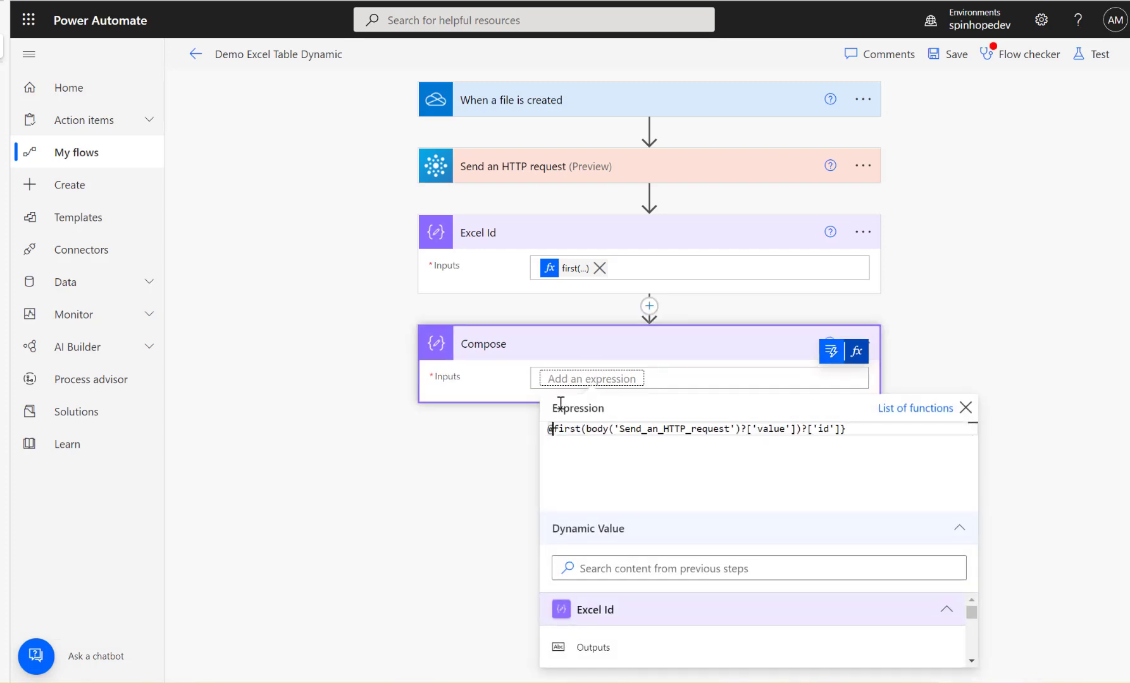
click(853, 426)
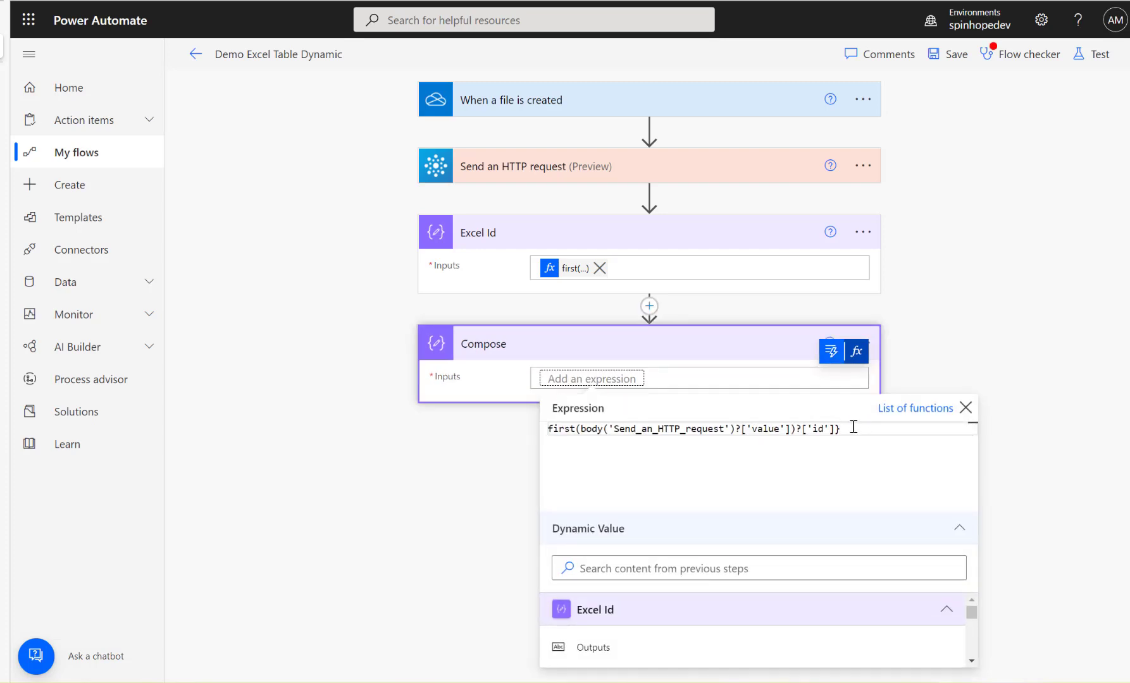
key(Left)
key(shift+Left)
key(shift+Left)
text(name)
key(Return)
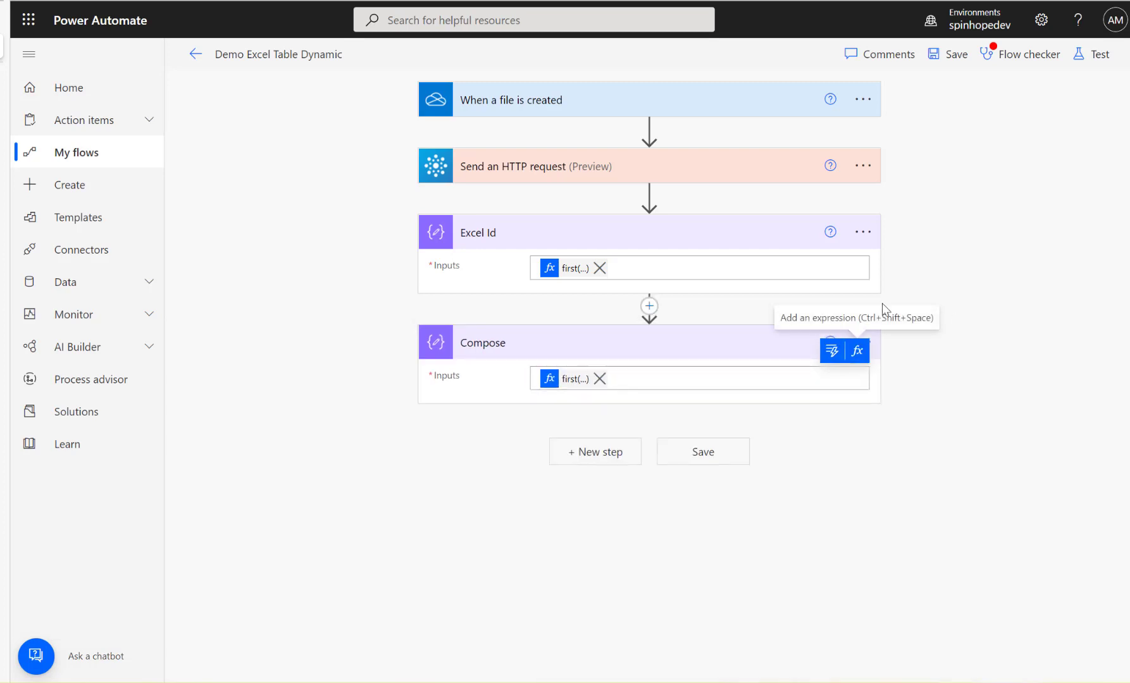
- Rename the last Compose action as Excel File Name
click(868, 342)
click(938, 396)
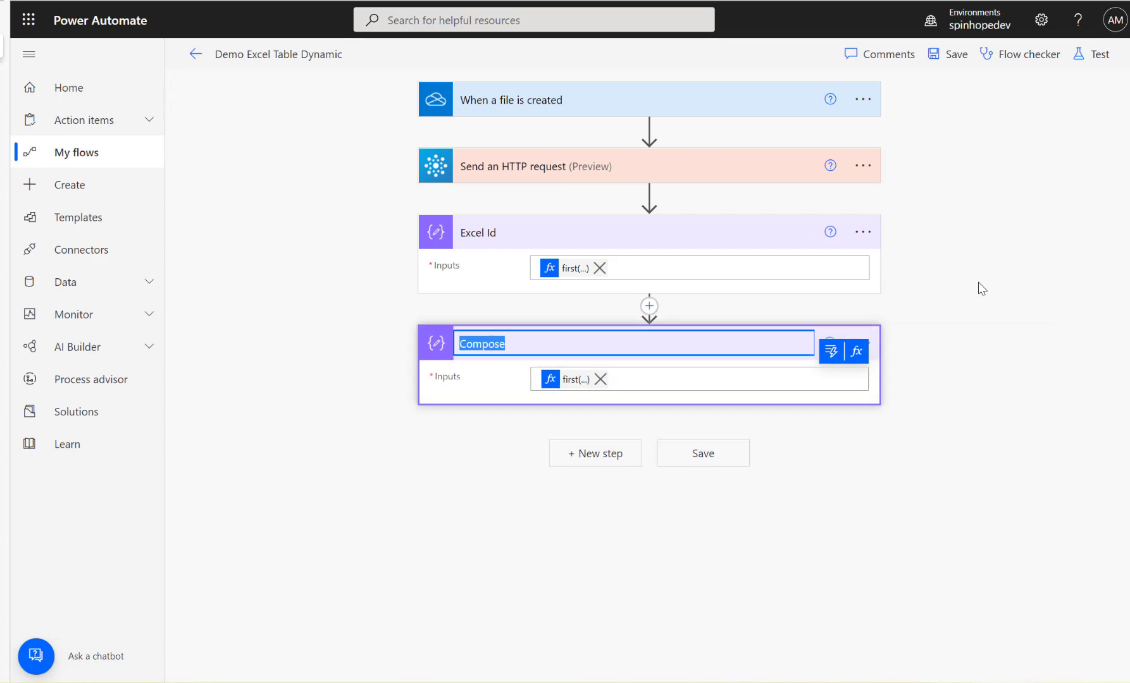
text(Excel File Name)
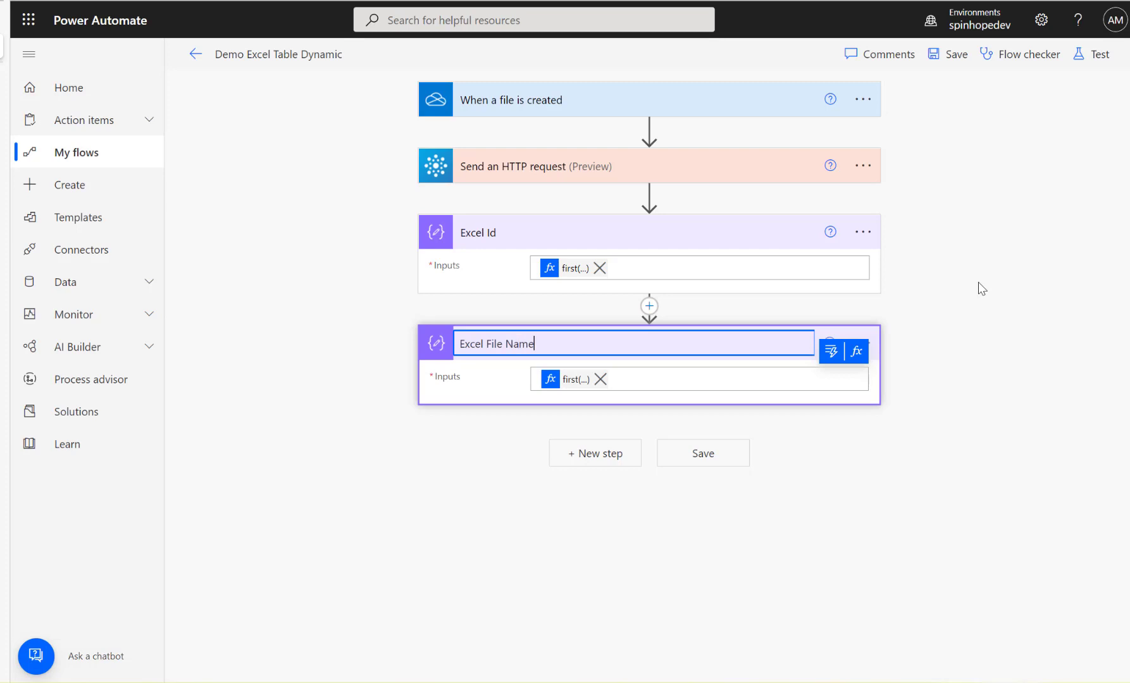
click(1040, 260)
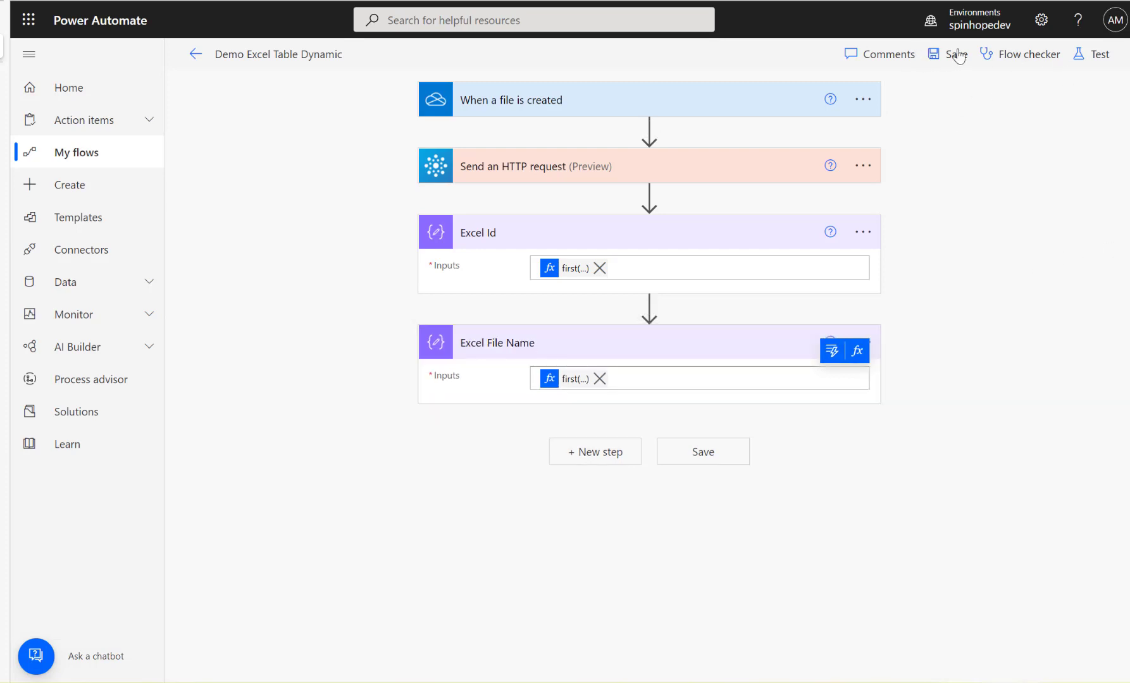
- Save and test the flow automatically with the most recent successful trigger, and inspect the Excel File Name action's output
click(1091, 55)
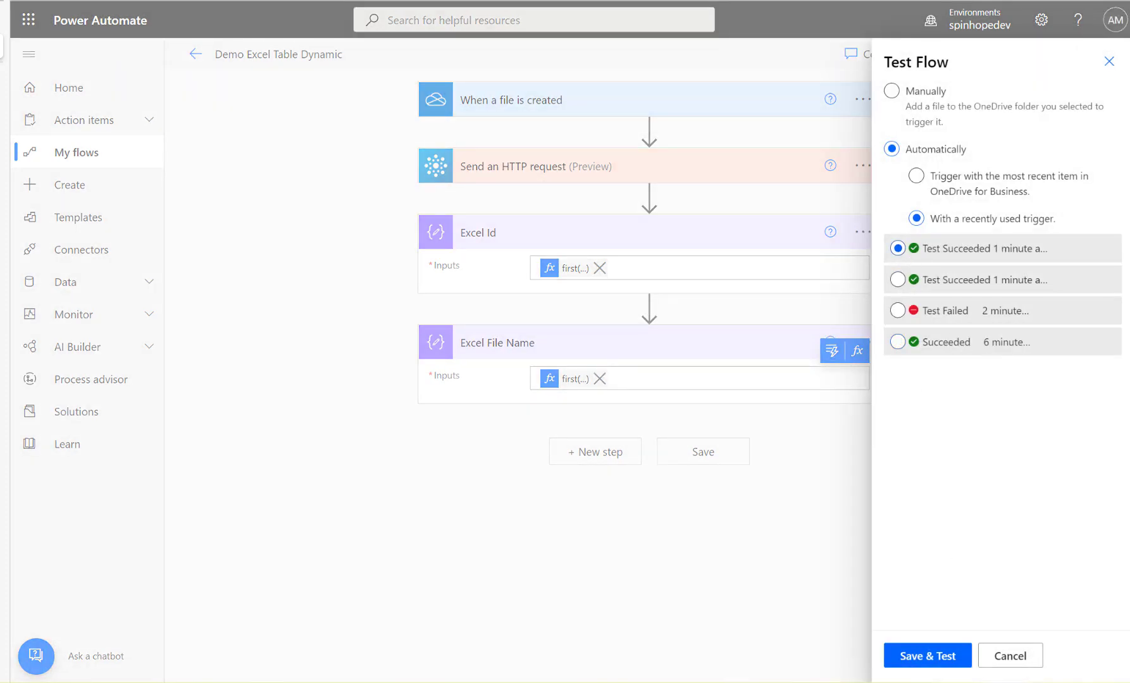
click(921, 667)
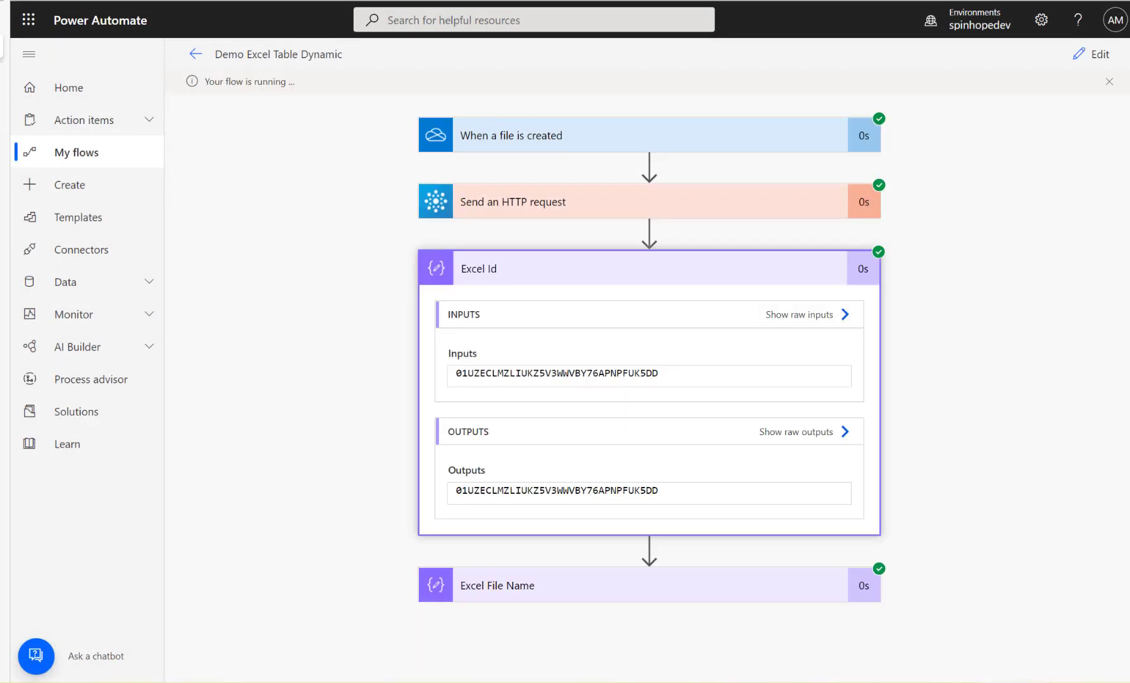
click(561, 582)
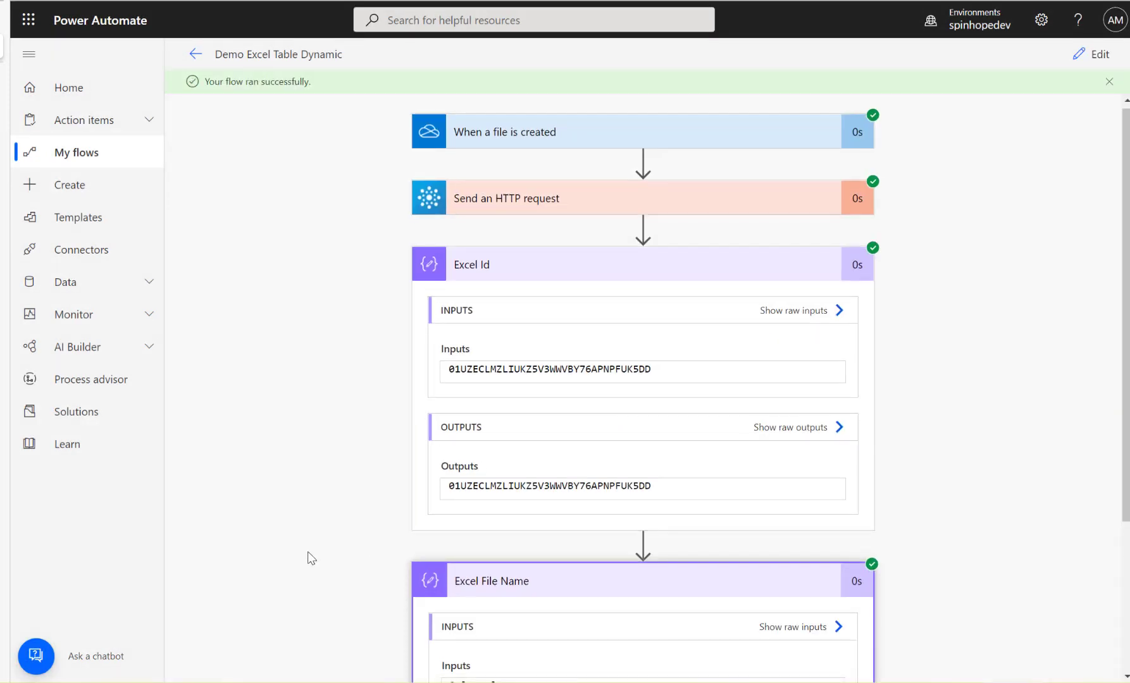
scroll(312, 554, down, 2)
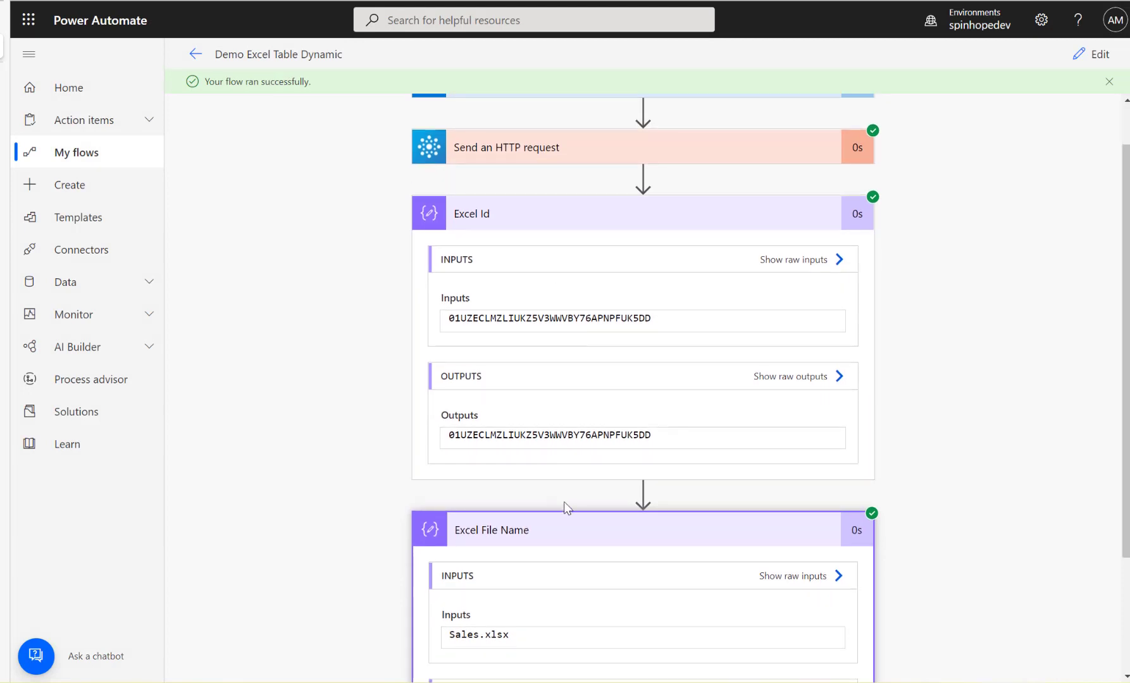
- Reopen the flow for editing and expand the Send an HTTP request action
click(1093, 56)
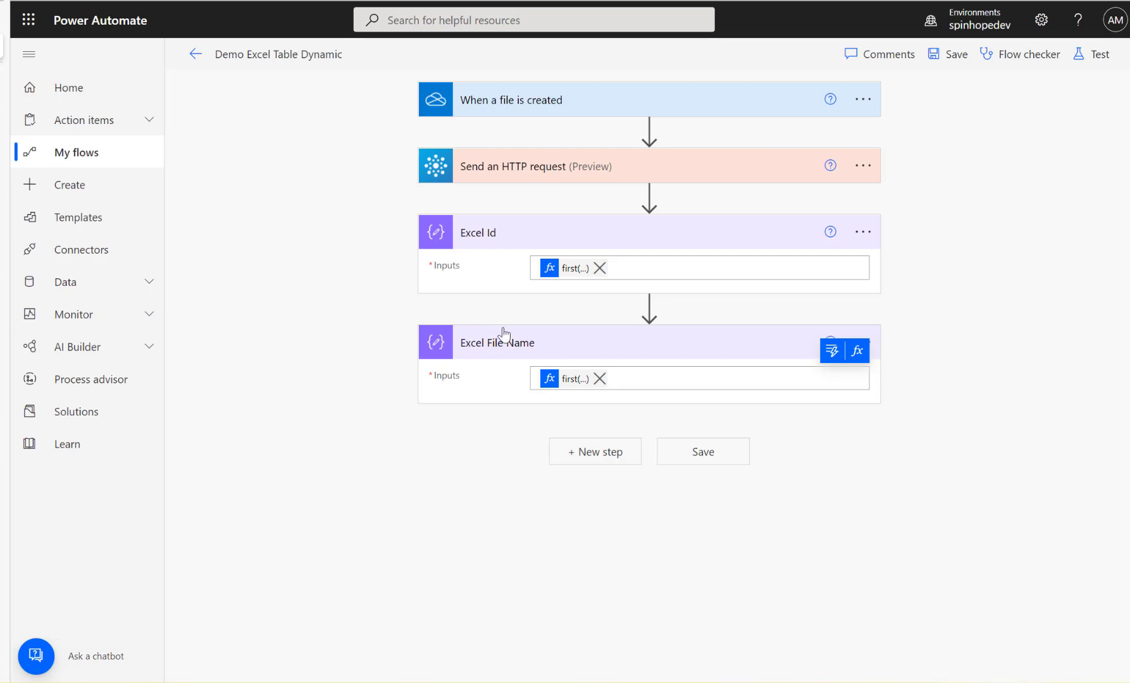
click(863, 166)
click(641, 177)
click(641, 177)
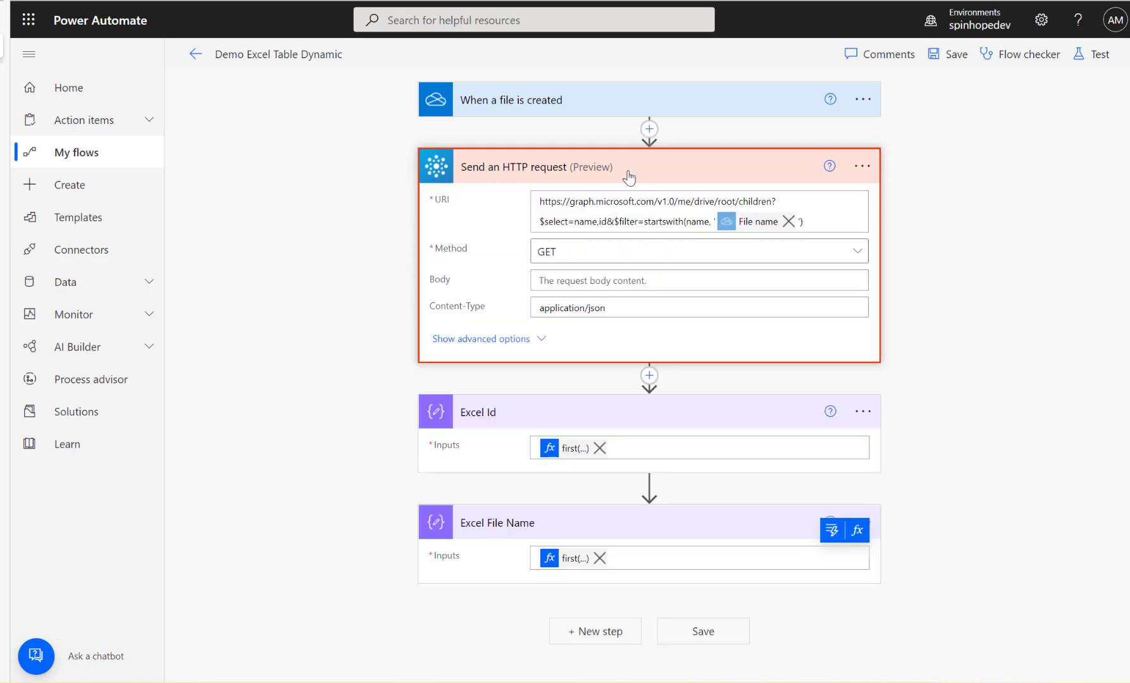
click(862, 166)
click(926, 192)
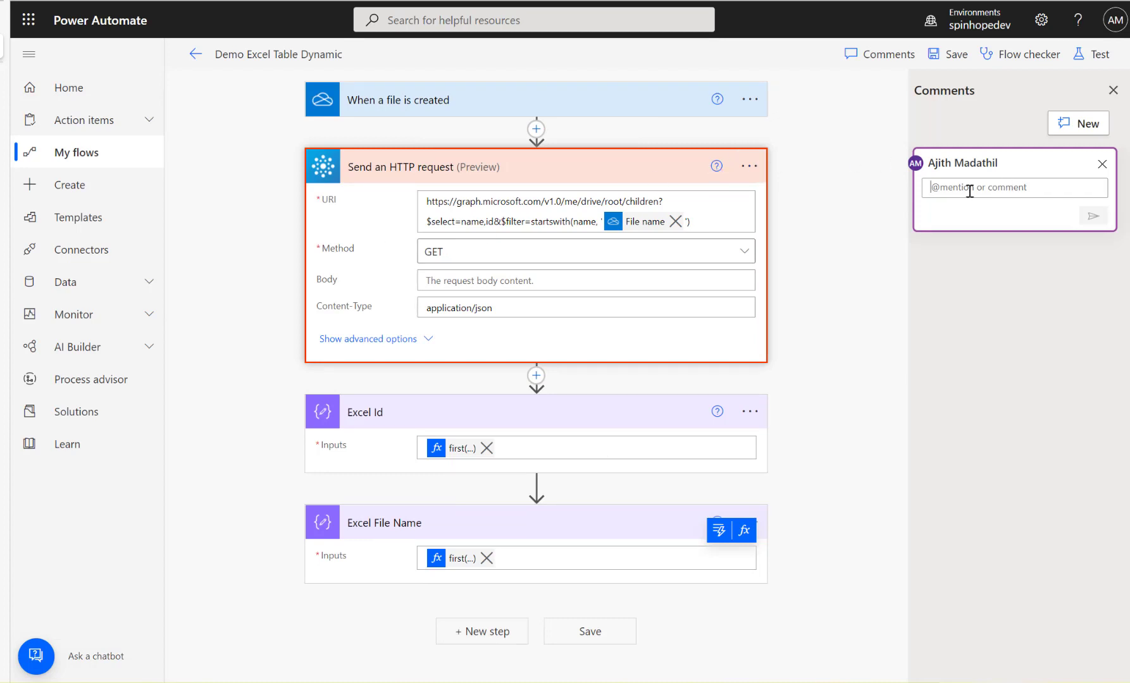
click(749, 166)
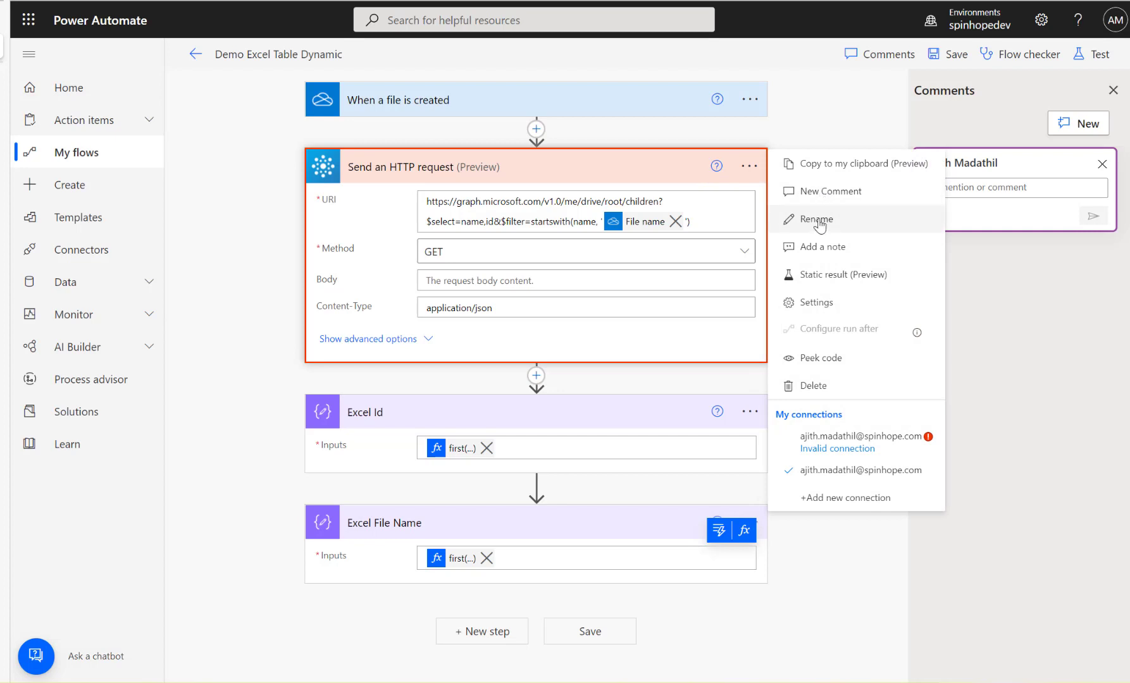
click(815, 192)
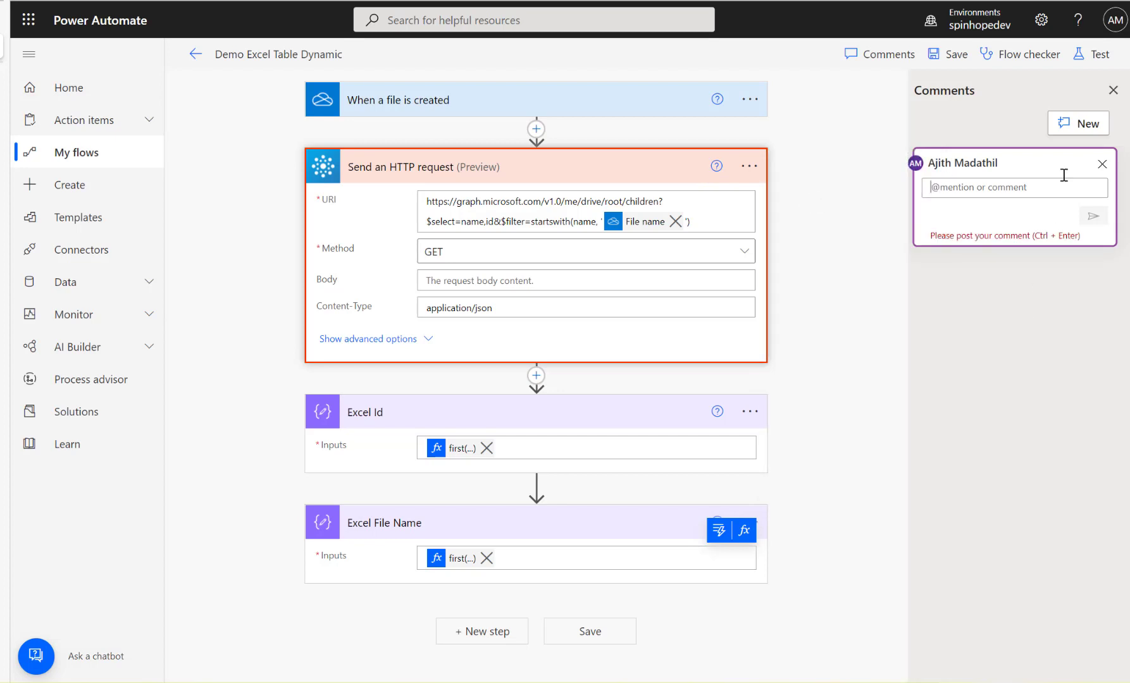
click(1102, 164)
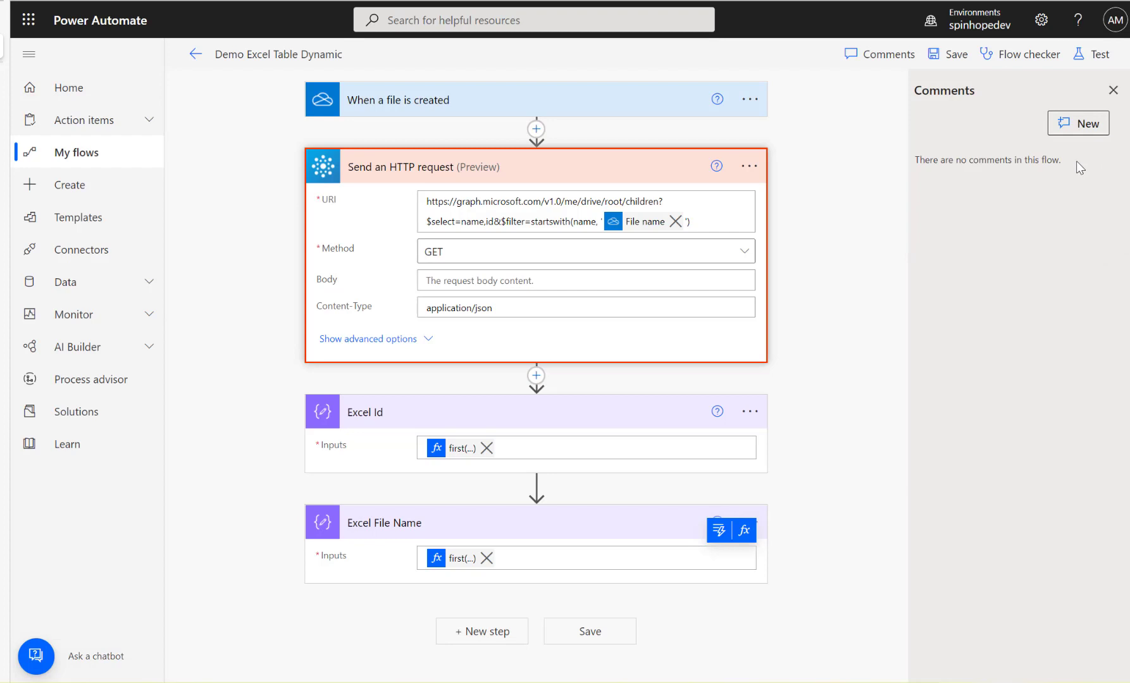
- Add the note "Get Excel Id and Filename" to the Send an HTTP request action
click(747, 168)
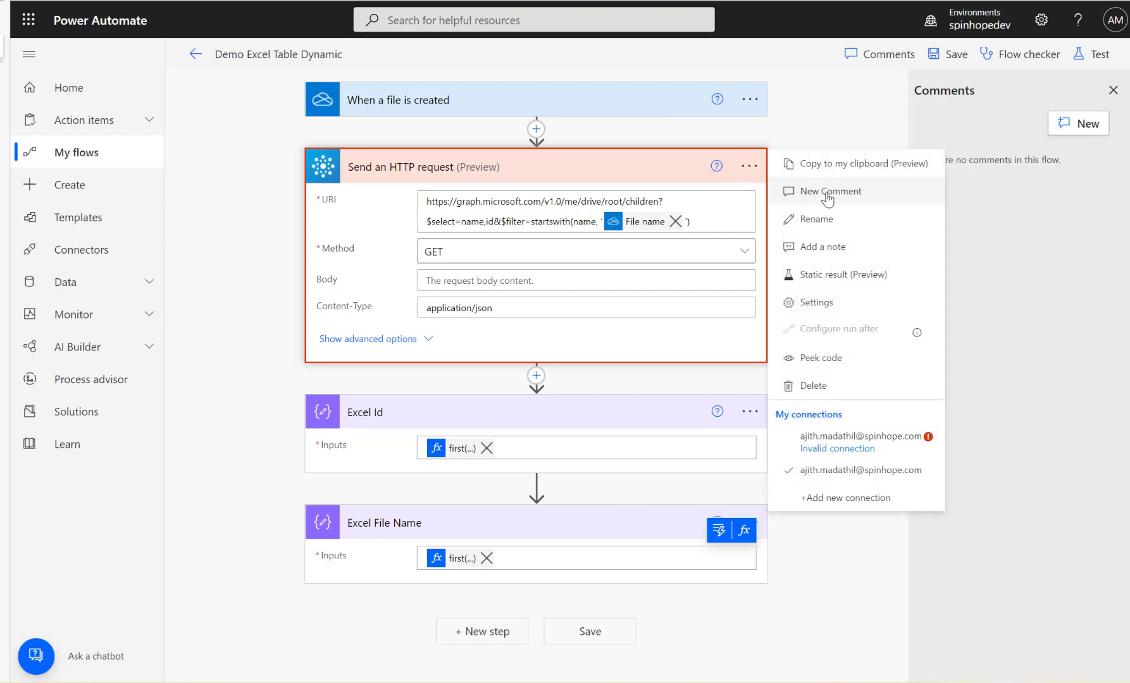
click(815, 246)
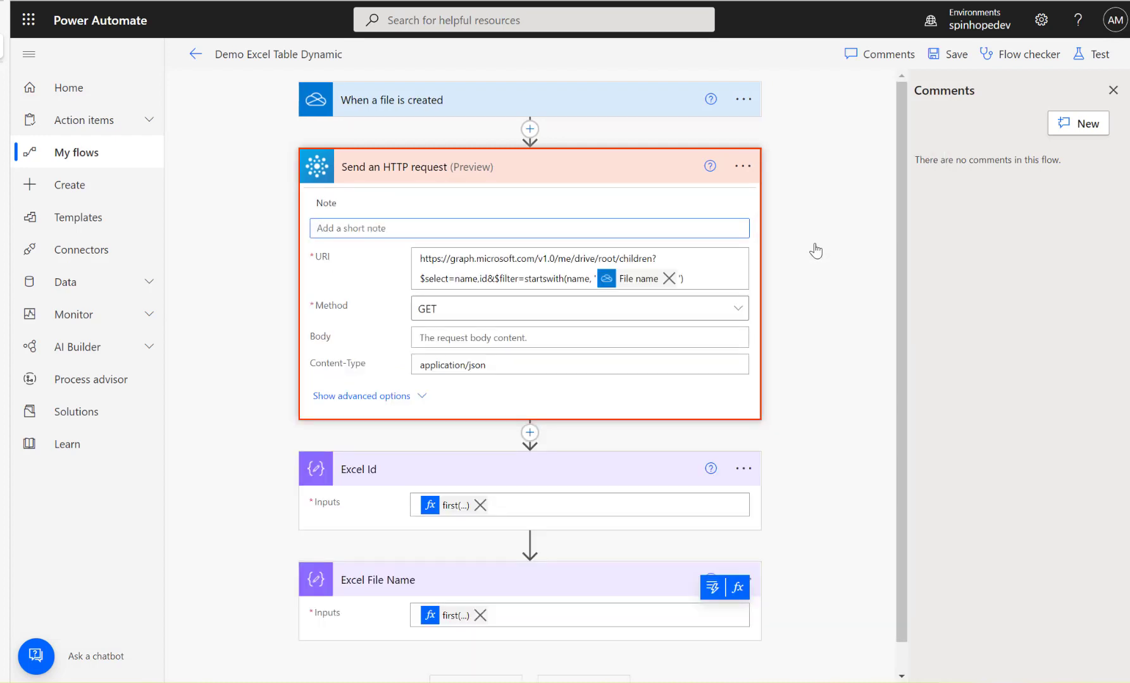
text(Get Excel Id and Filename)
click(843, 333)
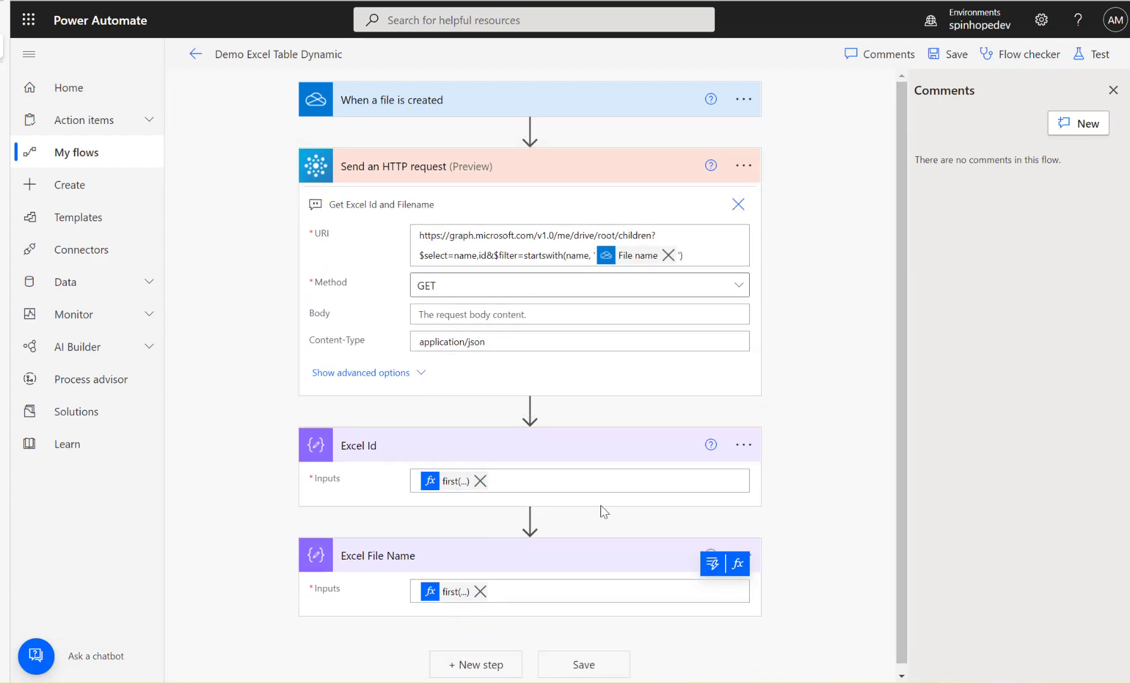
- Close the comments and copy the Send an HTTP request action to the flow clipboard
click(745, 168)
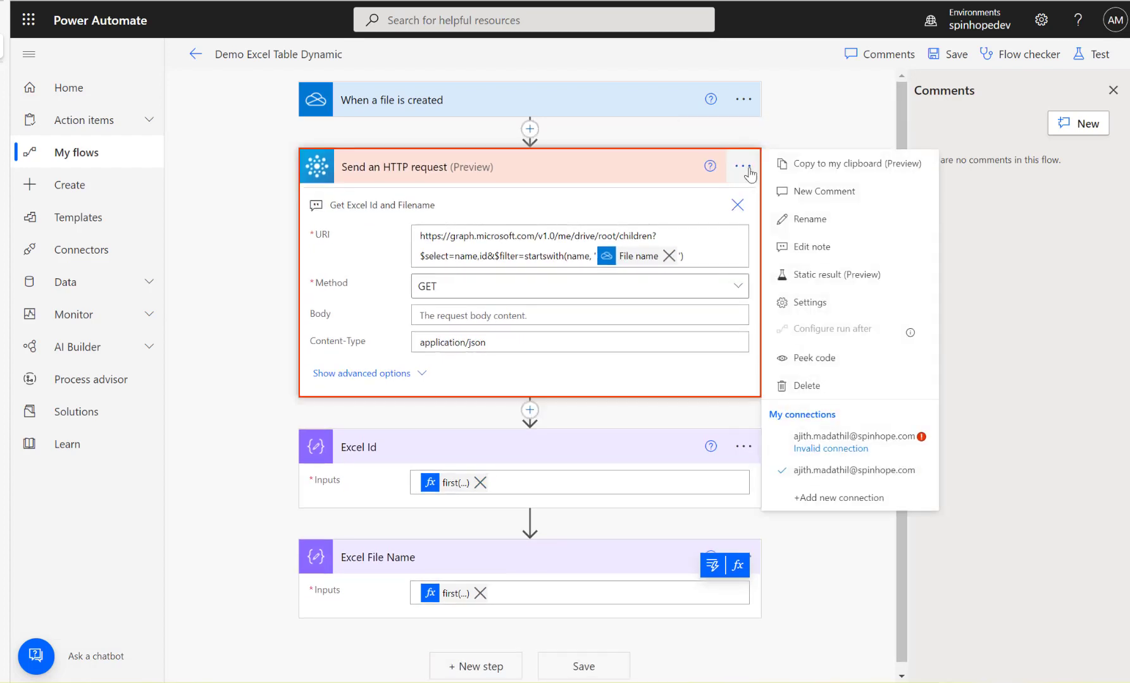
click(1113, 90)
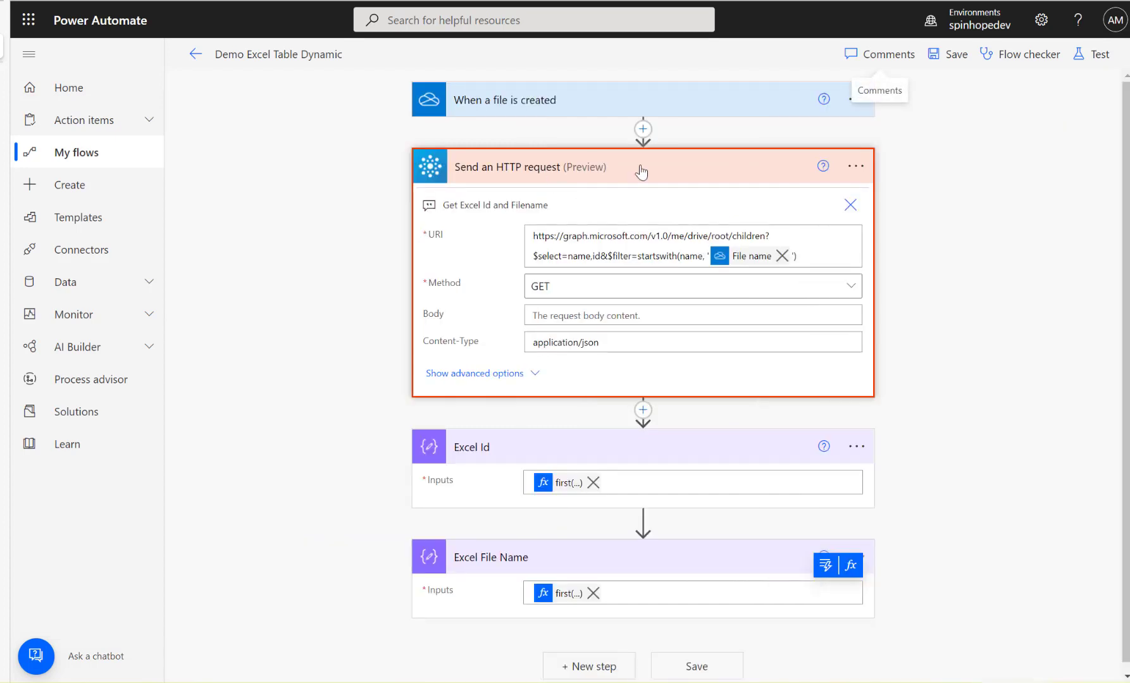
click(849, 168)
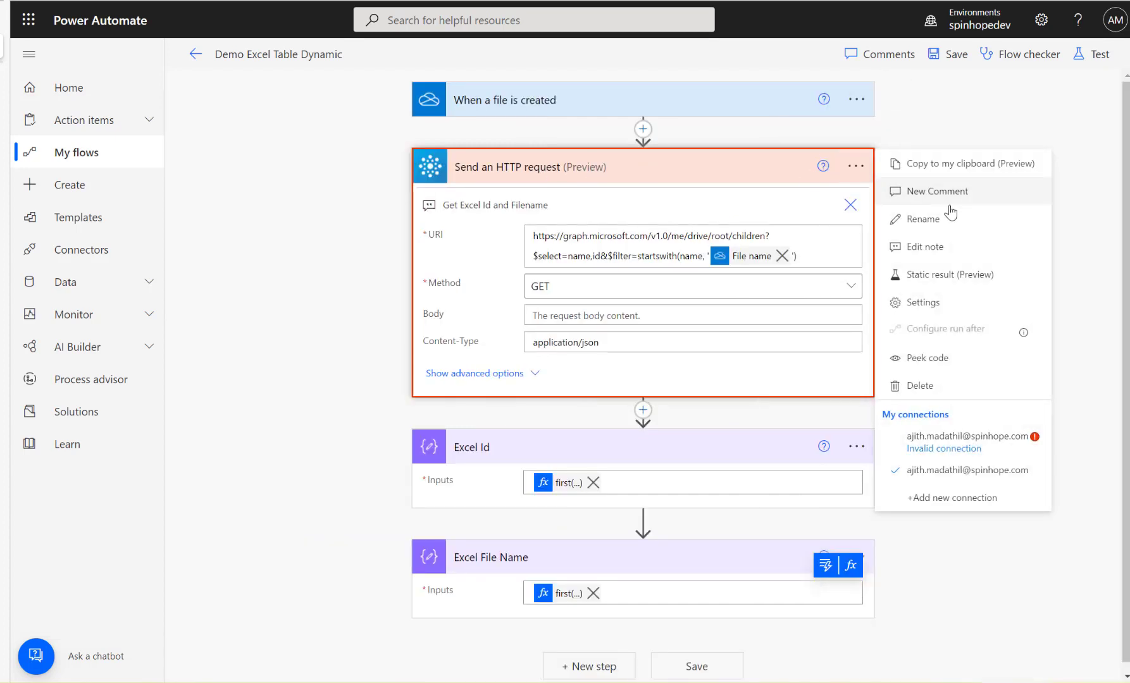
click(934, 169)
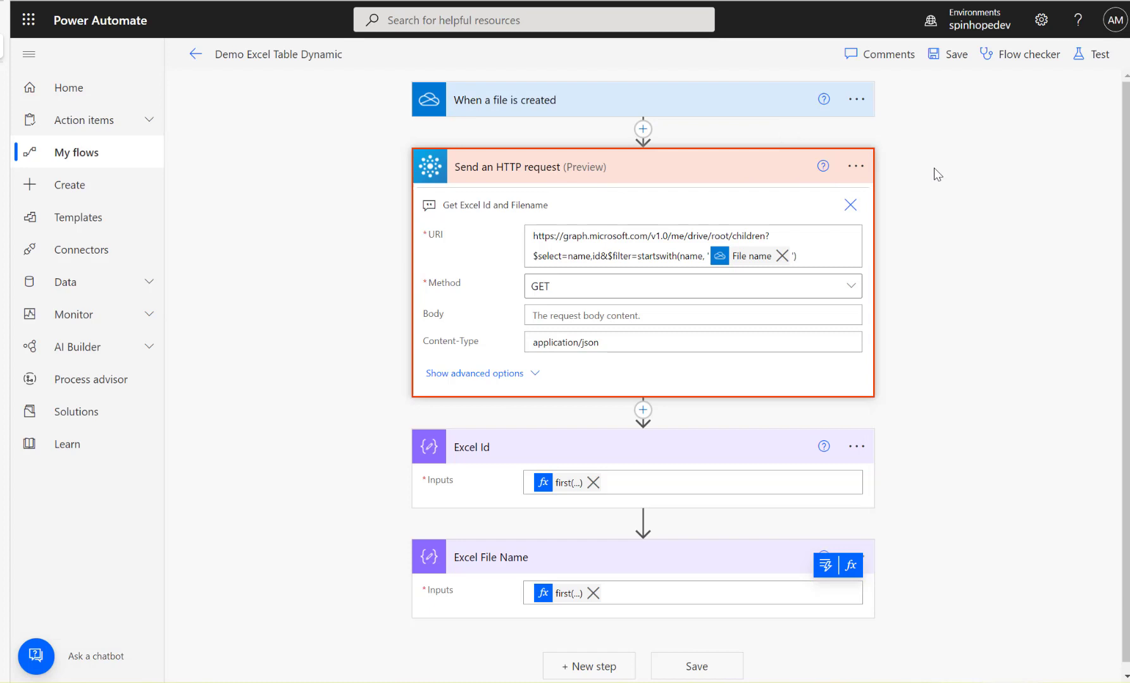
- Collapse the existing actions, add the copied Send an HTTP request action after Excel File Name, and expand it
click(590, 169)
click(581, 236)
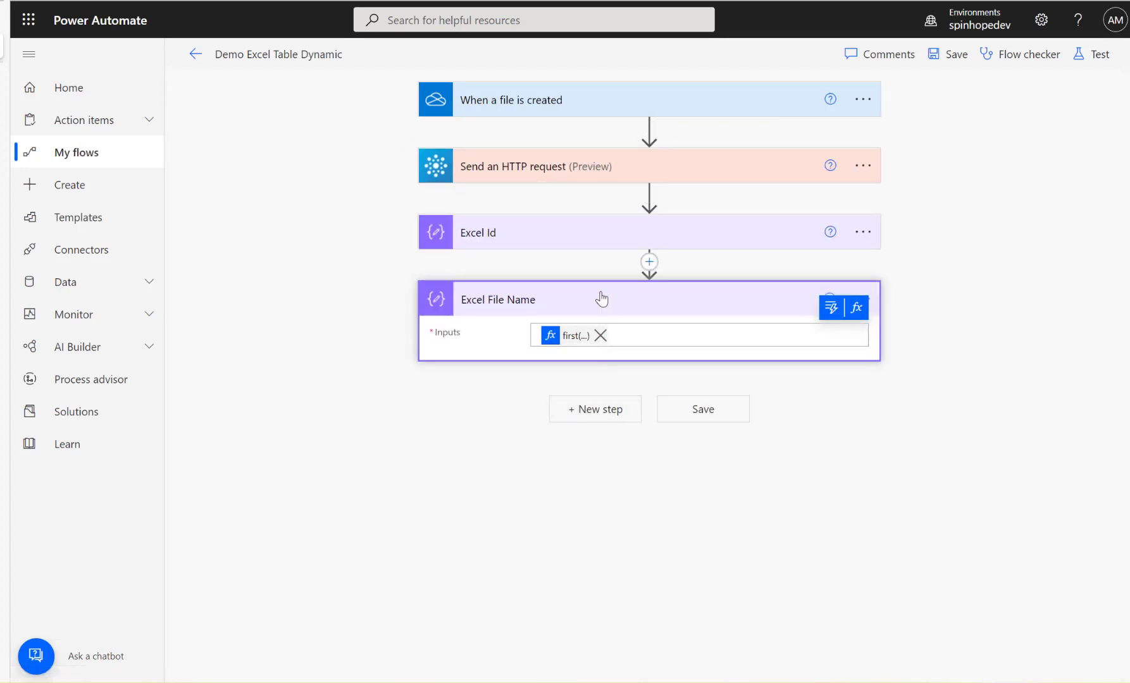
click(601, 299)
click(593, 363)
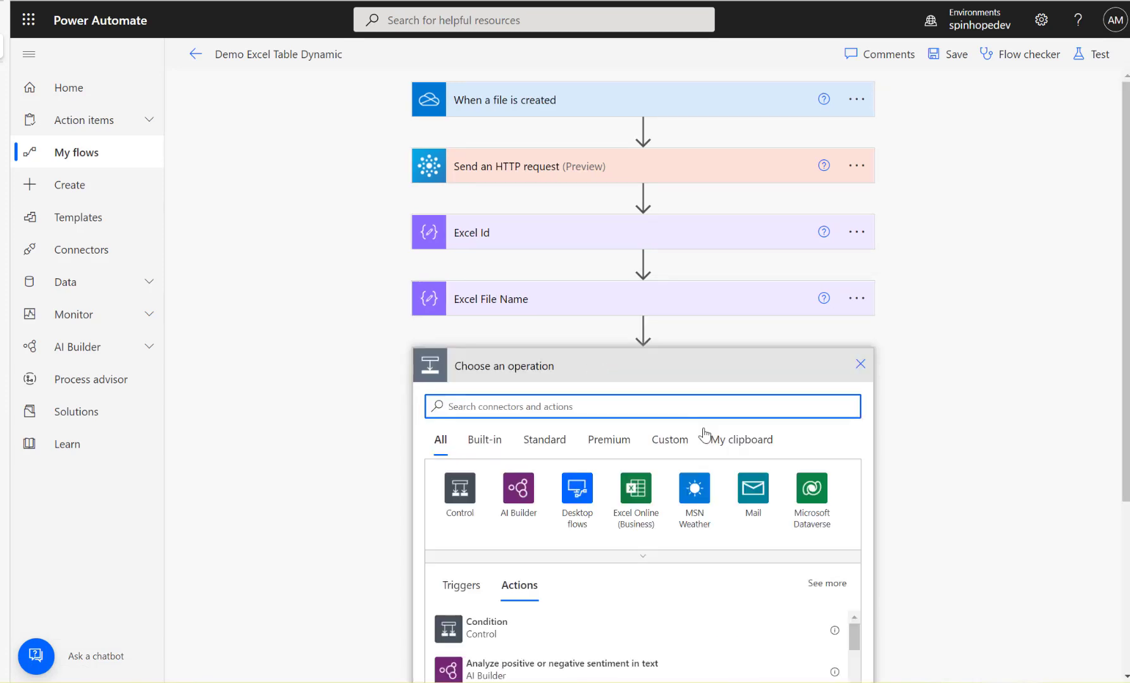
click(762, 445)
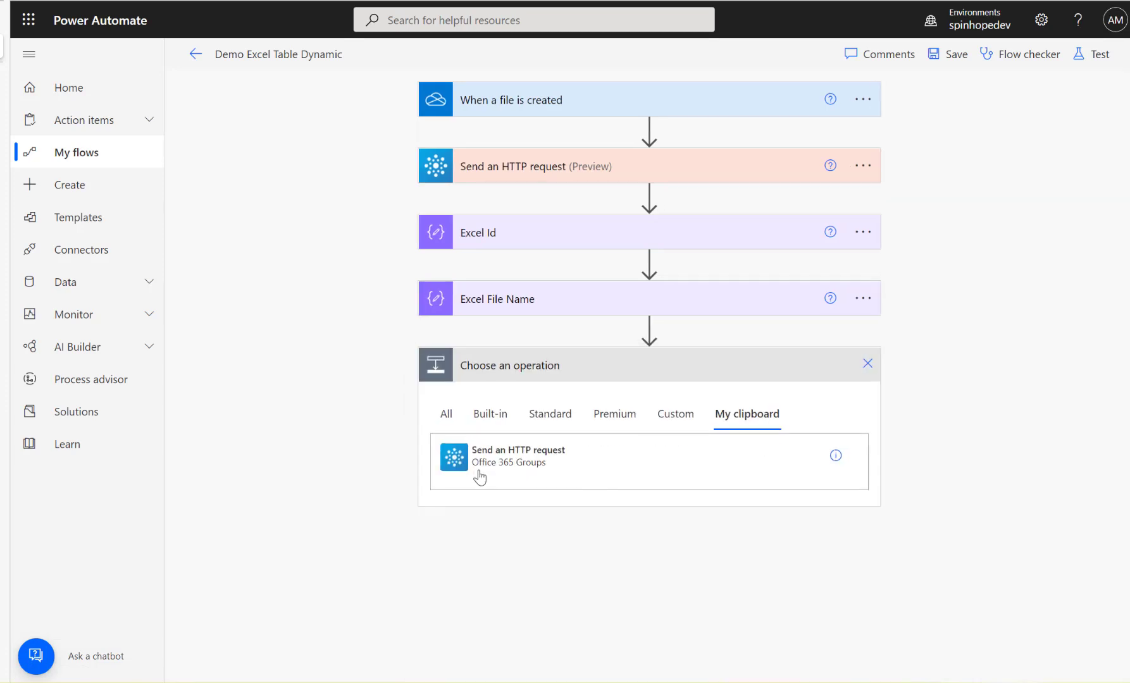
click(530, 465)
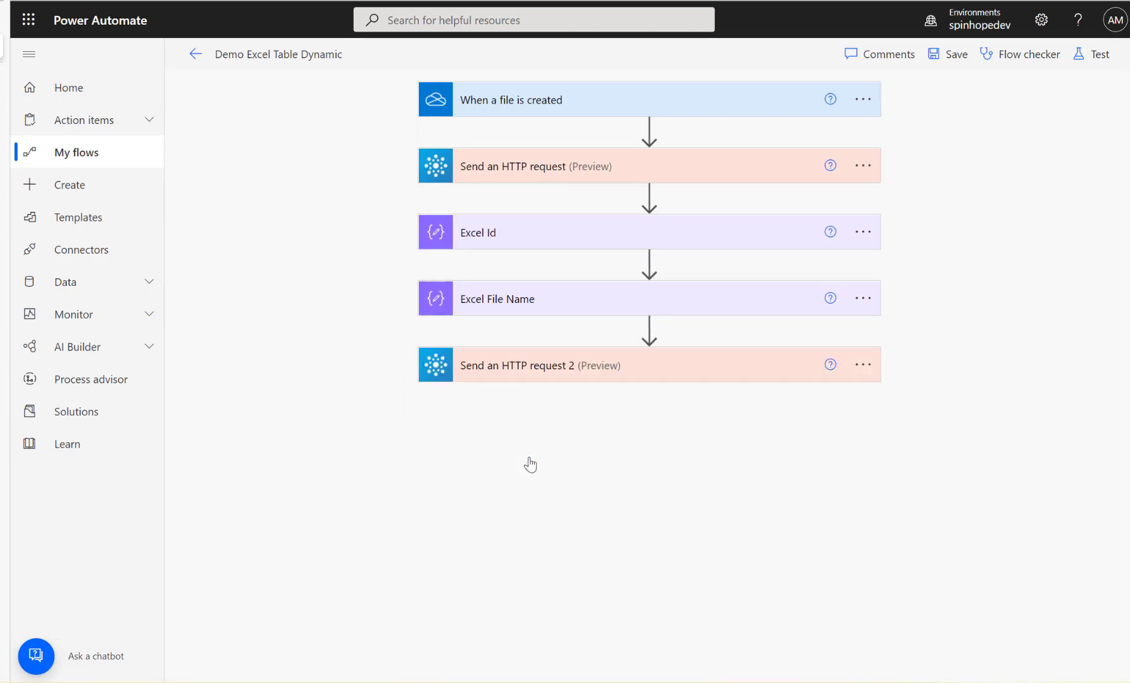
click(577, 373)
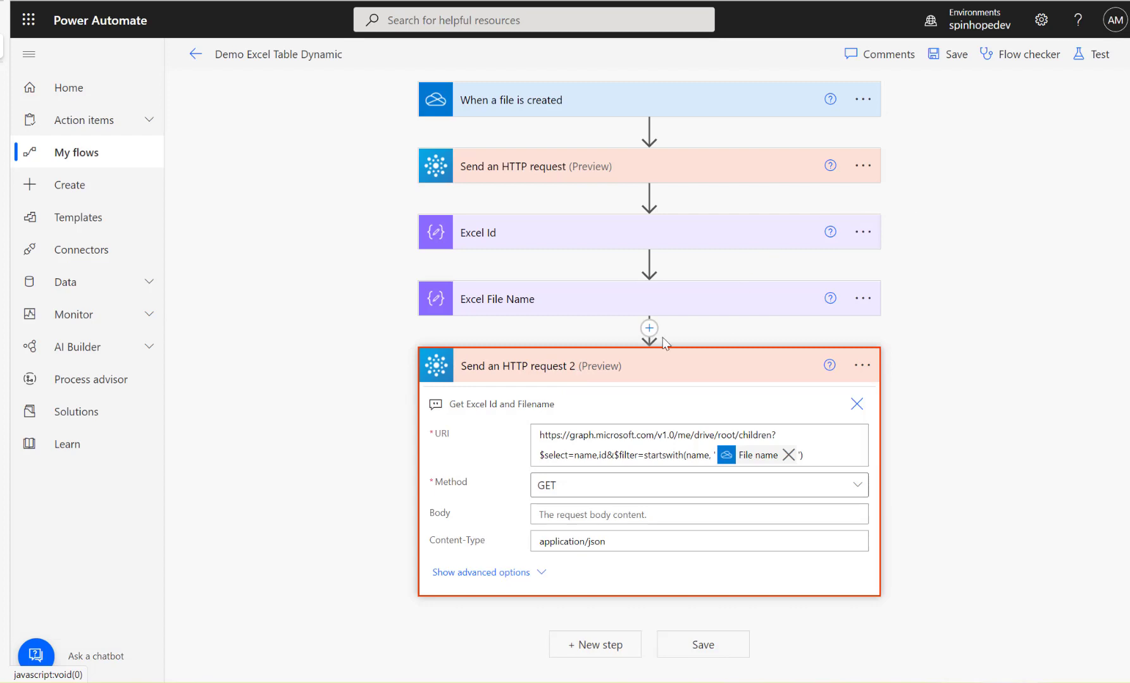
click(855, 406)
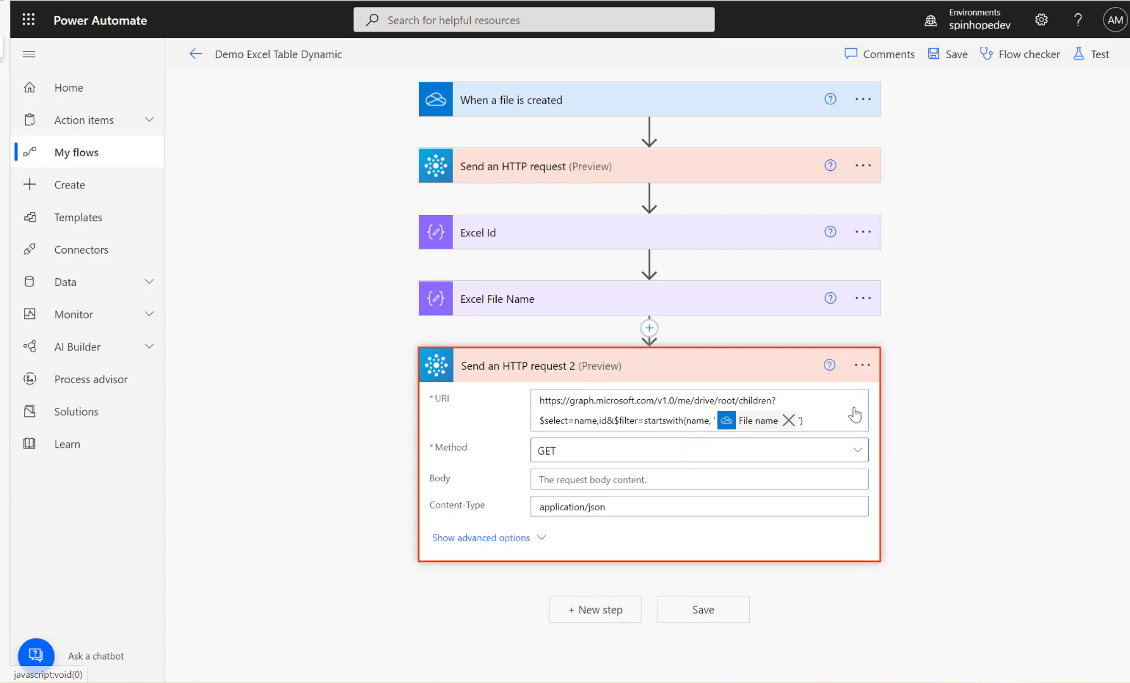
click(862, 365)
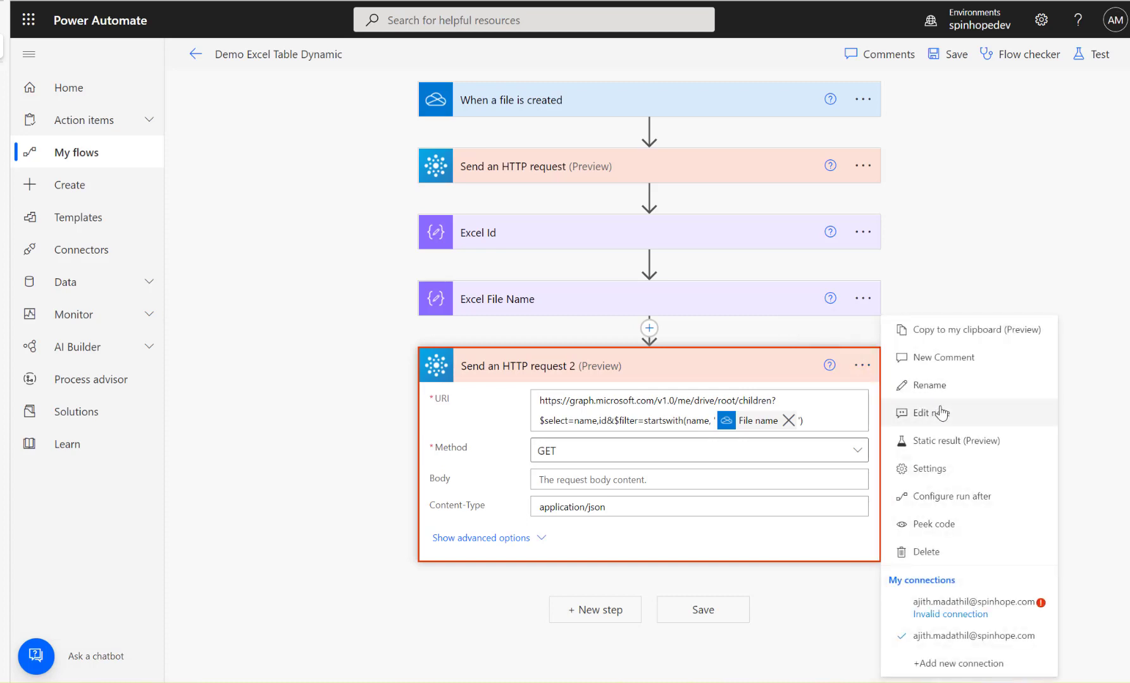
click(936, 358)
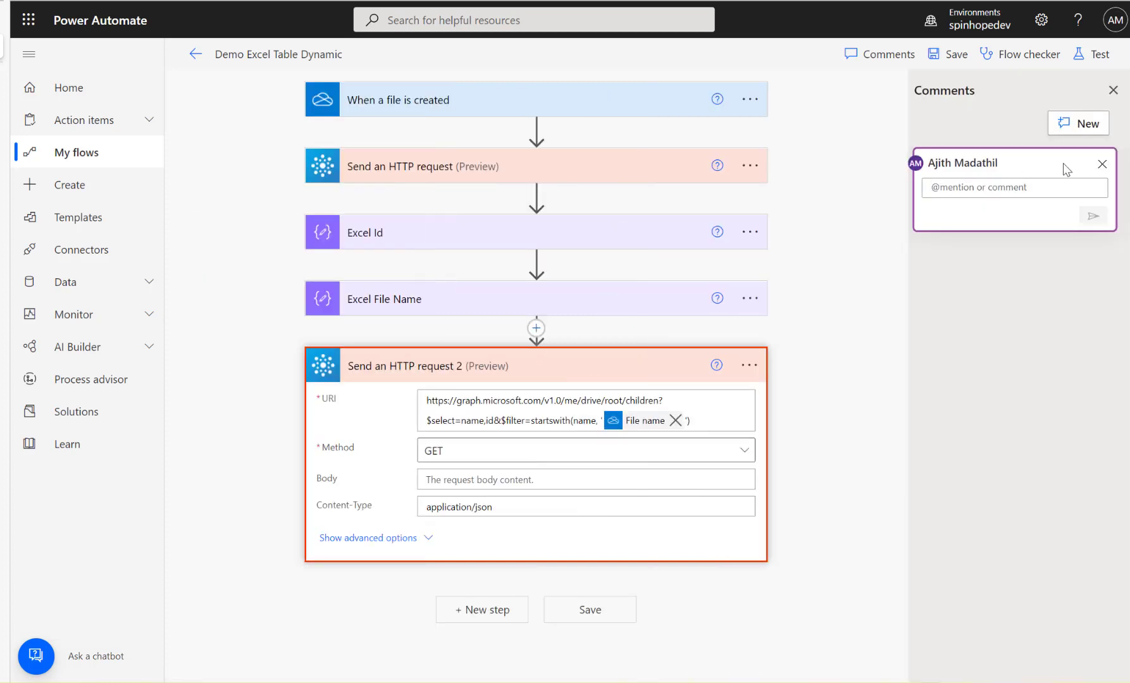
click(1112, 90)
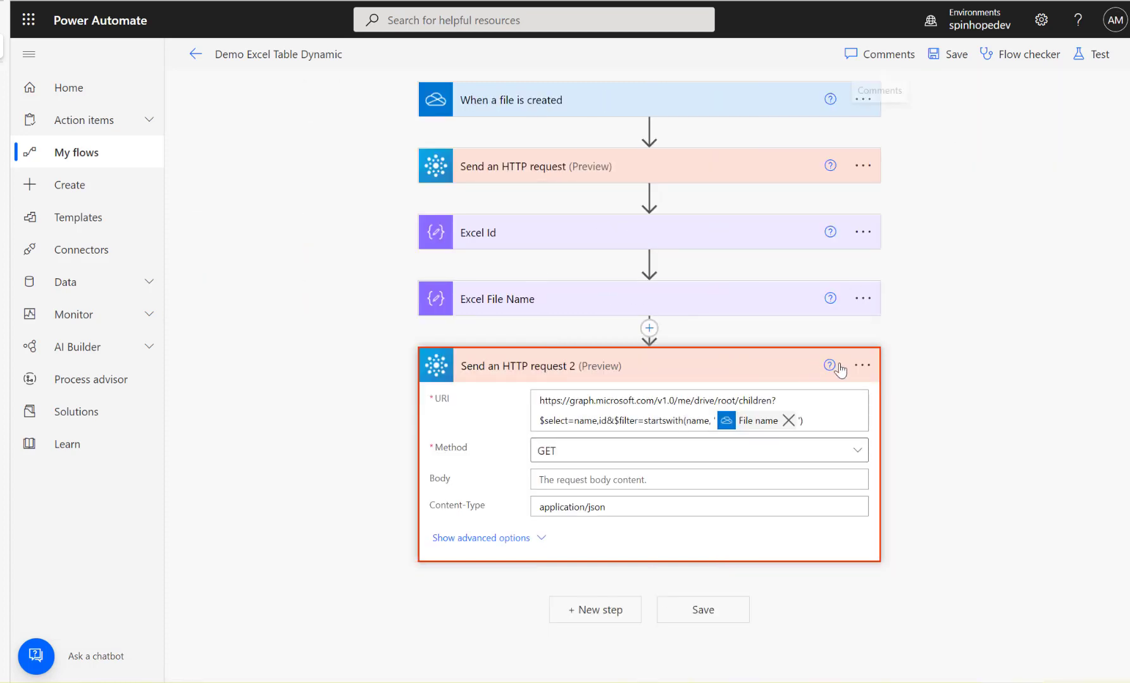
- Replace the note on the Send an HTTP request 2 action with "Get Excel Used Range"
click(861, 365)
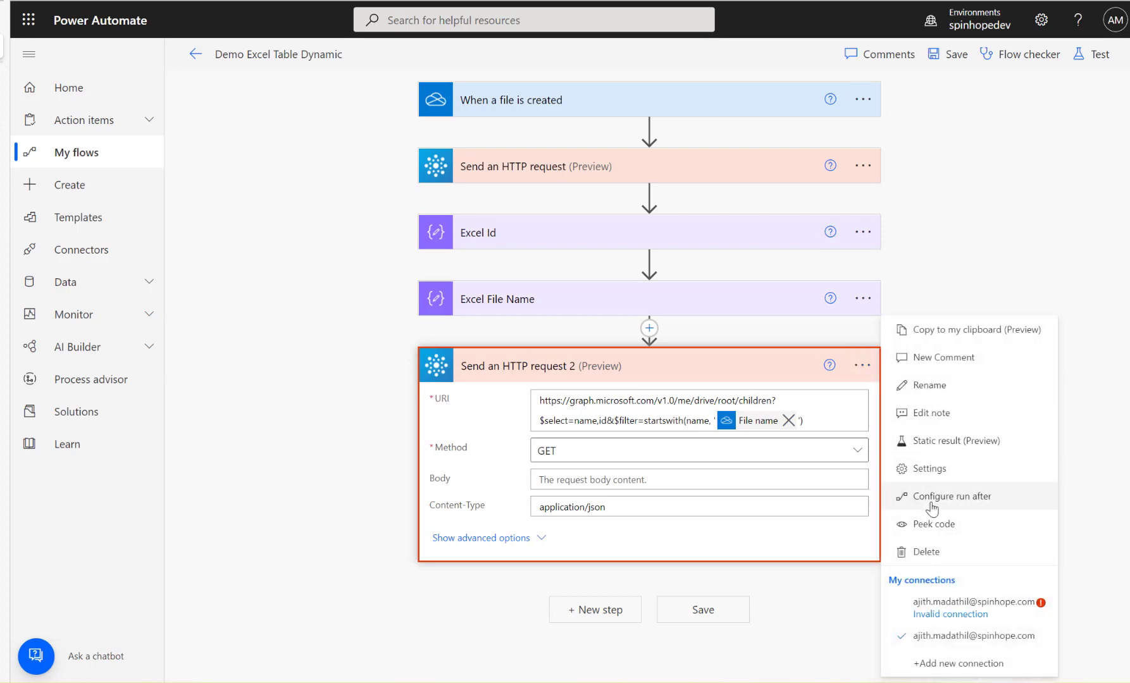
click(929, 414)
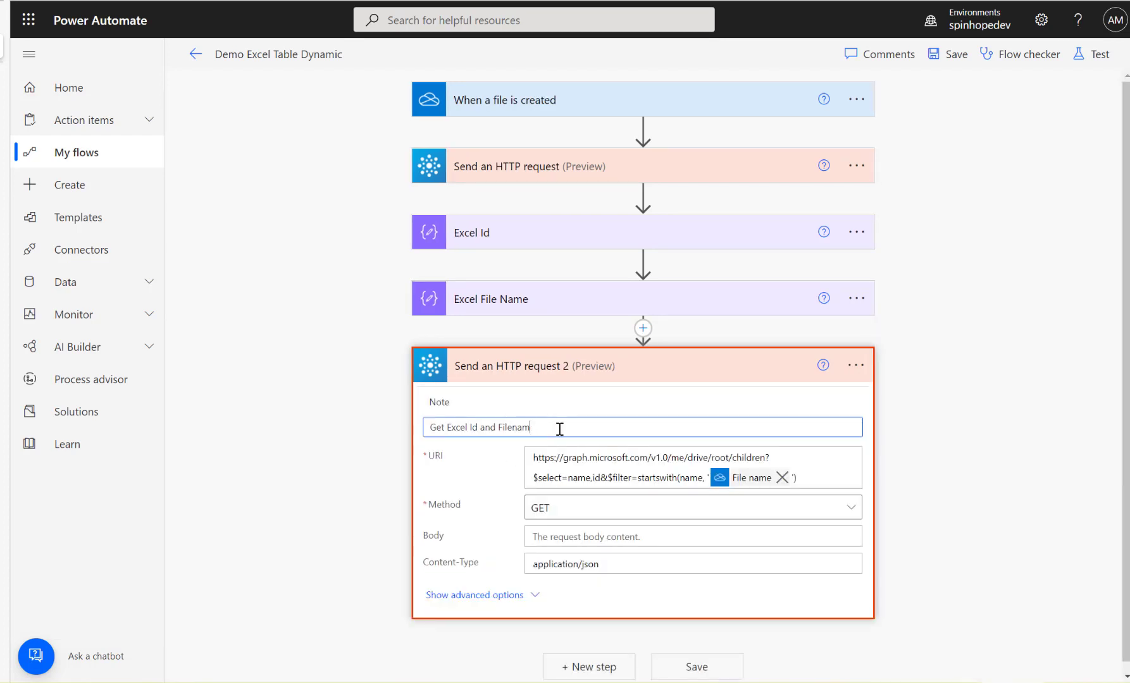
key(BackSpace)
key(BackSpace)
key(BackSpace)
key(BackSpace)
key(BackSpace)
key(BackSpace)
key(BackSpace)
key(BackSpace)
key(BackSpace)
key(BackSpace)
key(BackSpace)
key(BackSpace)
key(BackSpace)
key(BackSpace)
key(BackSpace)
key(BackSpace)
click(959, 379)
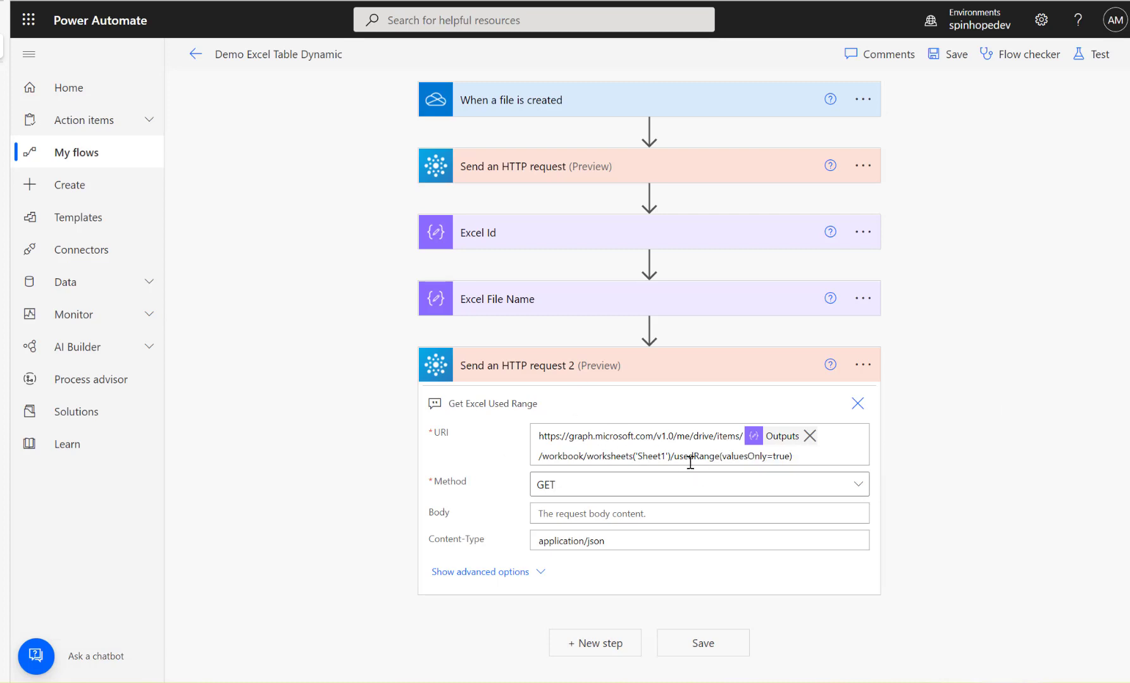
- Save the flow and test it automatically with the already selected recently used trigger
click(599, 368)
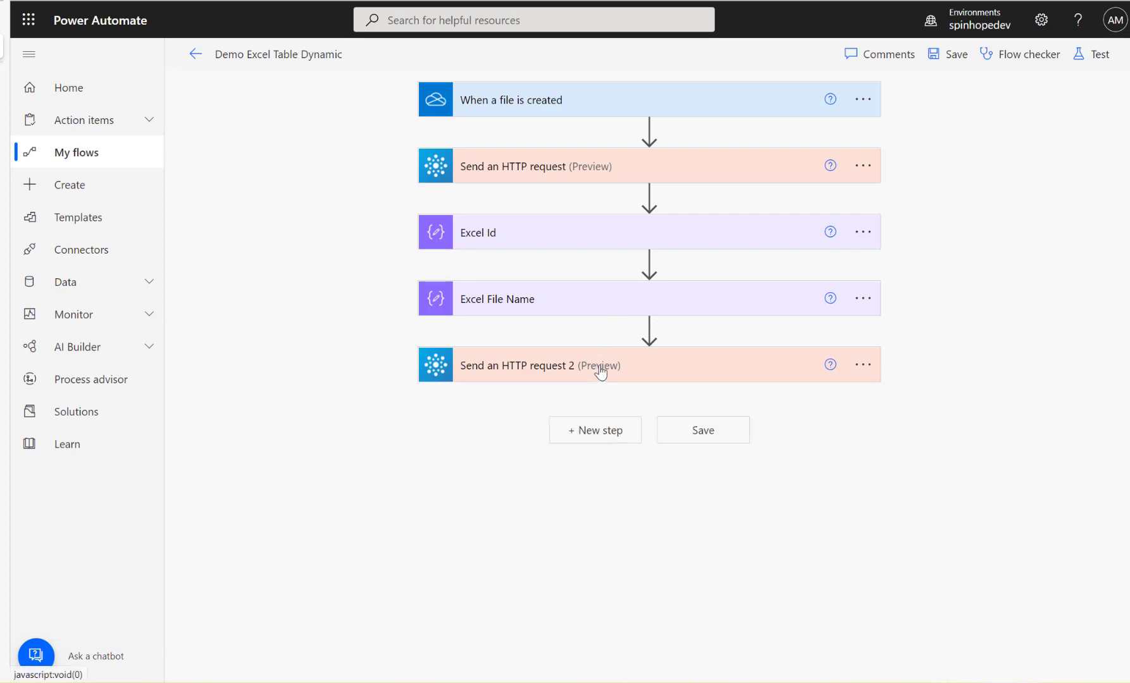
click(601, 370)
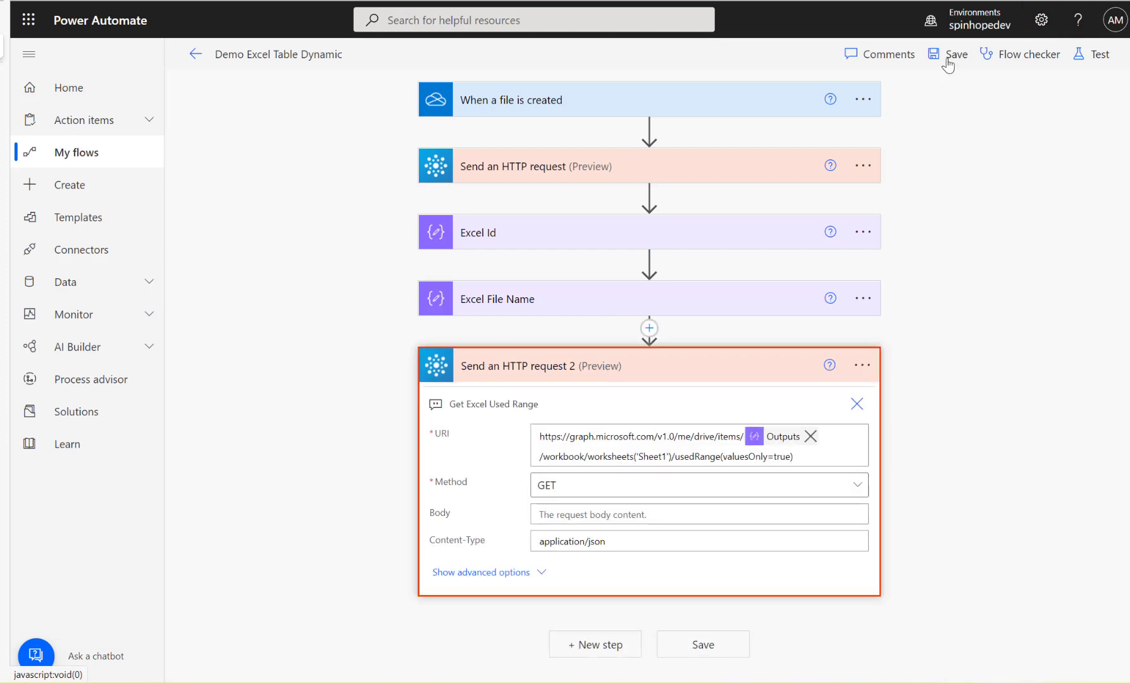
click(1084, 55)
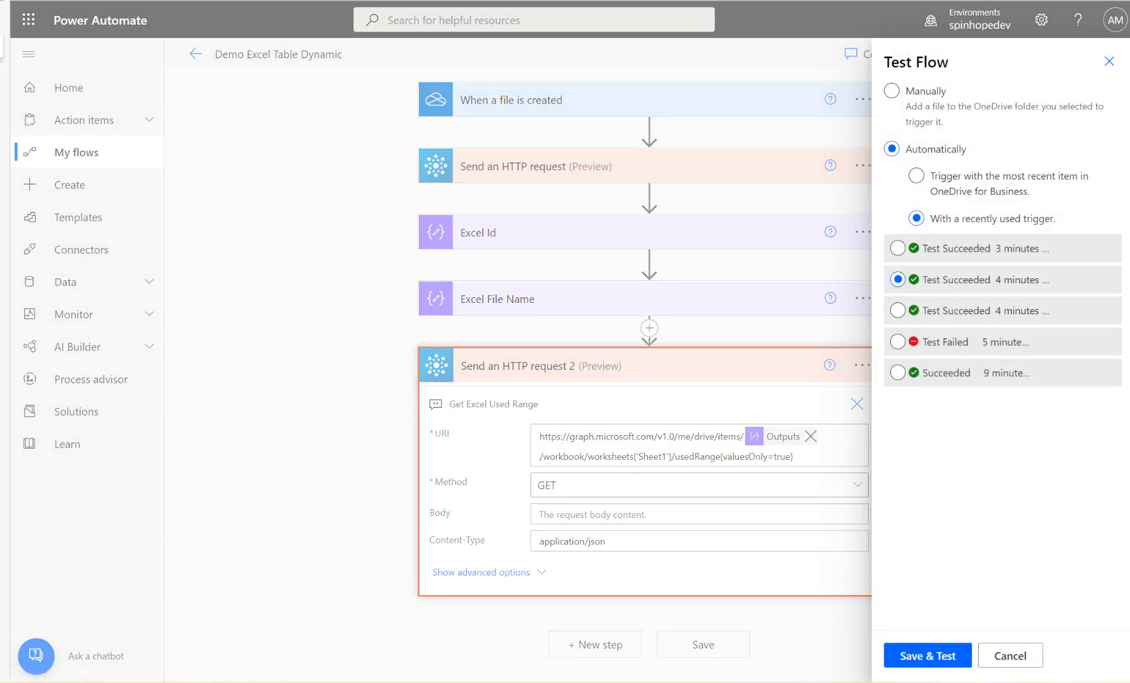
click(927, 655)
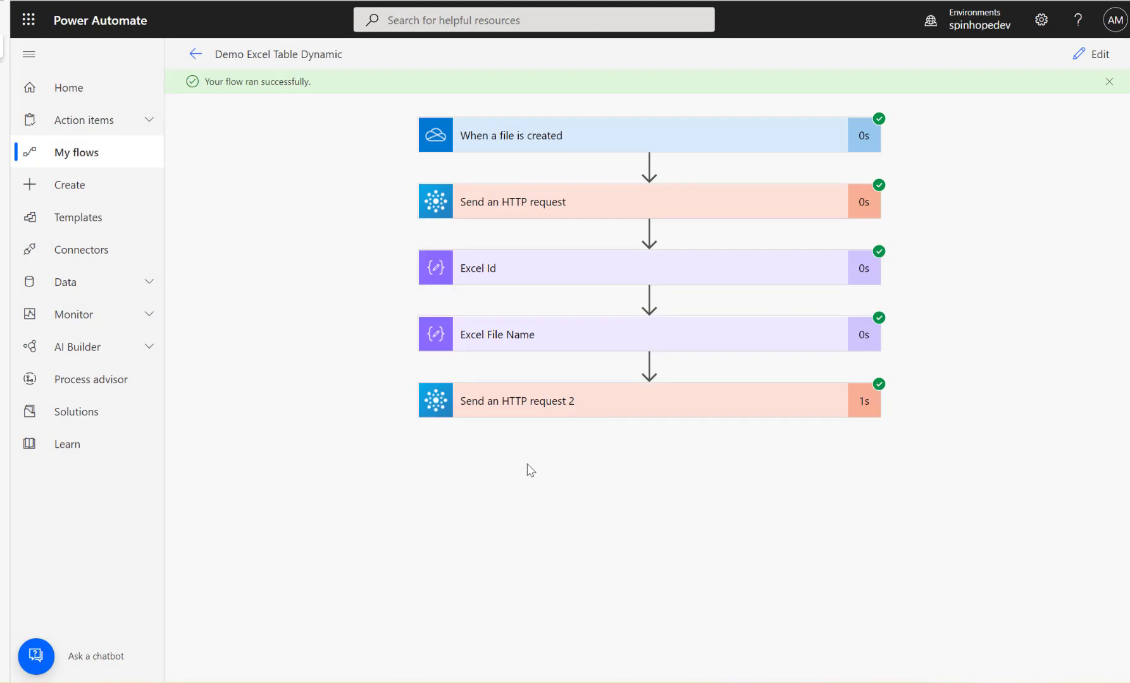
- Expand the Send an HTTP request 2 run result and examine the address value in its output body
click(546, 410)
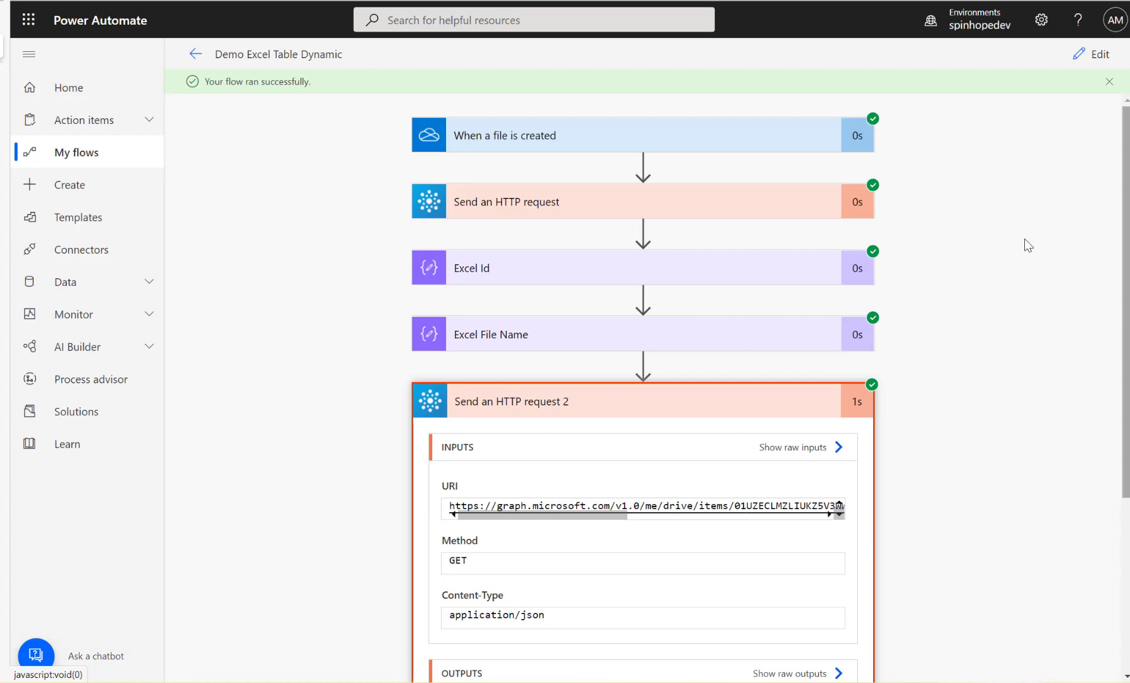
scroll(401, 459, down, 5)
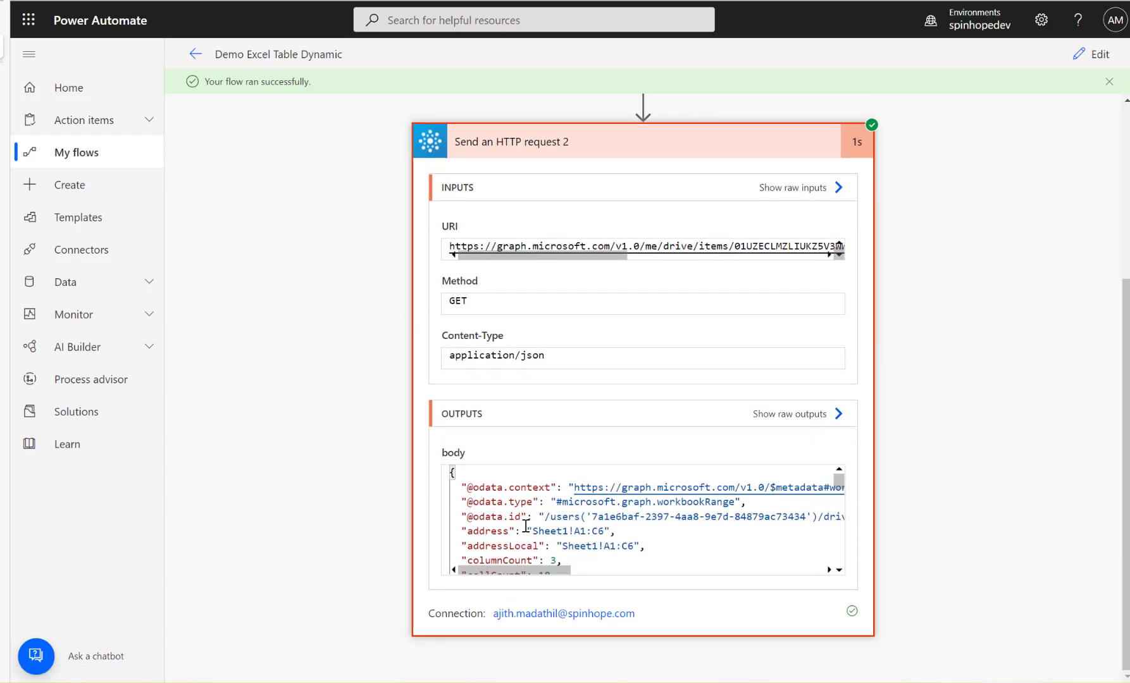
scroll(526, 526, down, 1)
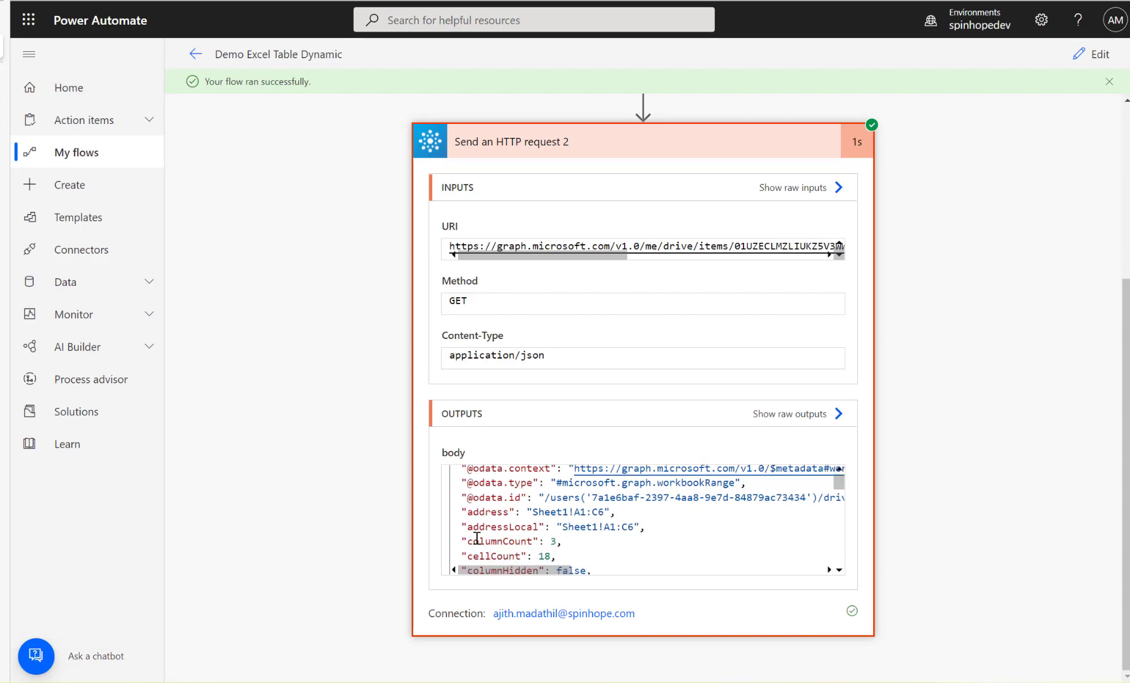
drag(462, 542, 610, 512)
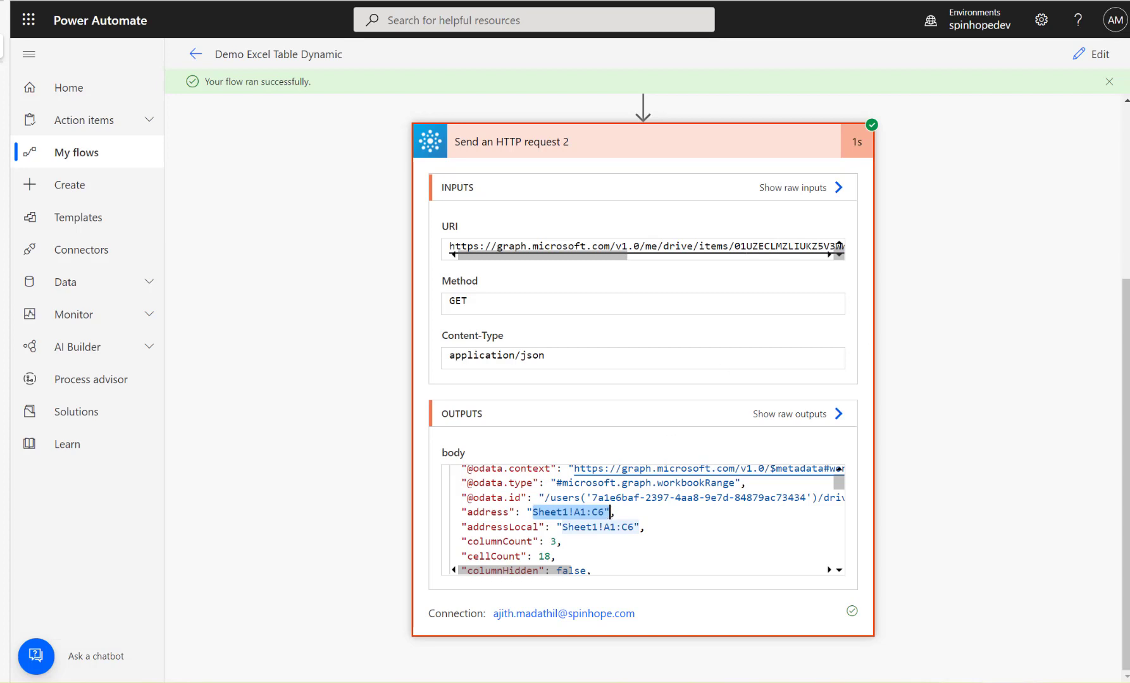
- Switch to the Sales.xlsx workbook in Excel and check the first and last cells of the data on Sheet1
key(alt+Tab)
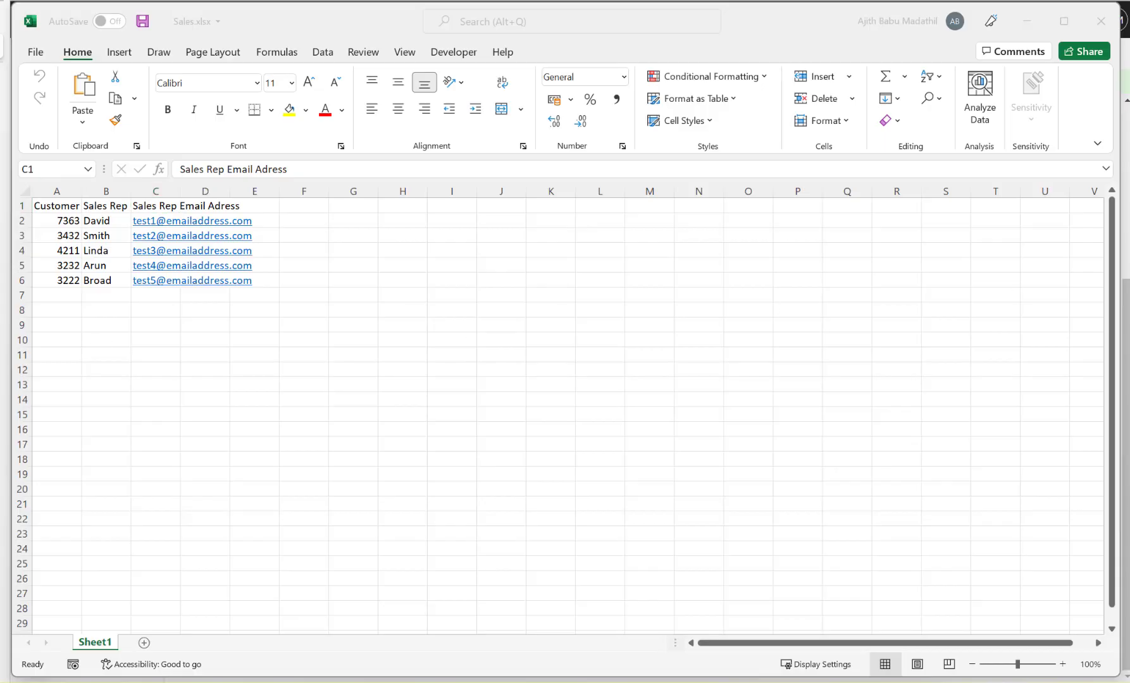
click(41, 207)
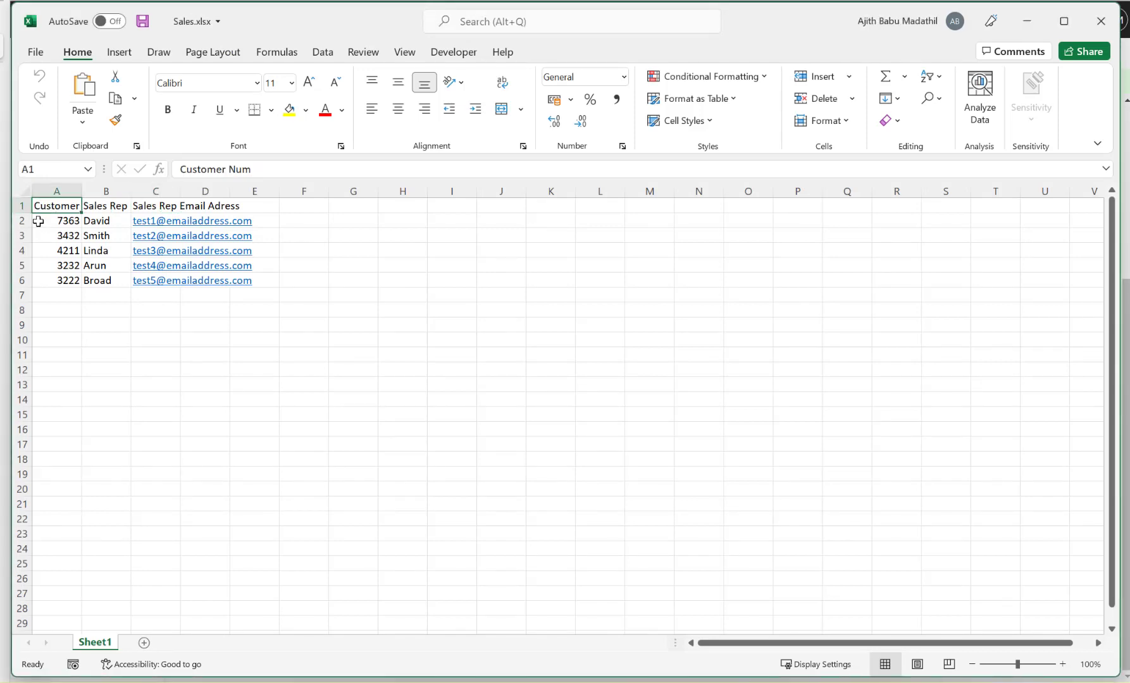
click(53, 286)
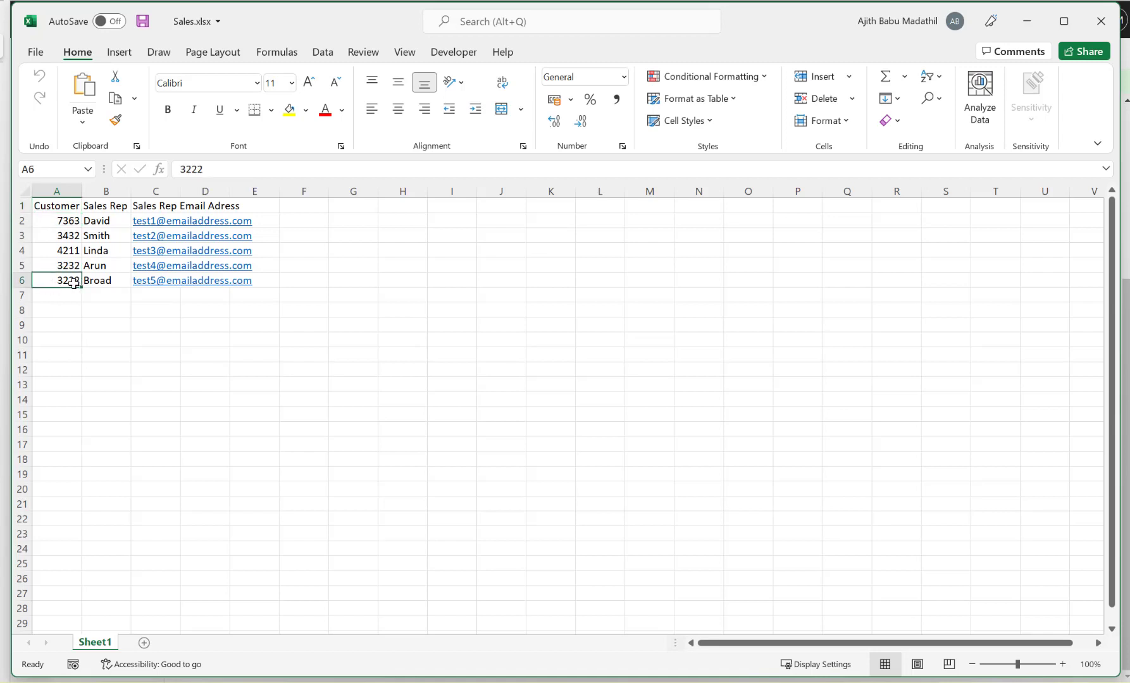
key(Right)
key(Right)
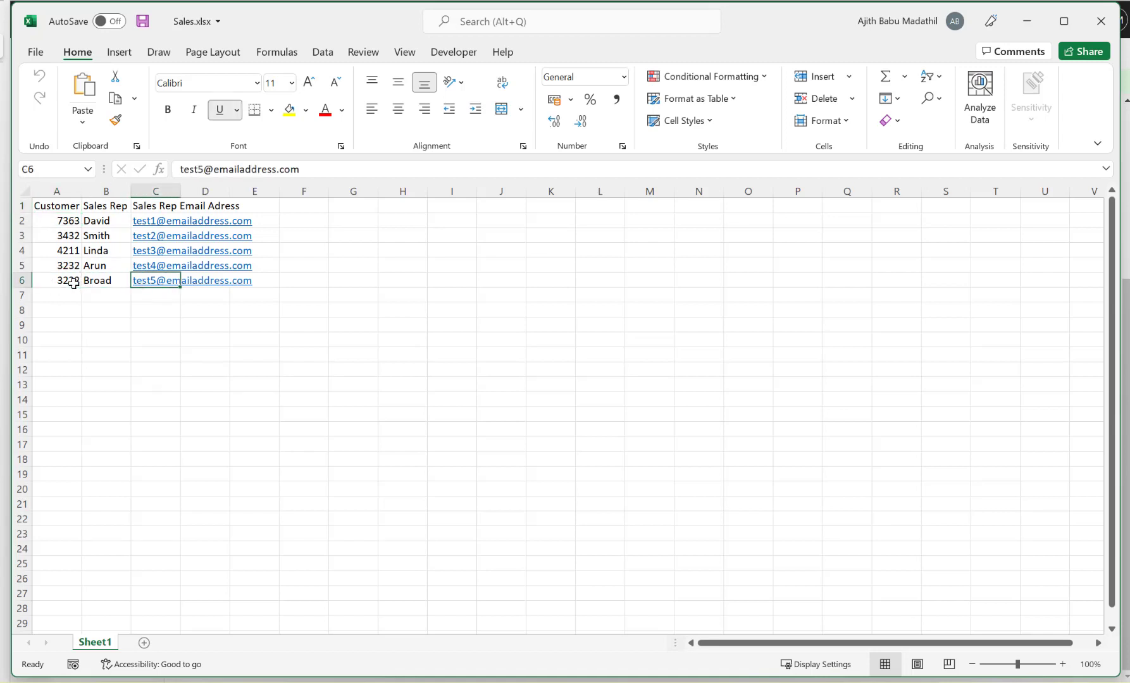
- Place the Excel window beside the flow run outputs and compare the returned address with the data's corner cells
drag(369, 21, 1062, 219)
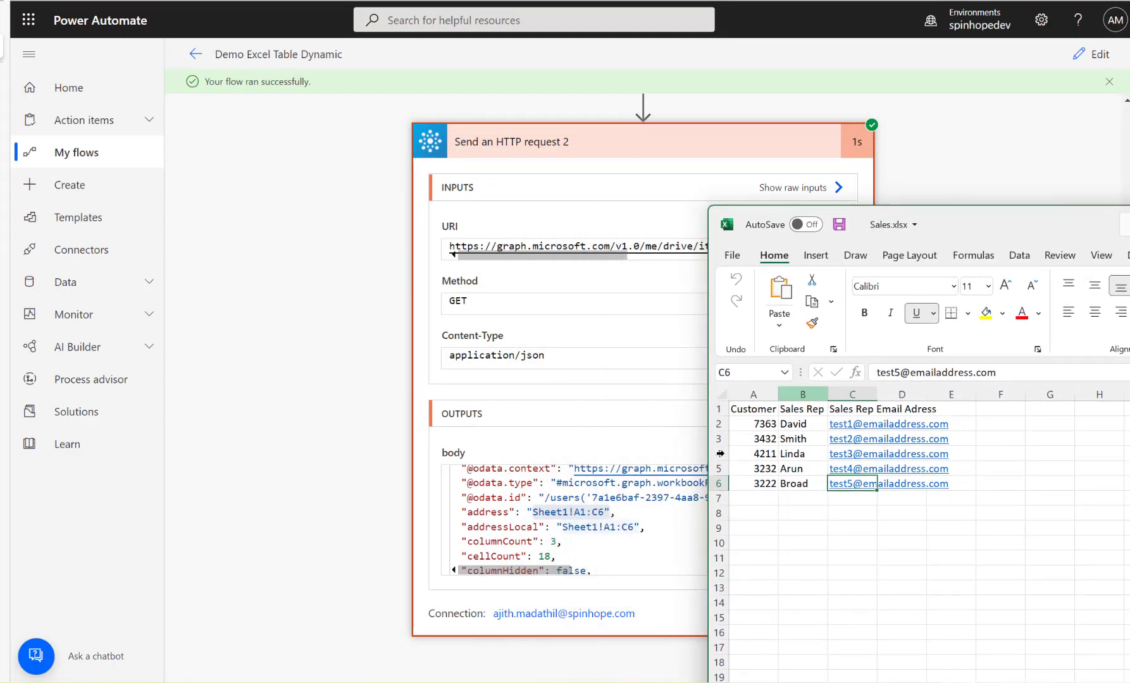
click(738, 409)
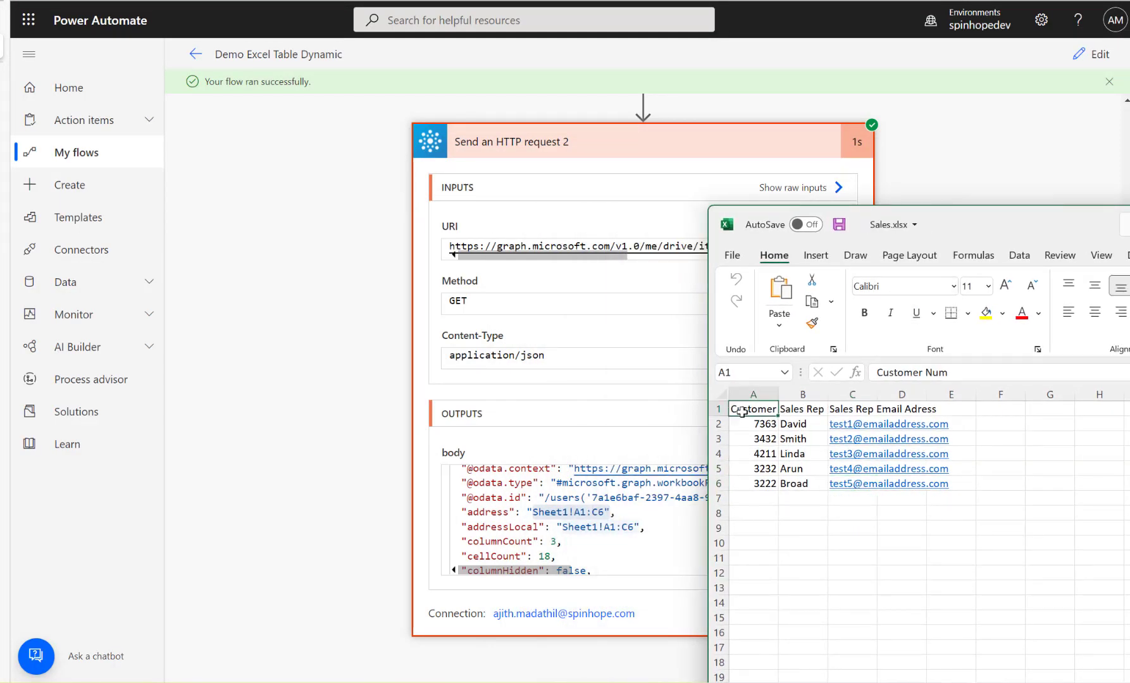
click(837, 485)
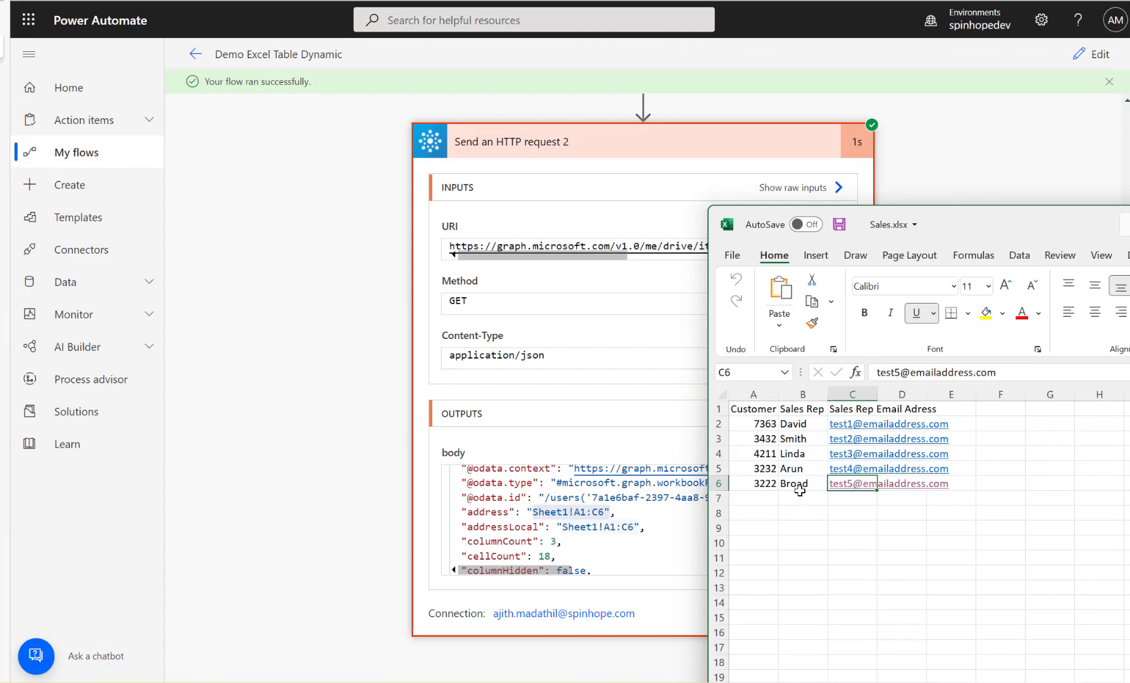
click(745, 410)
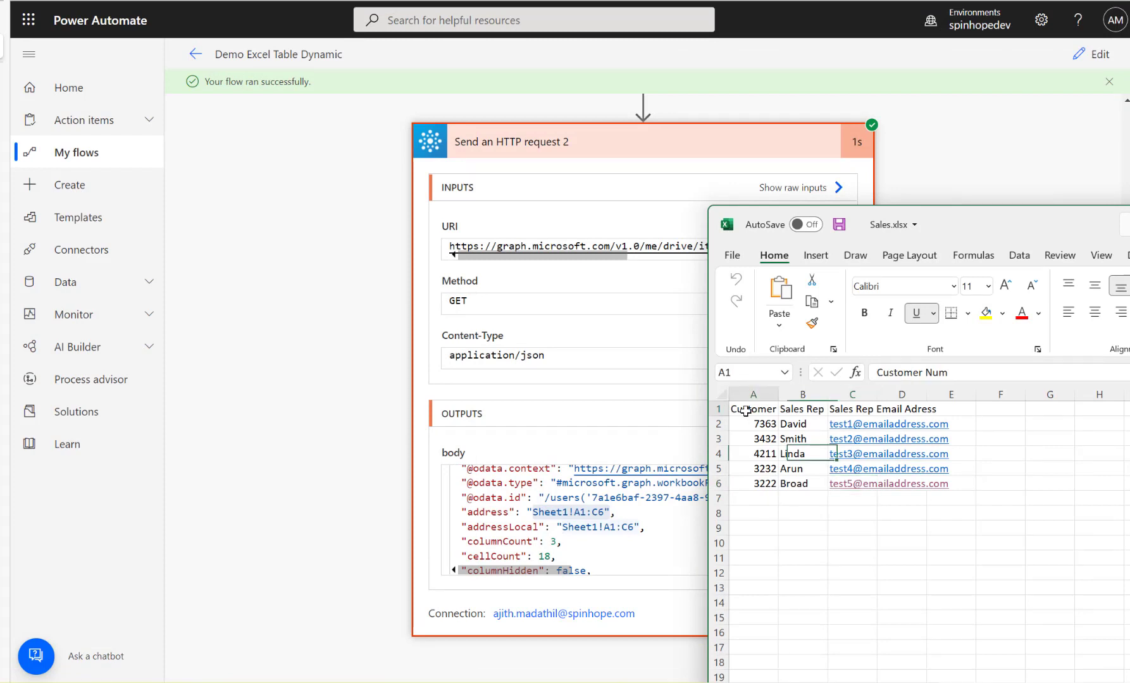
key(Down)
key(Down)
key(Down)
key(Down)
key(Down)
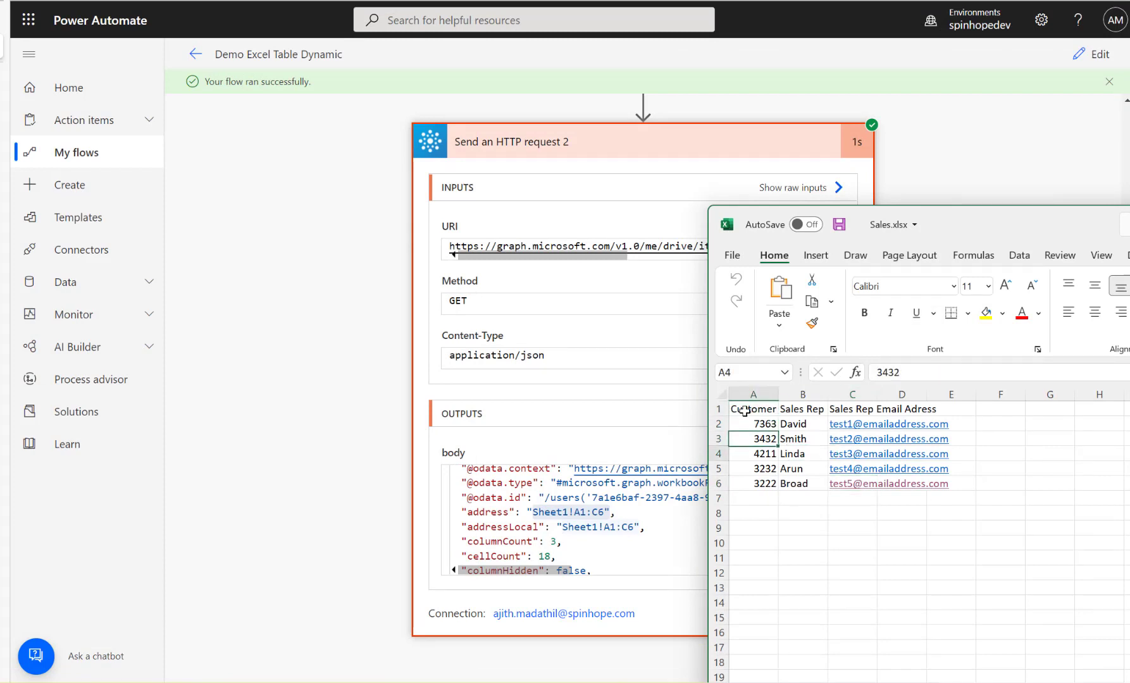
key(Right)
key(Right)
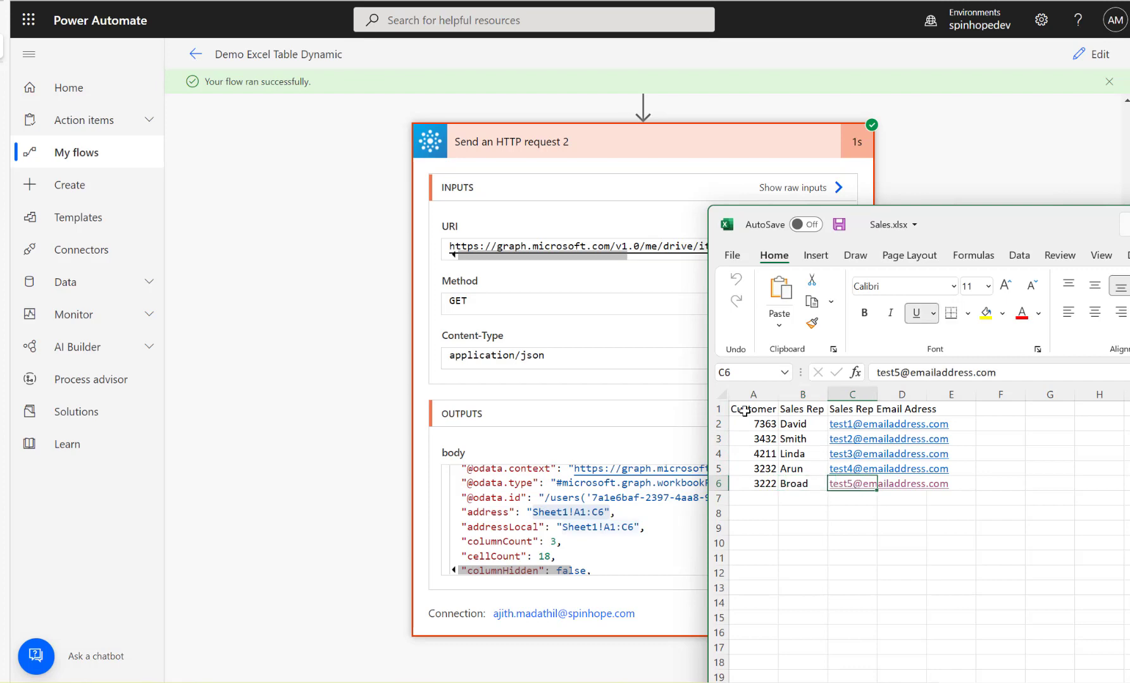
- Close the Sales.xlsx workbook and reopen the flow for editing
scroll(961, 184, up, 1)
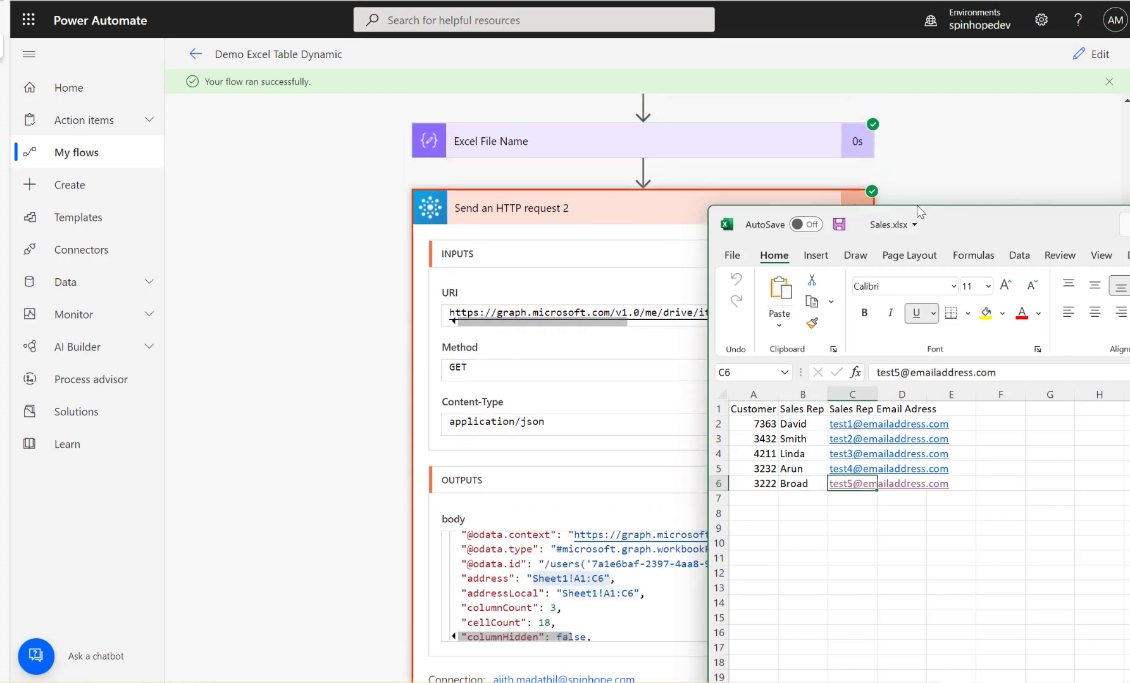
drag(915, 209, 300, 95)
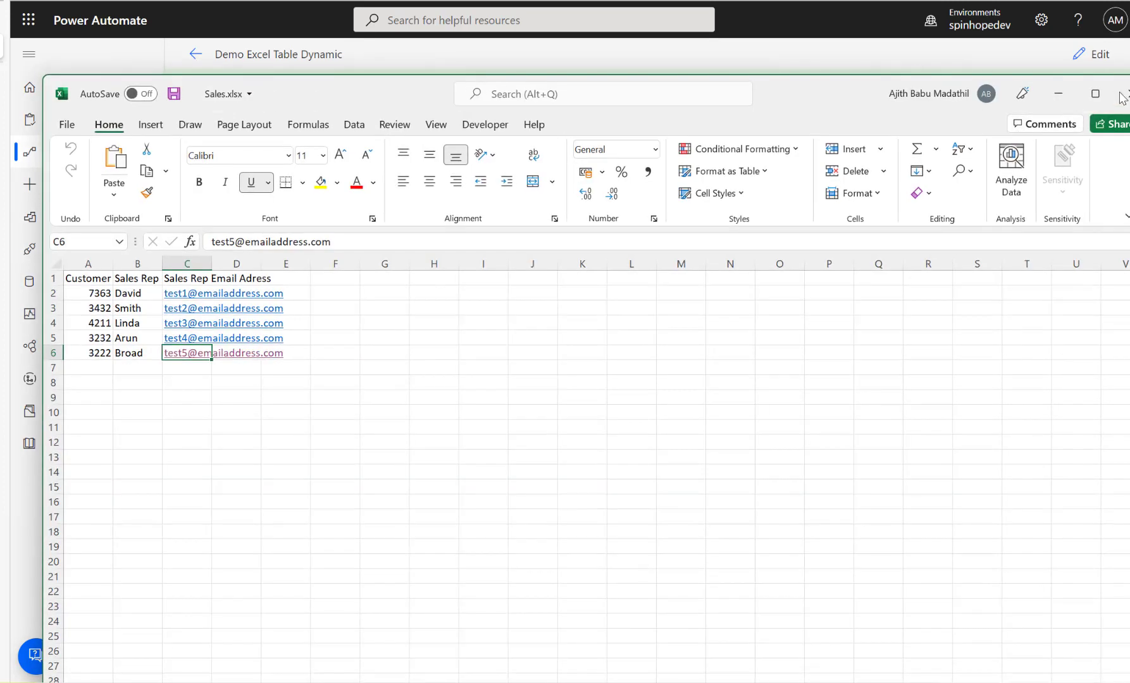
click(1125, 92)
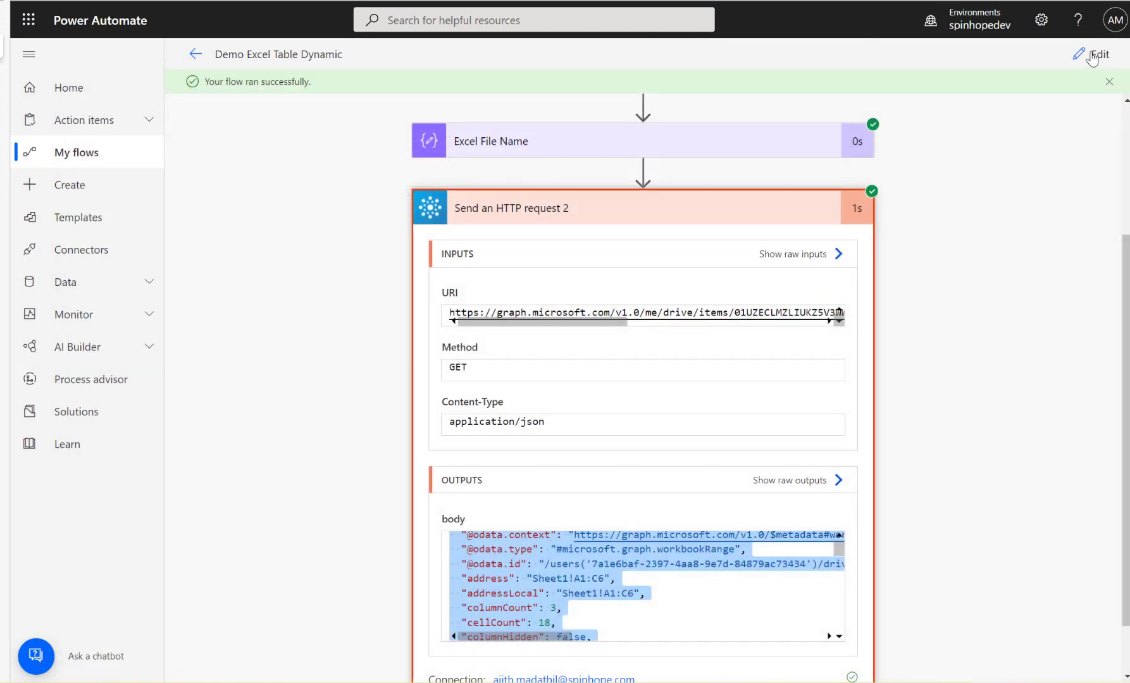
click(1090, 54)
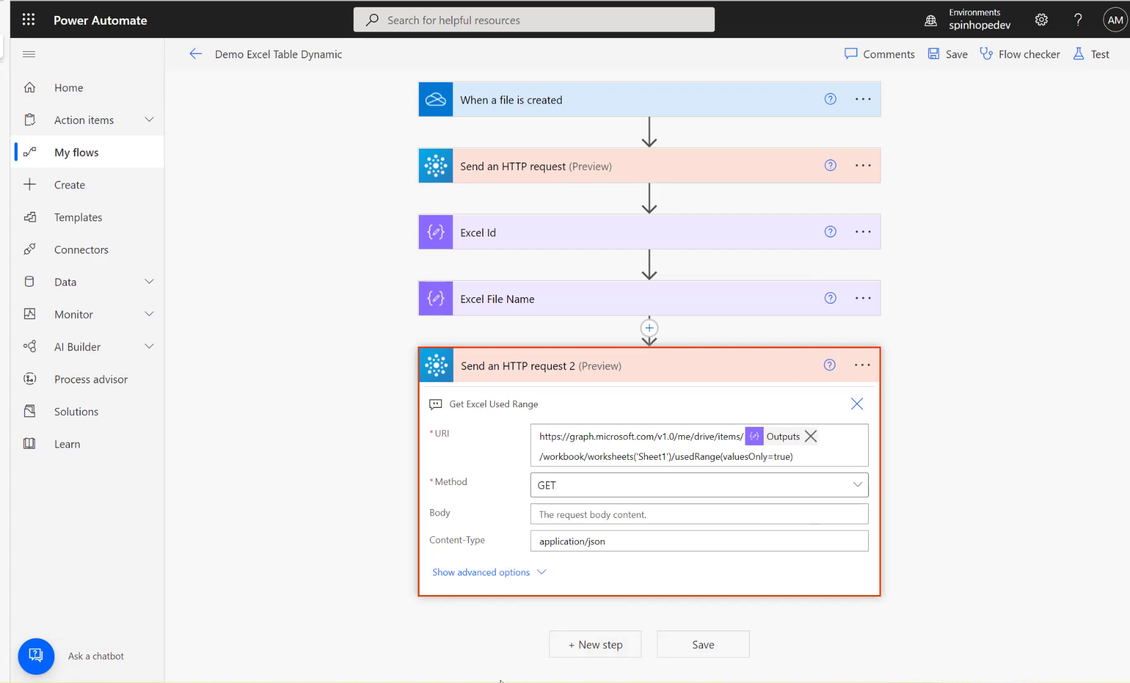
- Add a Compose action after Send an HTTP request 2 and rename it ValueRange
click(585, 645)
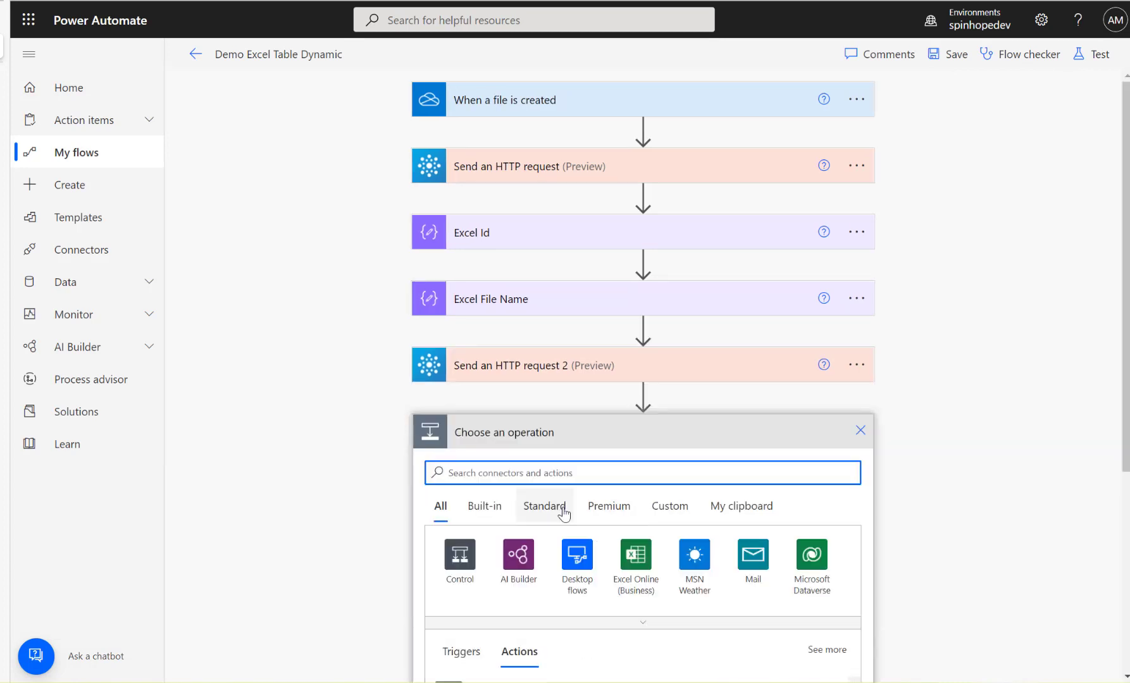
text(compose)
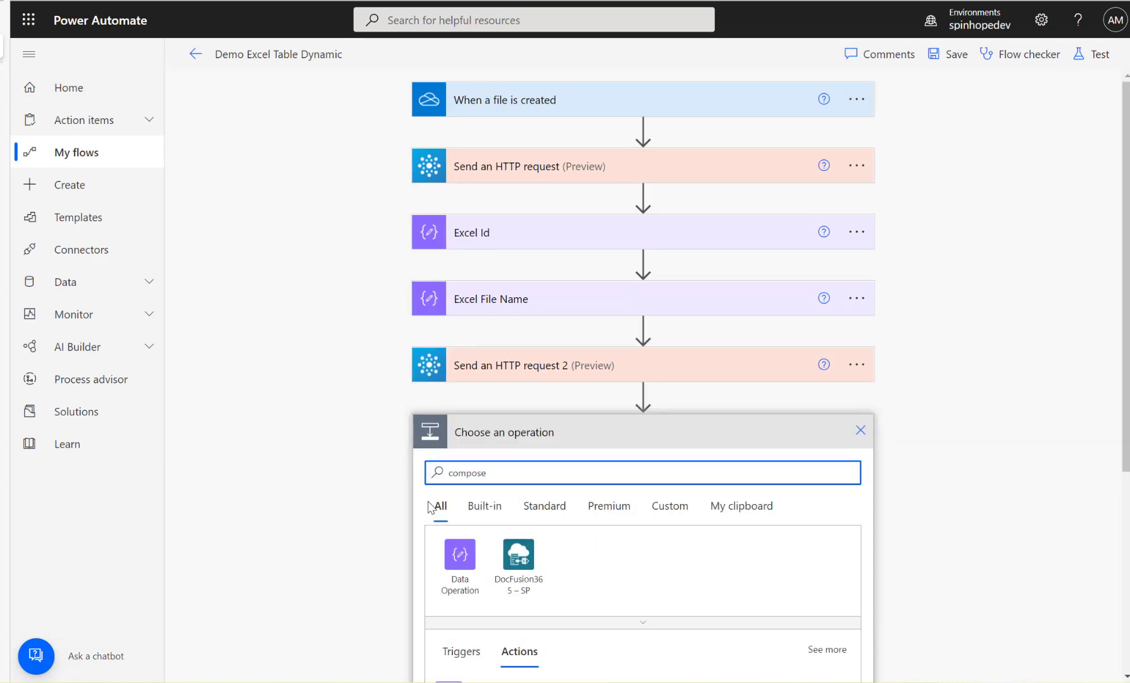
click(465, 566)
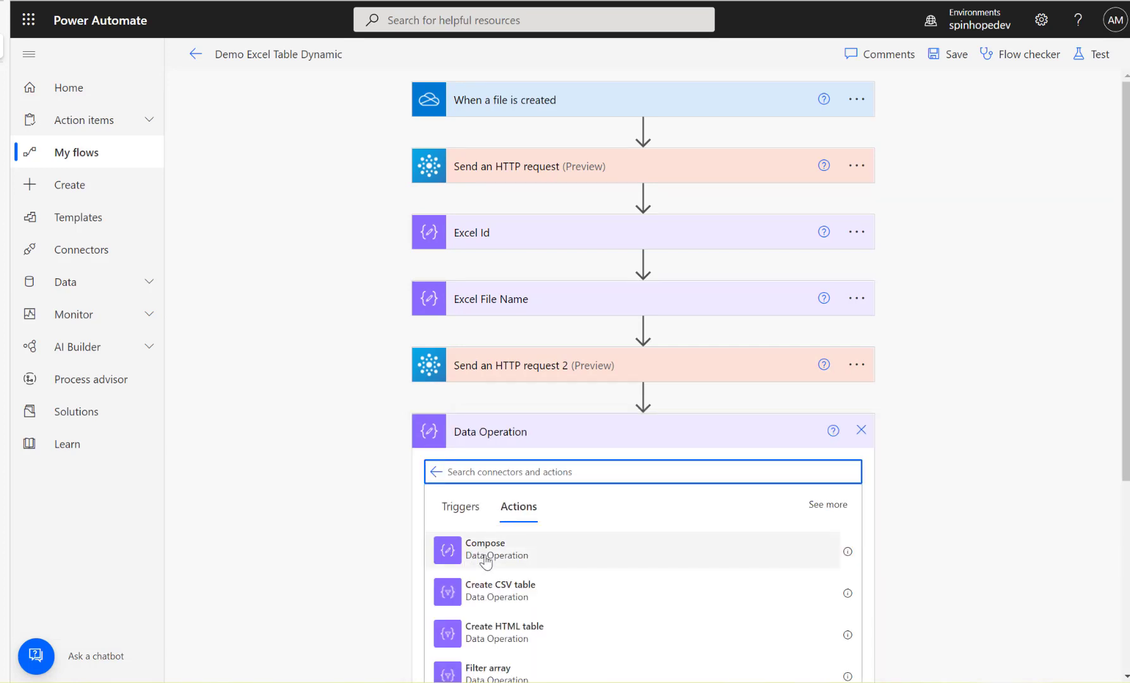
click(471, 554)
click(859, 433)
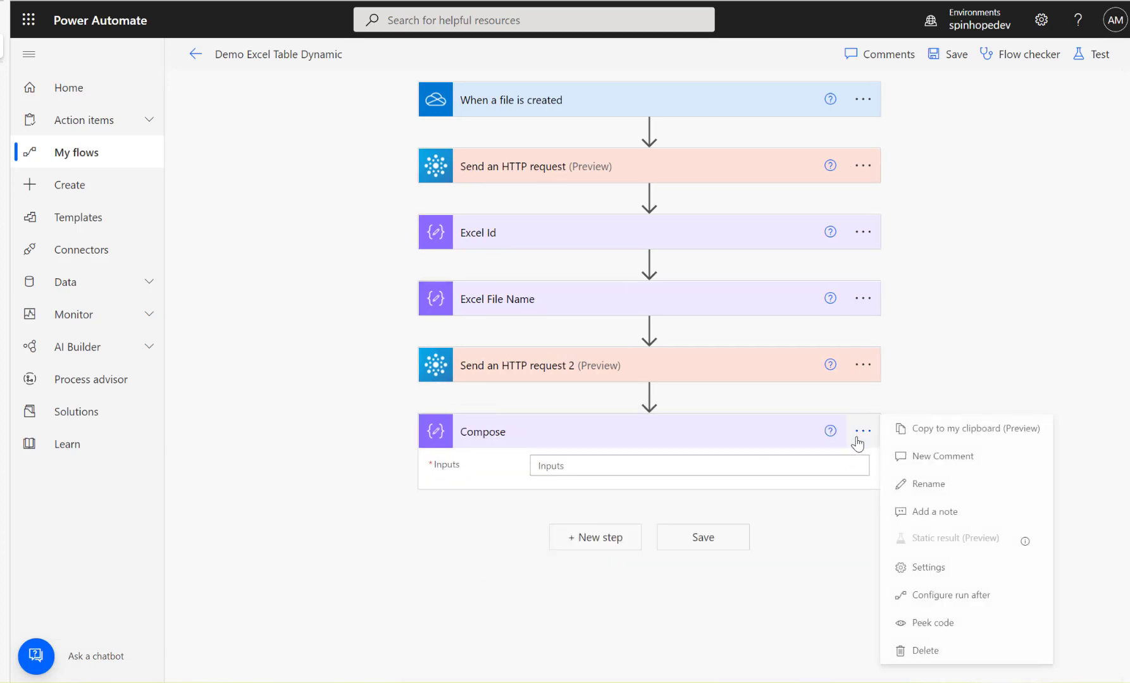
click(911, 484)
text(Value)
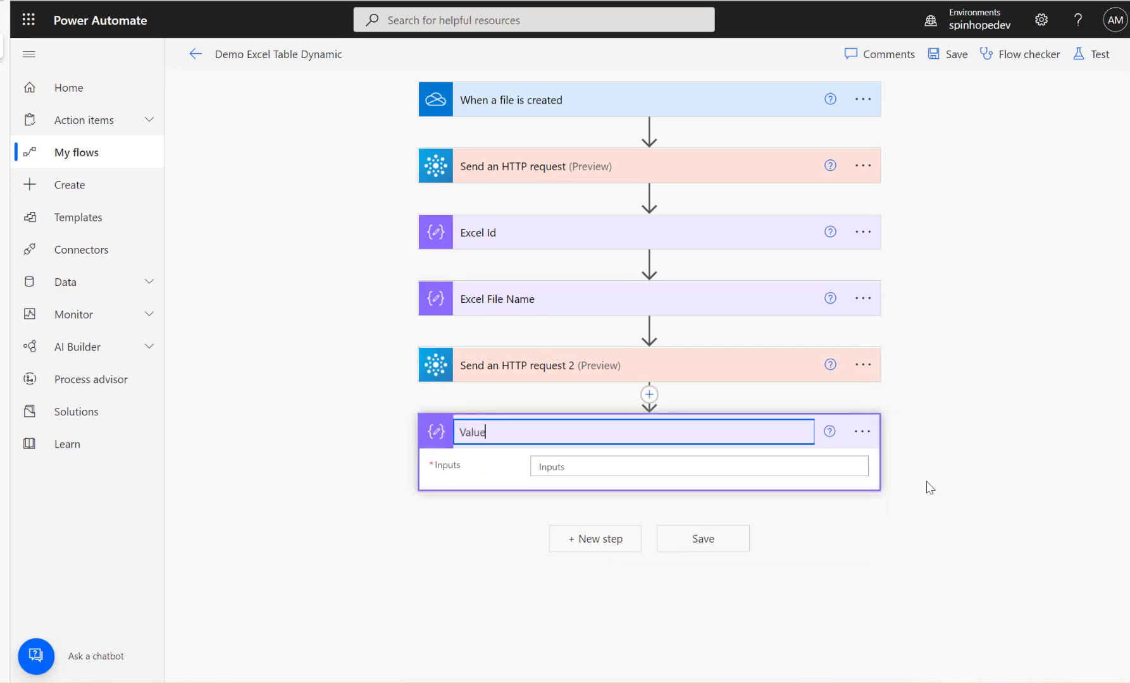
text(Range)
click(301, 485)
- Enter the expression last(split(body('Send_an_HTTP_request_4')?['address'],'!')) for the ValueRange inputs
mouse_move(649, 394)
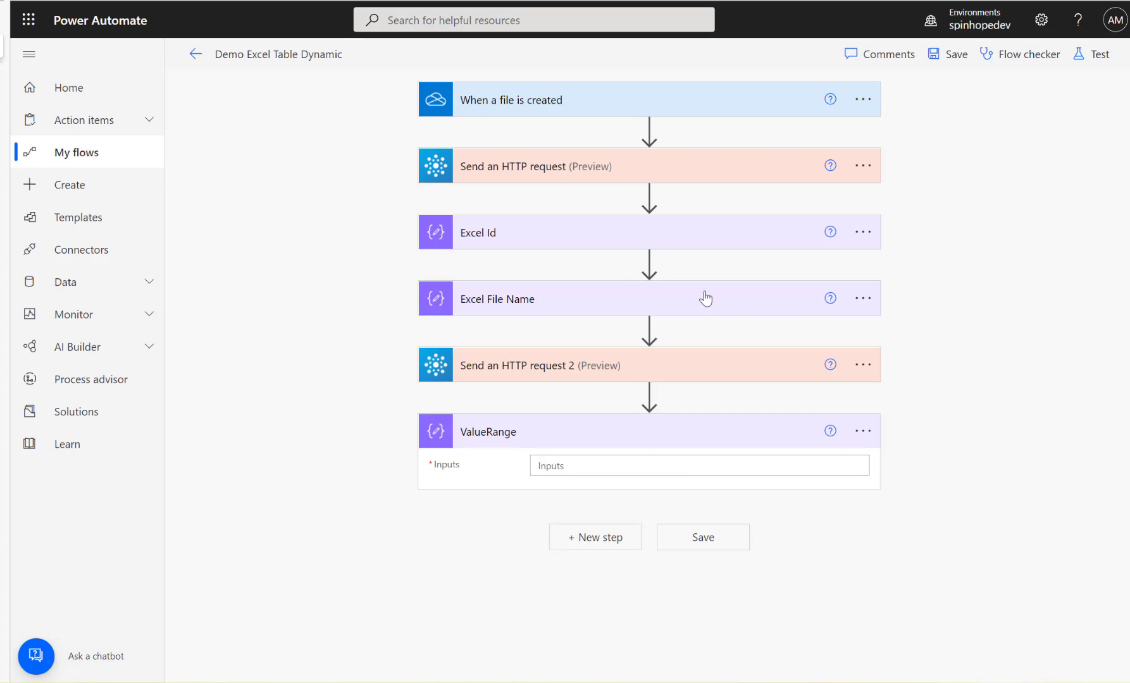
click(599, 467)
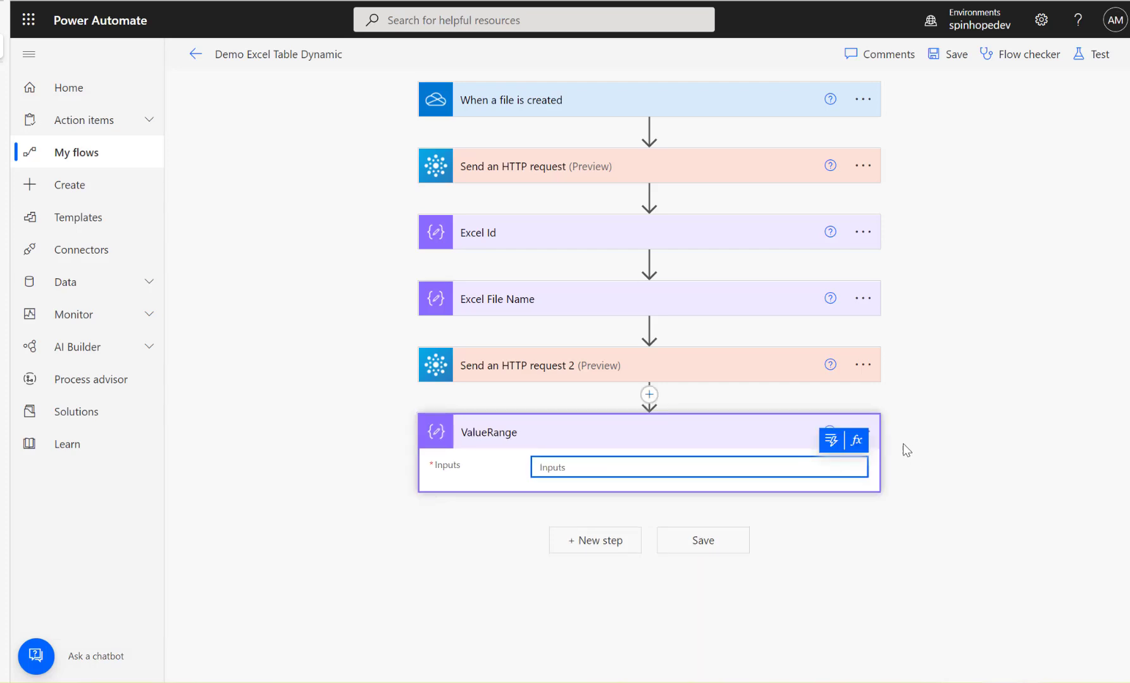
click(861, 446)
text(last(split(body('Send_an_HTTP_request_4')?['address'],'!')))
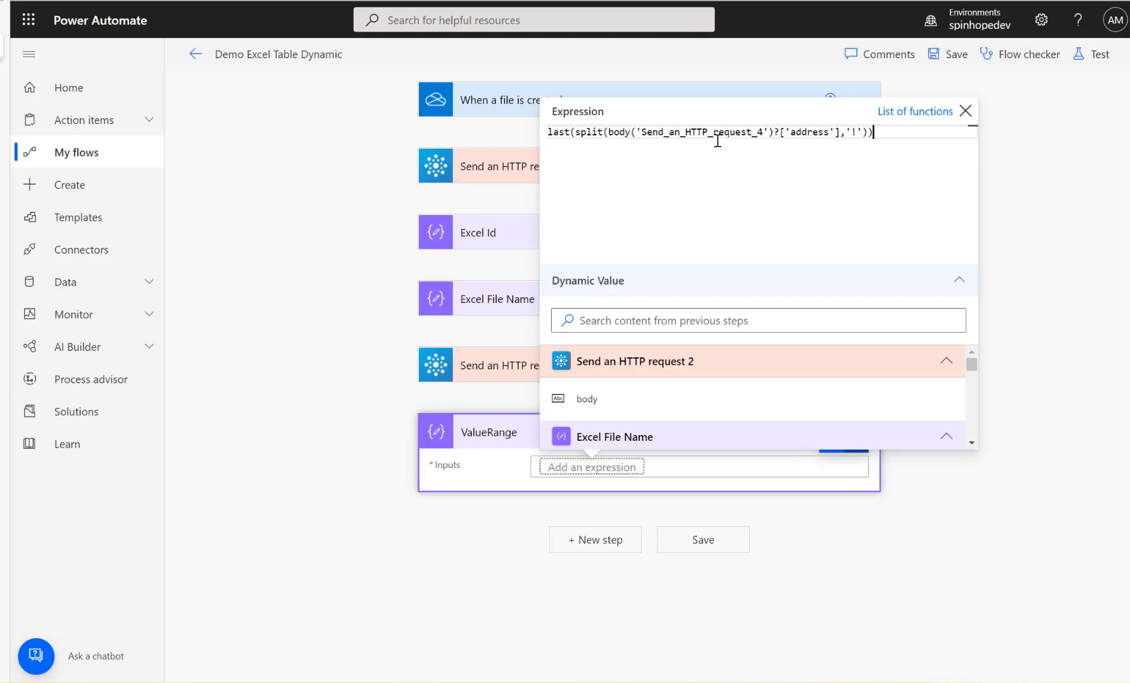
- Try to change the action referenced in the ValueRange expression to Send_an_HTTP_request_2 and apply the expression
click(765, 133)
key(BackSpace)
text(2)
key(BackSpace)
key(BackSpace)
text(2)
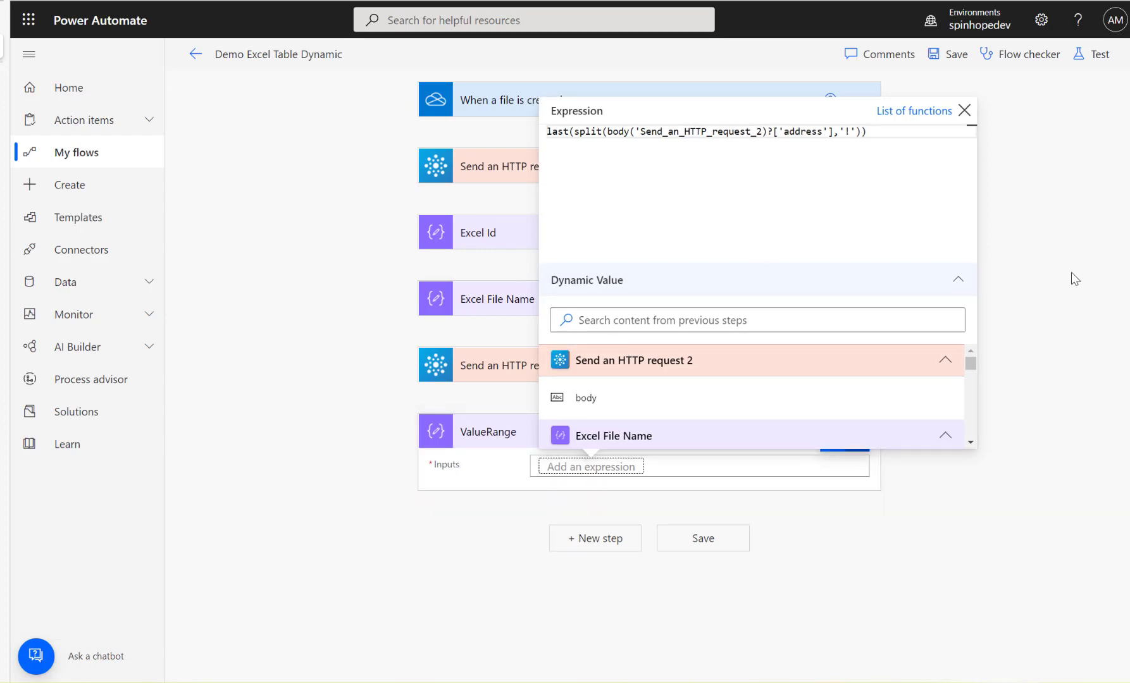
click(1023, 325)
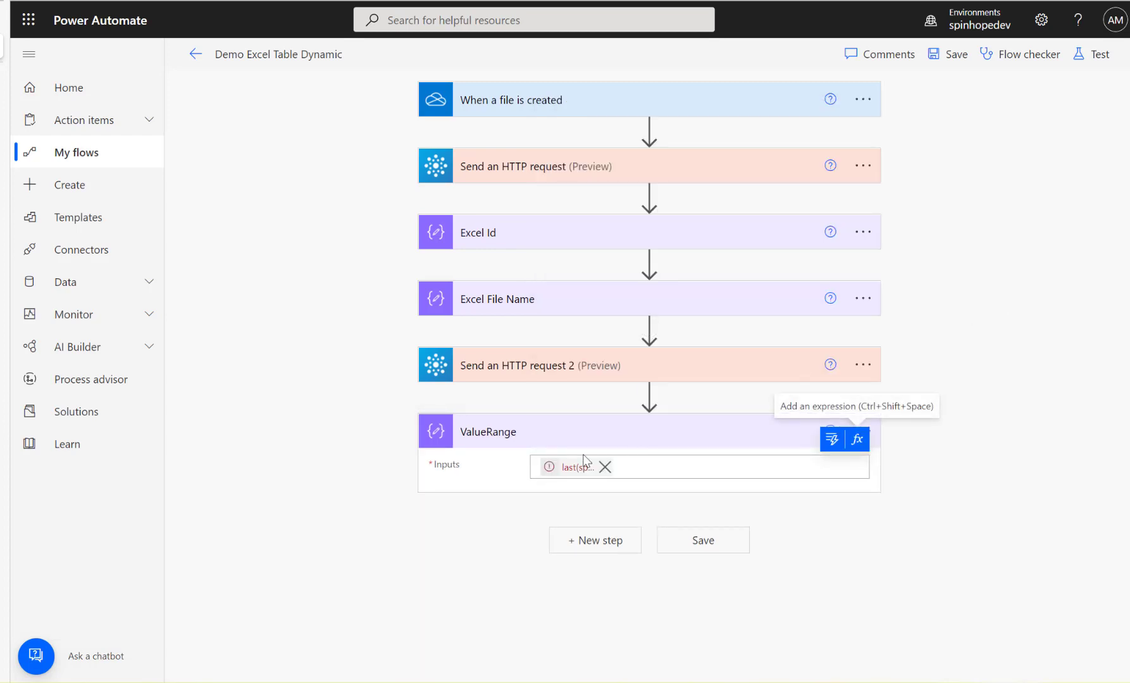
- Replace the invalid ValueRange inputs with the expression last(split(body('Send_an_HTTP_request_2')?['address'],'!'))
click(604, 467)
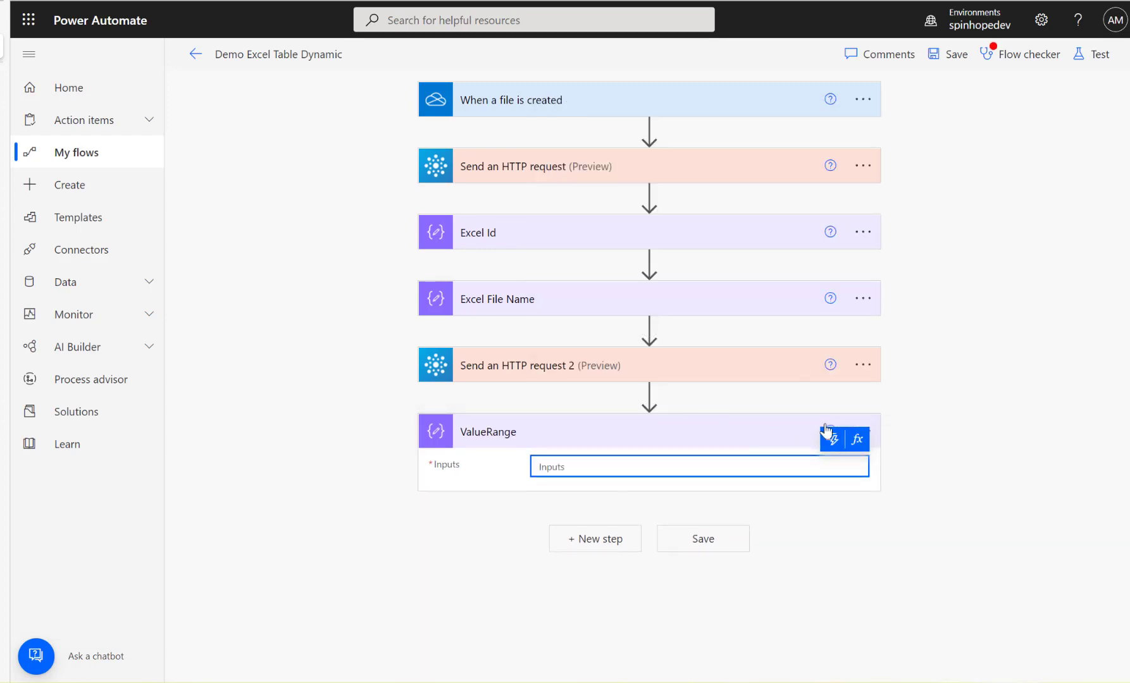
click(858, 440)
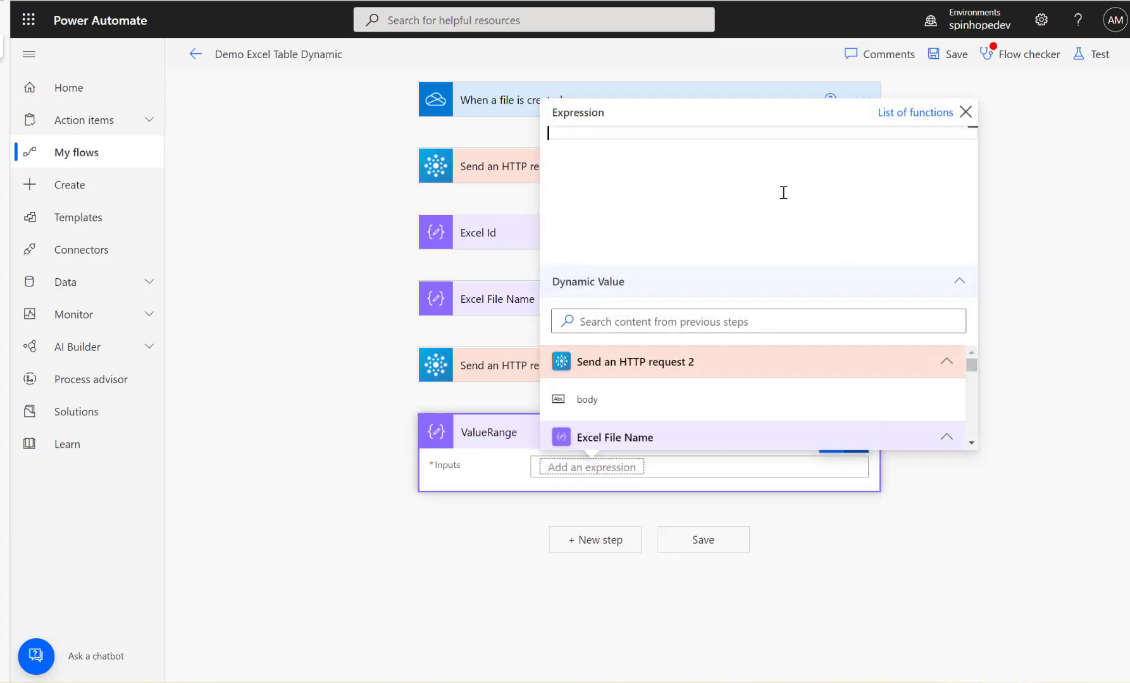
text(last(split(body('Send_an_HTTP_request_4')?['address'],'!')))
click(763, 135)
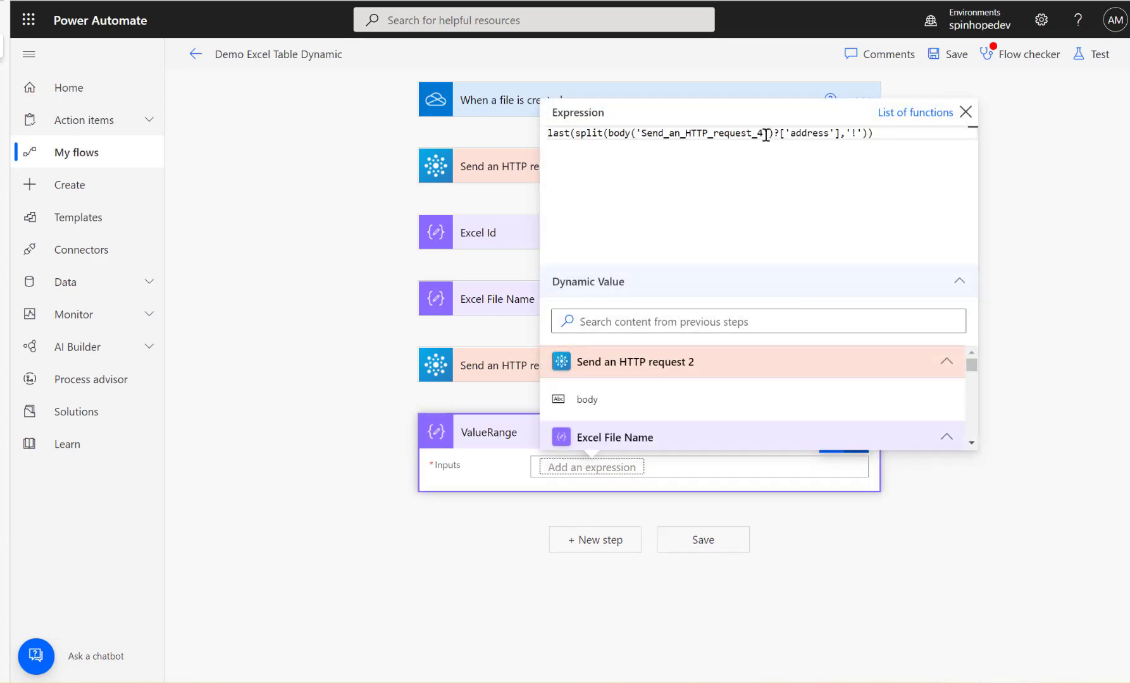
key(BackSpace)
text(w2)
key(BackSpace)
key(BackSpace)
text(2)
key(Return)
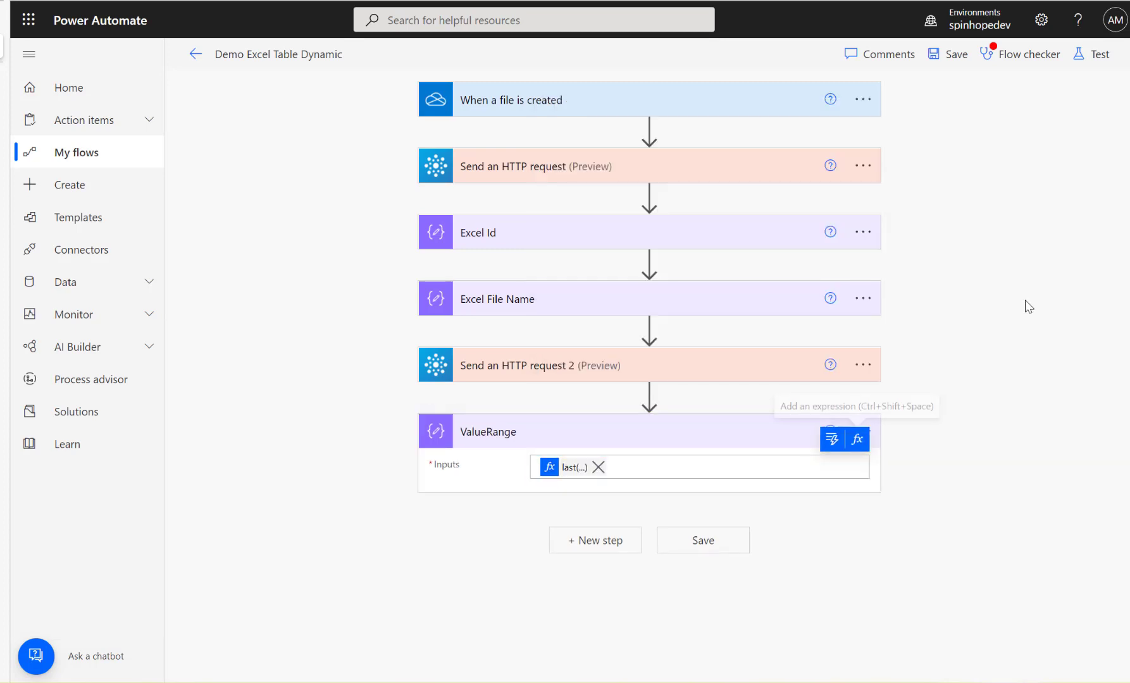
- Save and test the flow automatically, reusing the most recent successful trigger run
click(1091, 54)
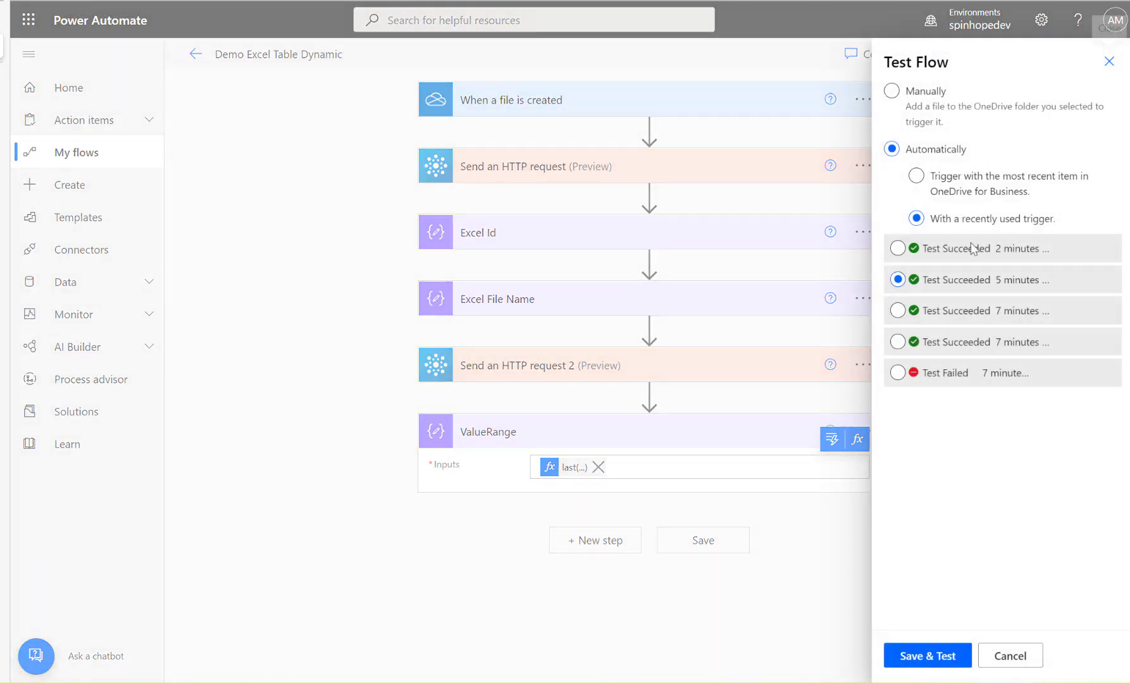
click(941, 252)
click(929, 658)
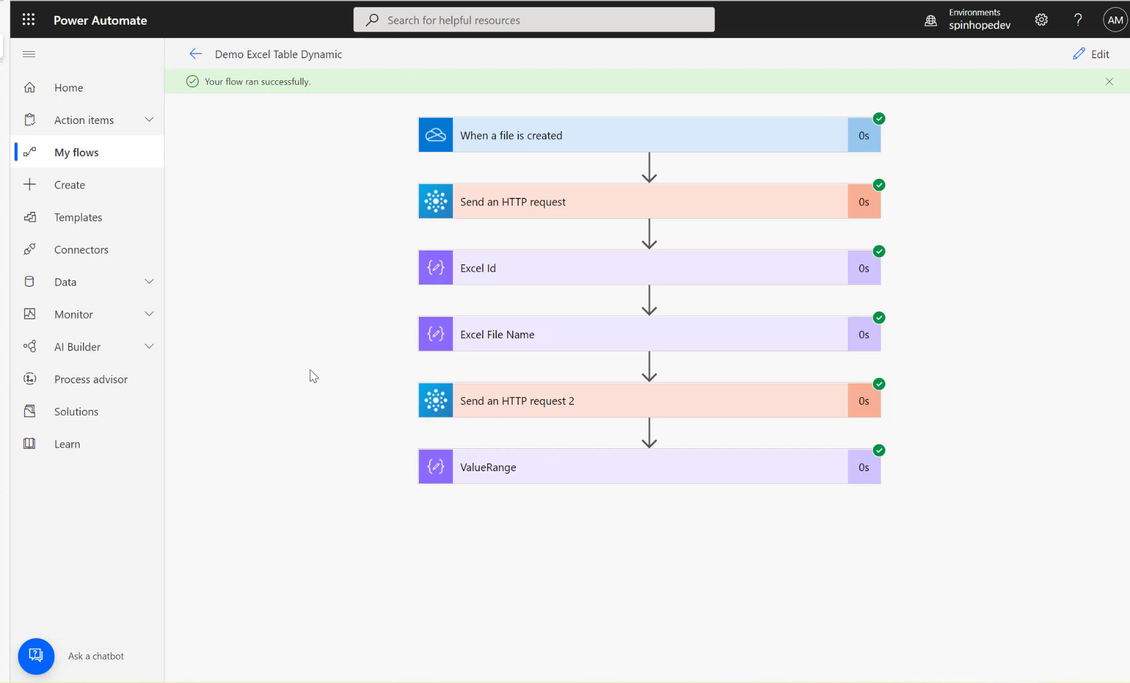
- Examine the ValueRange run result and compare it with the address value in Send an HTTP request 2's output body
click(517, 468)
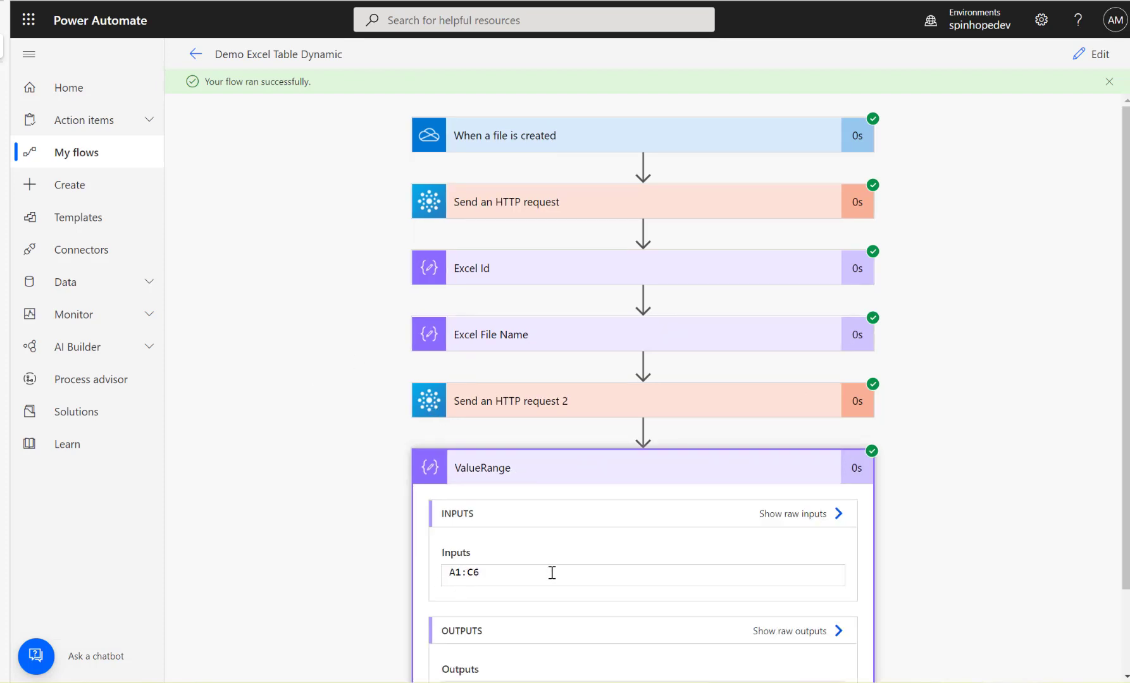
click(535, 407)
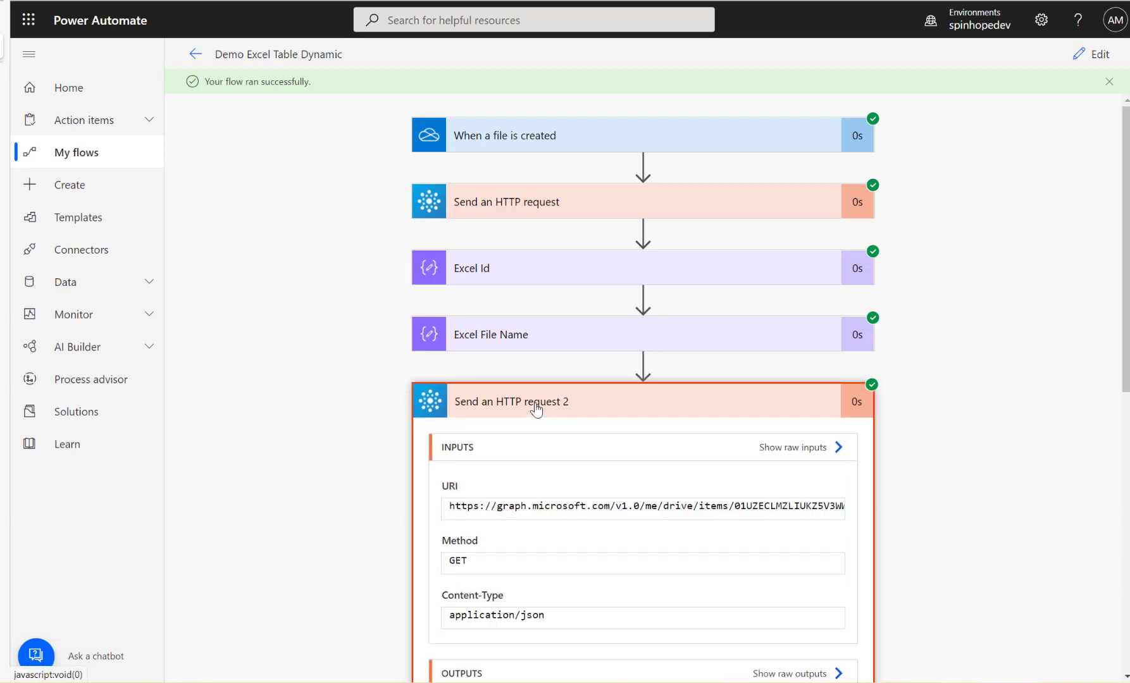
scroll(343, 390, down, 5)
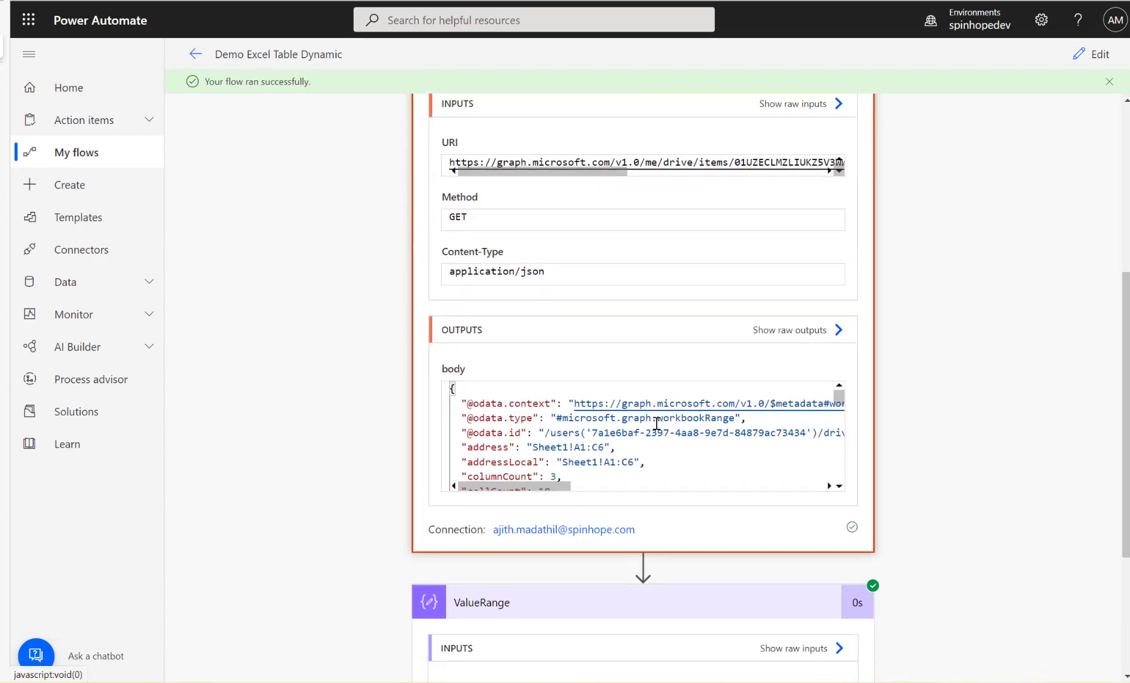
scroll(562, 433, down, 1)
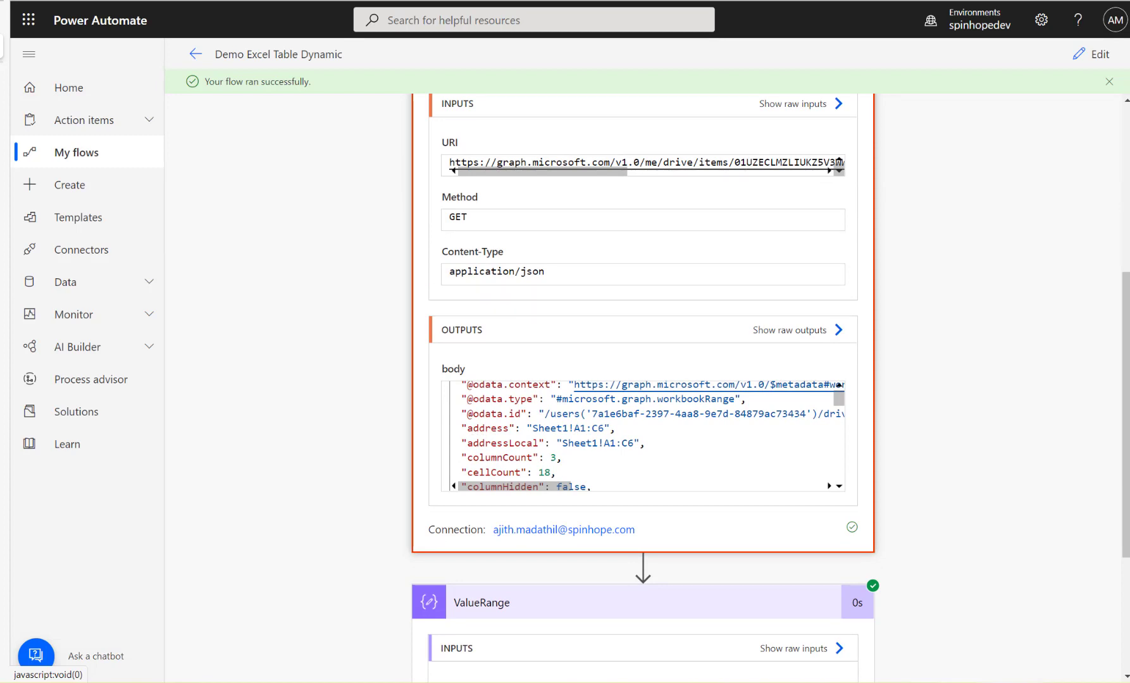
double_click(487, 429)
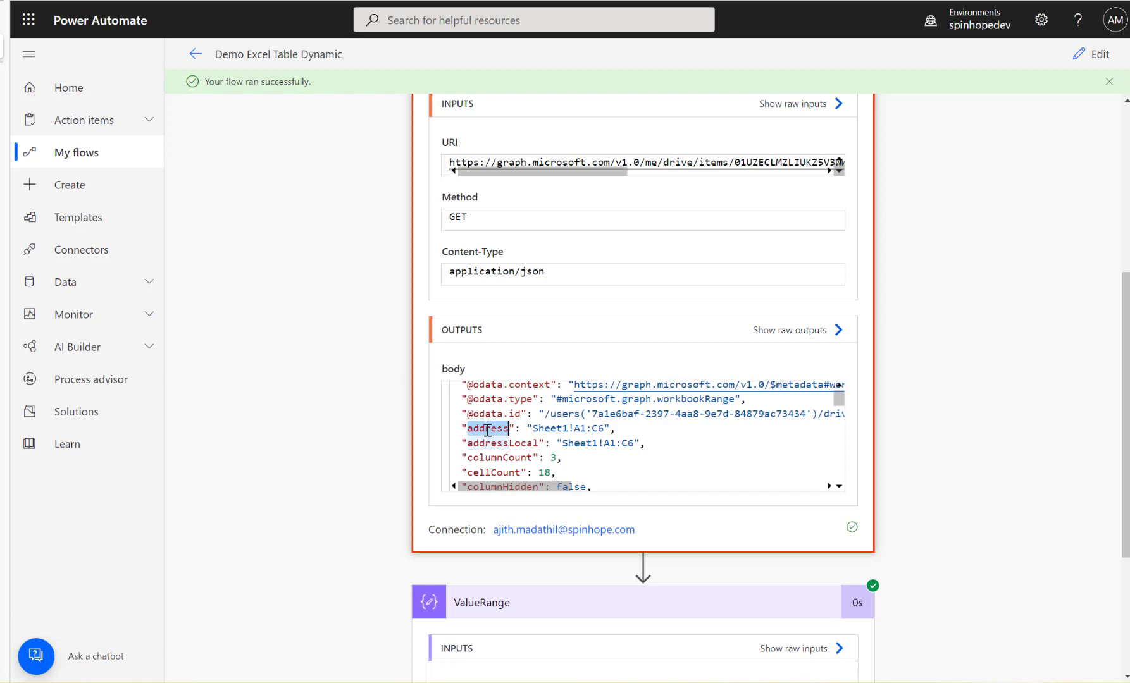
click(570, 428)
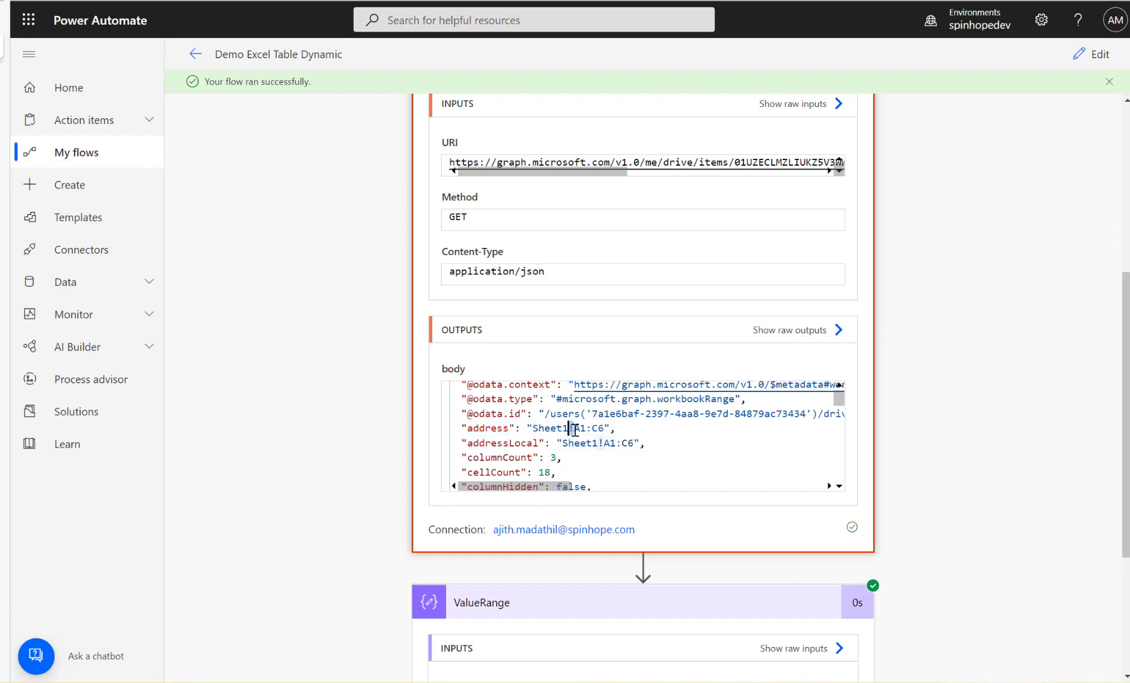
drag(573, 429, 606, 429)
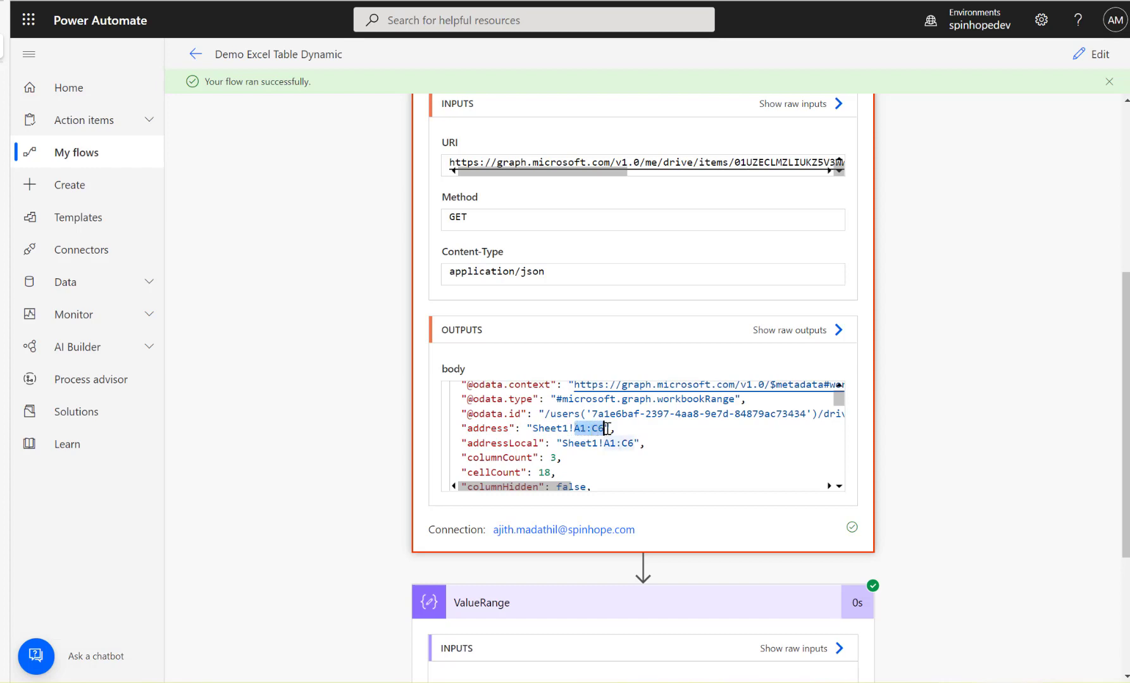
- Return to editing the flow and add the copied Send an HTTP request action after ValueRange, expanding its settings
click(1104, 55)
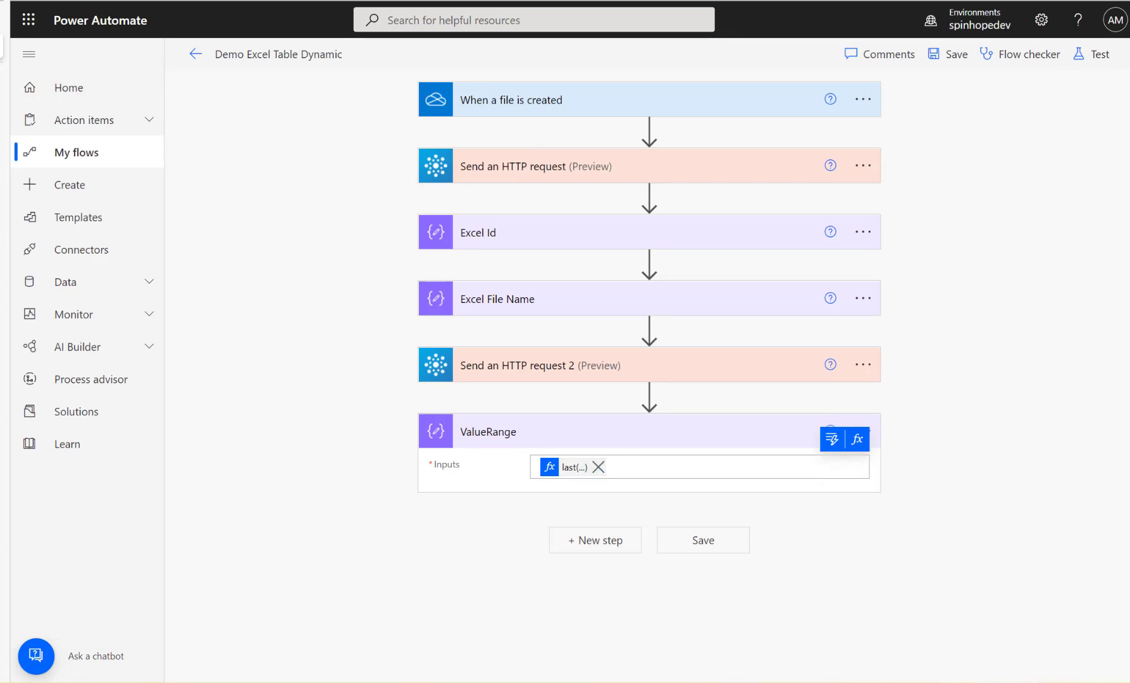
click(540, 365)
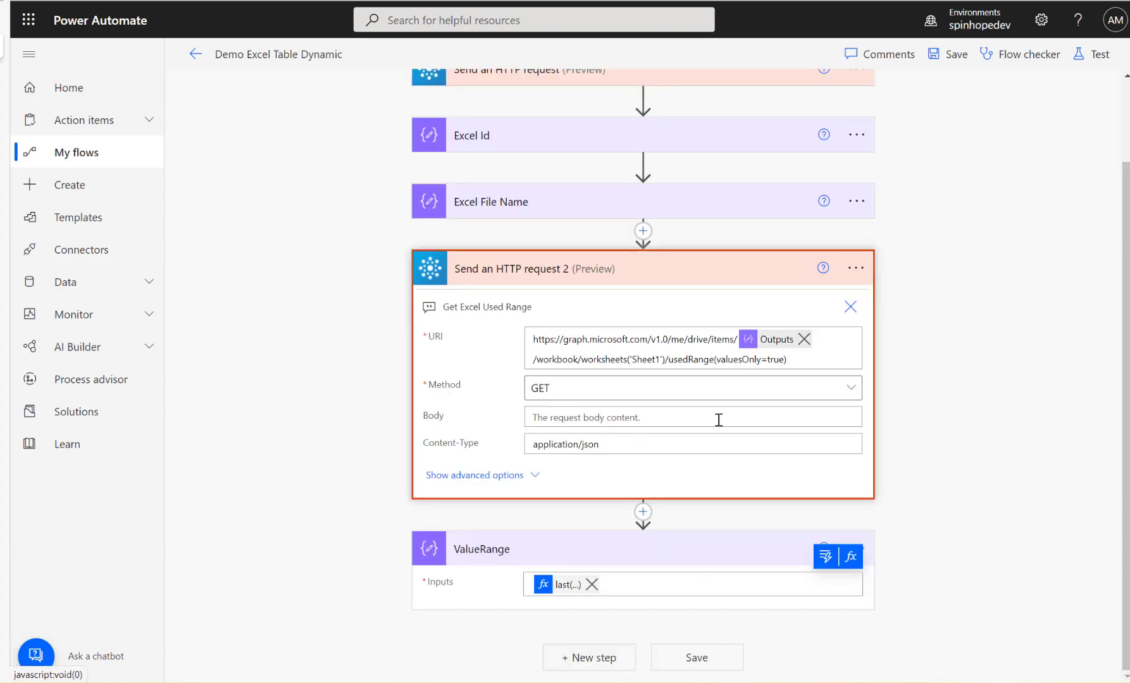
click(593, 658)
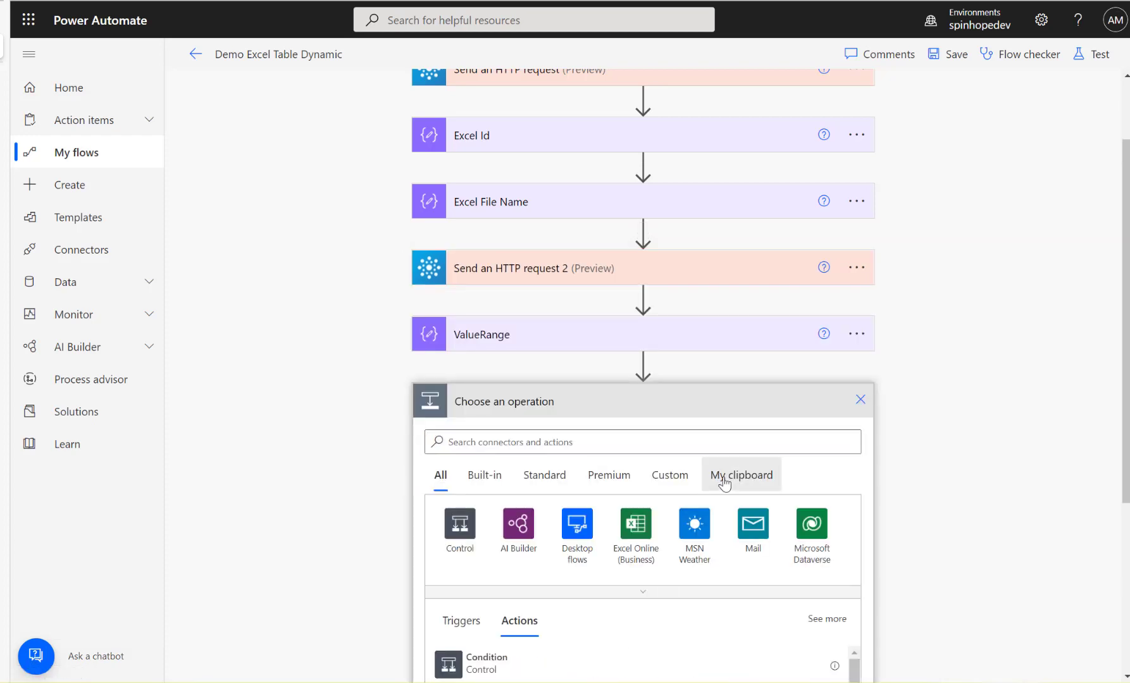
click(720, 477)
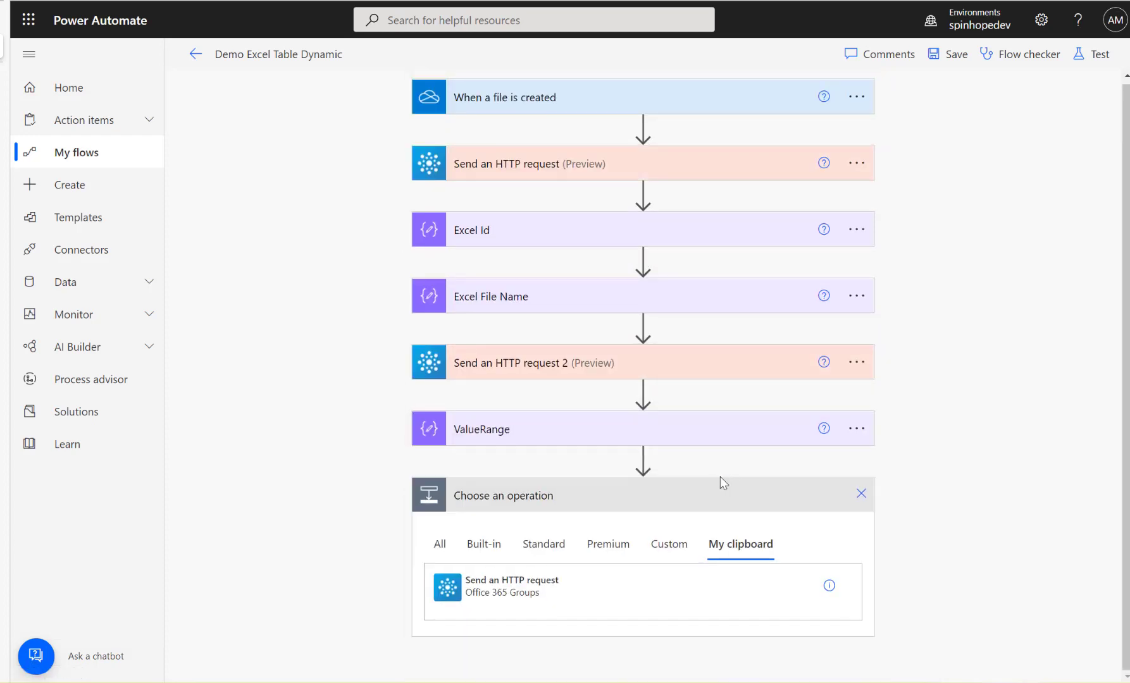
click(489, 595)
click(571, 506)
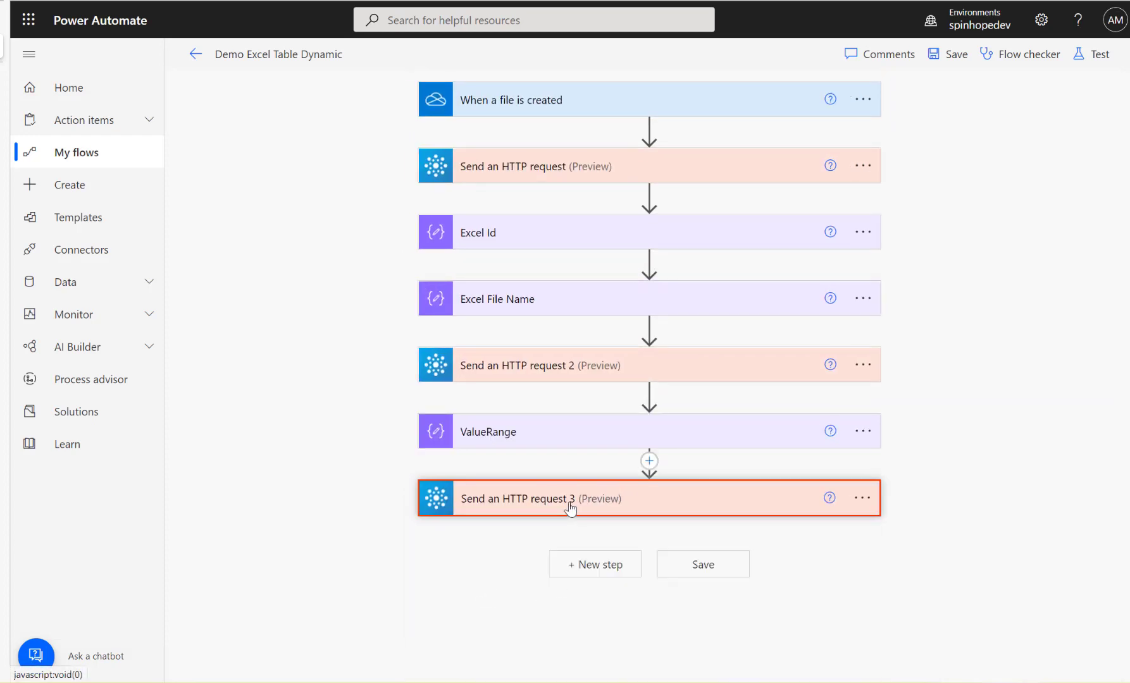
click(850, 537)
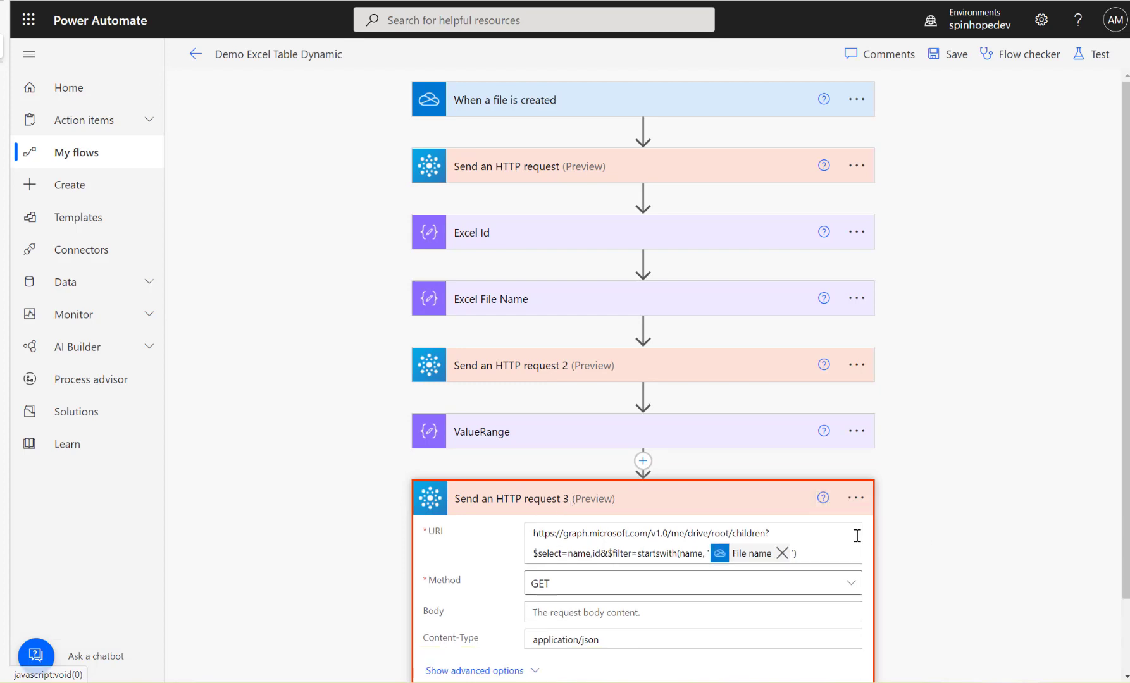
- Change the note on Send an HTTP request 3 to Create Table
click(861, 501)
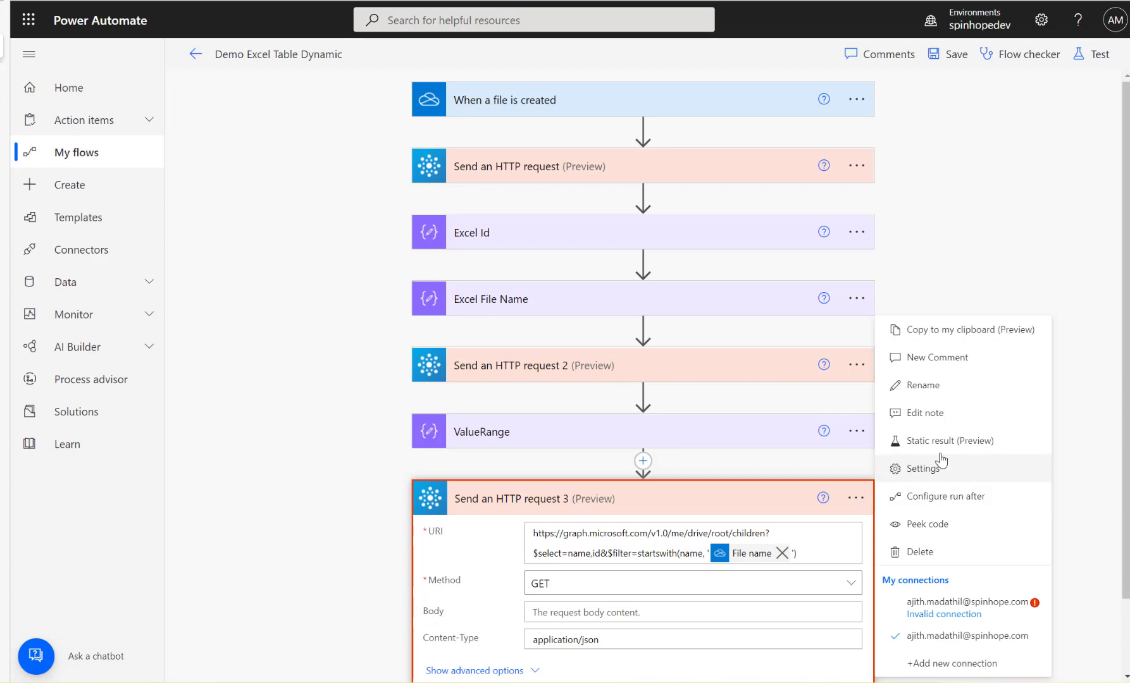
click(933, 415)
drag(560, 557, 252, 560)
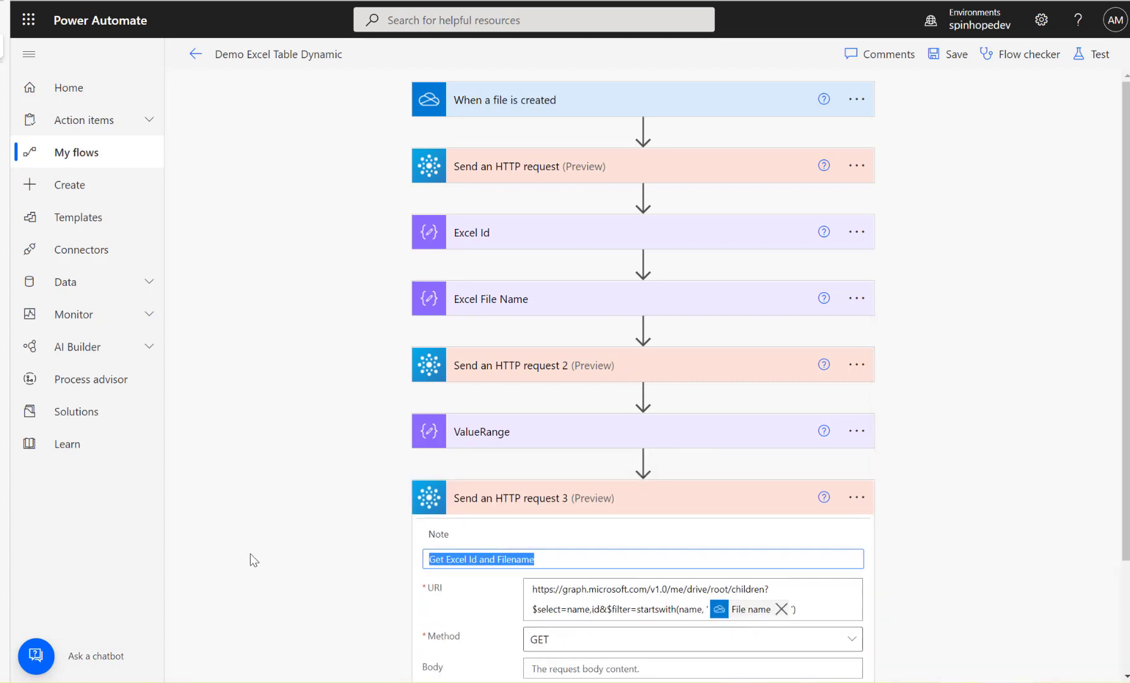
text(Create Table)
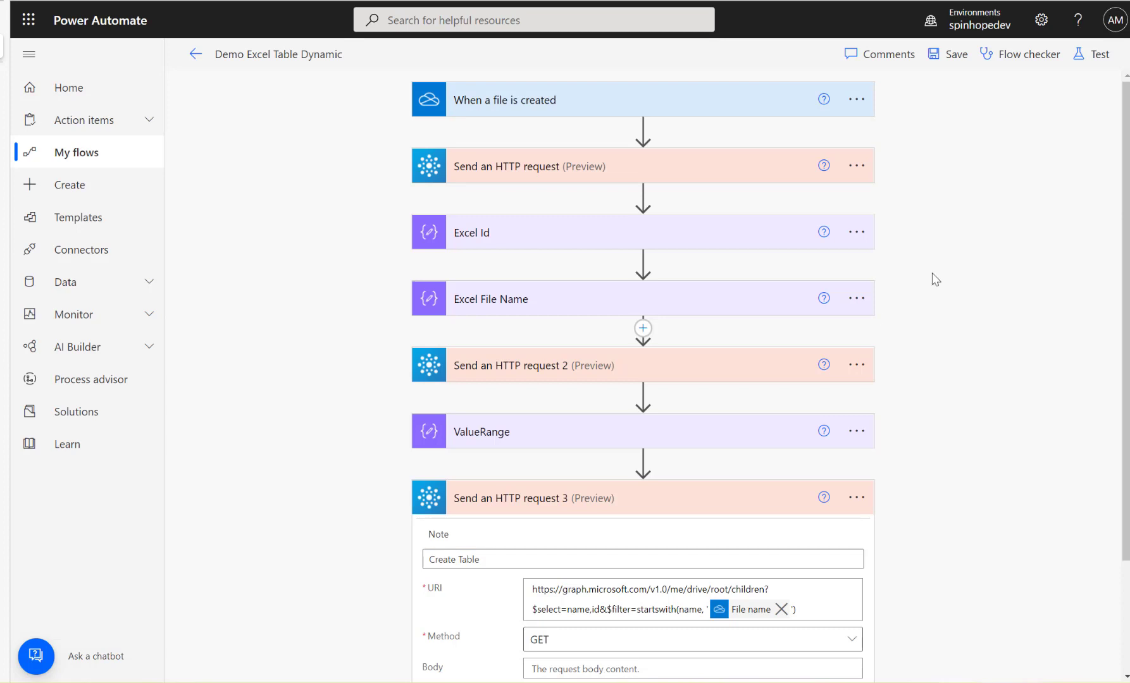
click(816, 611)
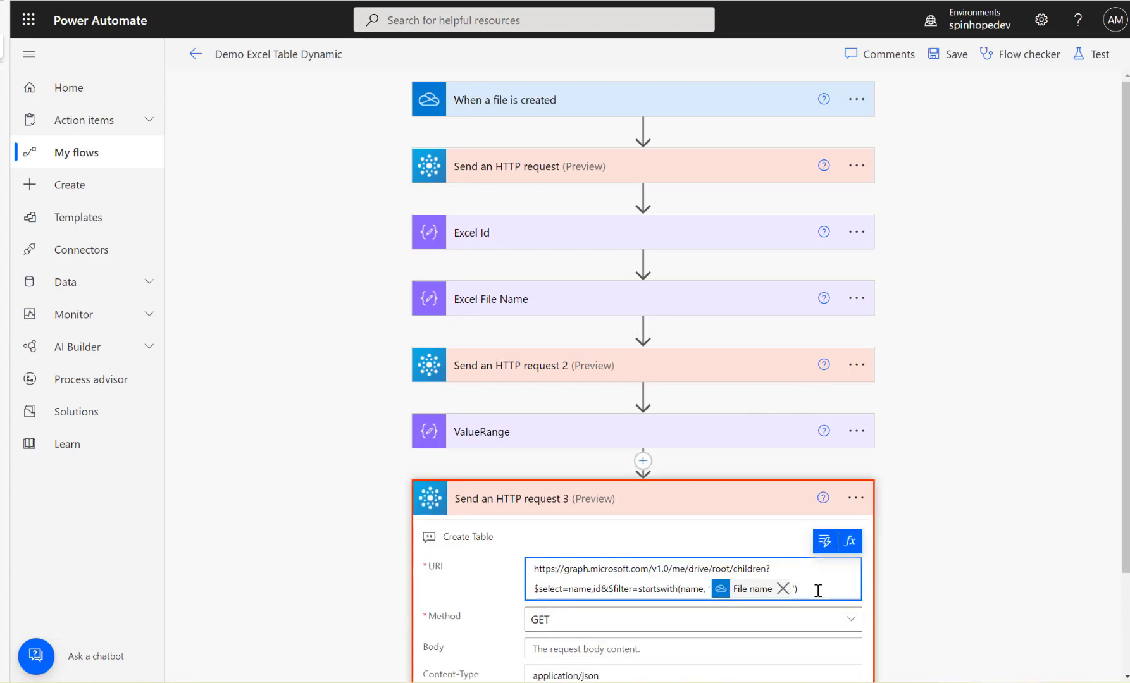
drag(818, 590, 430, 573)
text(https://graph.microsoft.com/v1.0/me/drive/items/Outputs/workbook/worksheets('Sheet1')/tables/add)
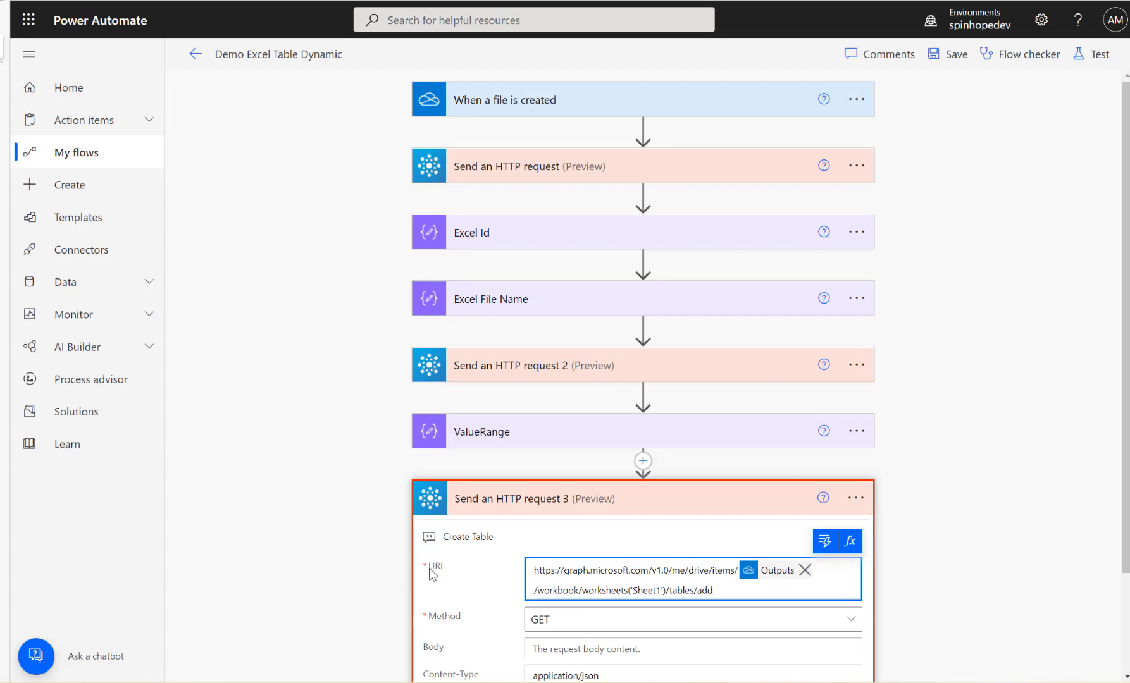
click(238, 564)
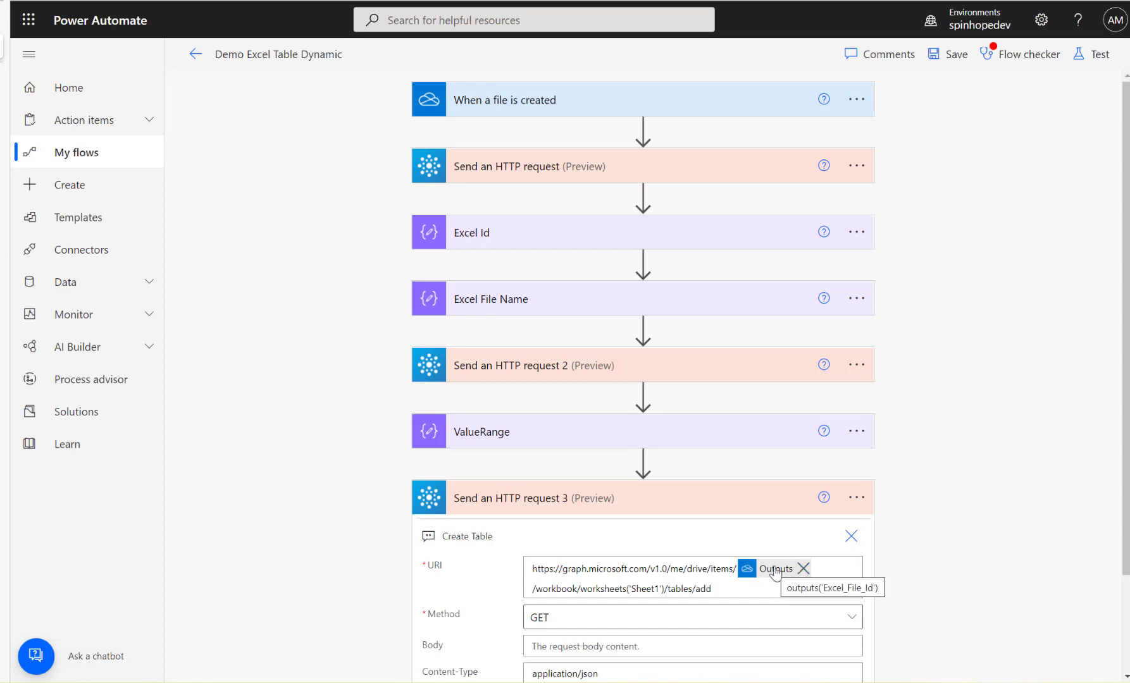
- Replace the invalid Outputs reference after items/ in the URI with the Outputs of Excel Id
click(803, 568)
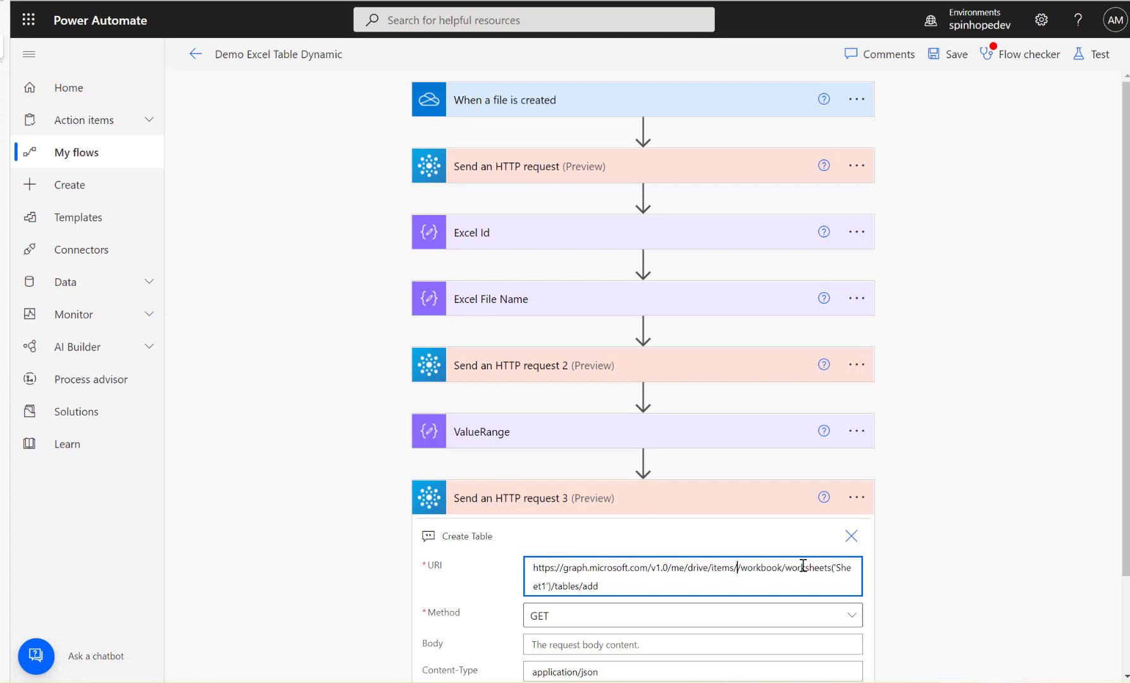
click(740, 573)
click(824, 540)
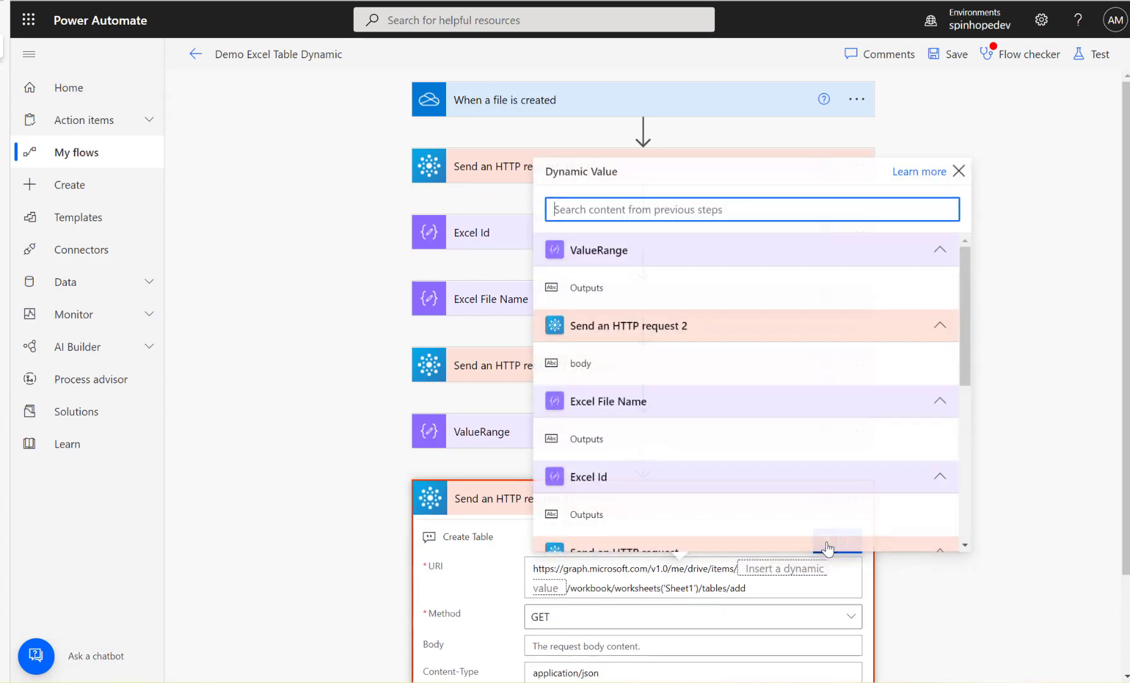
click(624, 515)
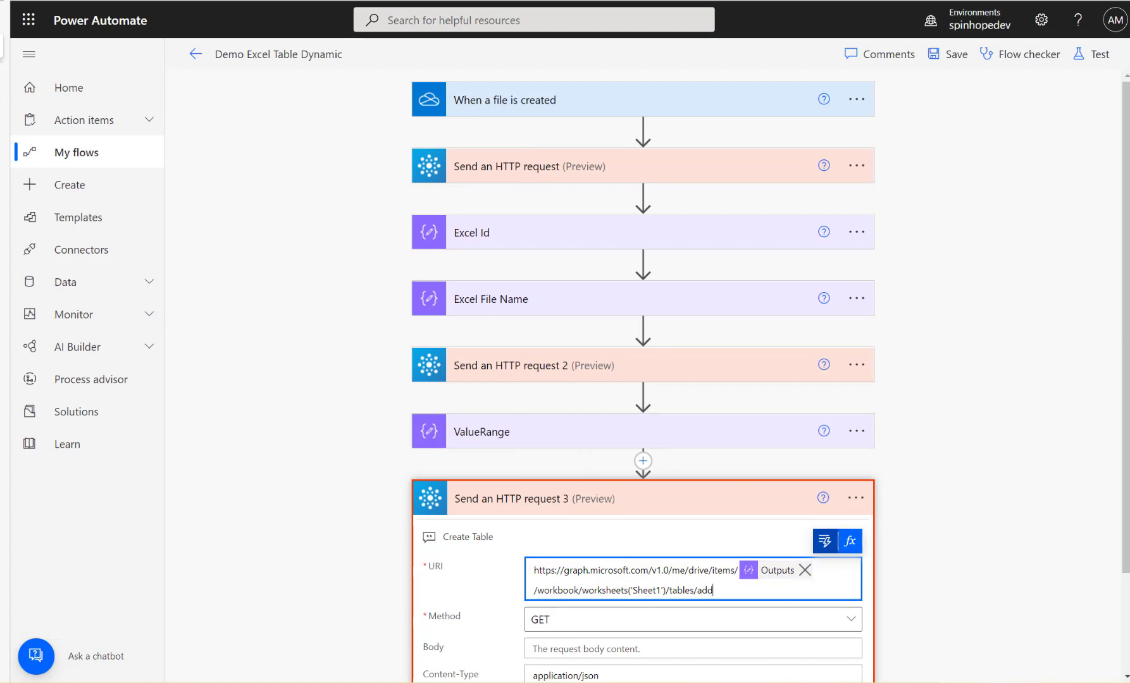
- Set the request method to POST and paste a JSON body with "address" as the Outputs value and "hasHeaders": true
click(688, 622)
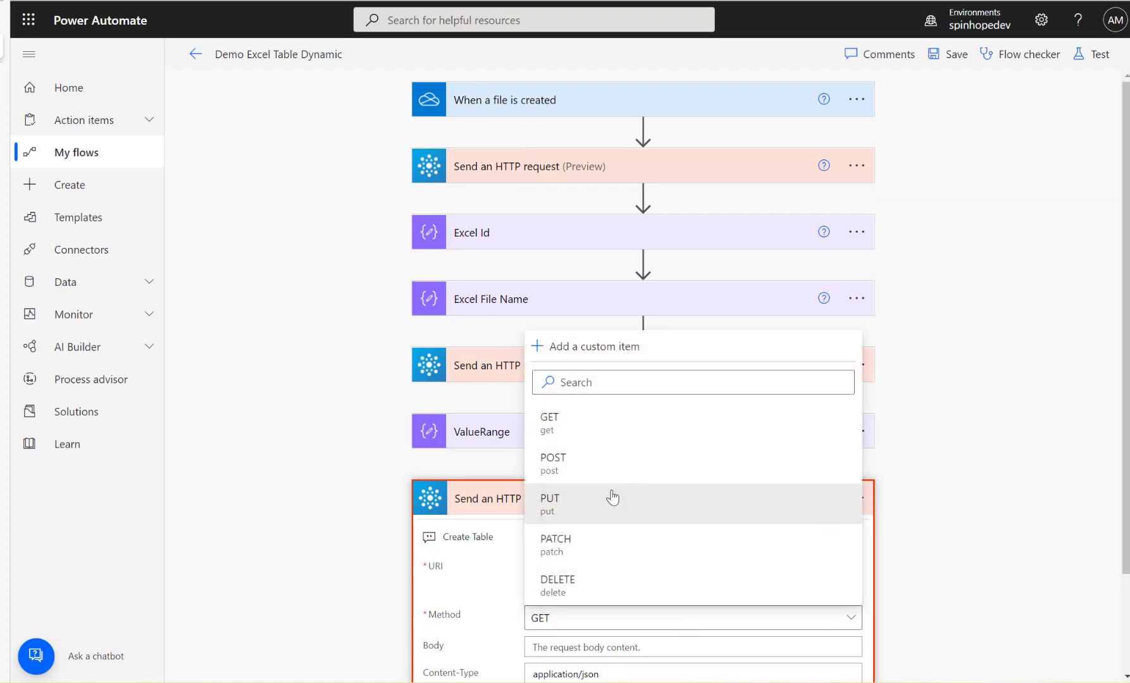
click(602, 468)
scroll(1033, 463, down, 2)
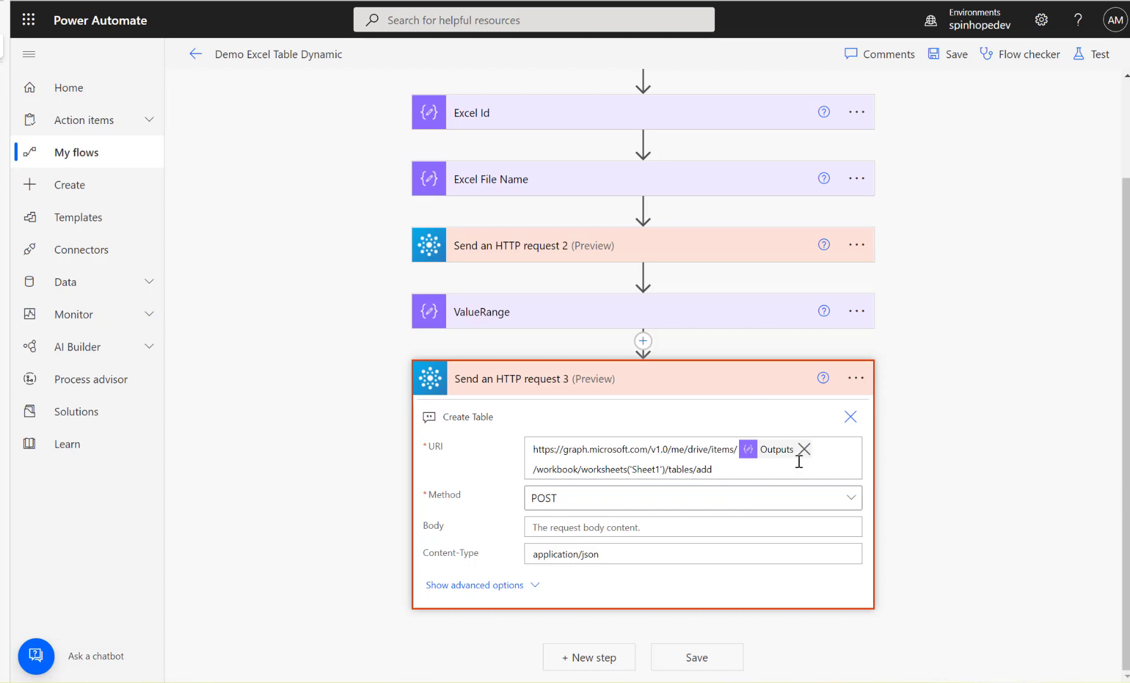
click(578, 529)
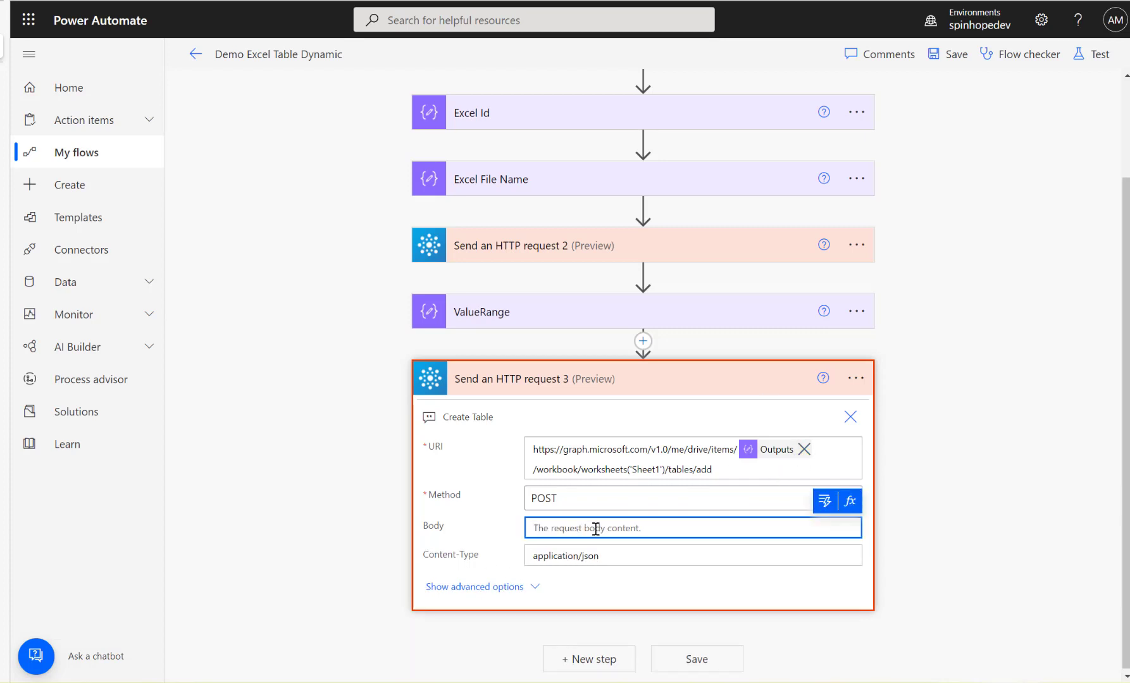
key(ctrl+v)
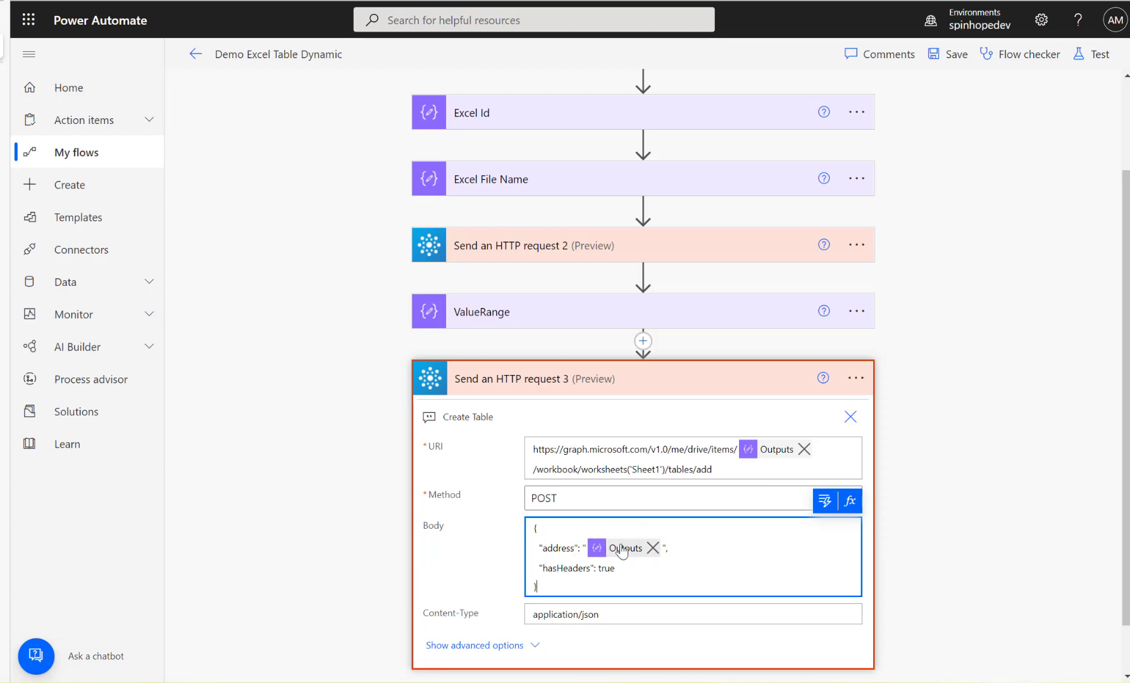
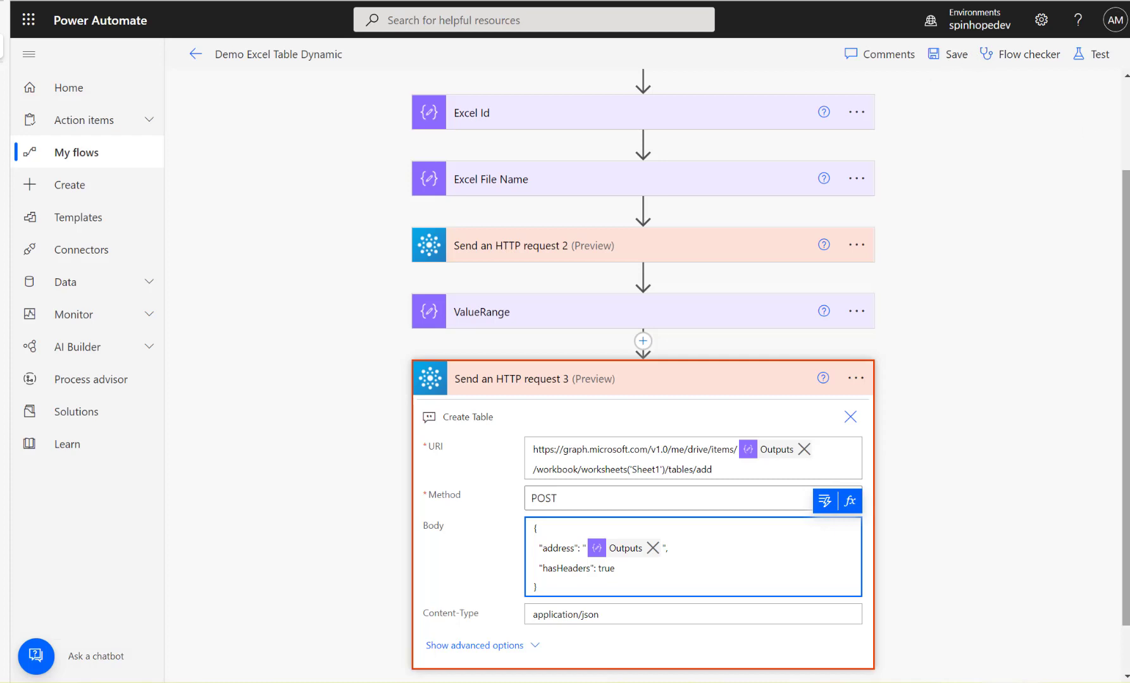
- Save the flow and test it automatically with the most recently used trigger run
click(953, 61)
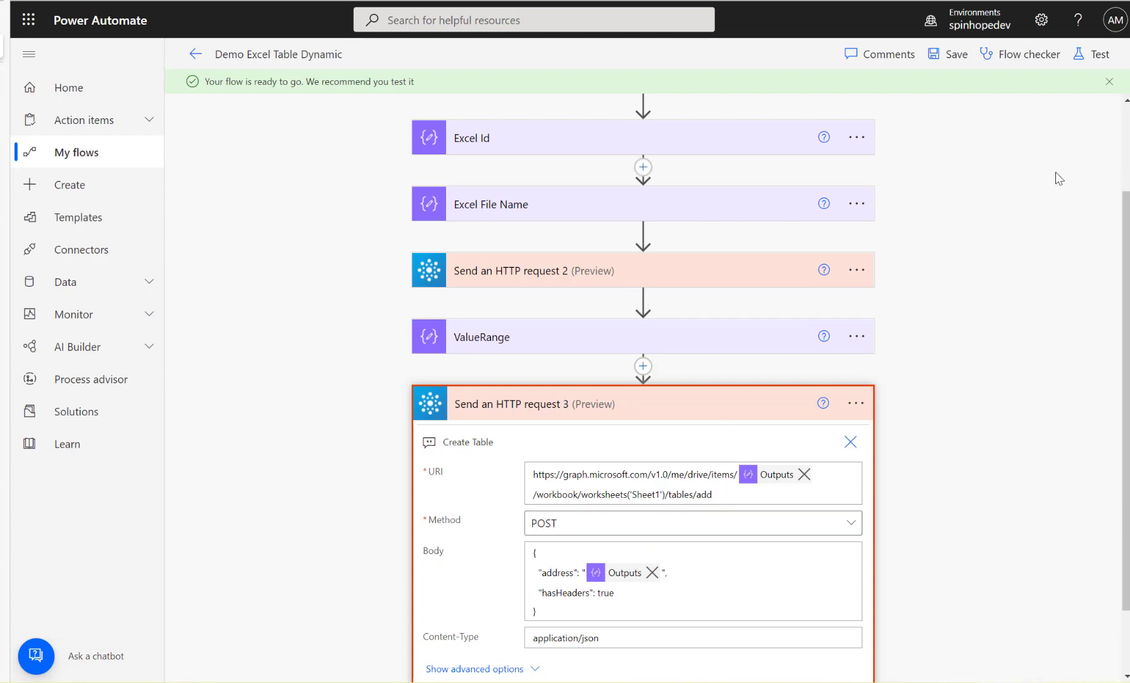
click(1093, 56)
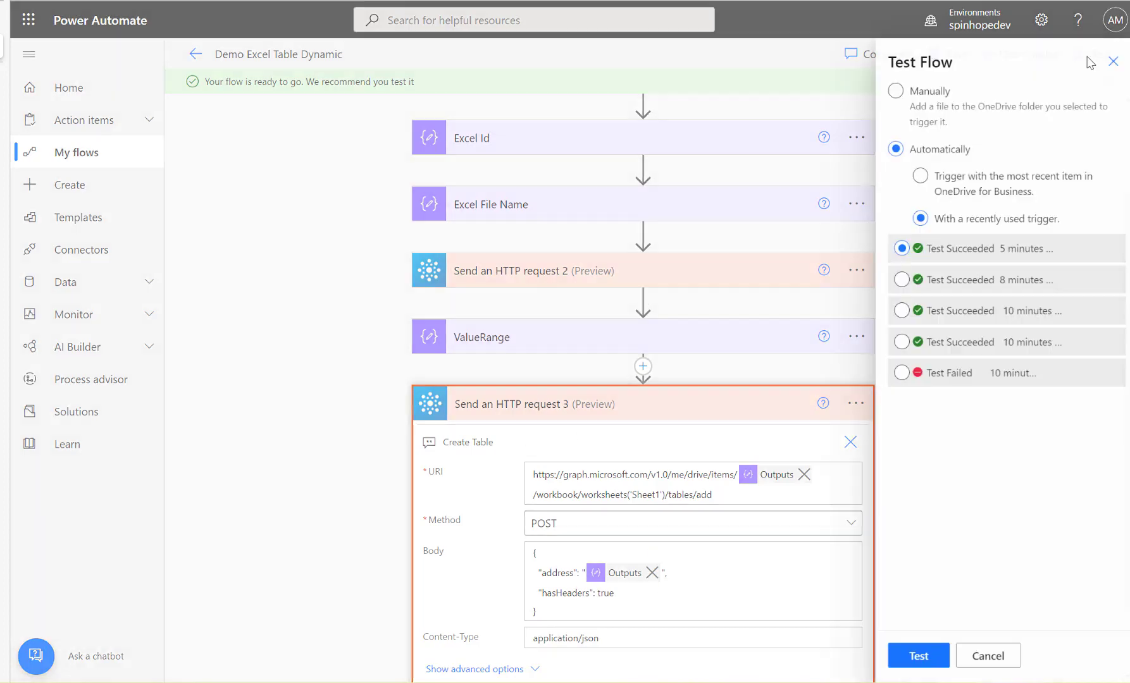
click(923, 252)
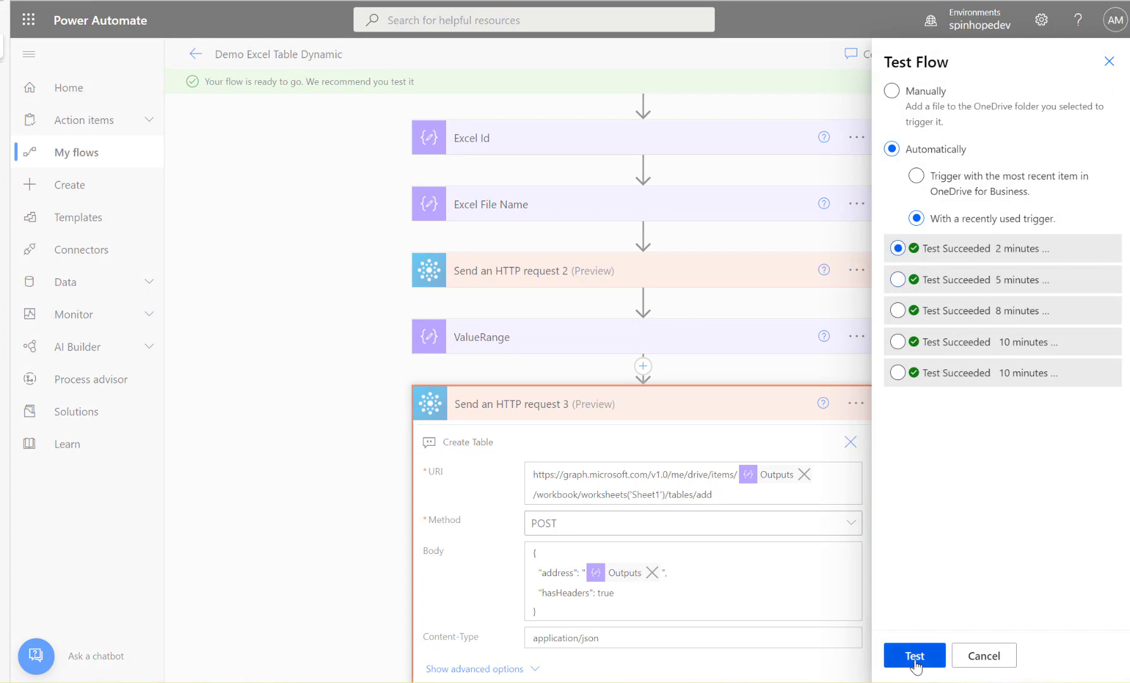
click(914, 663)
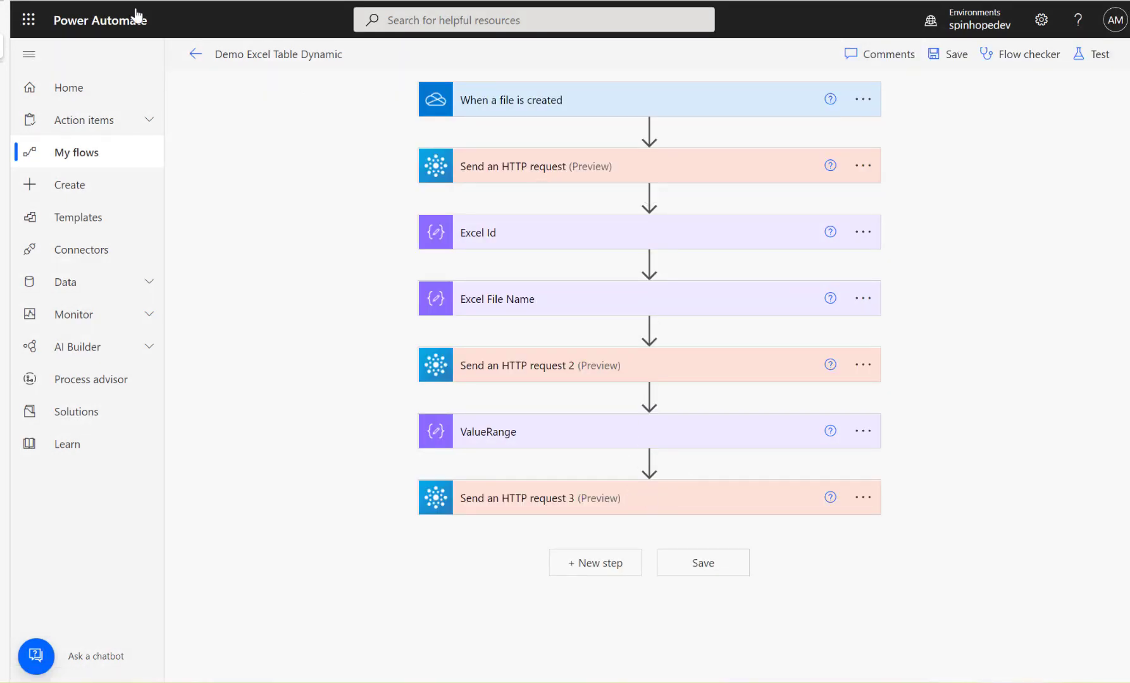
- Open the latest run in the run history and copy the output body of Send an HTTP request 3
click(196, 55)
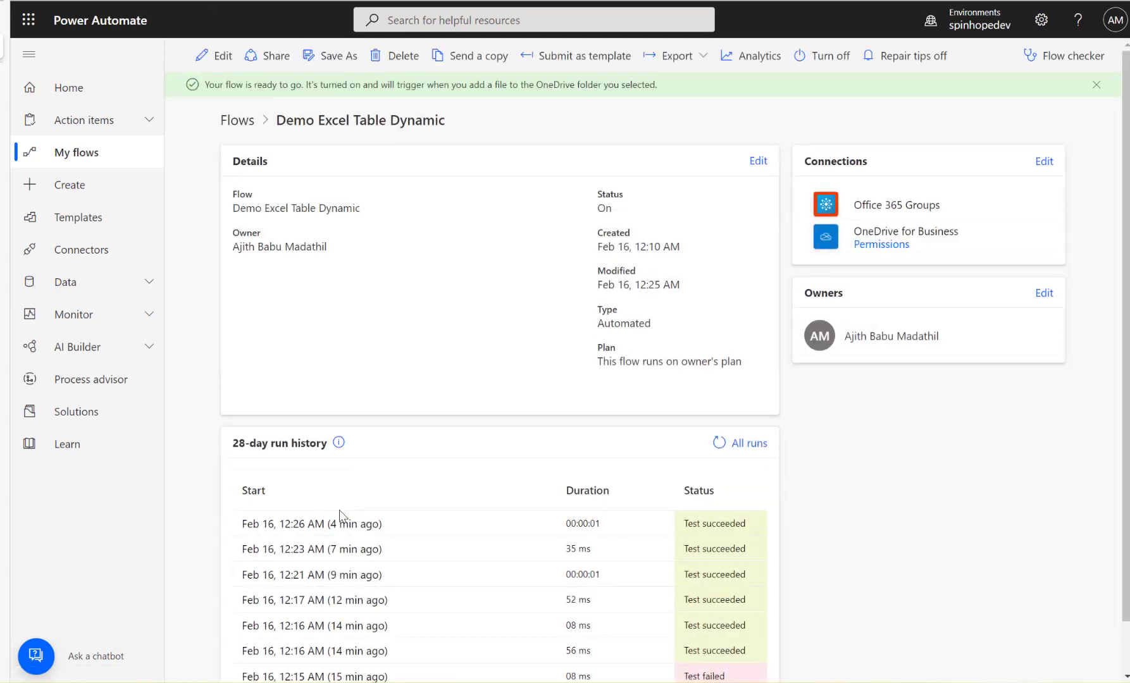
click(341, 524)
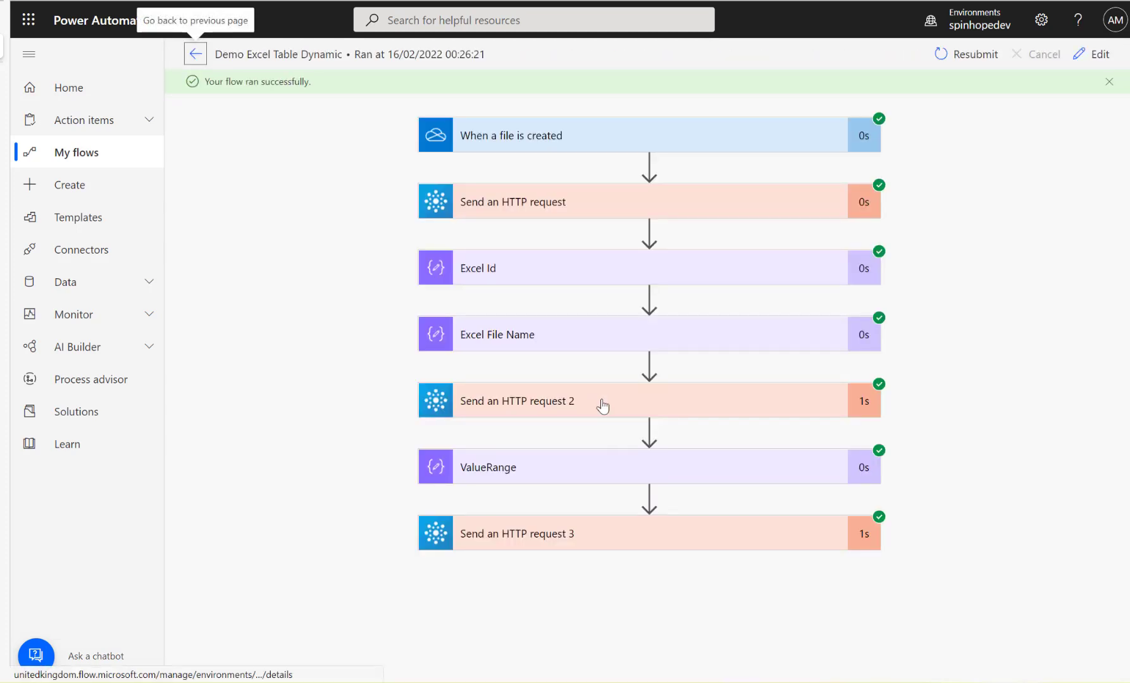
click(613, 538)
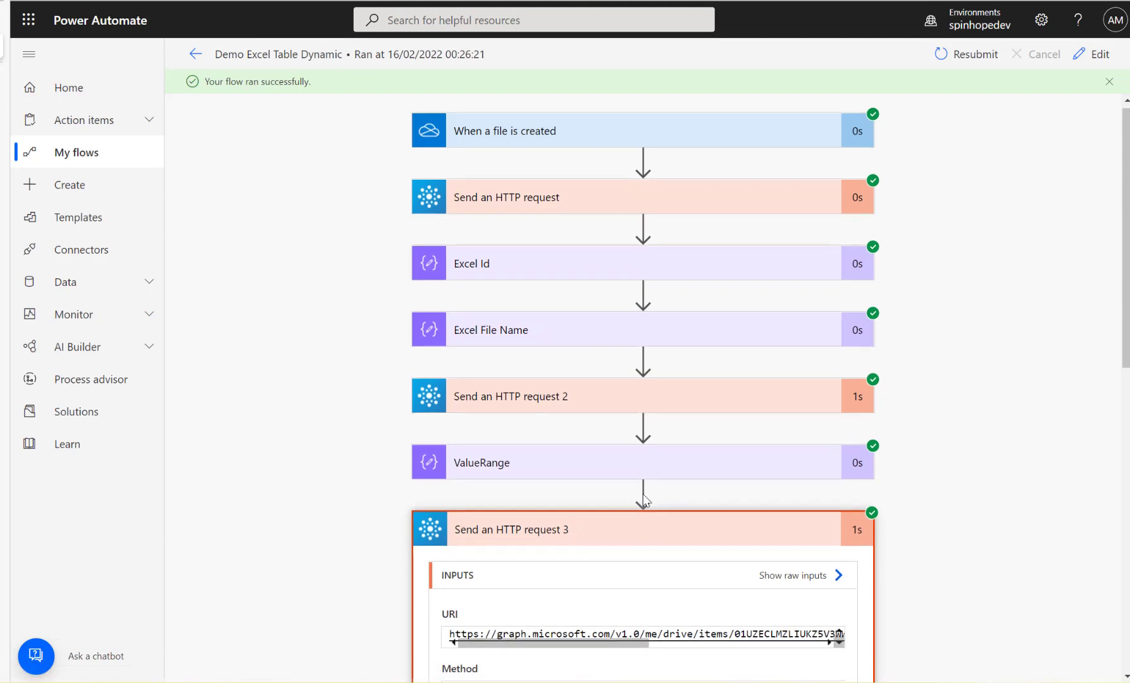
scroll(643, 494, down, 7)
scroll(553, 526, down, 3)
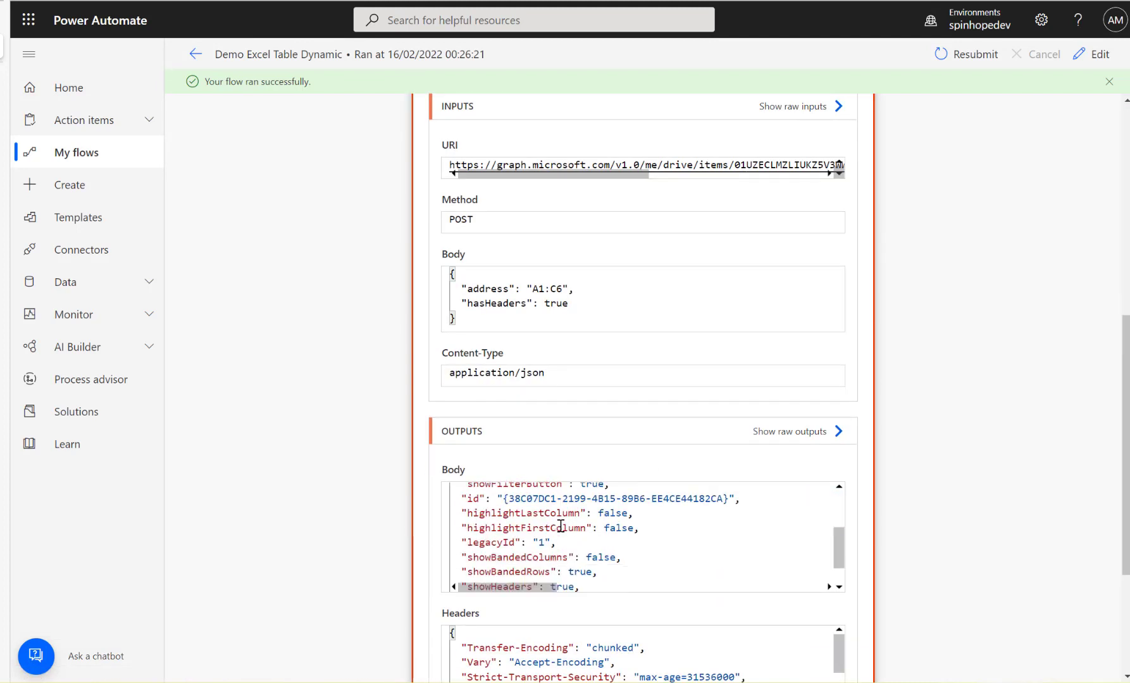
key(ctrl+a)
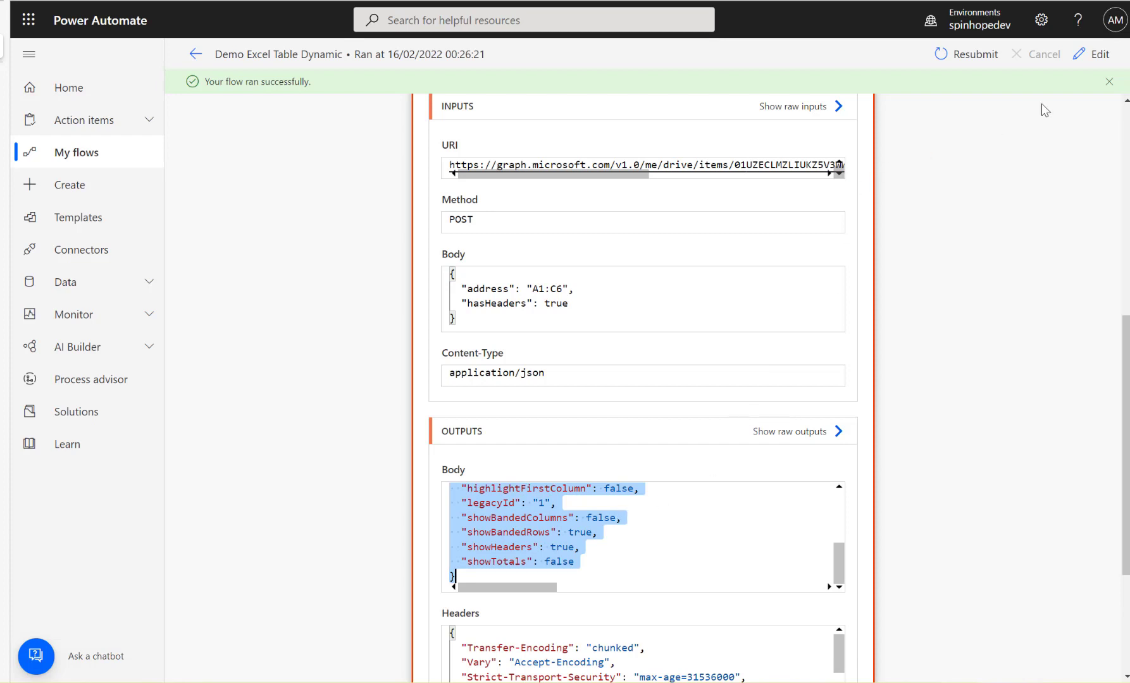
- Return the flow to editing and add a Parse JSON action after Send an HTTP request 3
click(1091, 62)
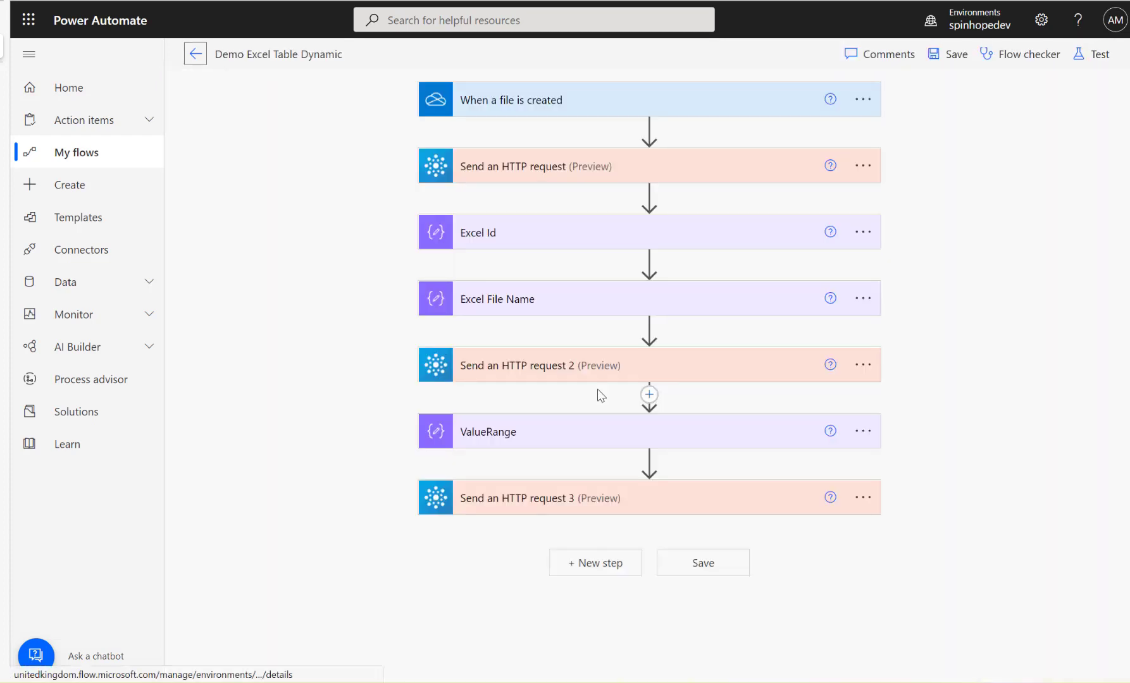
click(491, 506)
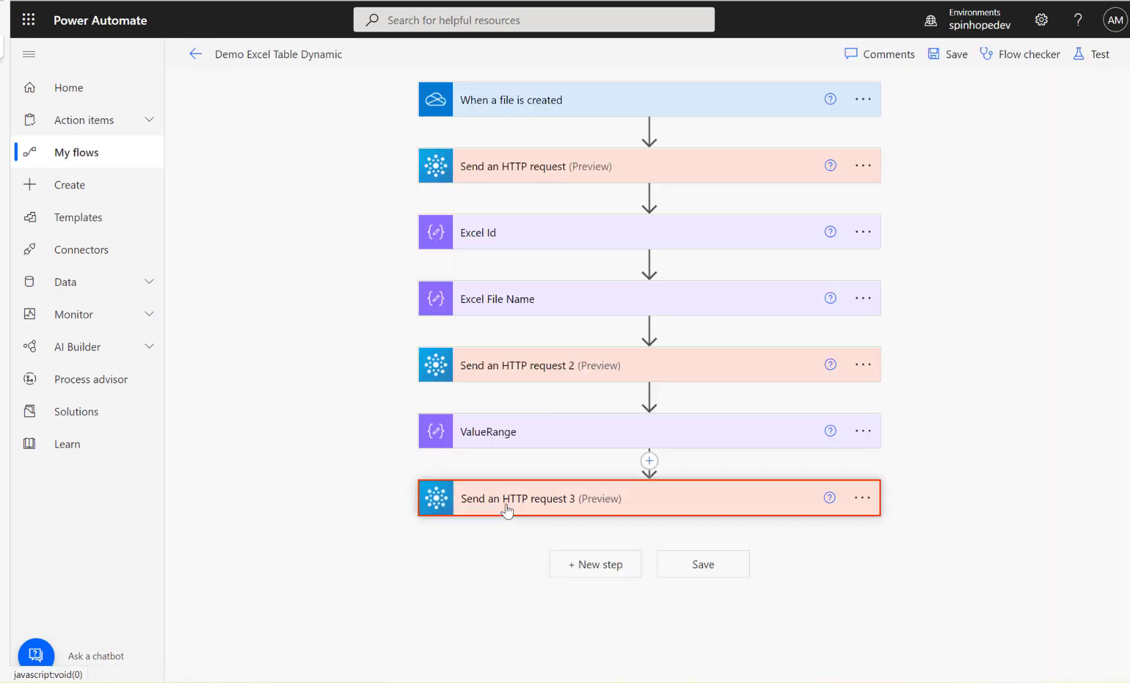
scroll(929, 471, down, 3)
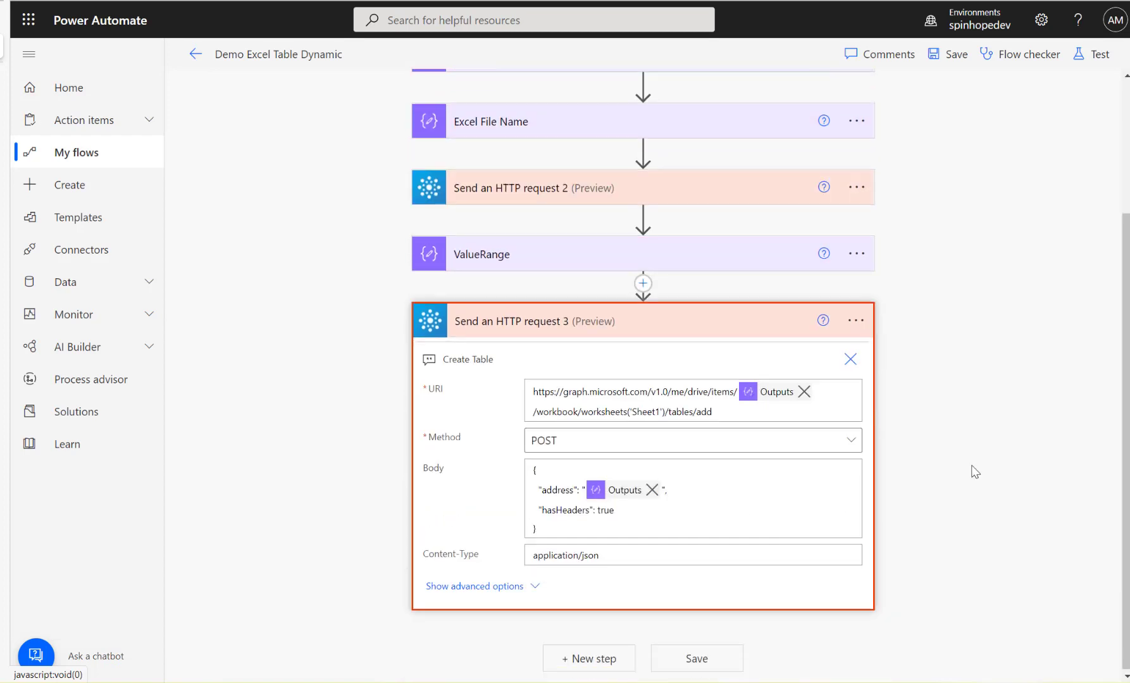
click(591, 658)
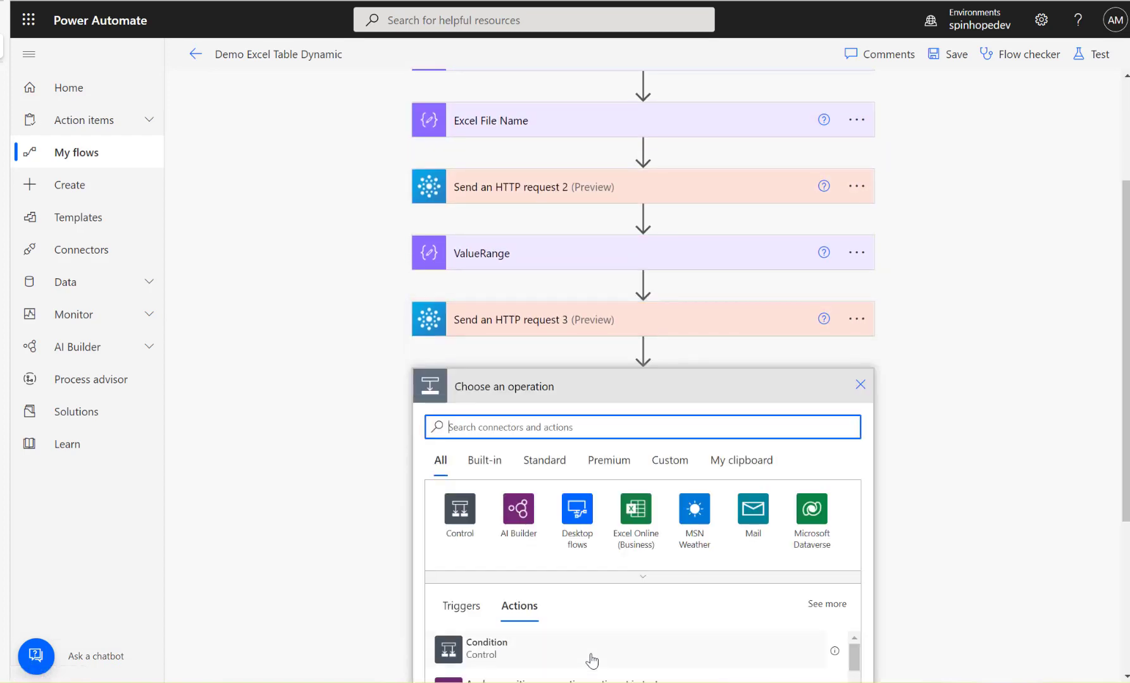
text(parse)
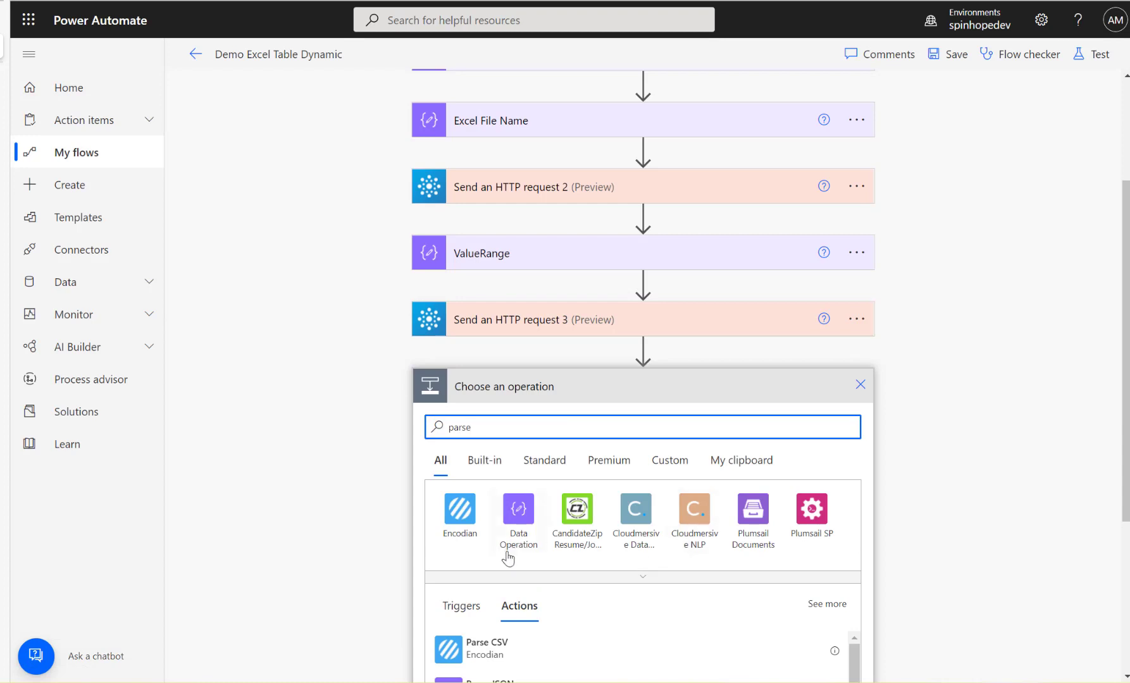
click(521, 675)
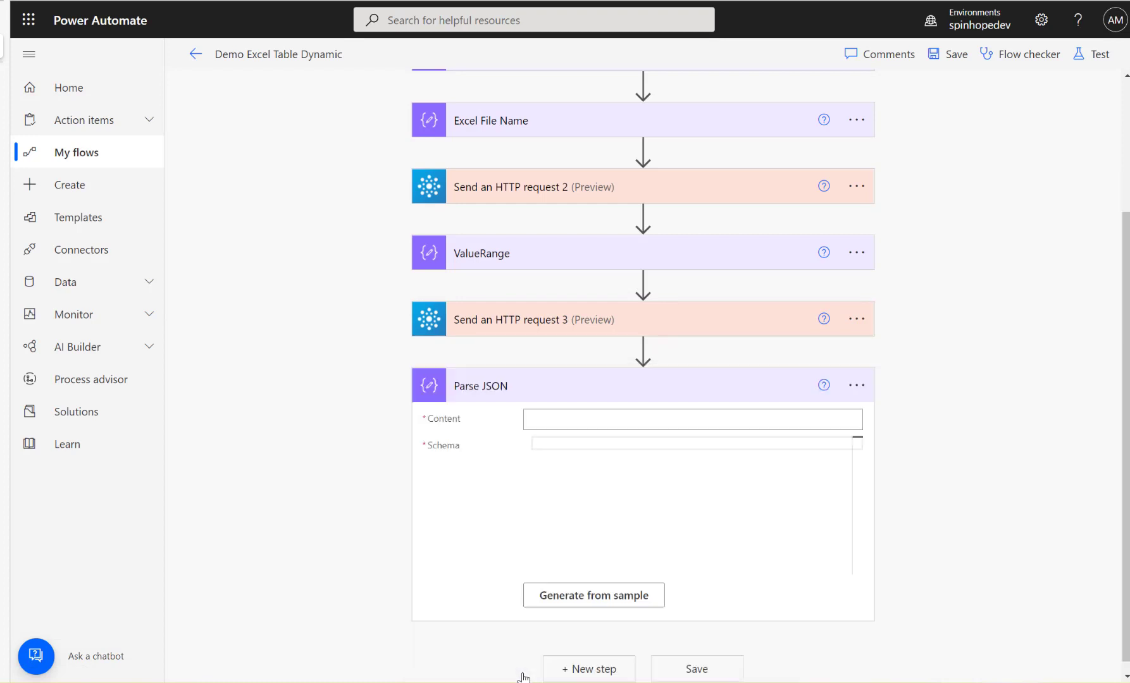
- Set the Parse JSON content to the body of Send an HTTP request 3 and generate its schema from the copied output
click(609, 427)
click(825, 397)
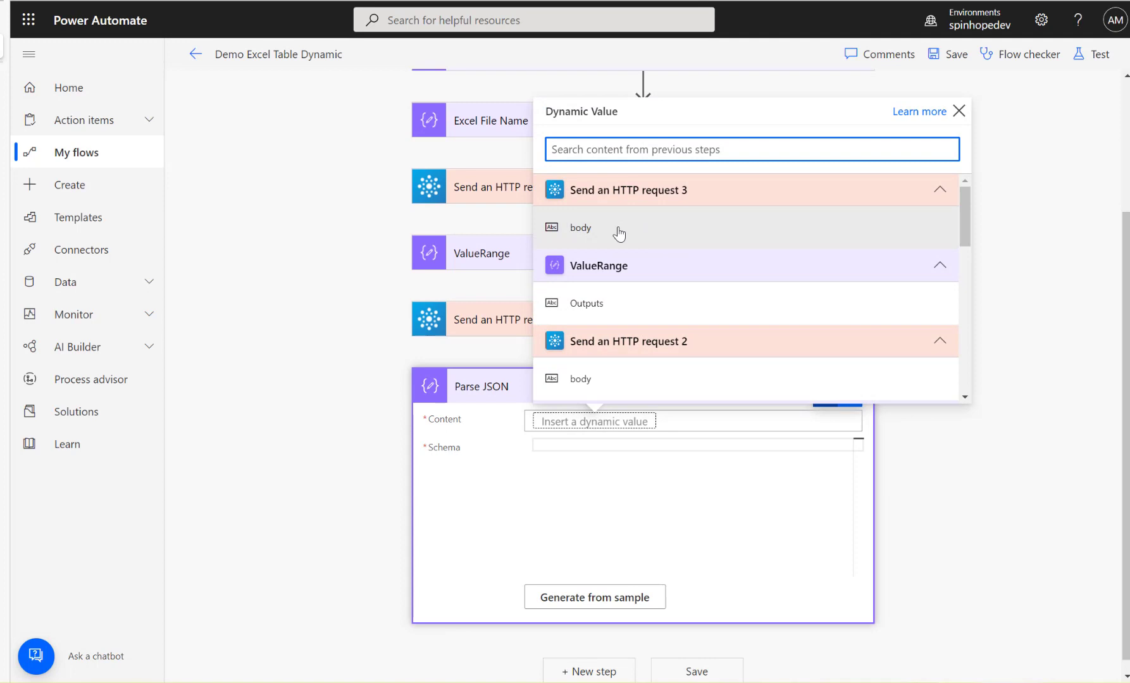
click(583, 229)
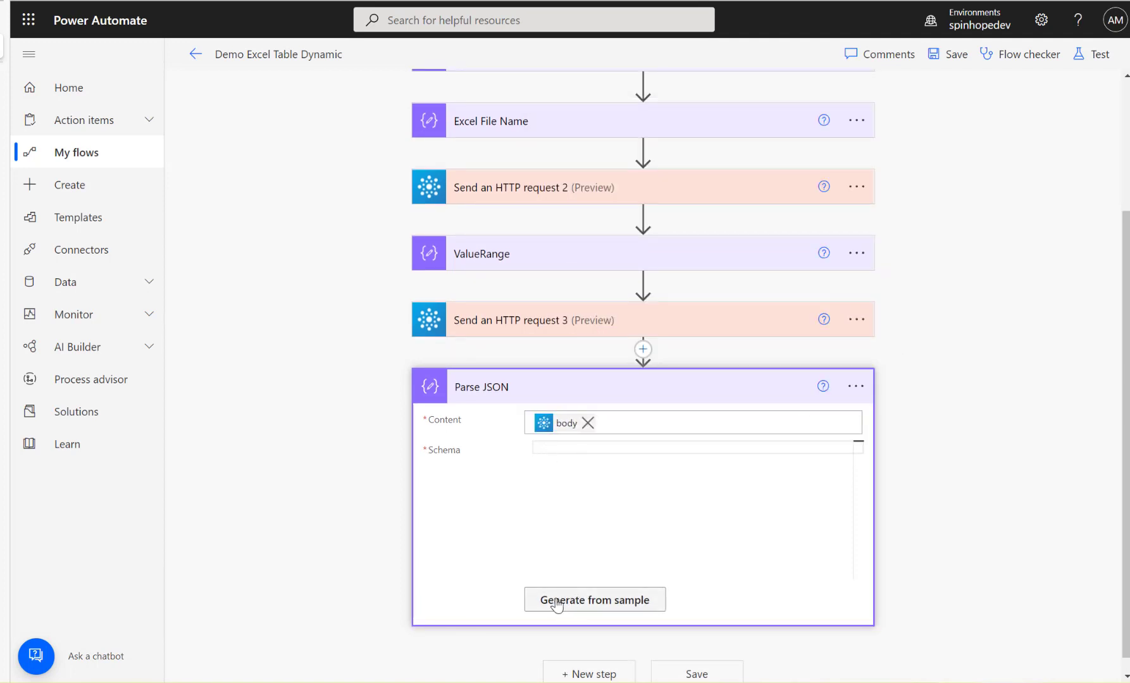
click(590, 601)
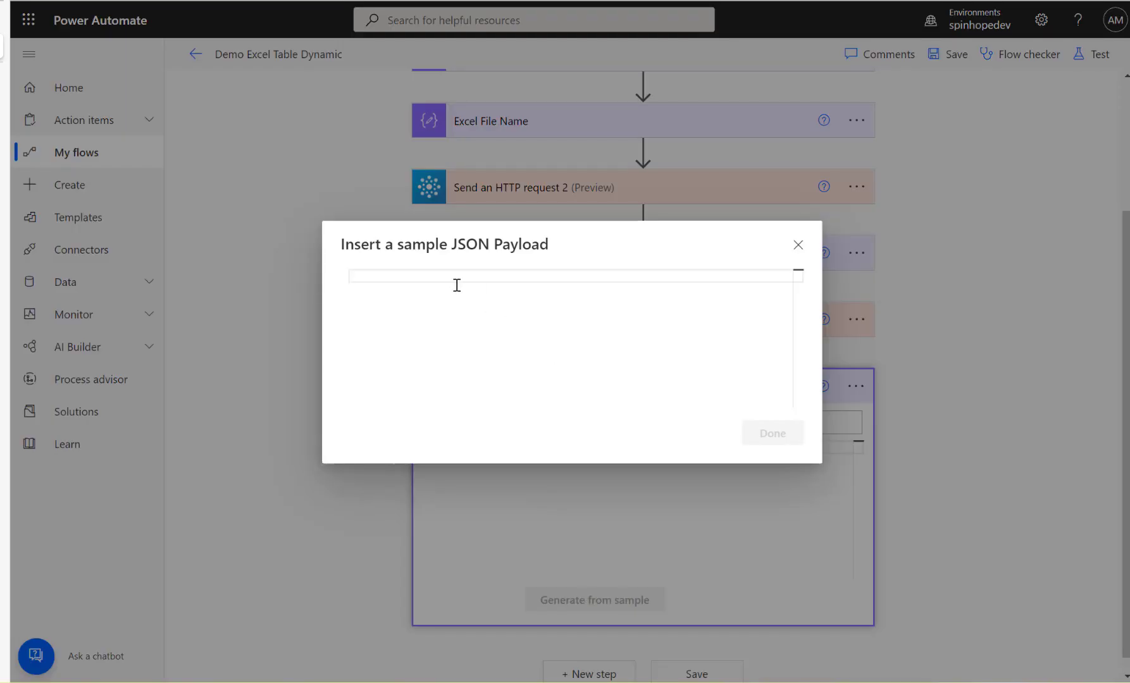
key(ctrl+v)
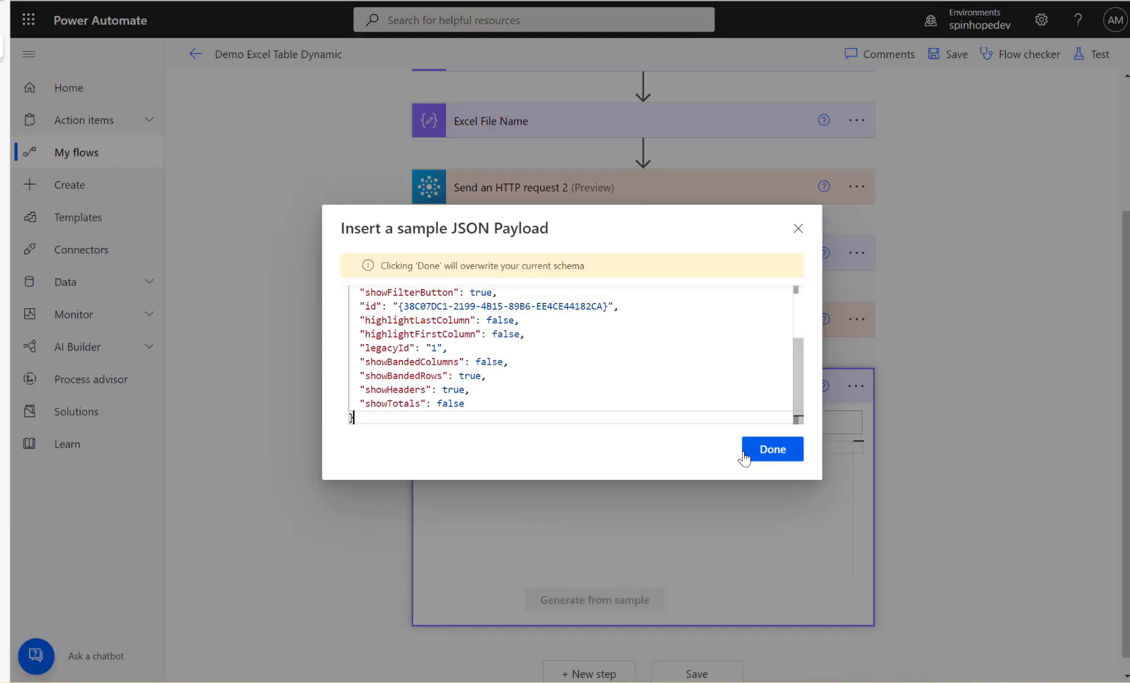
click(756, 453)
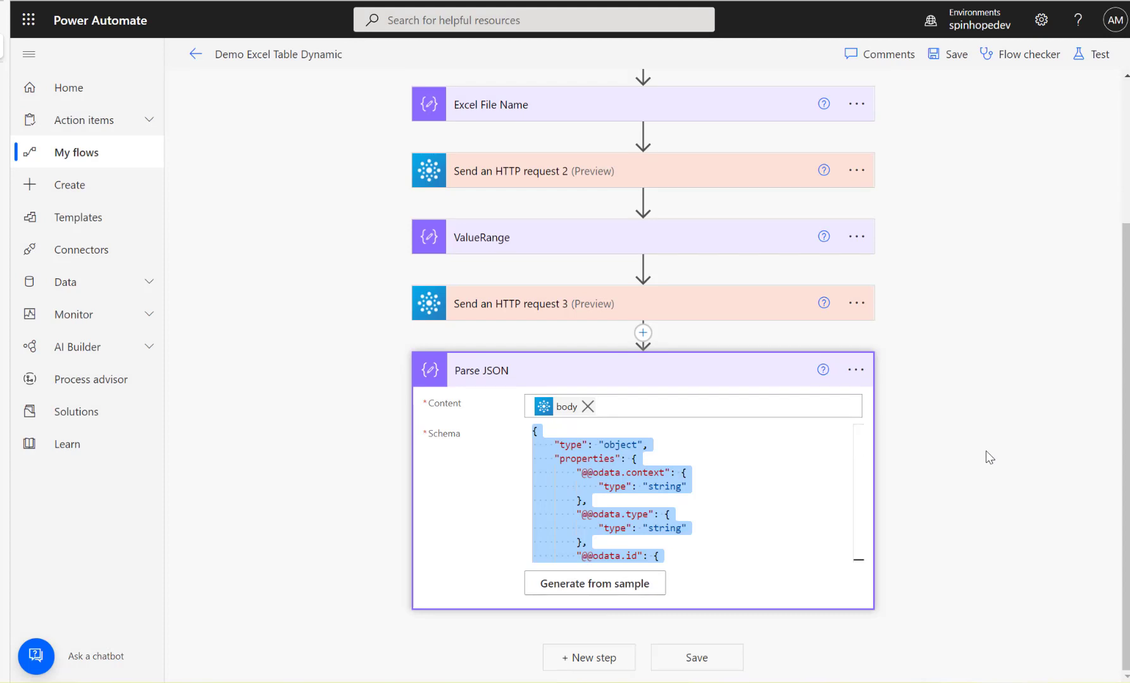
- Add a Compose action after Parse JSON and set its input to the Parse JSON id
click(587, 661)
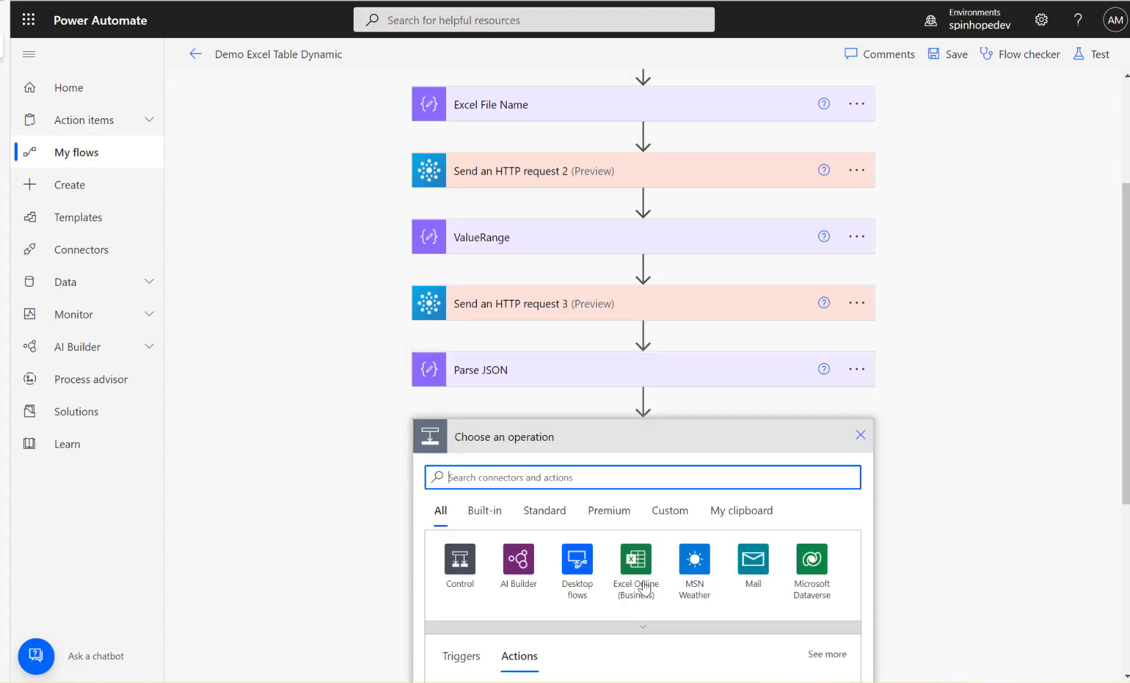
text(copp)
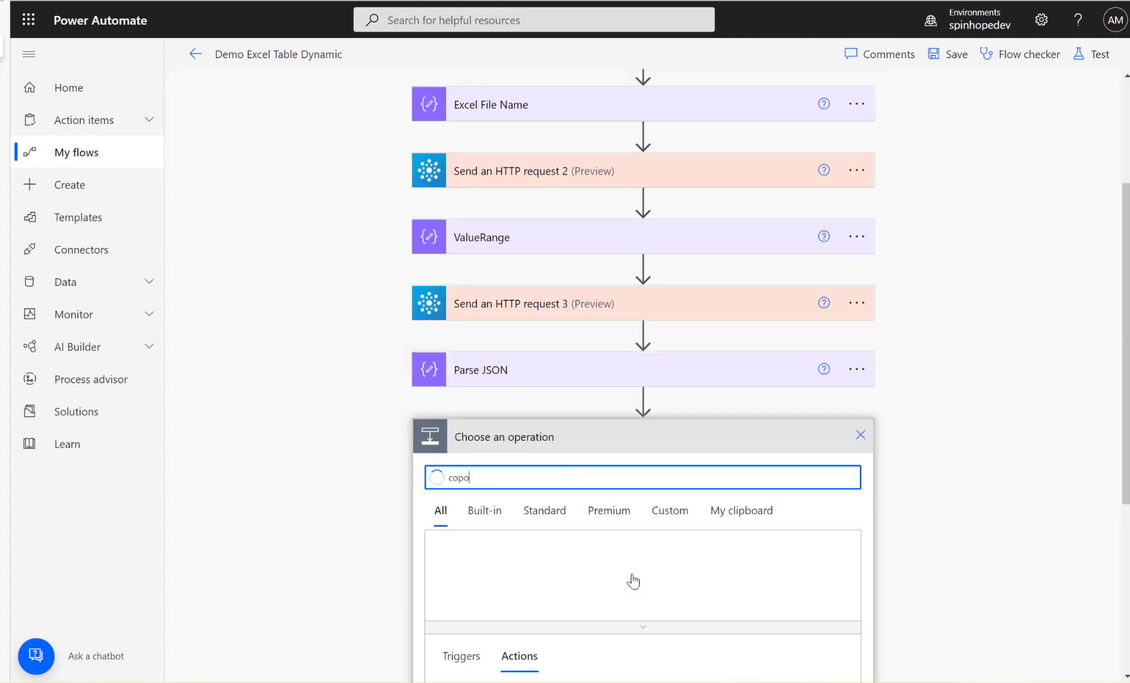
text(ose)
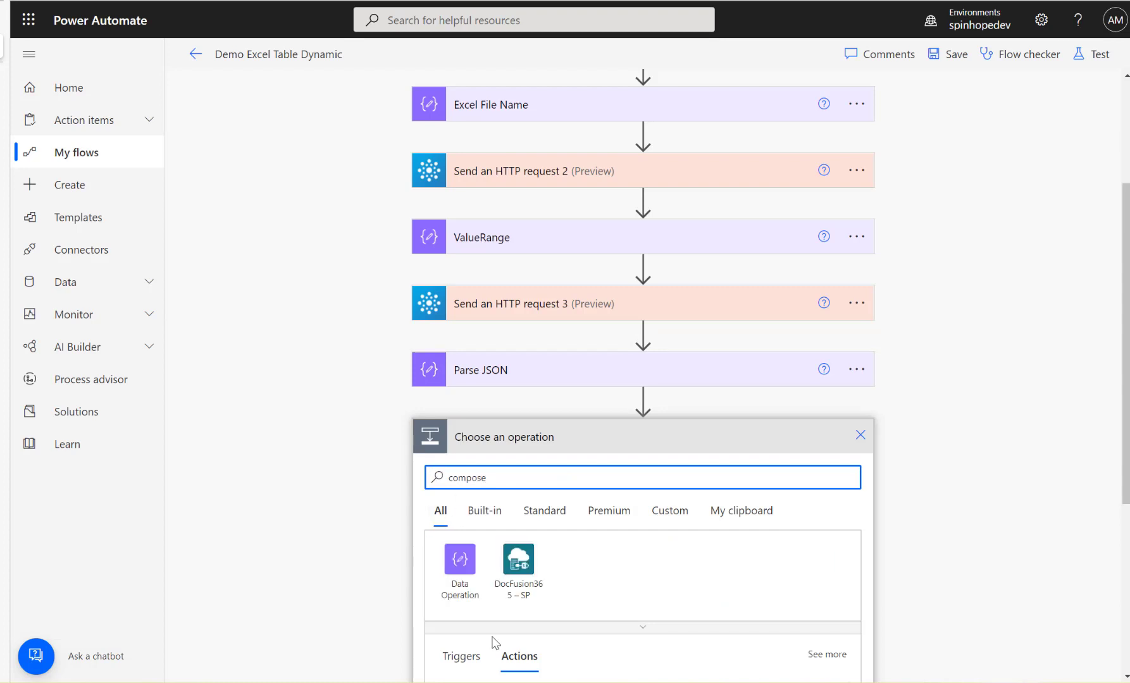
click(463, 579)
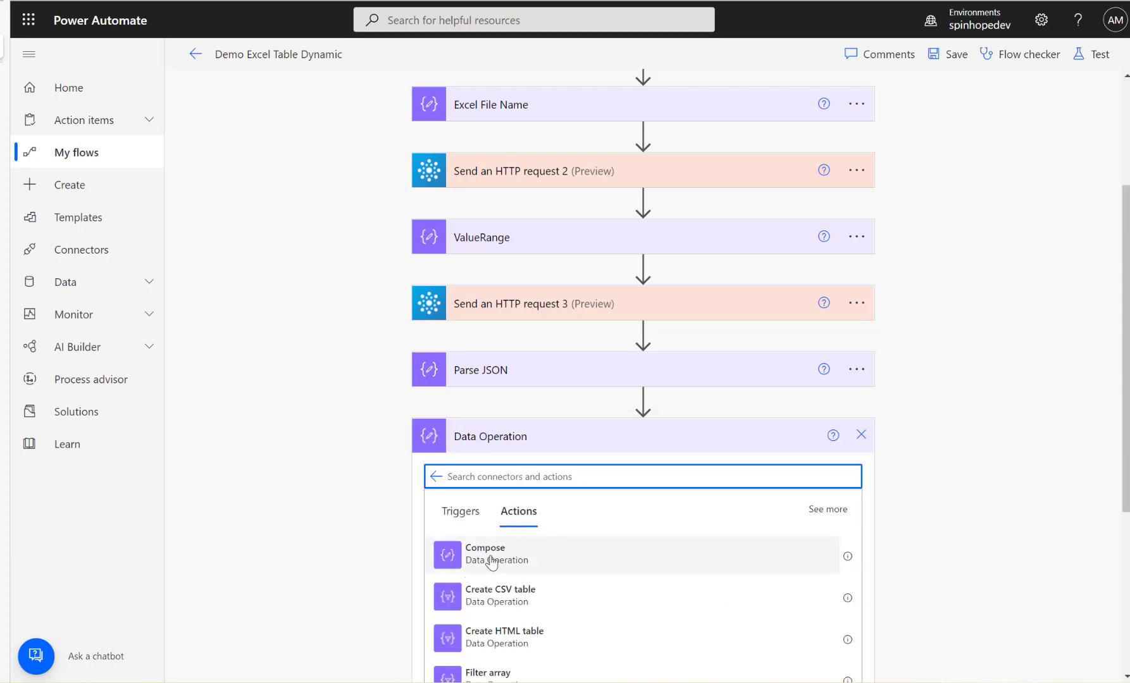
click(492, 556)
click(587, 580)
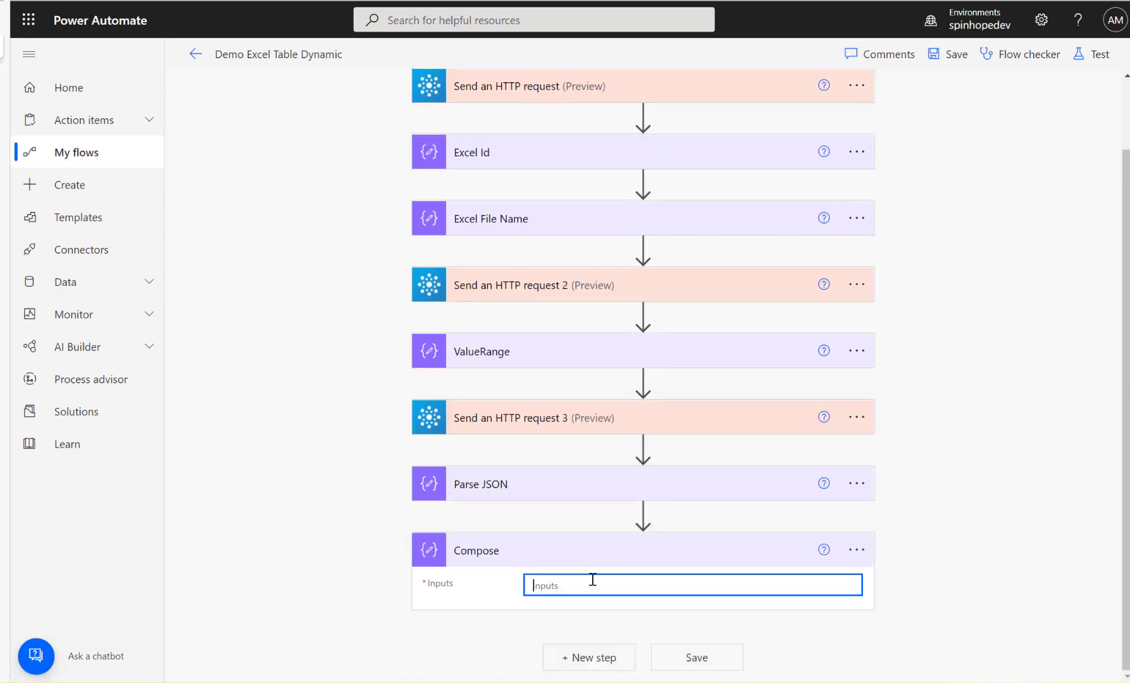
click(823, 564)
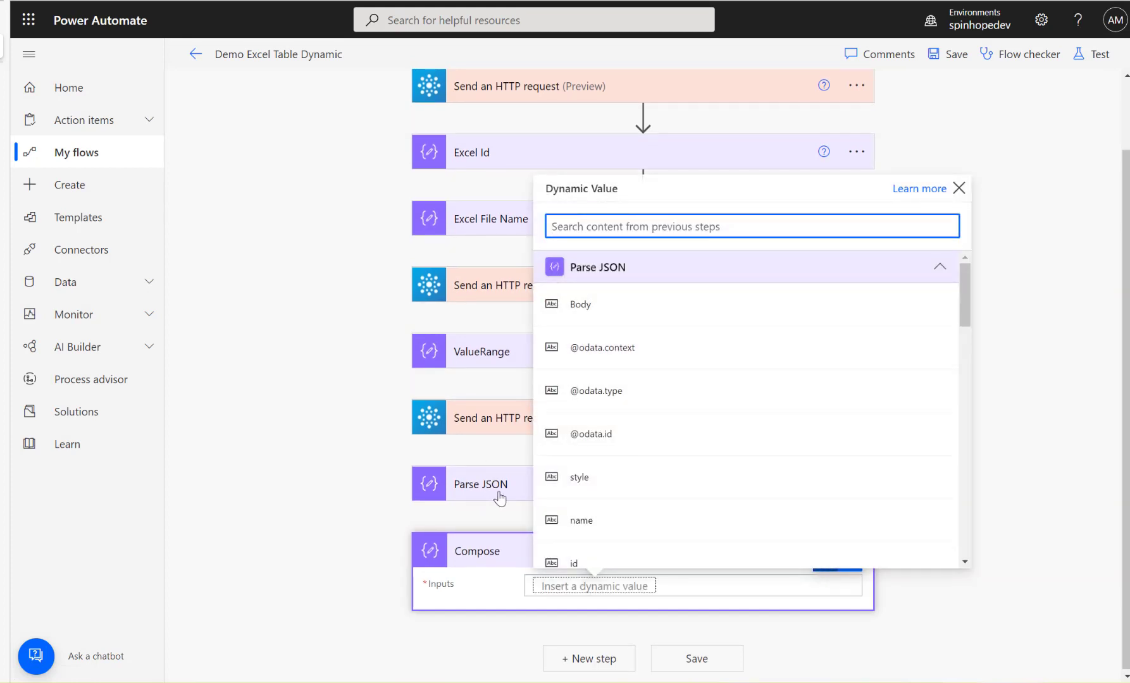
click(595, 552)
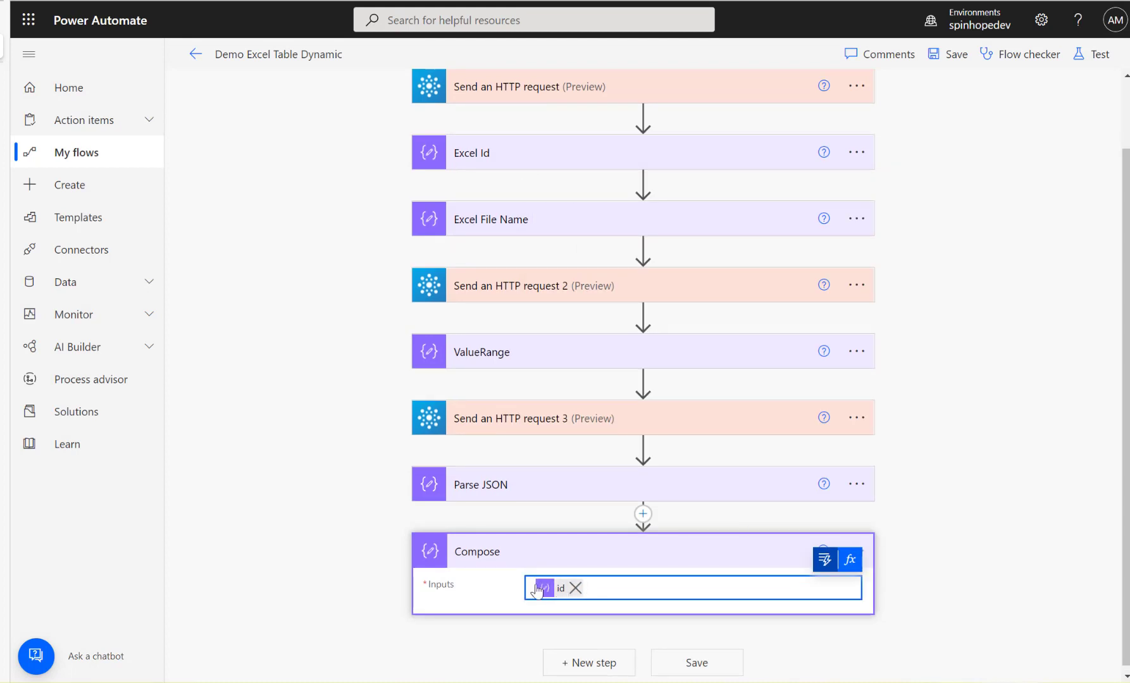
- Add the Excel Online (Business) action List rows present in a table after Compose
click(583, 661)
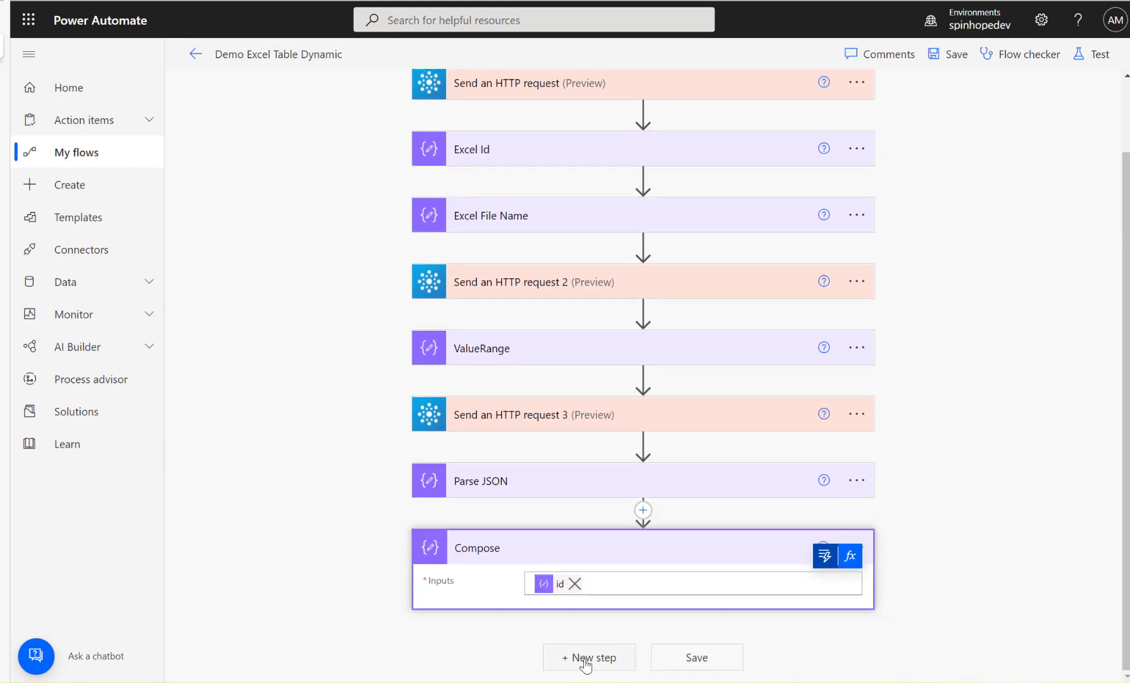
text(list)
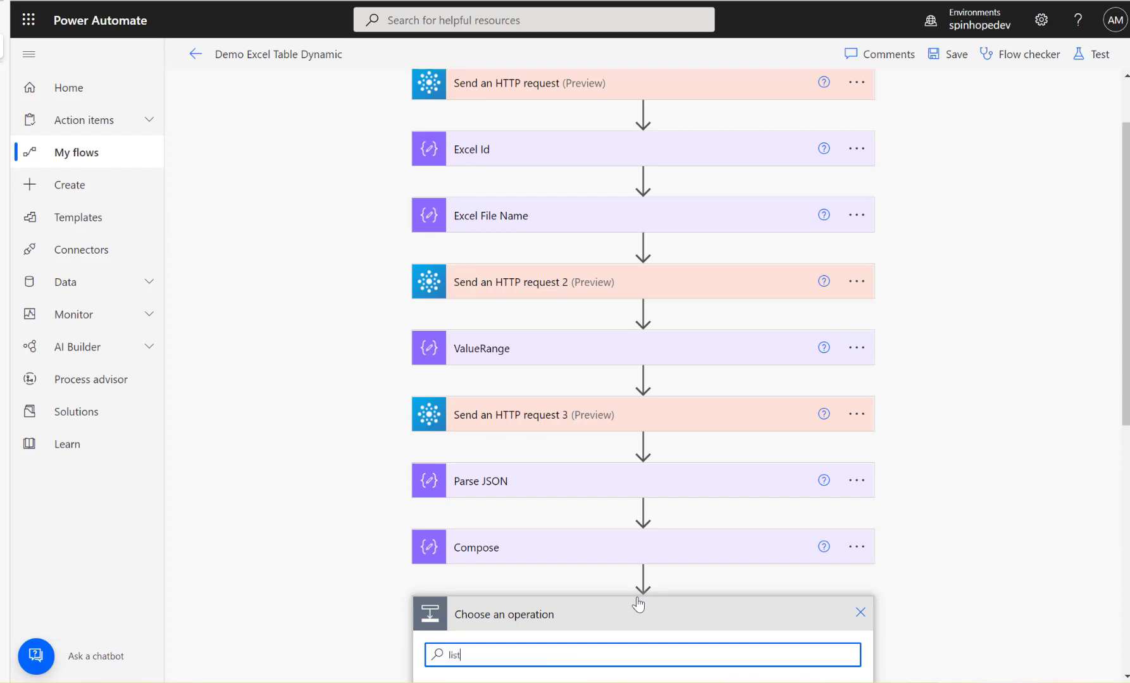
scroll(1038, 438, down, 3)
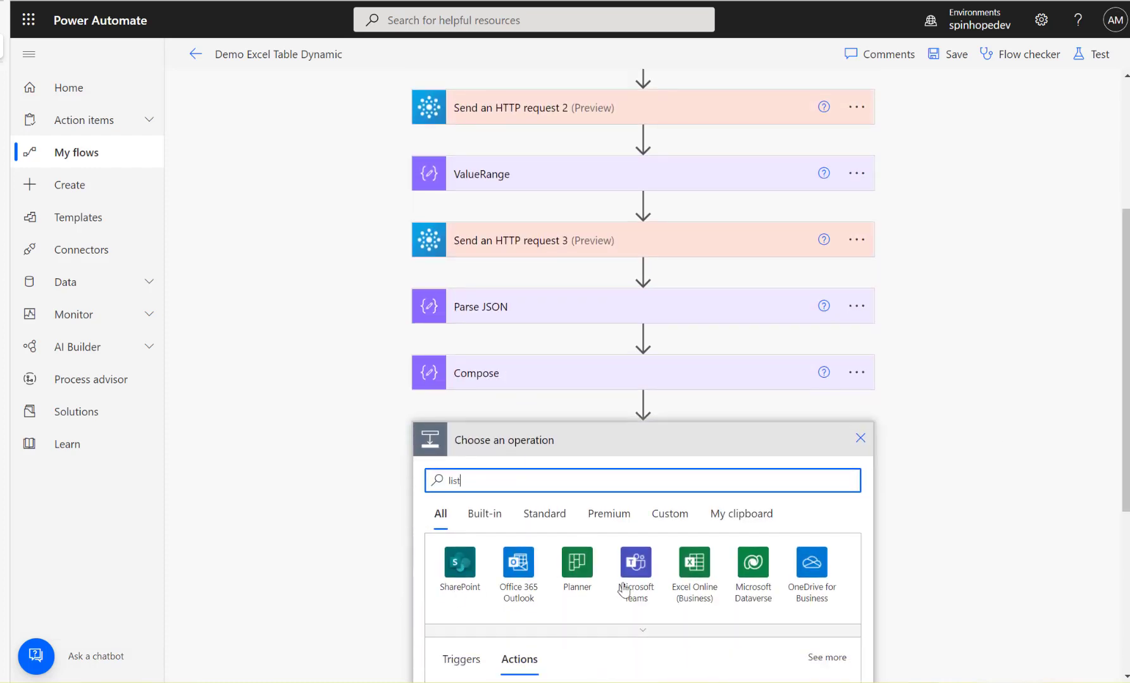
click(705, 580)
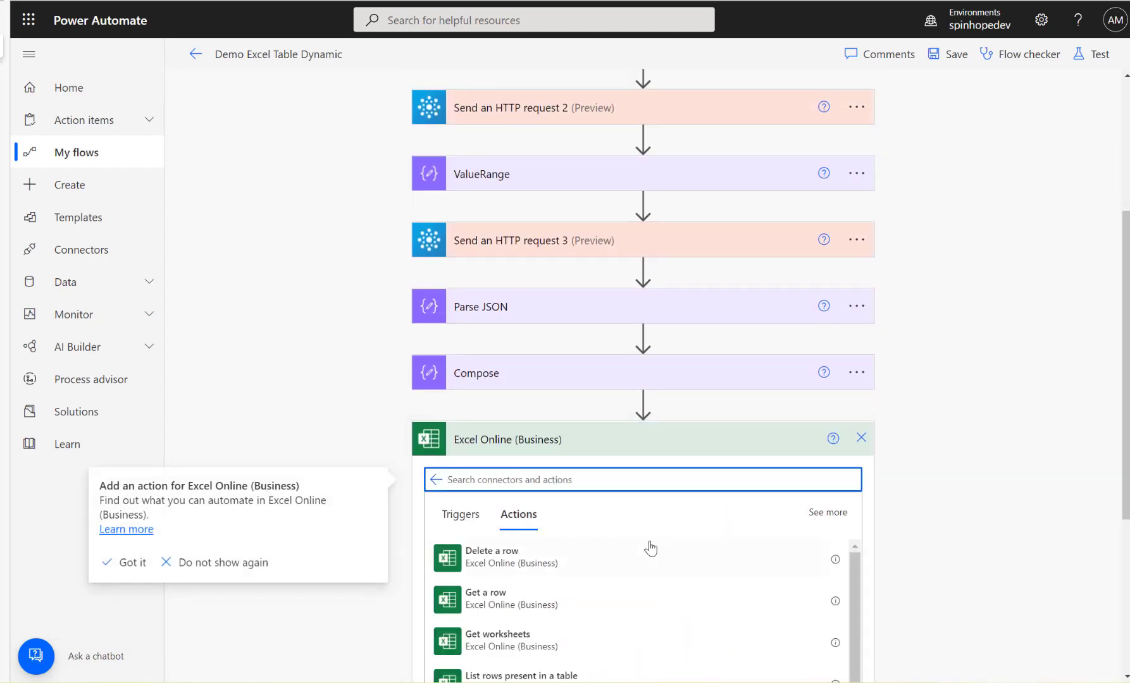
click(573, 557)
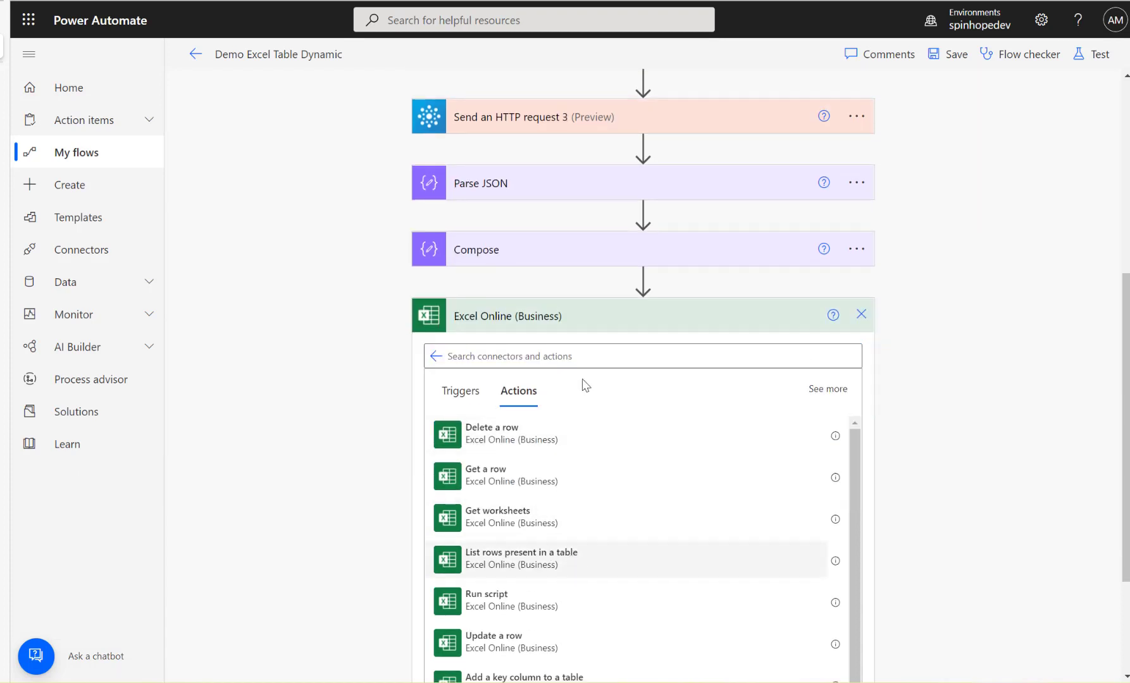
- Switch List rows present in a table to the valid account connection and set its location to OneDrive for Business
click(856, 427)
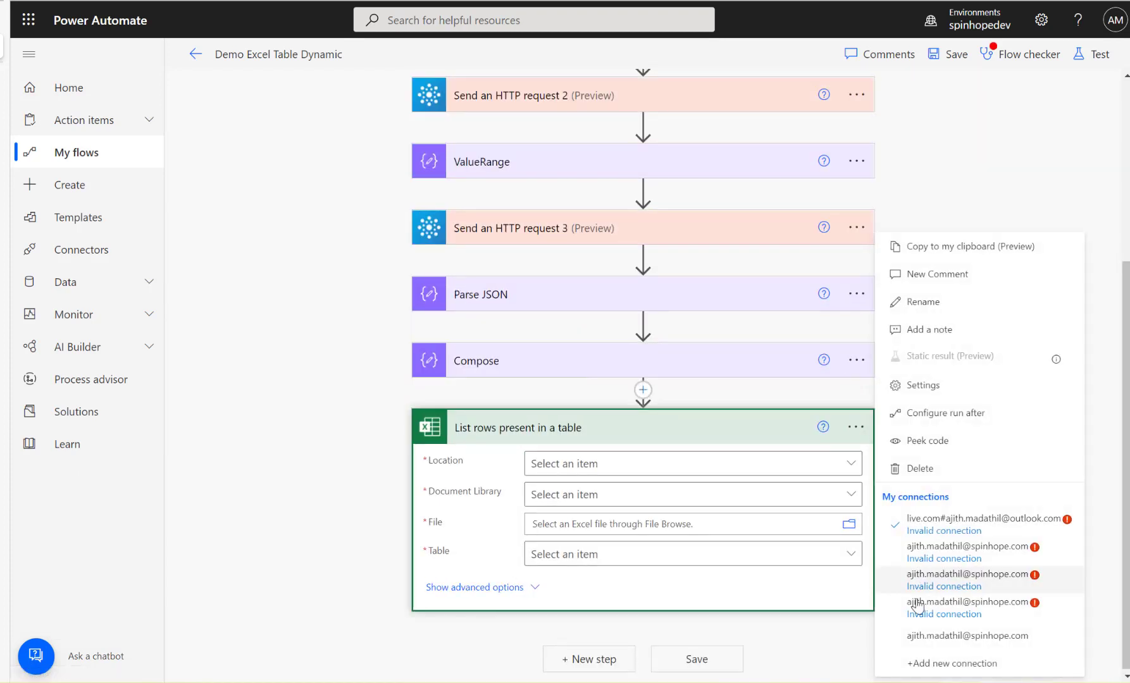
click(936, 635)
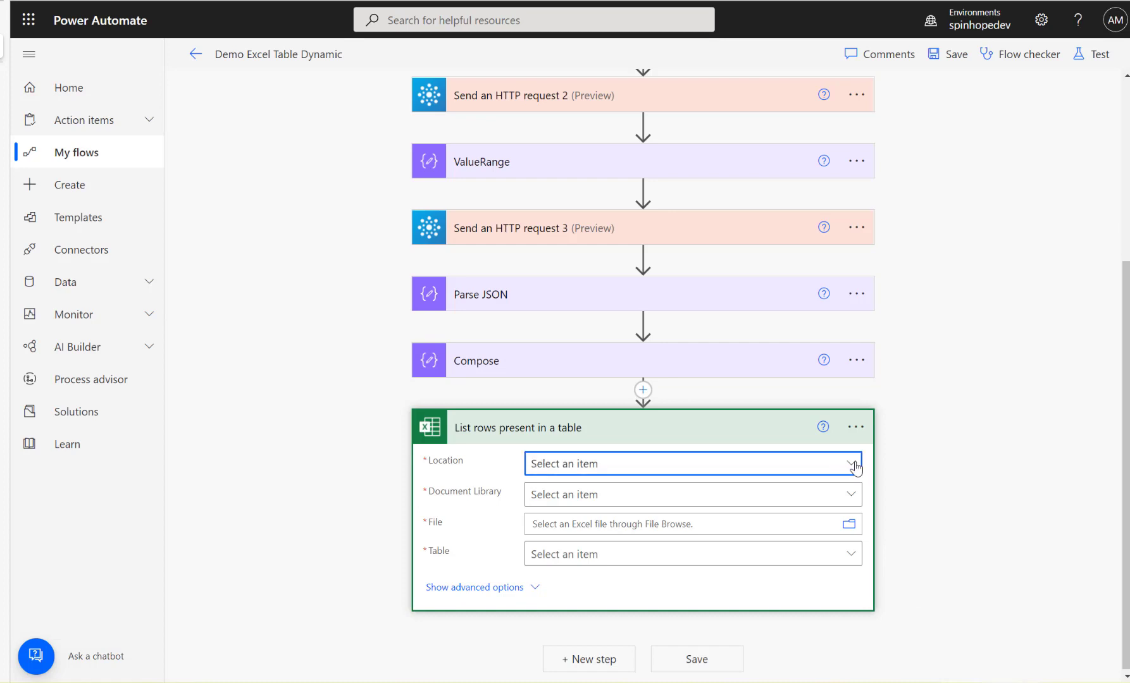
click(852, 463)
click(639, 241)
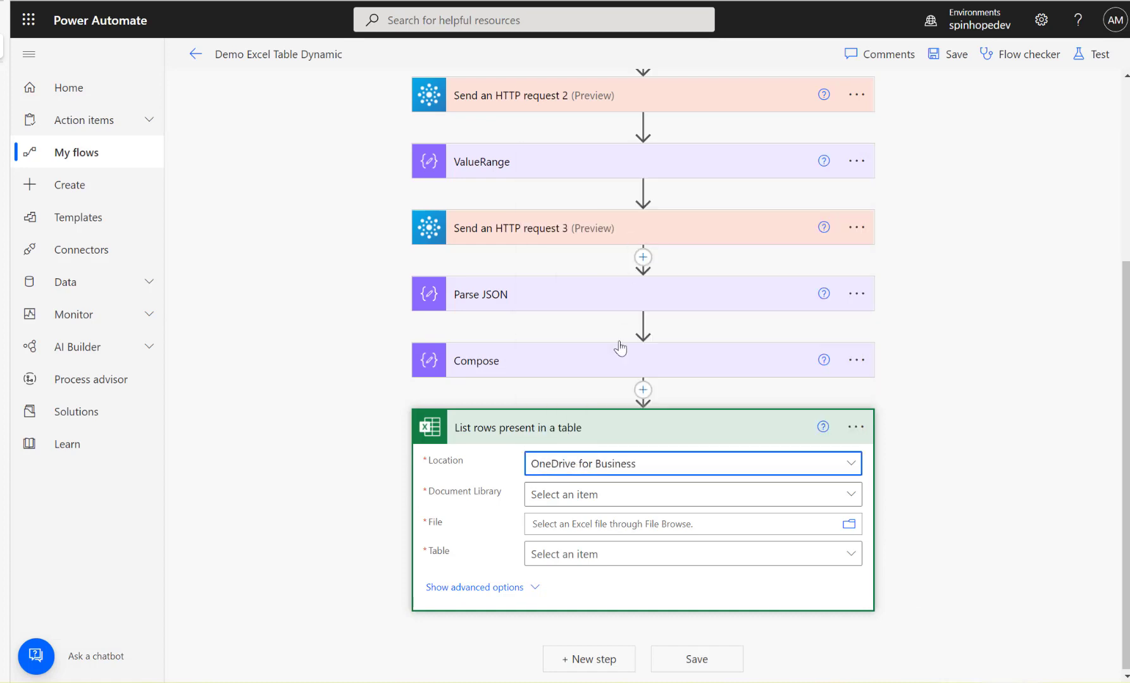
- Set the document library to OneDrive and the file to a slash followed by the Outputs of Excel File Name
click(640, 498)
click(583, 468)
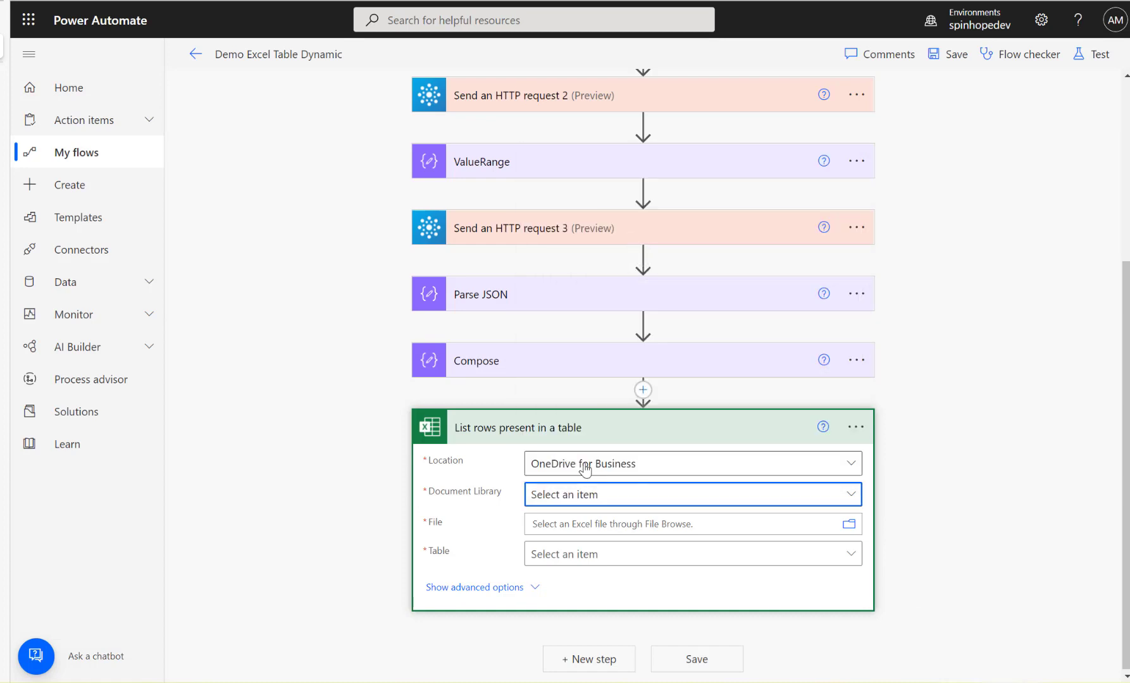
click(611, 524)
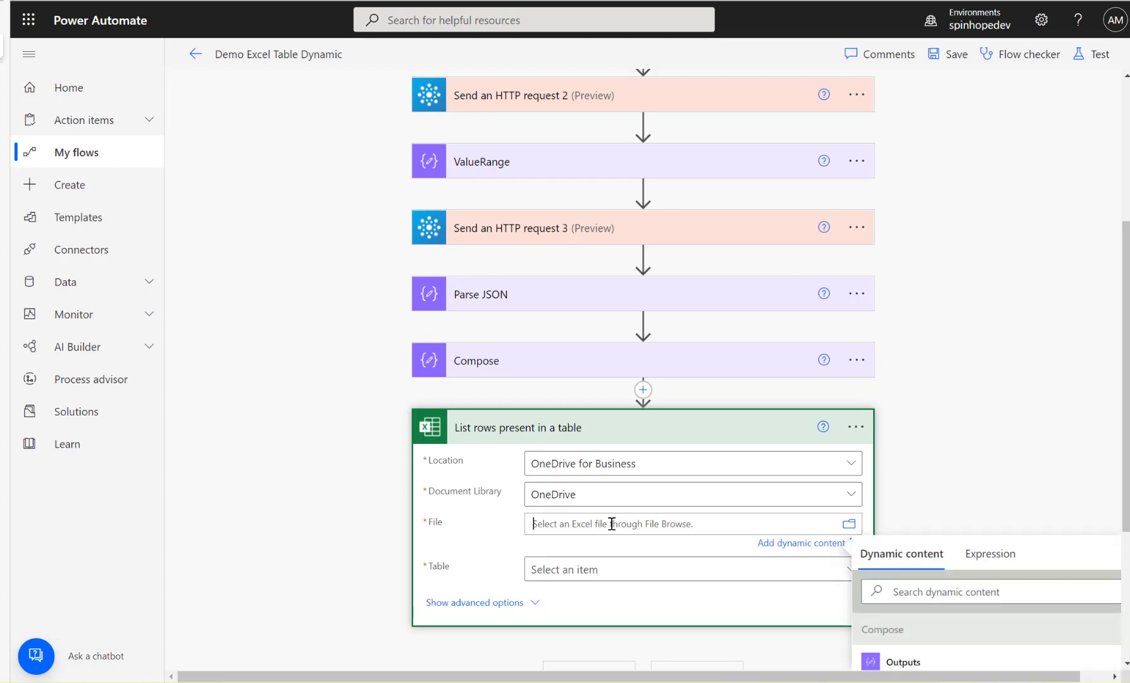
scroll(980, 468, down, 3)
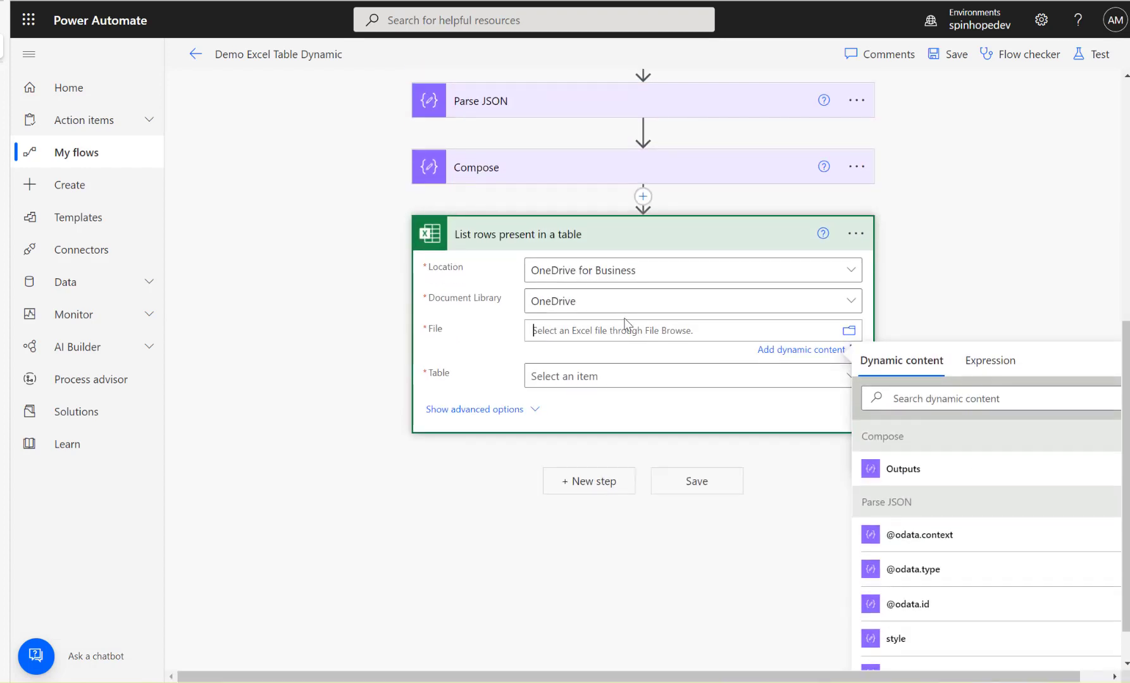
click(925, 405)
text(output)
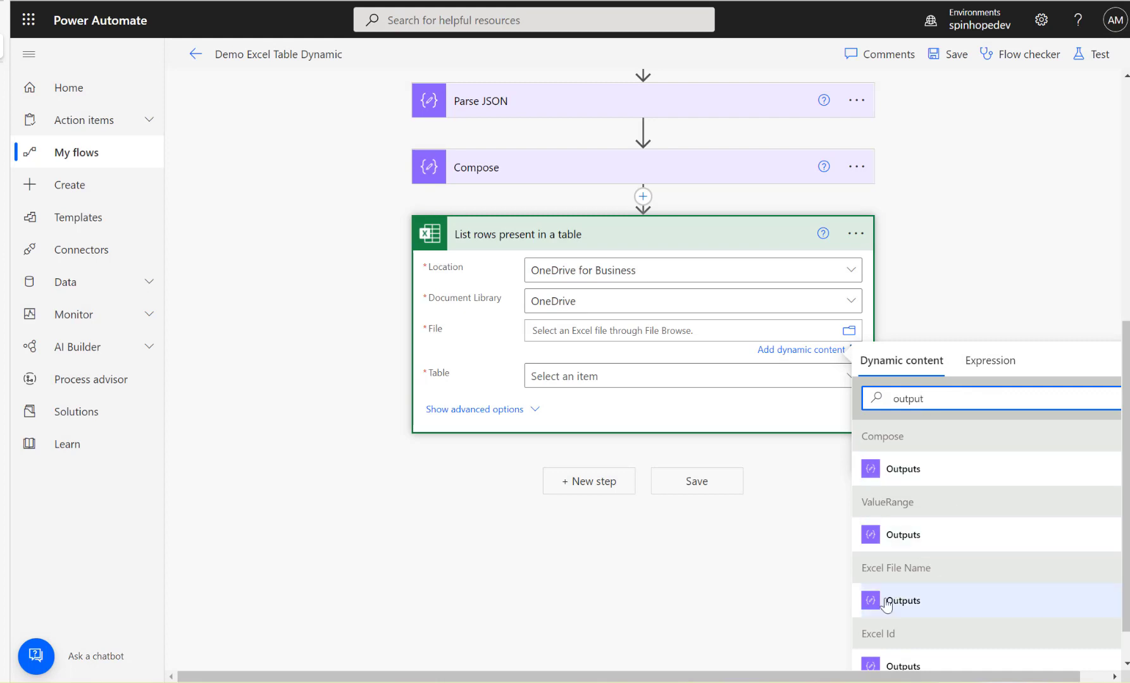
click(912, 604)
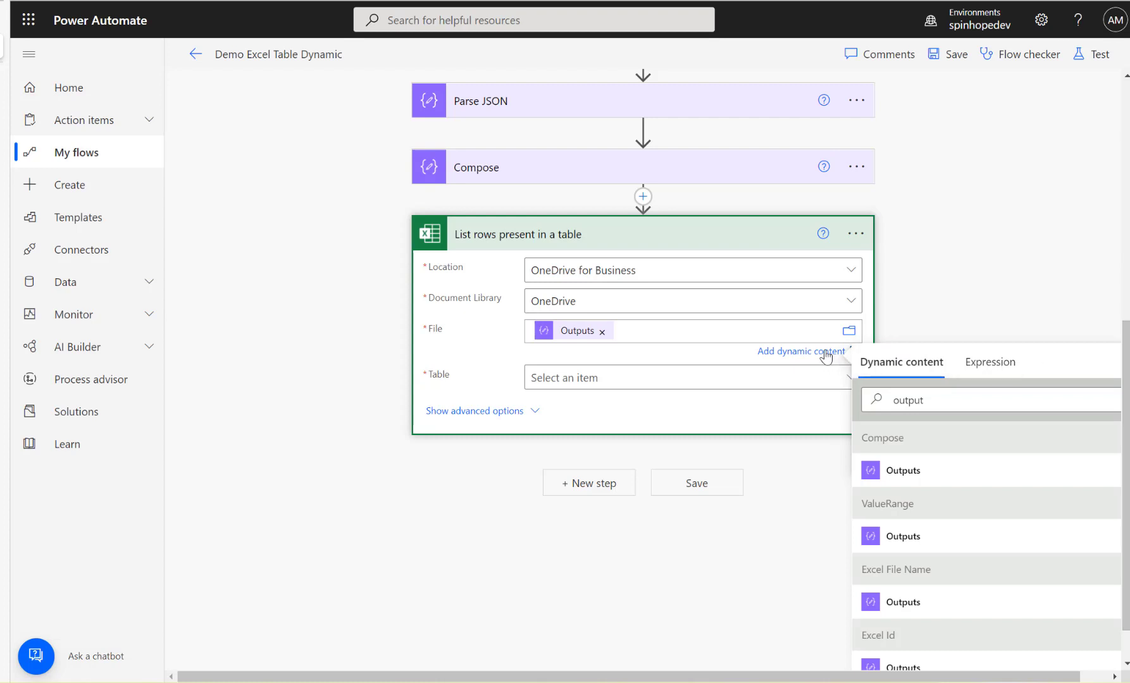
text(/)
- Set the table to a custom item holding the Outputs of Compose and save the flow
click(607, 380)
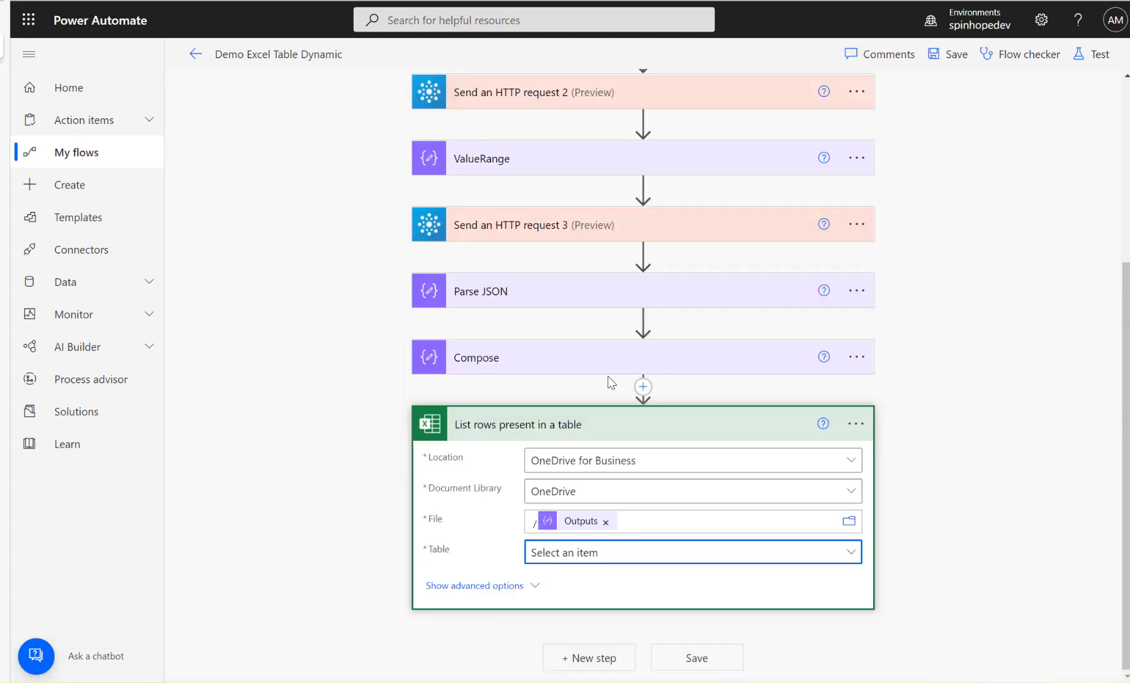
click(610, 559)
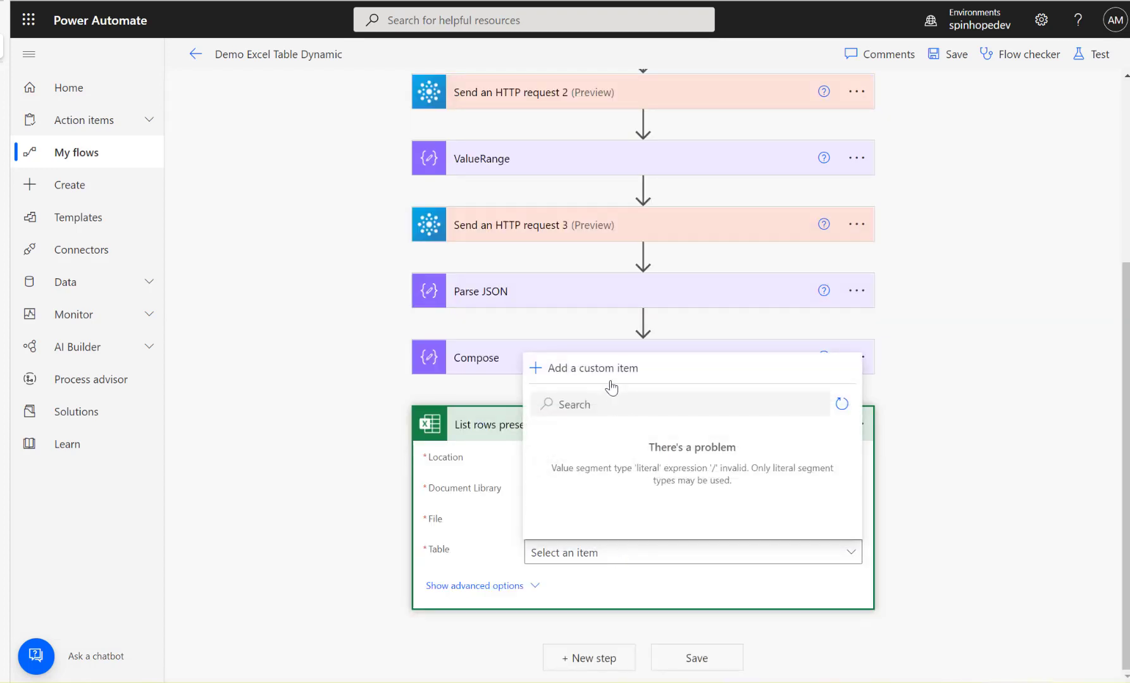
click(578, 372)
click(463, 349)
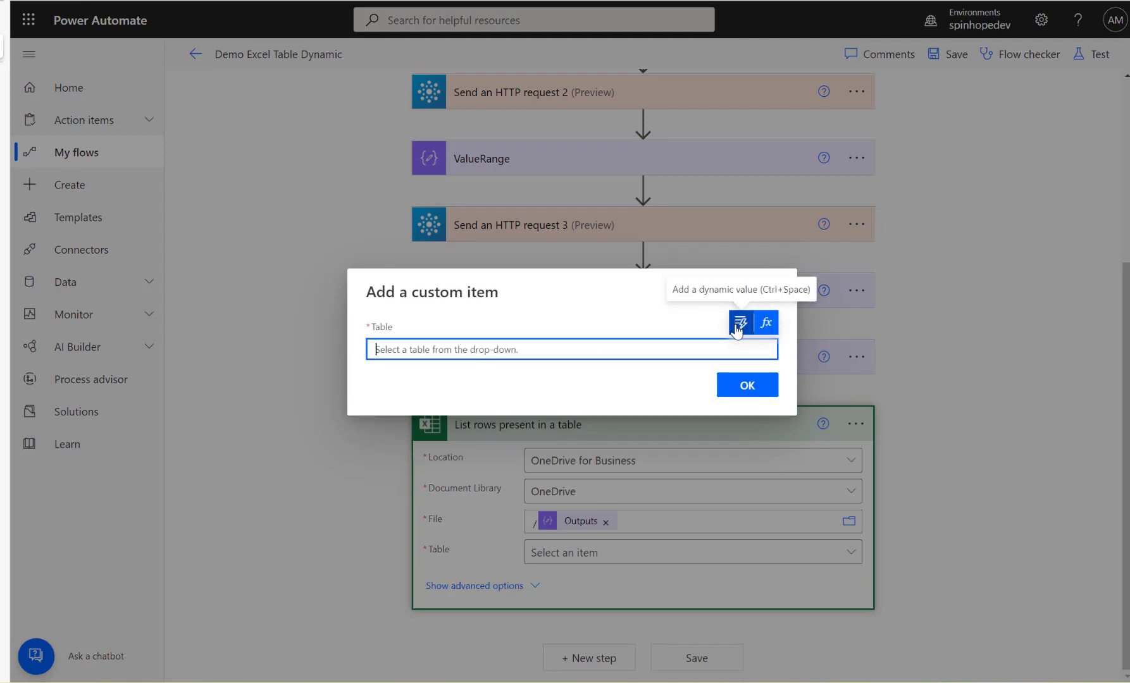
click(739, 325)
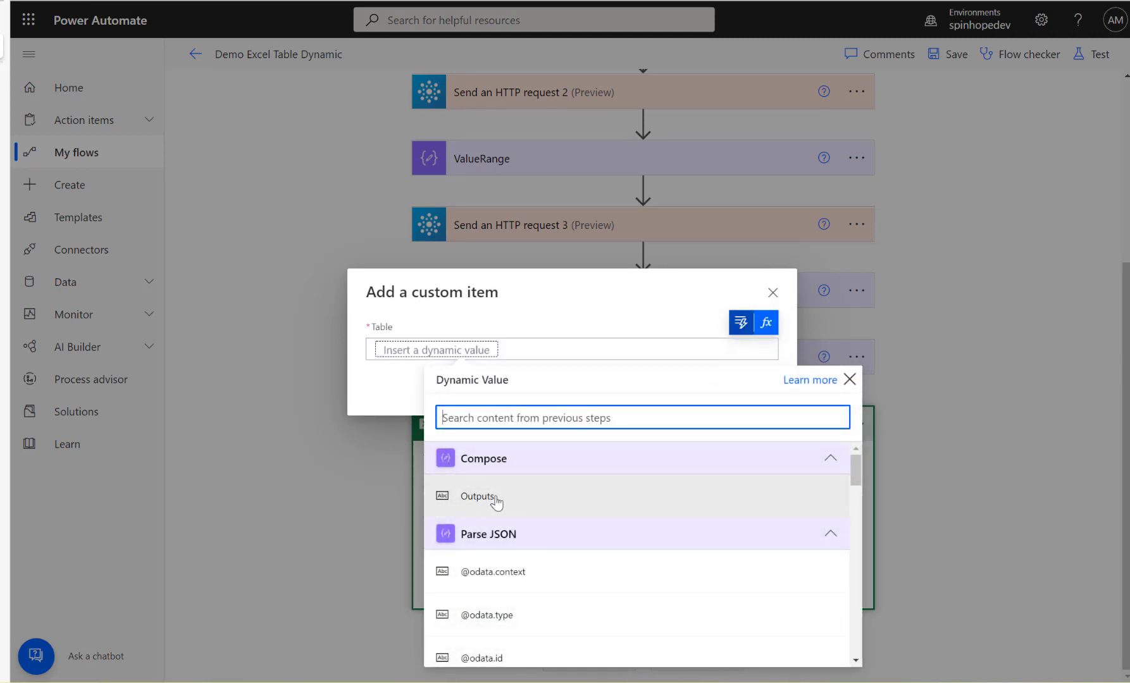
click(471, 497)
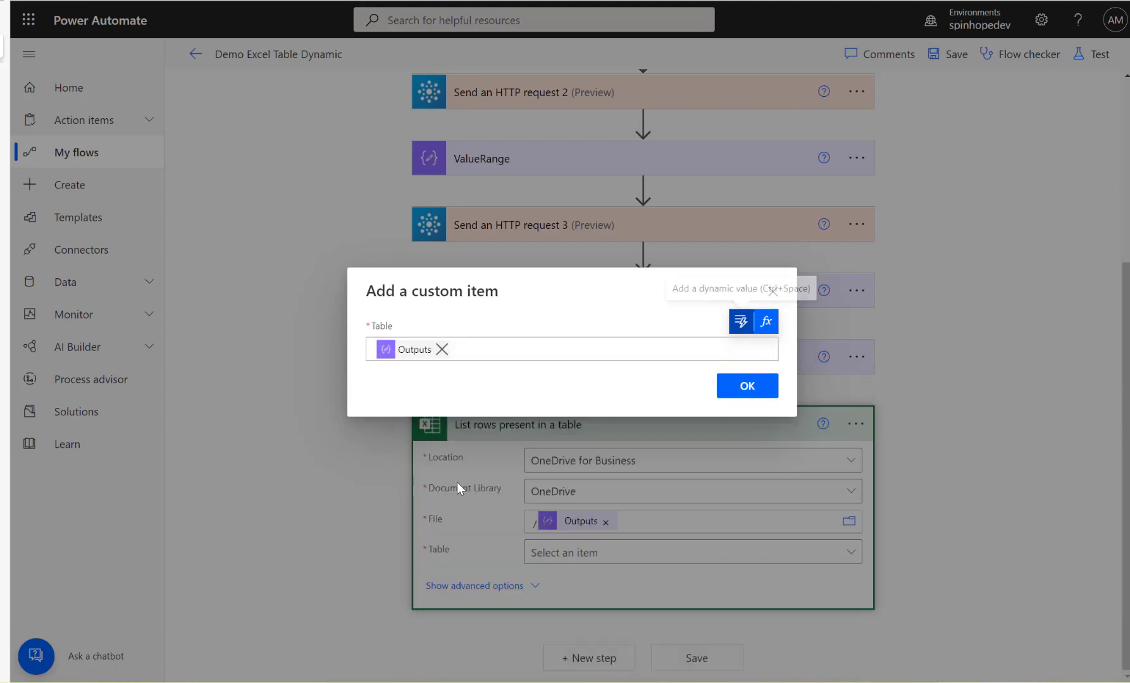
click(747, 384)
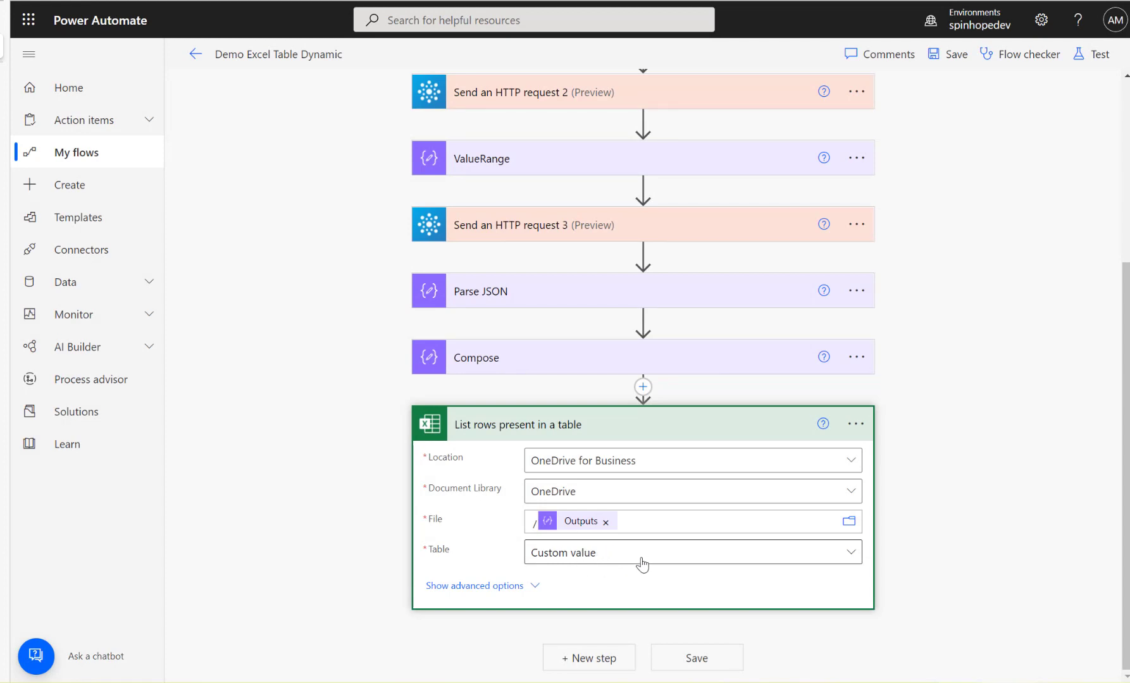
click(955, 57)
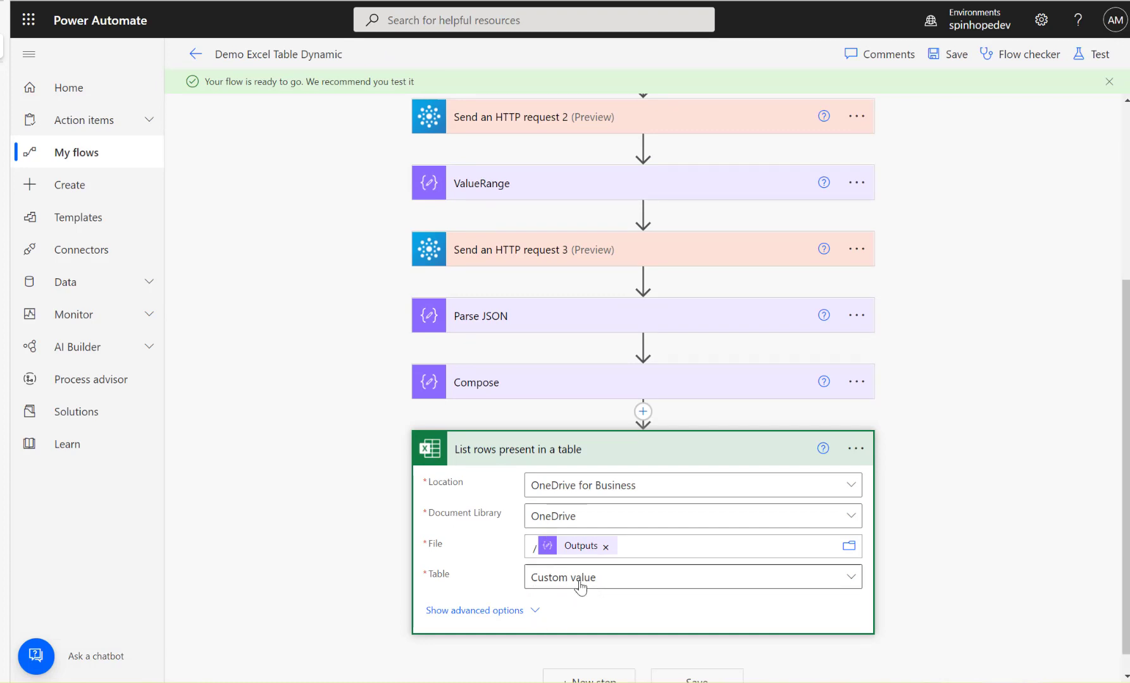
- Check the file and table parameters in the code view of List rows present in a table
click(855, 448)
click(930, 440)
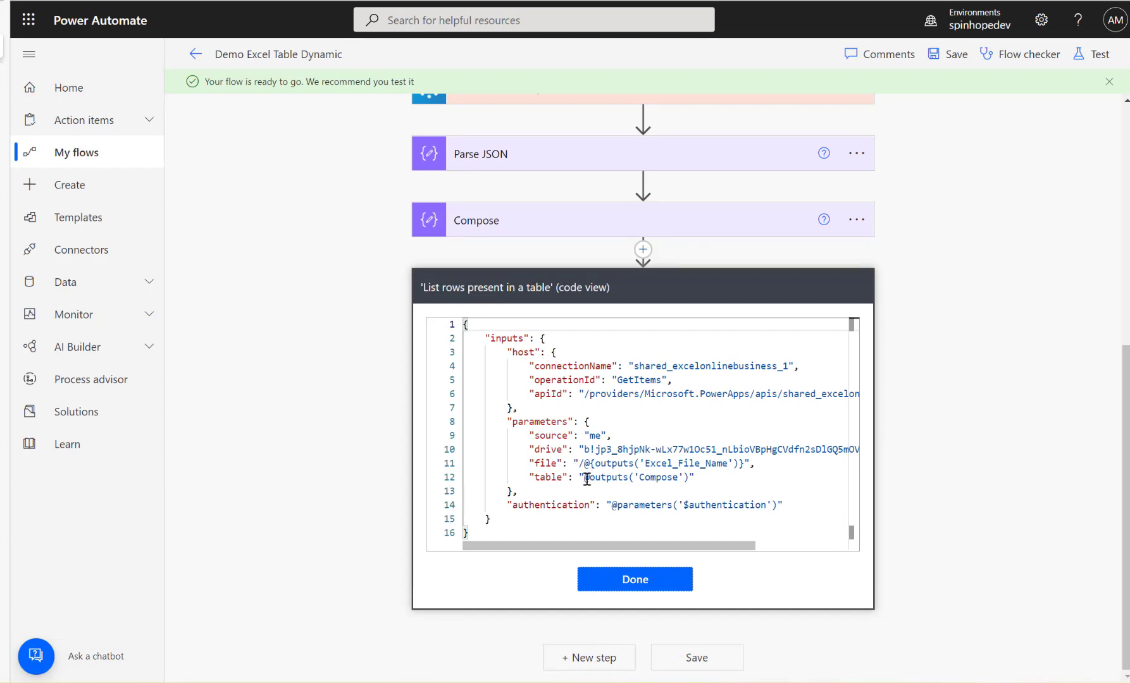
drag(582, 477, 680, 478)
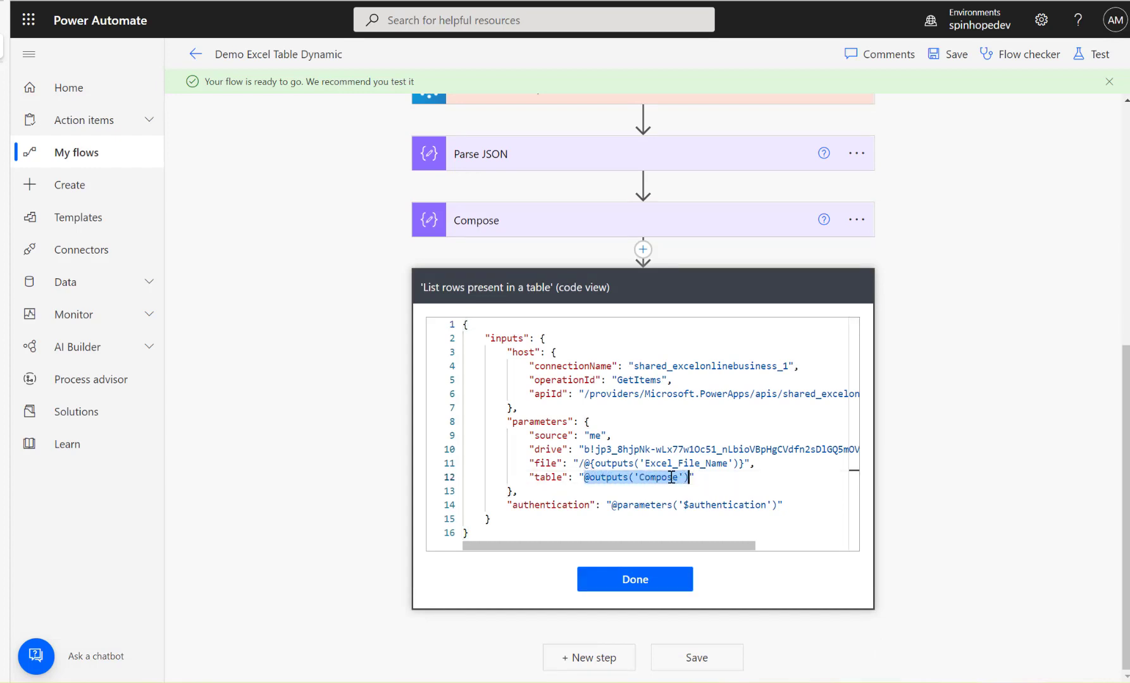
click(635, 579)
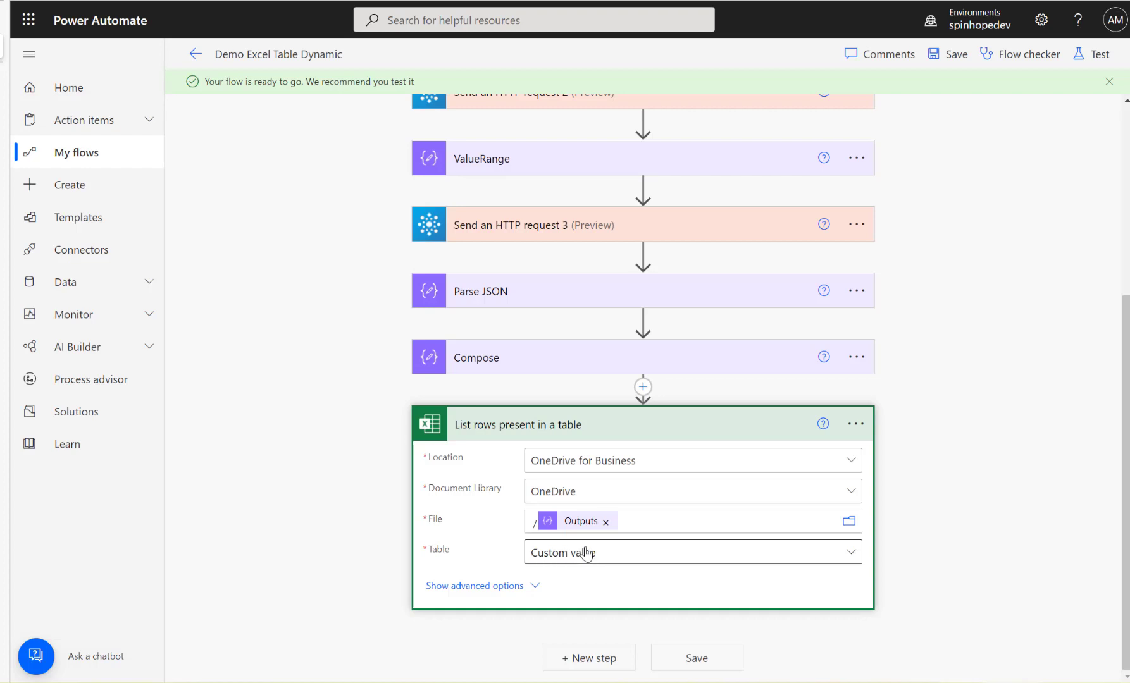
- Reopen the flow for editing and inspect the data of Sales.xlsx from the local DemoFiles folder in Excel
click(196, 61)
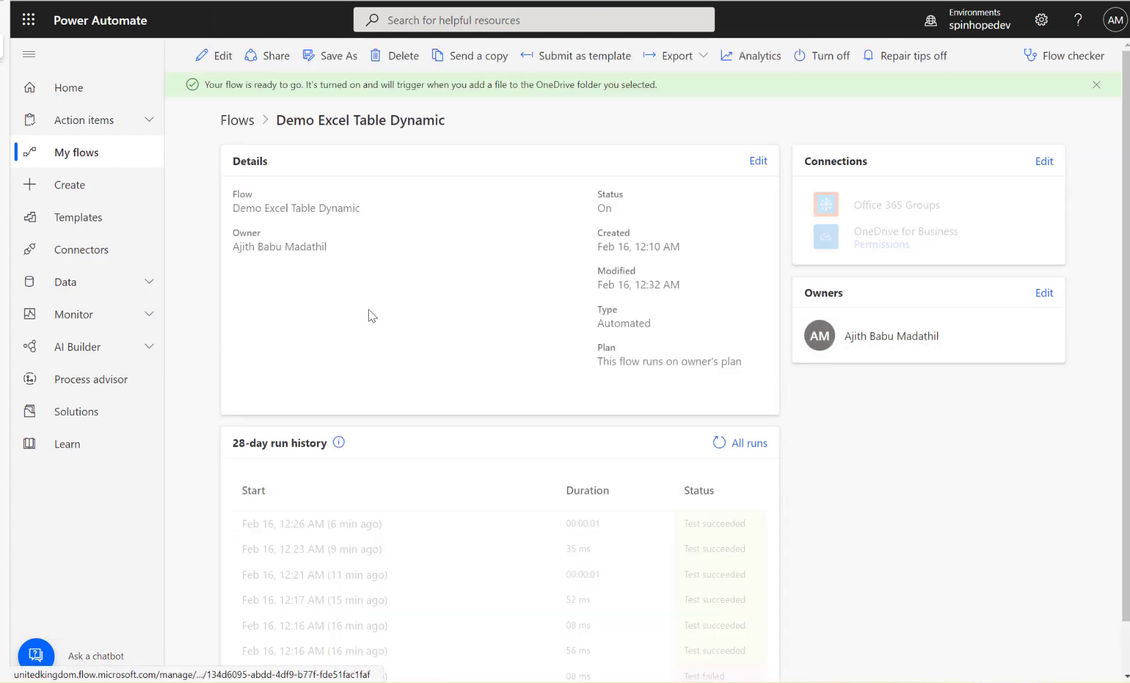
click(218, 61)
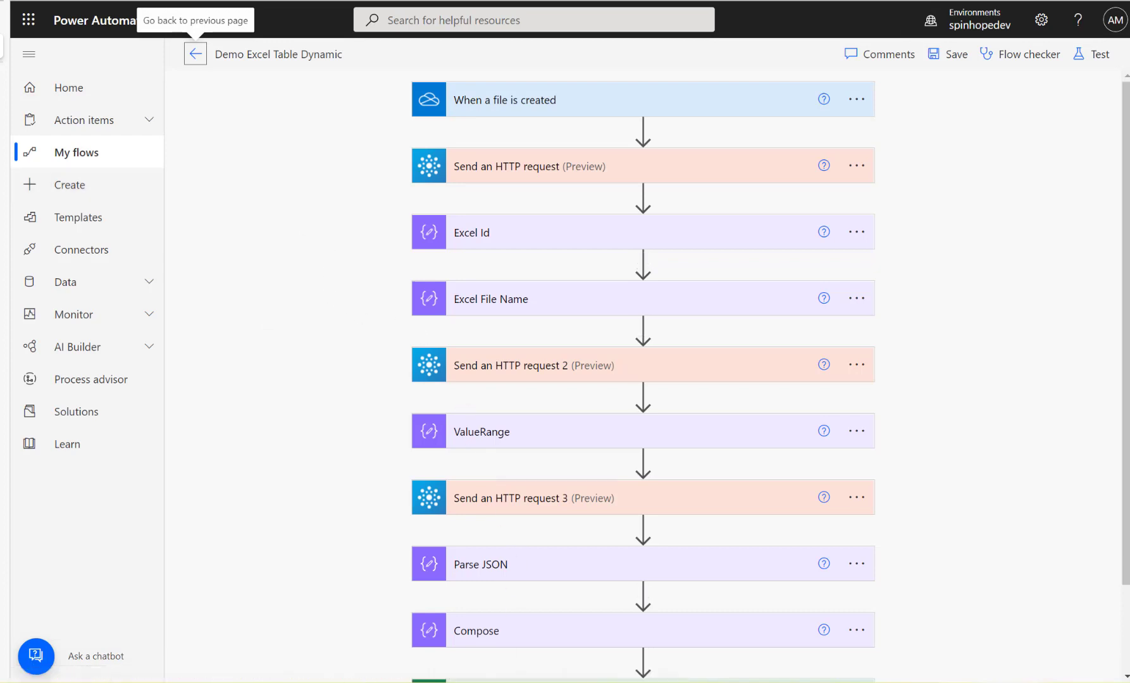
mouse_move(334, 682)
click(294, 631)
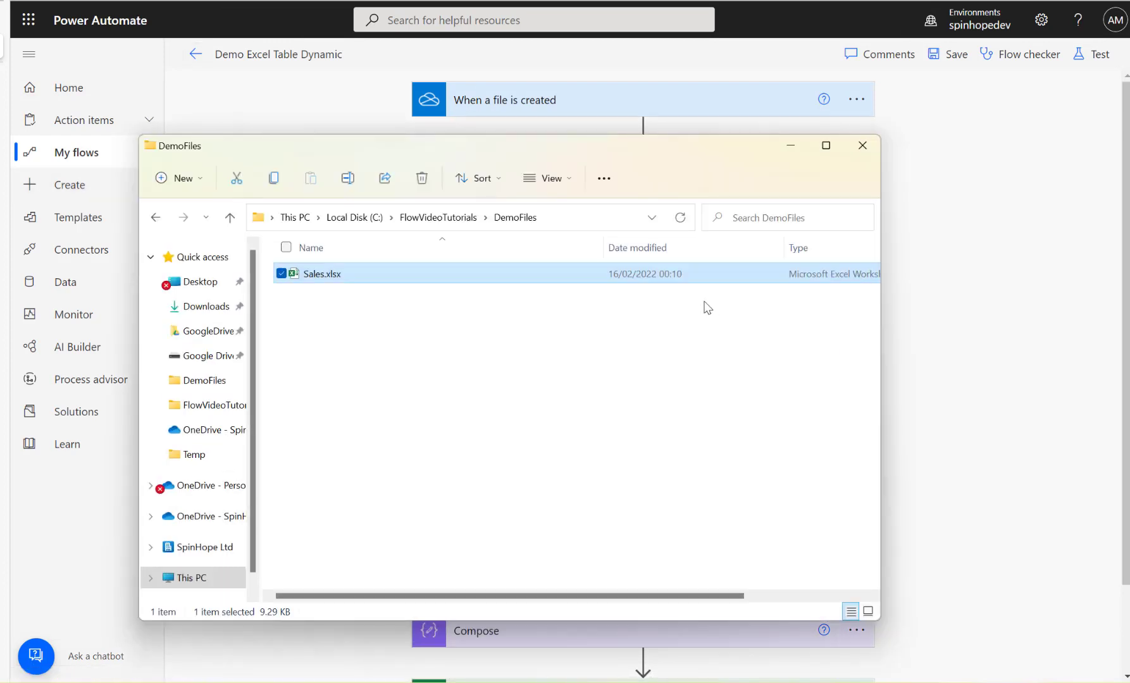
double_click(416, 276)
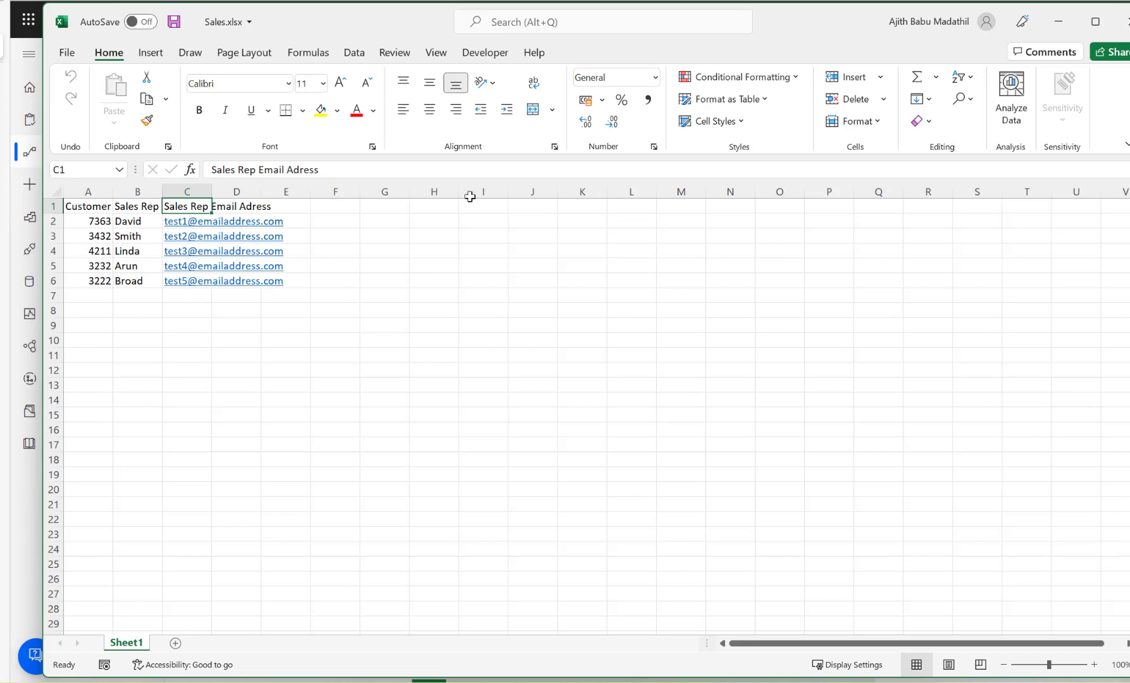
click(1126, 22)
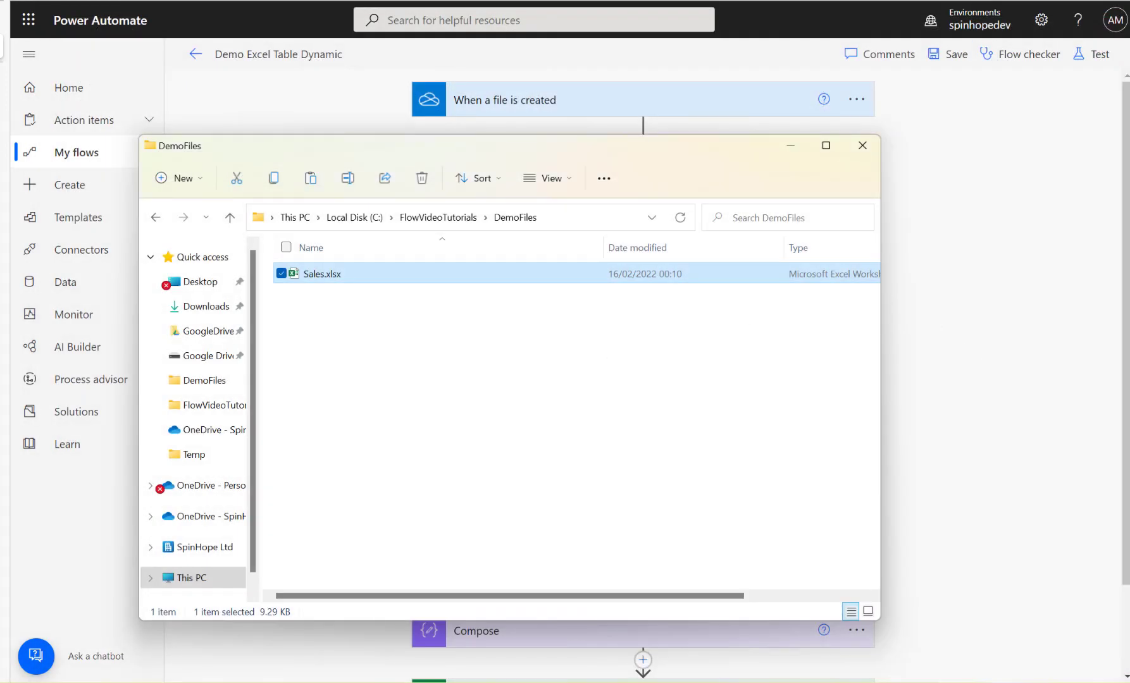
- Copy Sales.xlsx from DemoFiles into the OneDrive - SpinHope Ltd folder in File Explorer and return to the flow
click(449, 567)
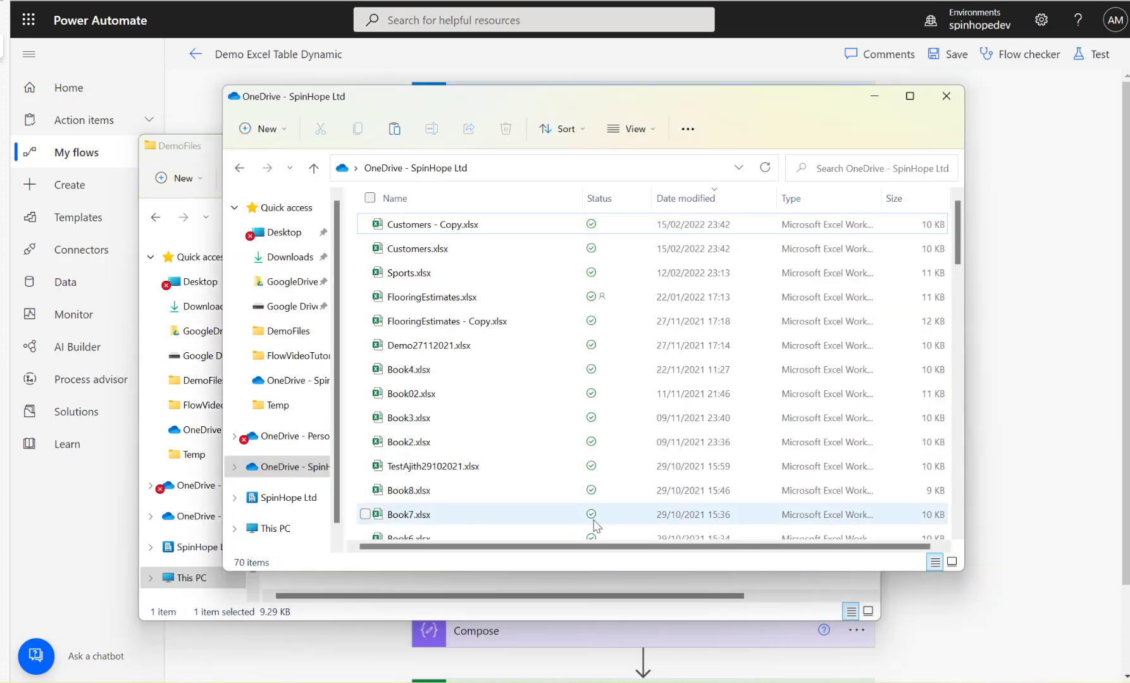
double_click(785, 106)
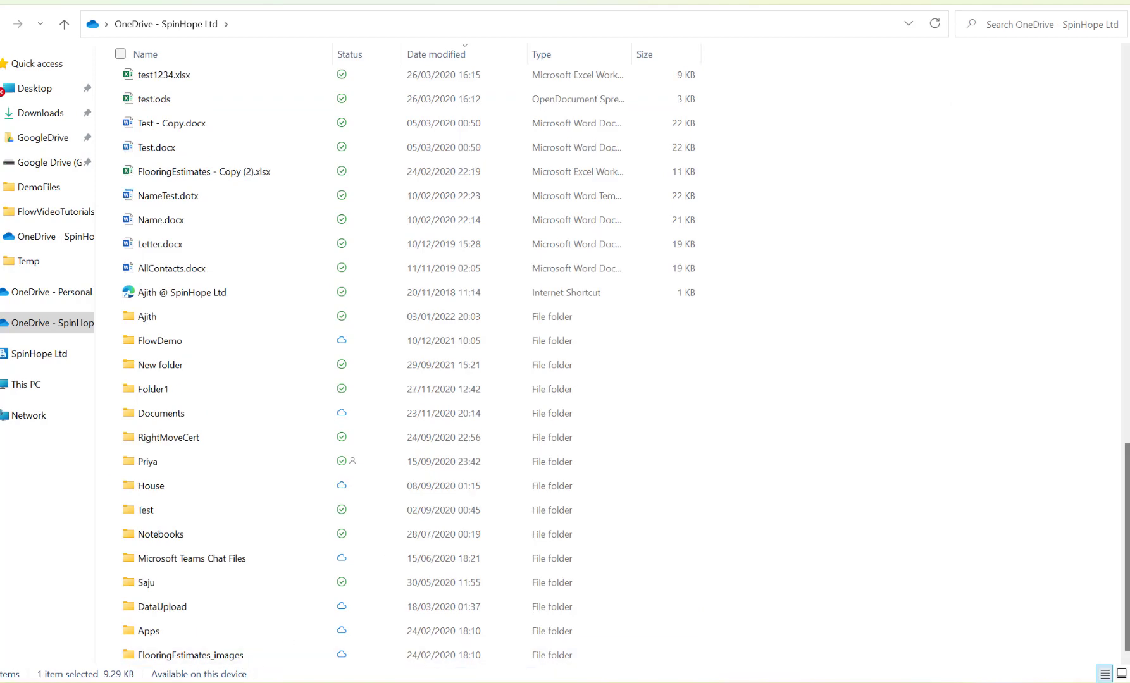
key(super+Down)
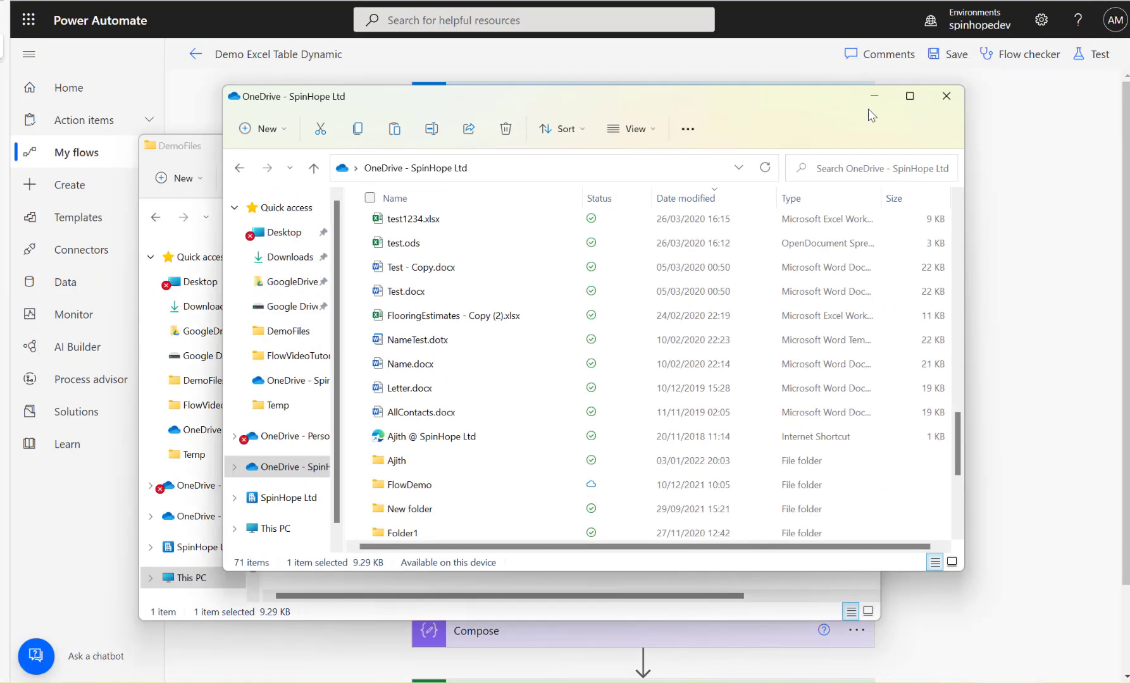
click(877, 99)
click(790, 145)
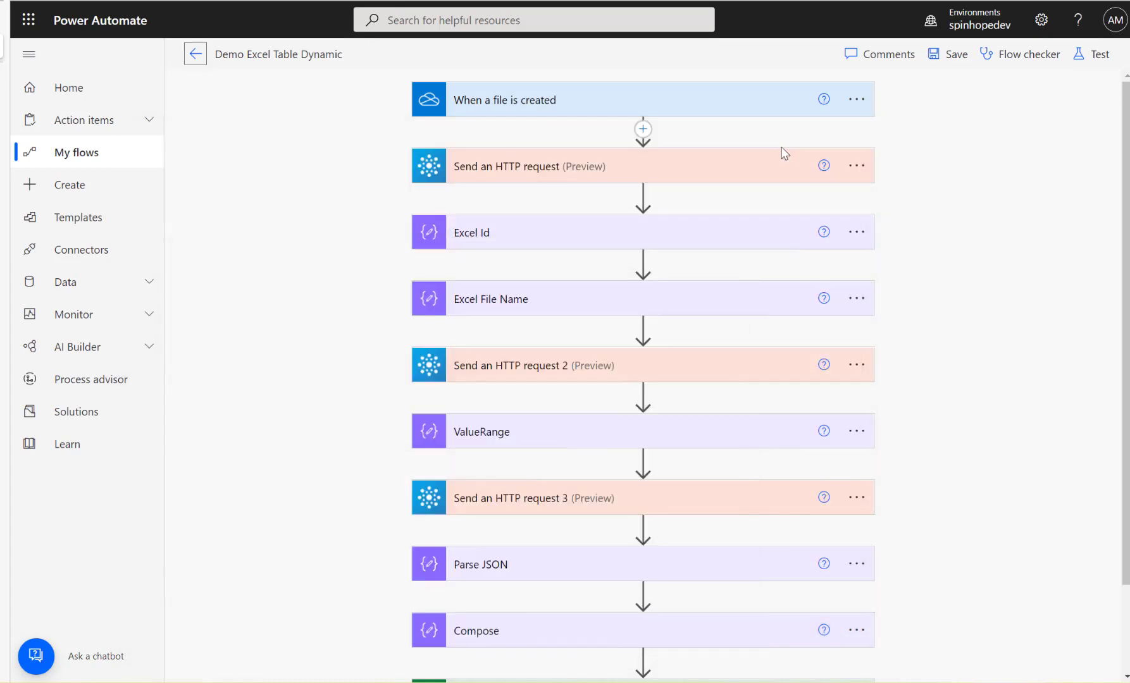
- Open the newest run from the flow's run history and review the status of its actions
click(194, 56)
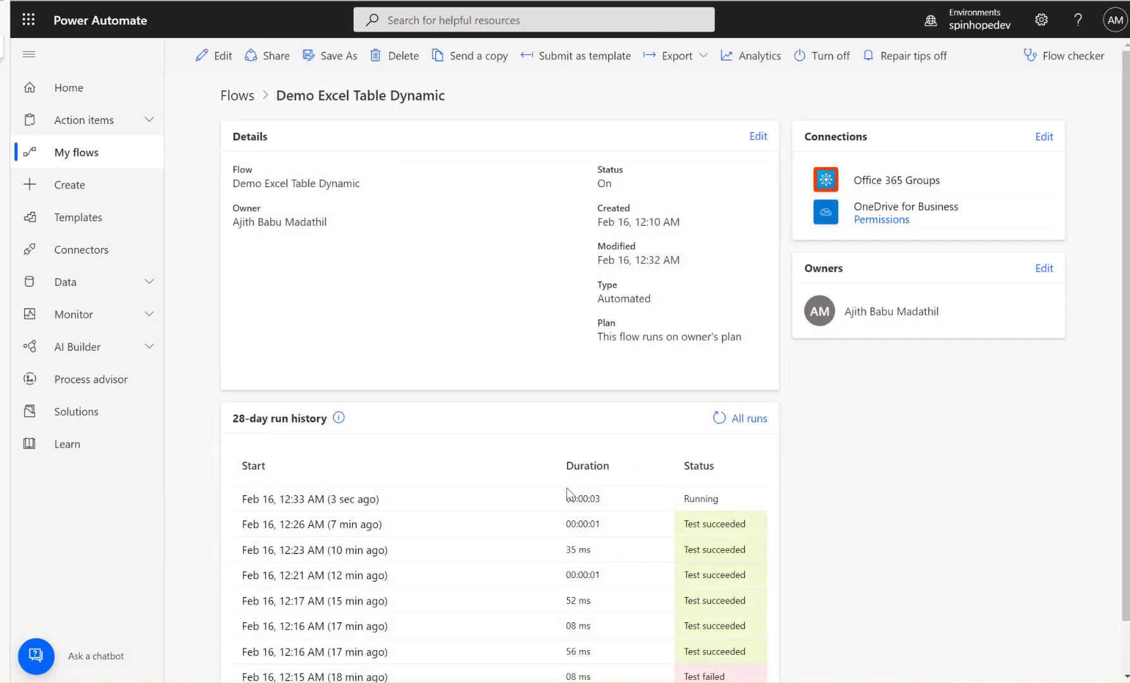
click(341, 500)
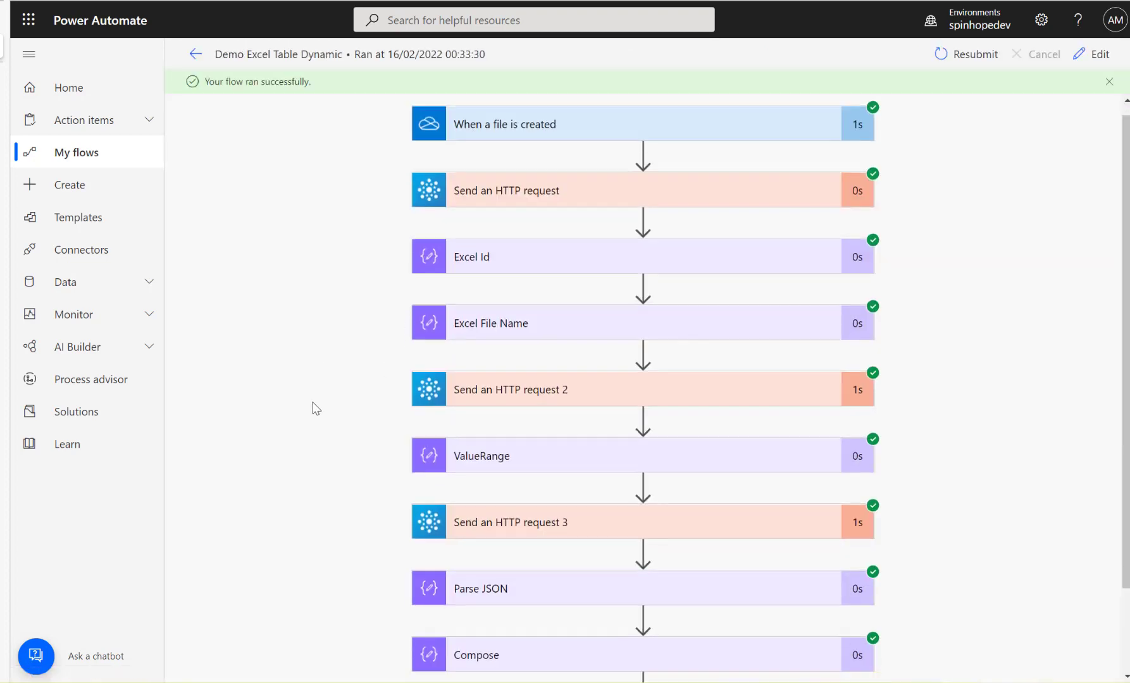
scroll(309, 404, down, 2)
- Open Sales.xlsx from the OneDrive - SpinHope Ltd folder in Excel and check the three table headers in row 1
click(333, 682)
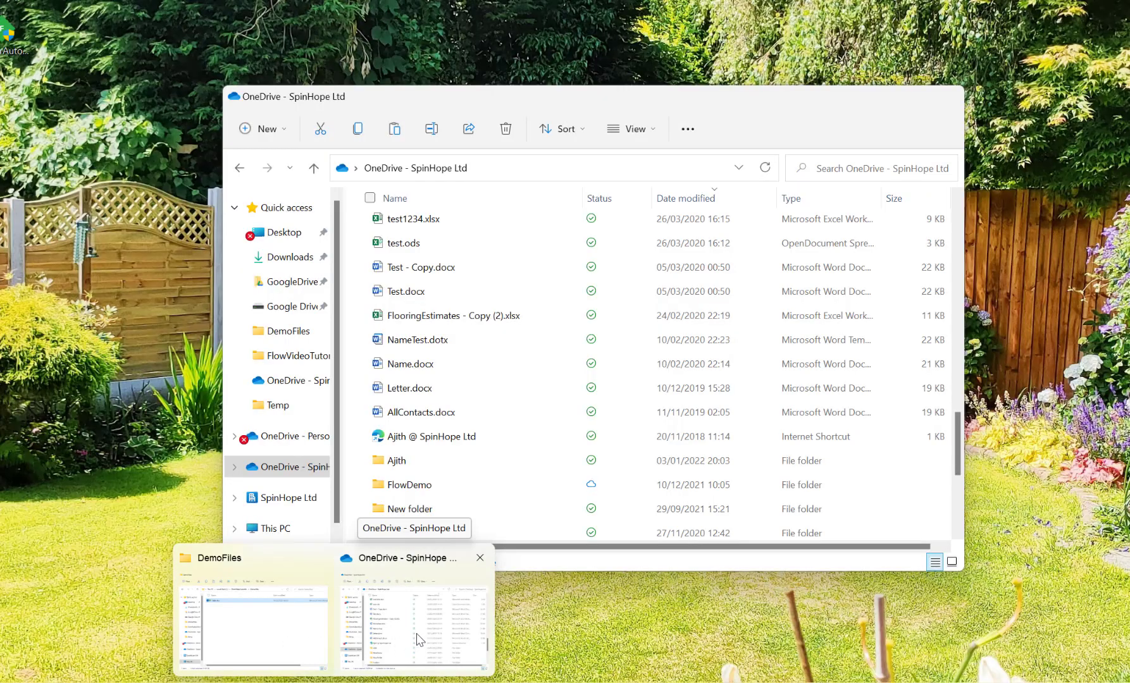
click(417, 639)
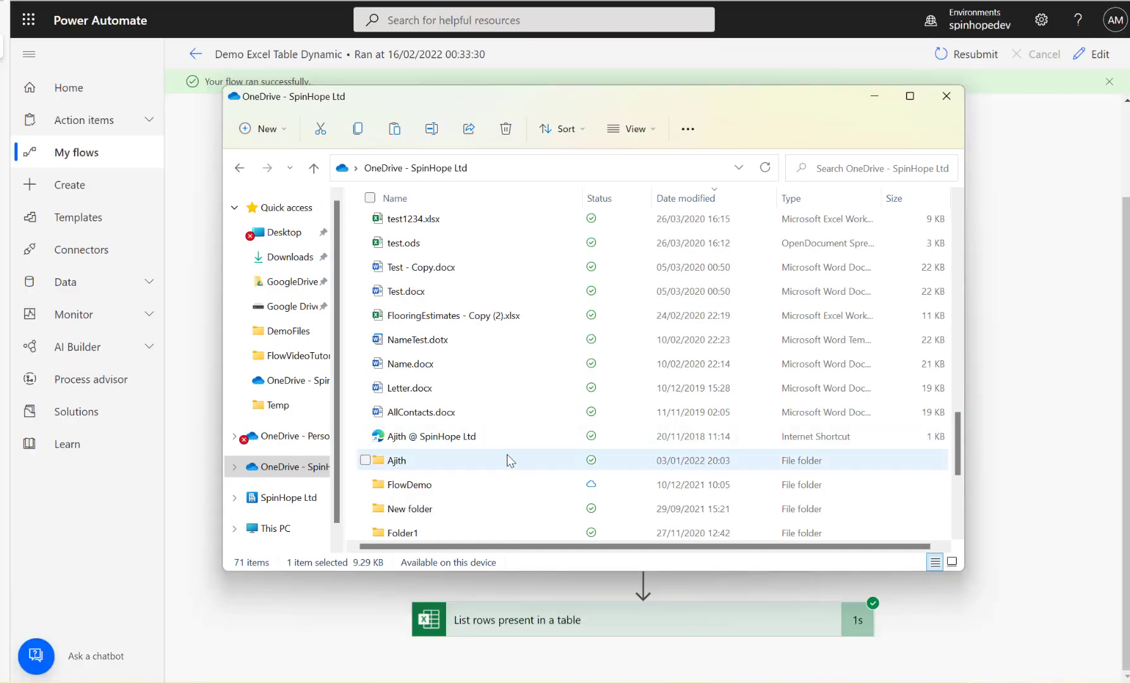
scroll(507, 454, up, 10)
scroll(507, 453, up, 3)
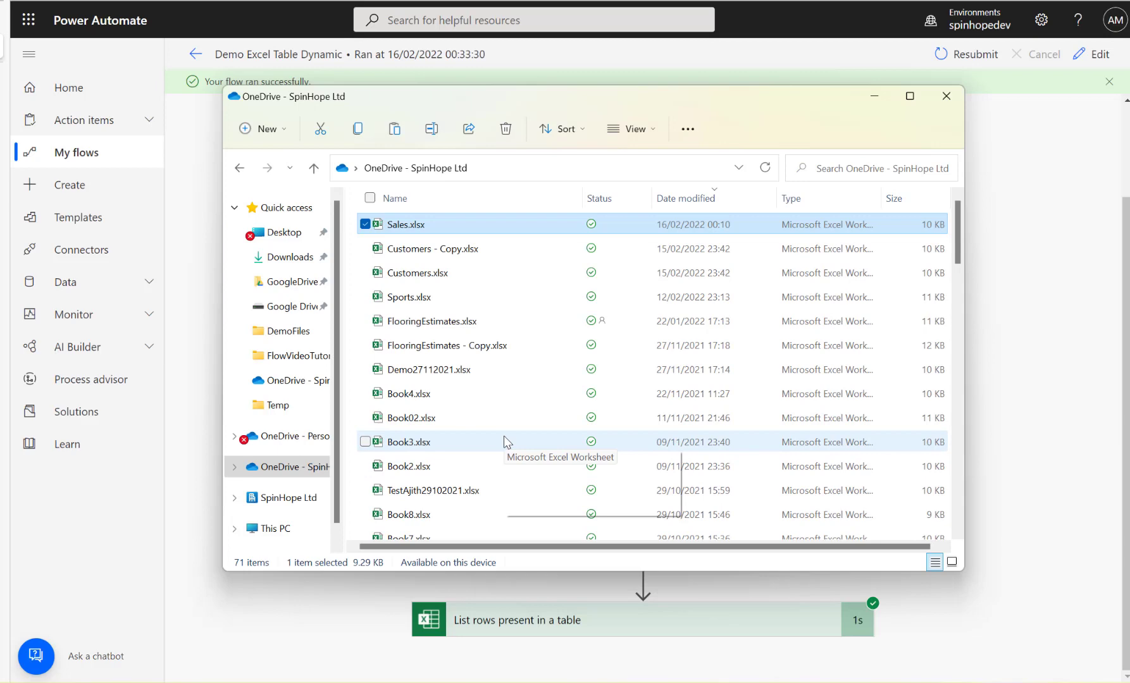
double_click(469, 224)
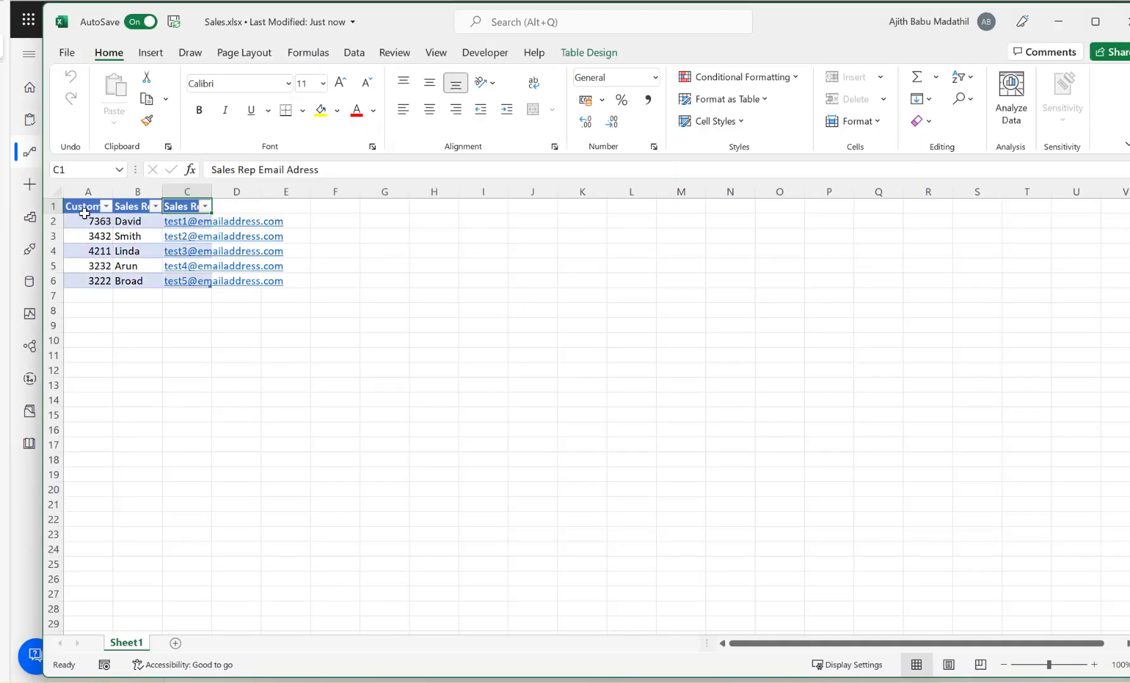
click(84, 212)
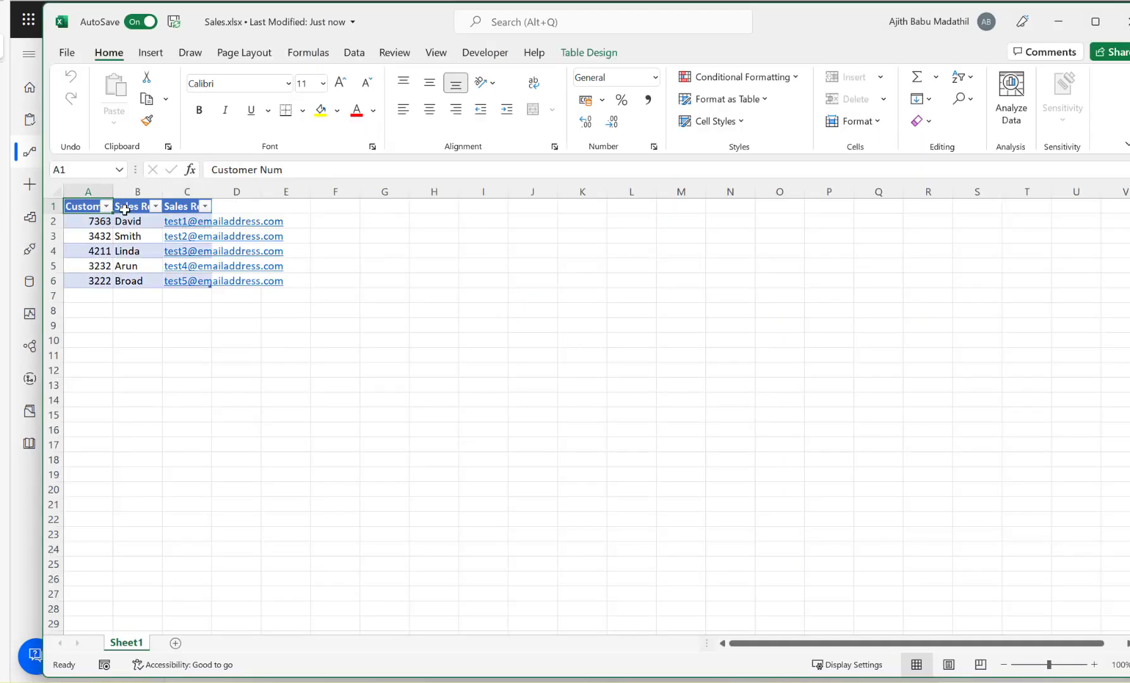
click(126, 208)
click(192, 207)
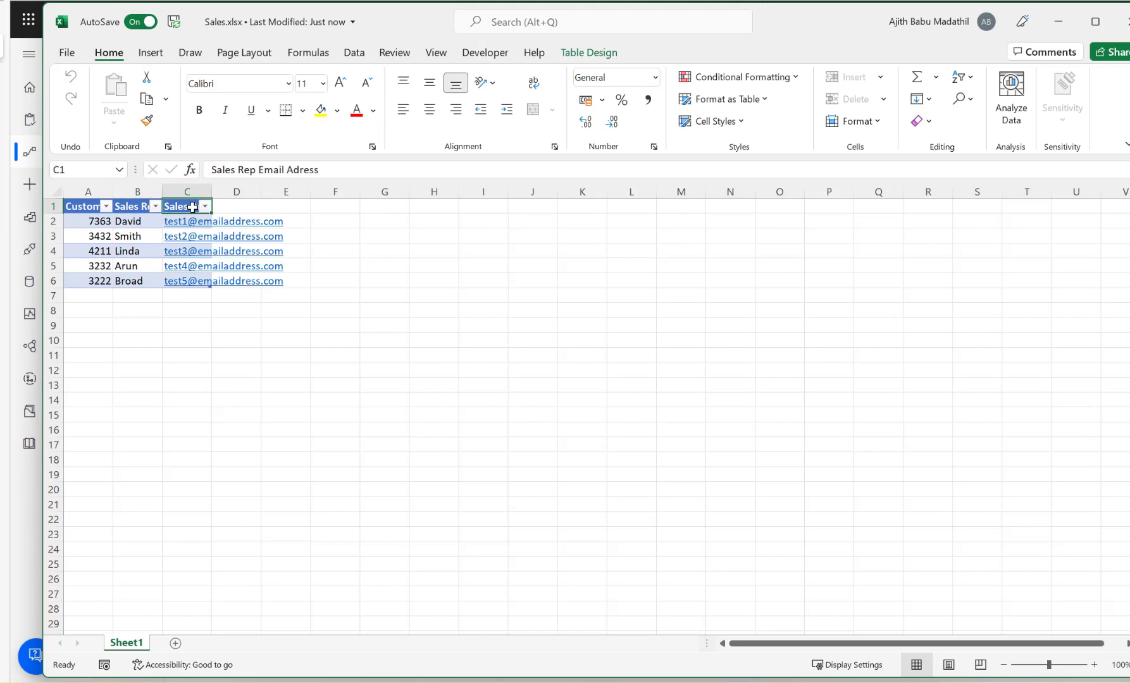
click(1126, 24)
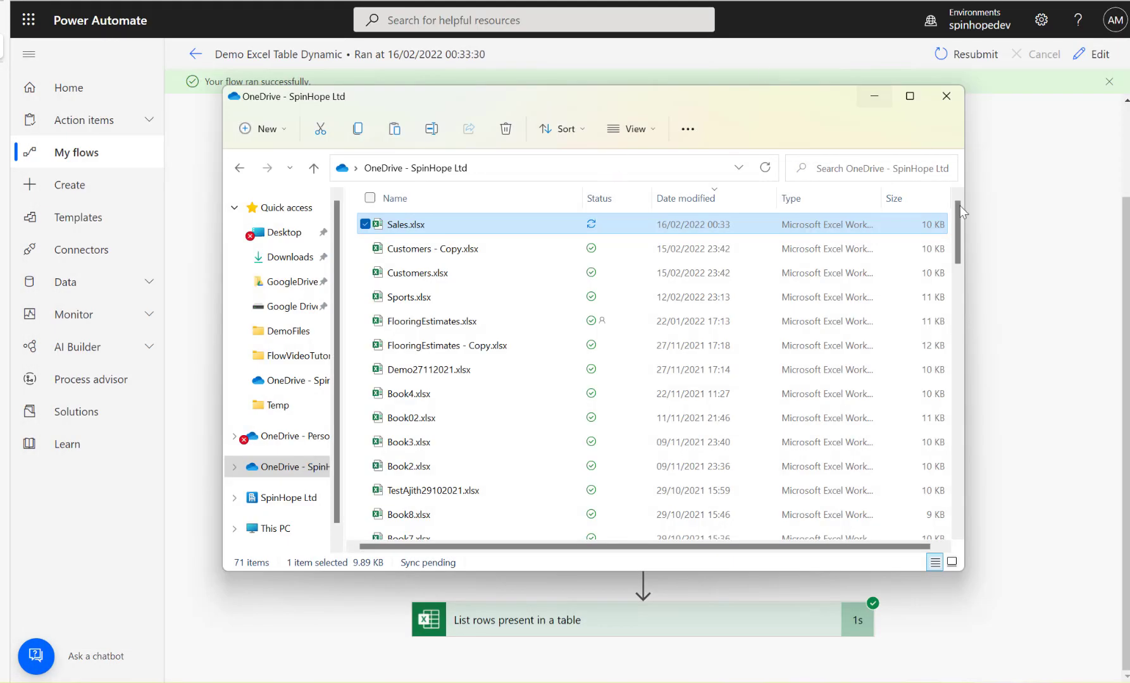
- Return to the flow run and examine the inputs and output rows of List rows present in a table
click(1012, 224)
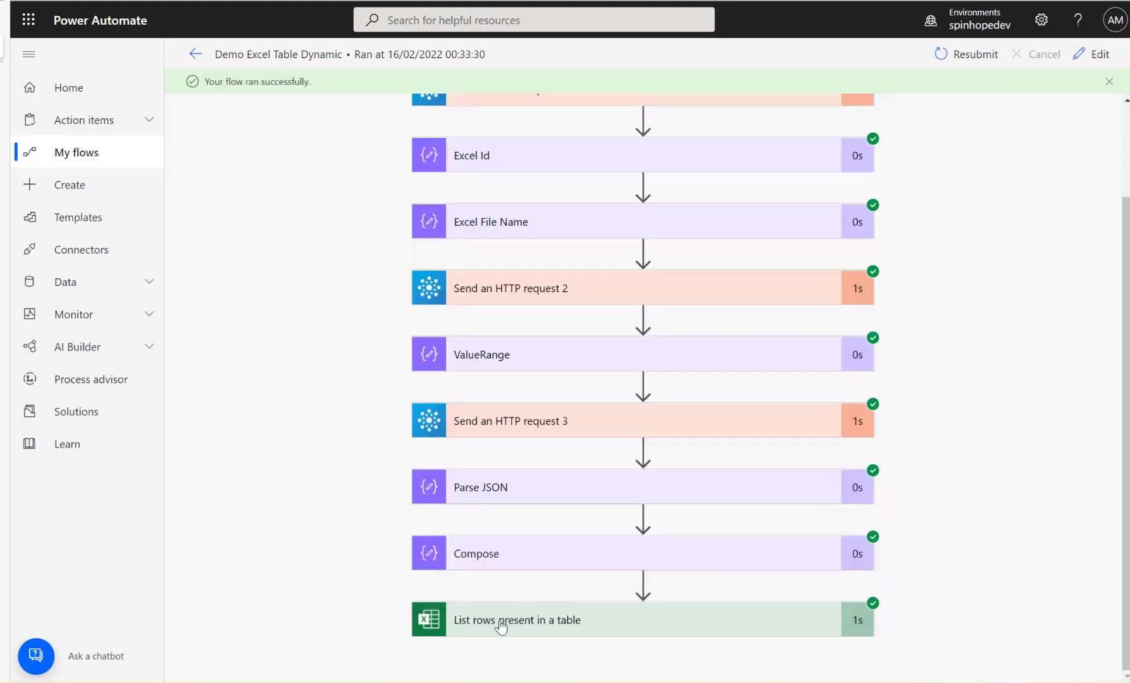
click(524, 623)
scroll(337, 544, down, 4)
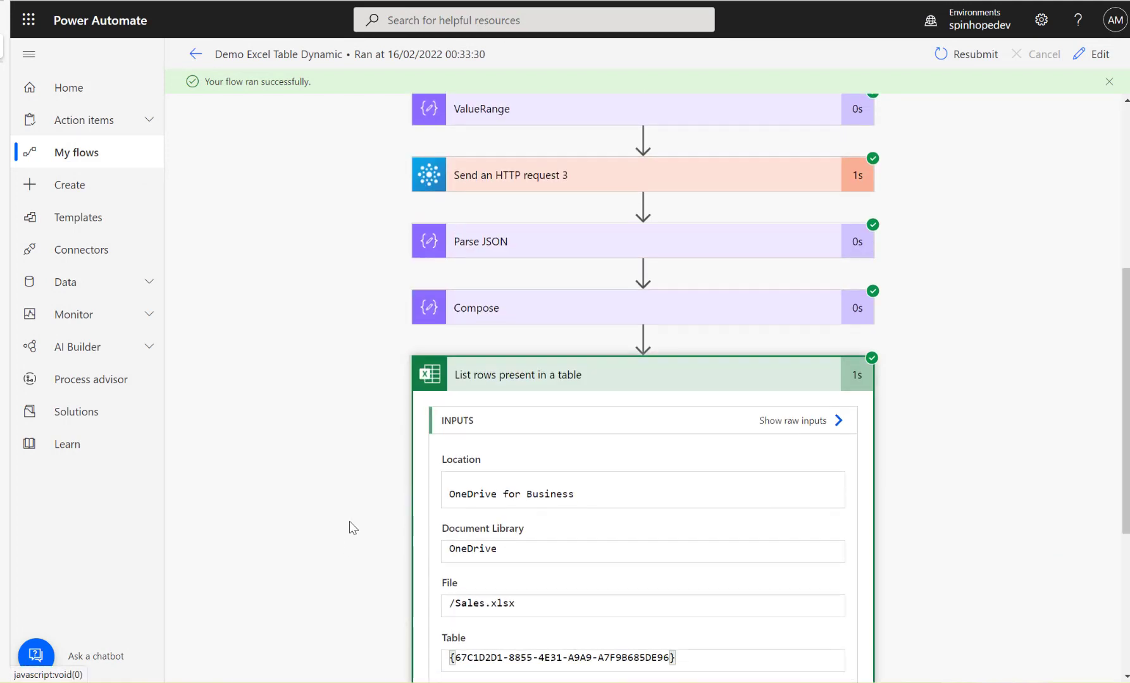
scroll(350, 521, down, 5)
scroll(566, 486, down, 10)
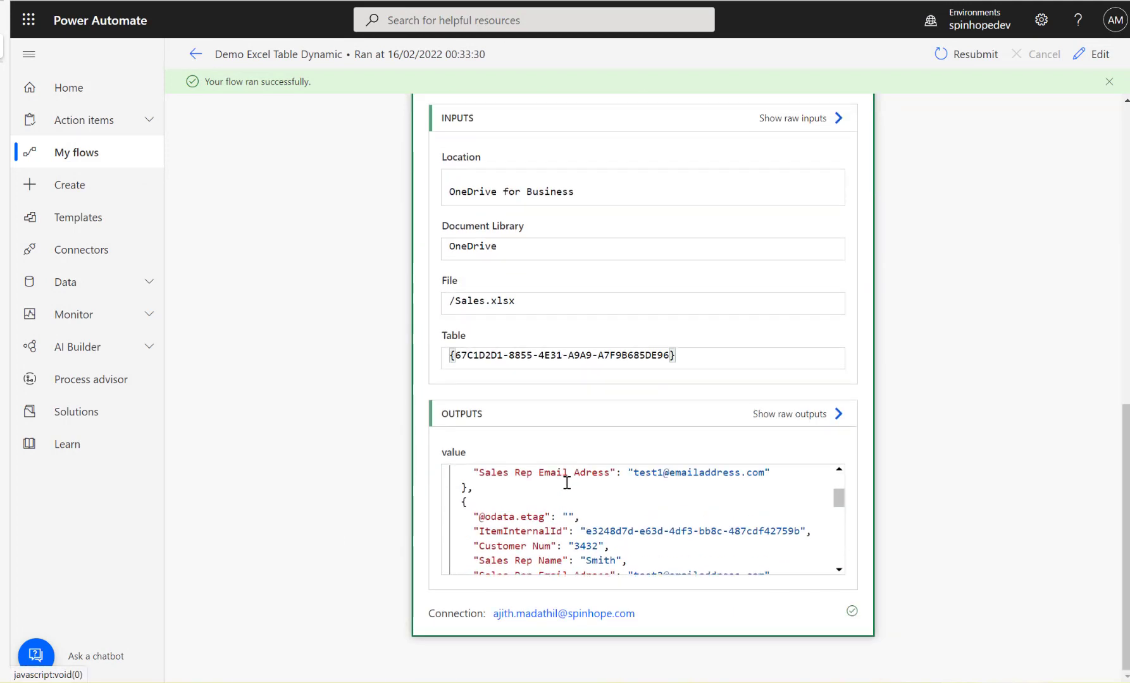